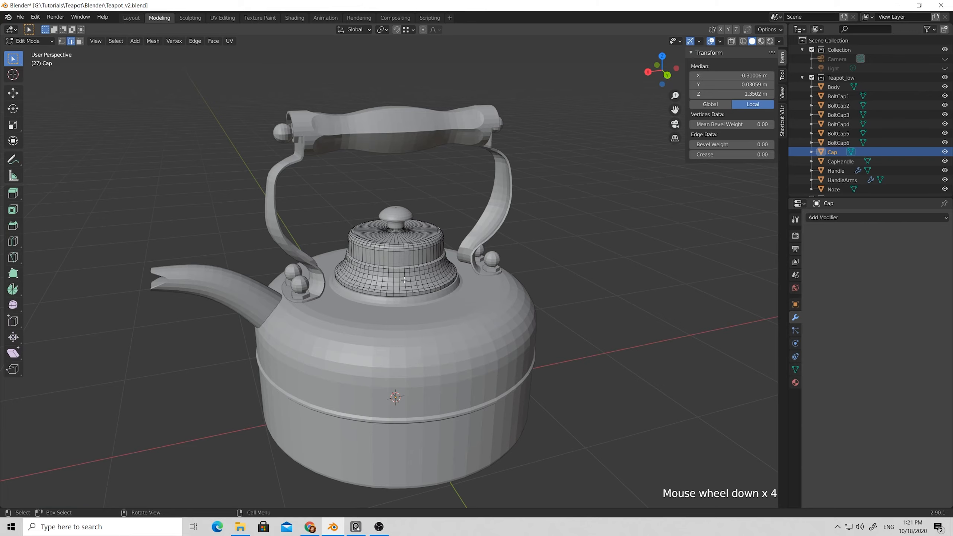
- Select the edge ring in the bevel band around the cap's upper rim and Checker Deselect it to keep every other edge
{"action": "scroll", "coordinate": [410, 289], "scroll_direction": "up", "scroll_amount": 4}
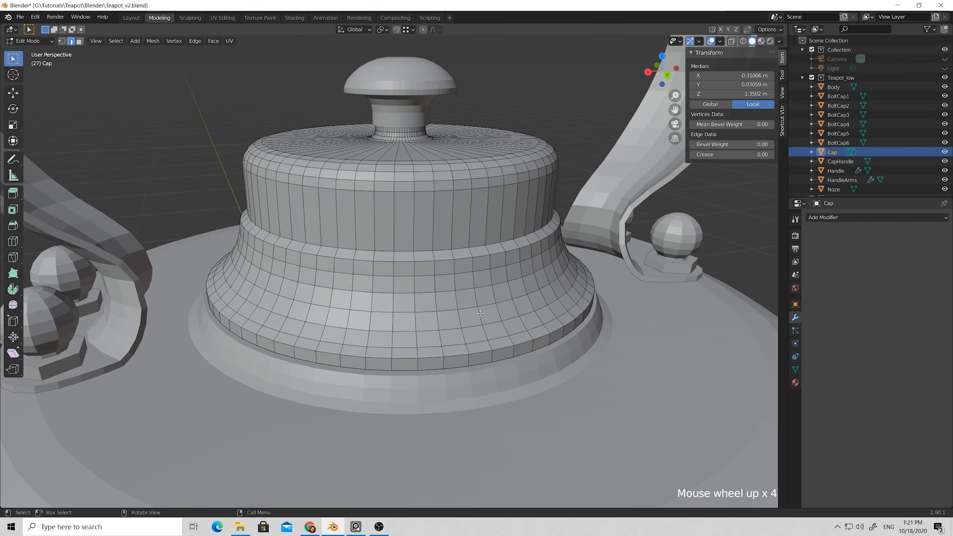
{"action": "middle_click_drag", "start_coordinate": [386, 268], "coordinate": [379, 282]}
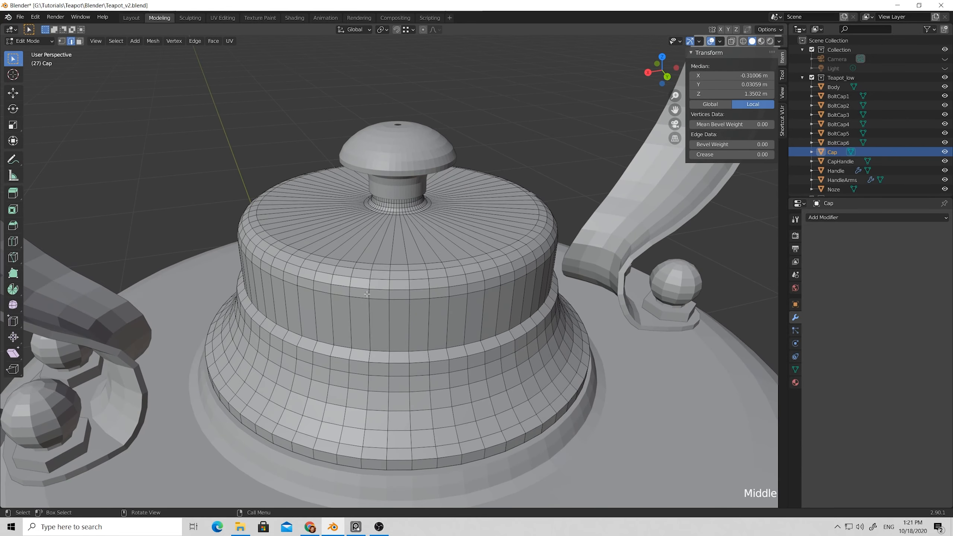
{"action": "left_click", "coordinate": [369, 293]}
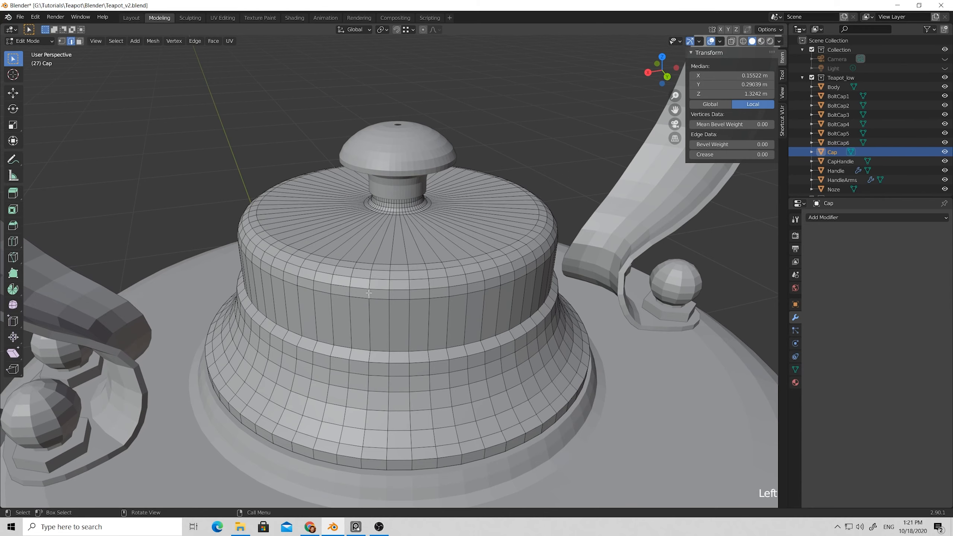
{"action": "left_click", "coordinate": [376, 297]}
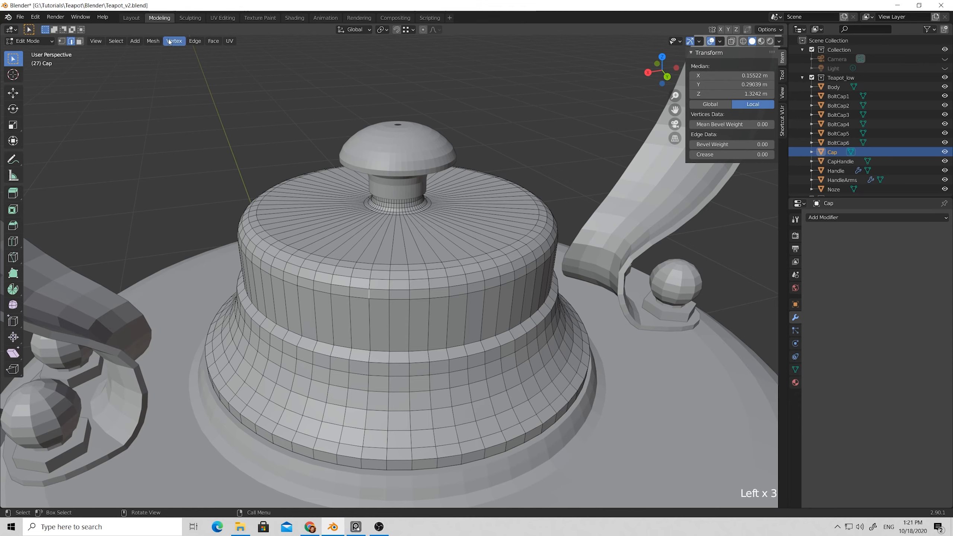
{"action": "left_click", "coordinate": [115, 41]}
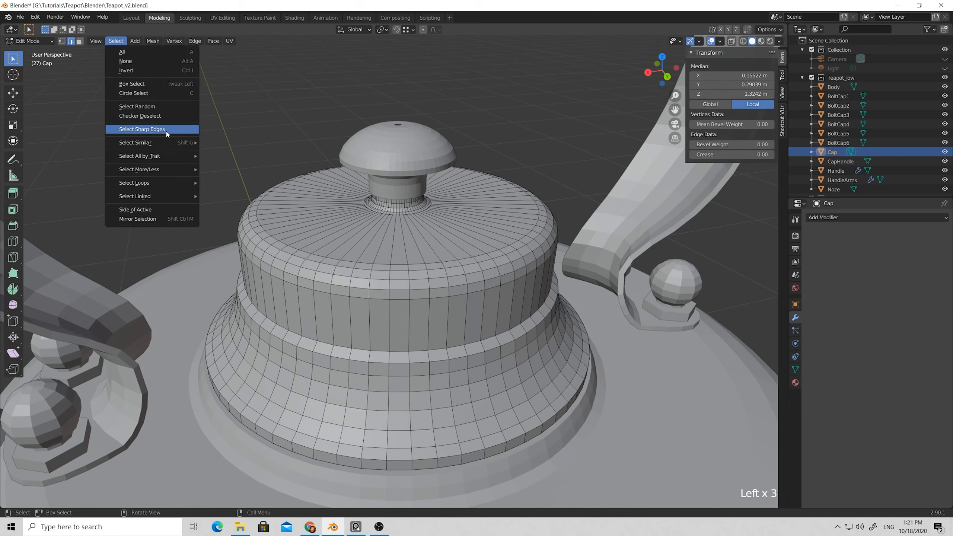
{"action": "mouse_move", "coordinate": [171, 183]}
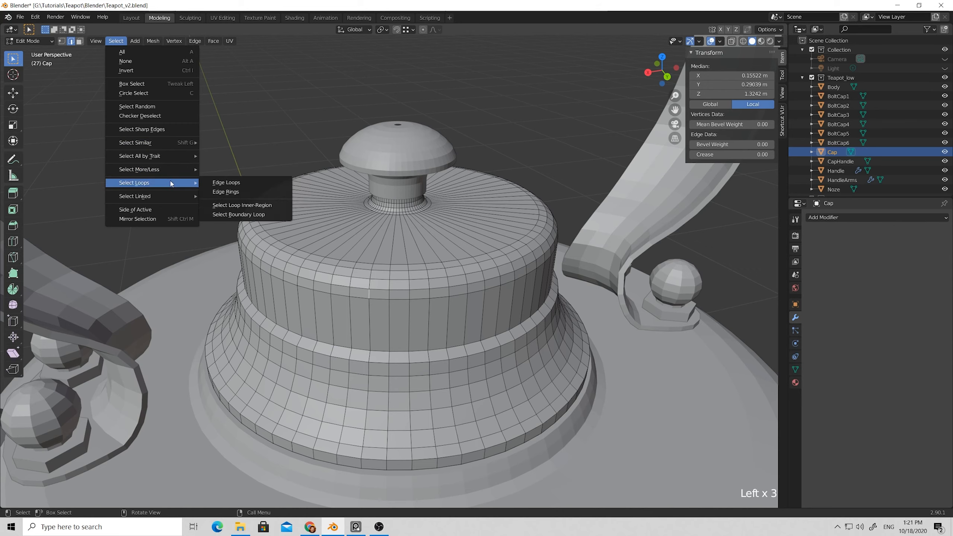
{"action": "left_click", "coordinate": [223, 192]}
{"action": "left_click", "coordinate": [118, 42]}
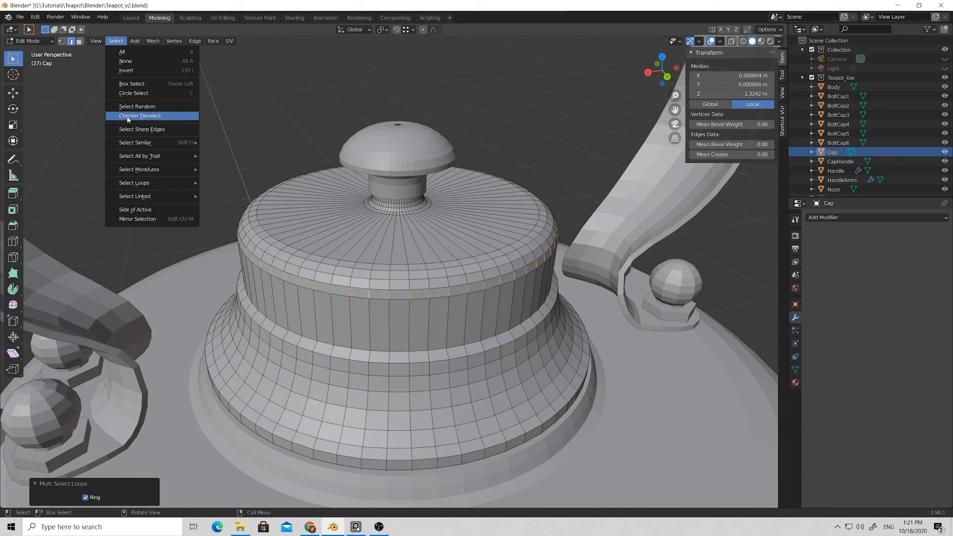
{"action": "left_click", "coordinate": [148, 118]}
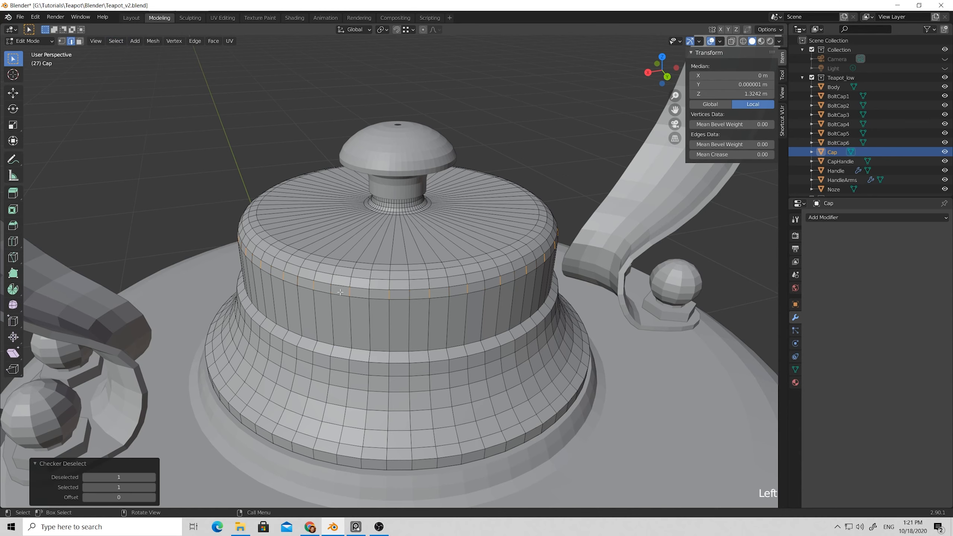
- Extend the alternating edges to full edge loops running down the cap and dissolve those edges
{"action": "left_click", "coordinate": [116, 41]}
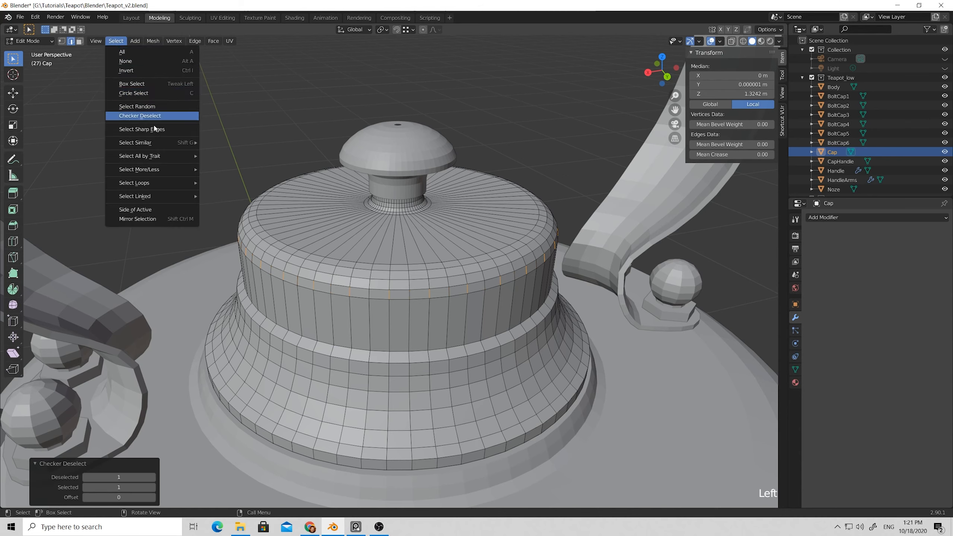
{"action": "mouse_move", "coordinate": [167, 142]}
{"action": "mouse_move", "coordinate": [165, 183]}
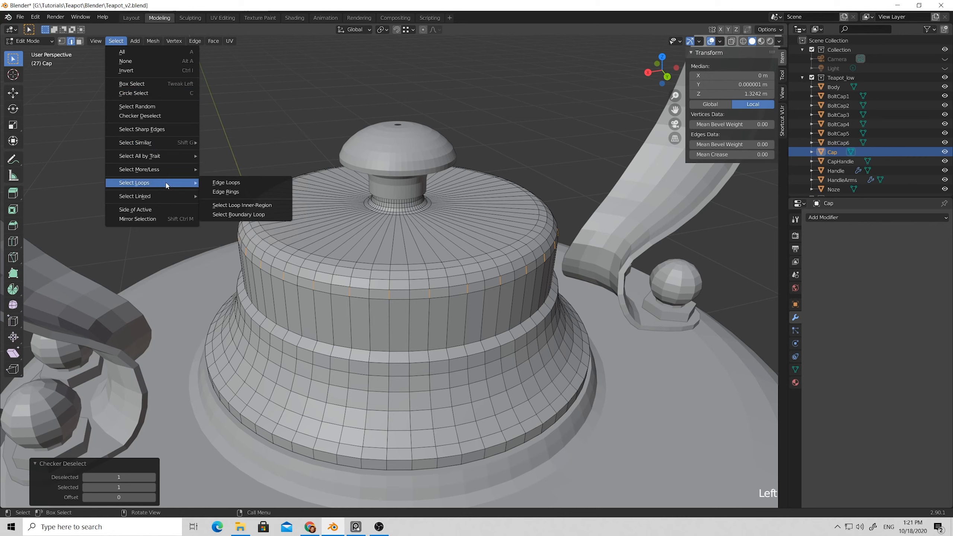
{"action": "left_click", "coordinate": [240, 184]}
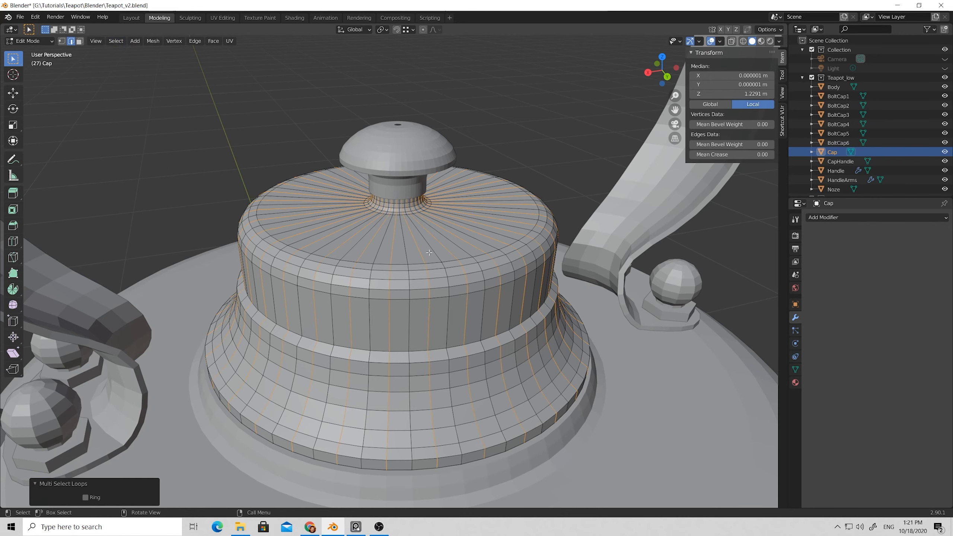
{"action": "key", "text": "x"}
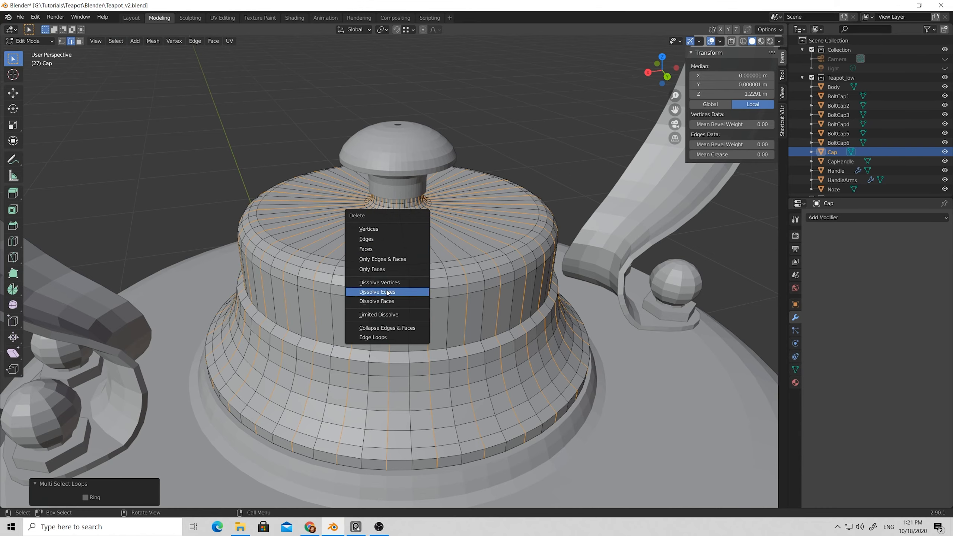
{"action": "left_click", "coordinate": [387, 293]}
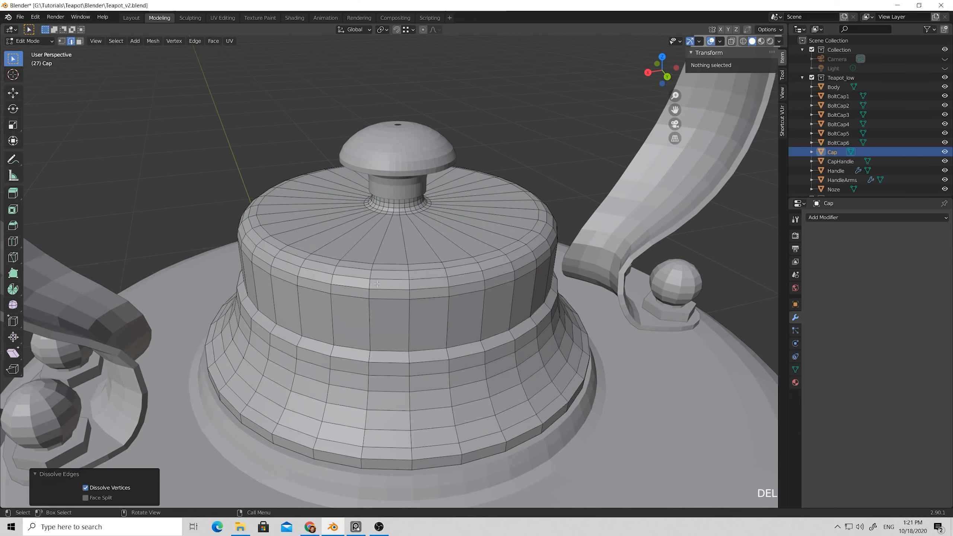
{"action": "scroll", "coordinate": [377, 284], "scroll_direction": "down", "scroll_amount": 3}
{"action": "middle_click_drag", "start_coordinate": [383, 294], "coordinate": [383, 287]}
{"action": "scroll", "coordinate": [383, 287], "scroll_direction": "down", "scroll_amount": 2}
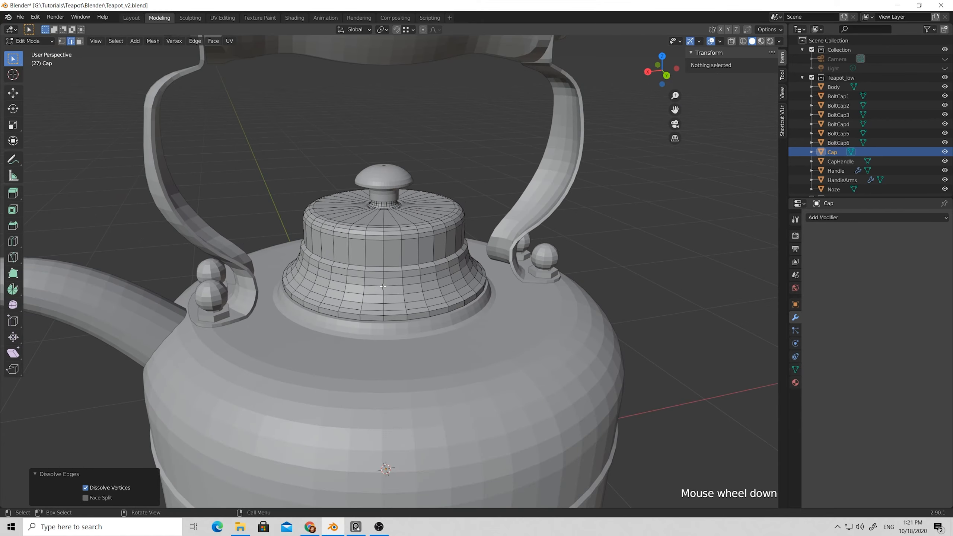
- Examine the simplified cap's shape on the teapot in Object Mode, from a distance and close up
{"action": "key", "text": "Tab"}
{"action": "scroll", "coordinate": [385, 273], "scroll_direction": "down", "scroll_amount": 3}
{"action": "left_click", "coordinate": [582, 252]}
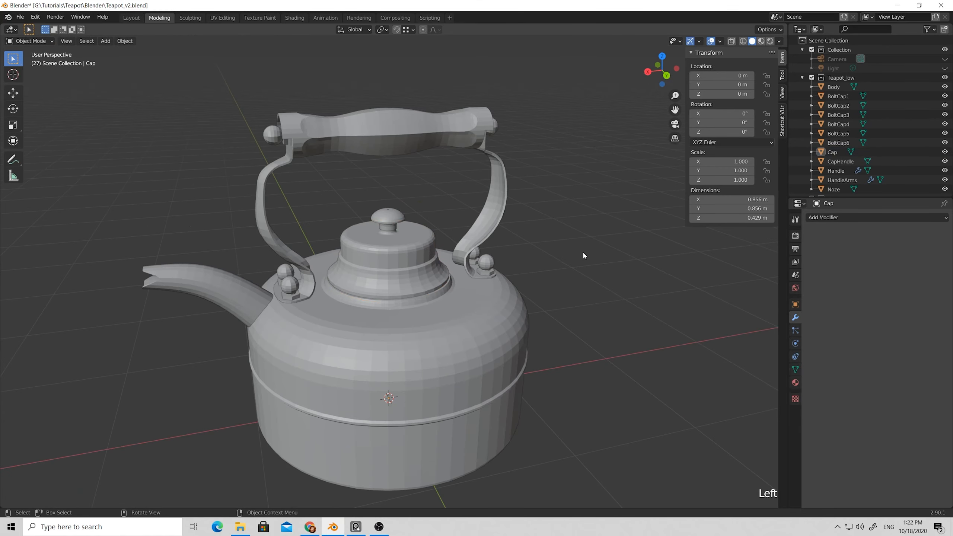
{"action": "middle_click_drag", "start_coordinate": [399, 281], "coordinate": [284, 274]}
{"action": "middle_click_drag", "start_coordinate": [267, 360], "coordinate": [325, 311]}
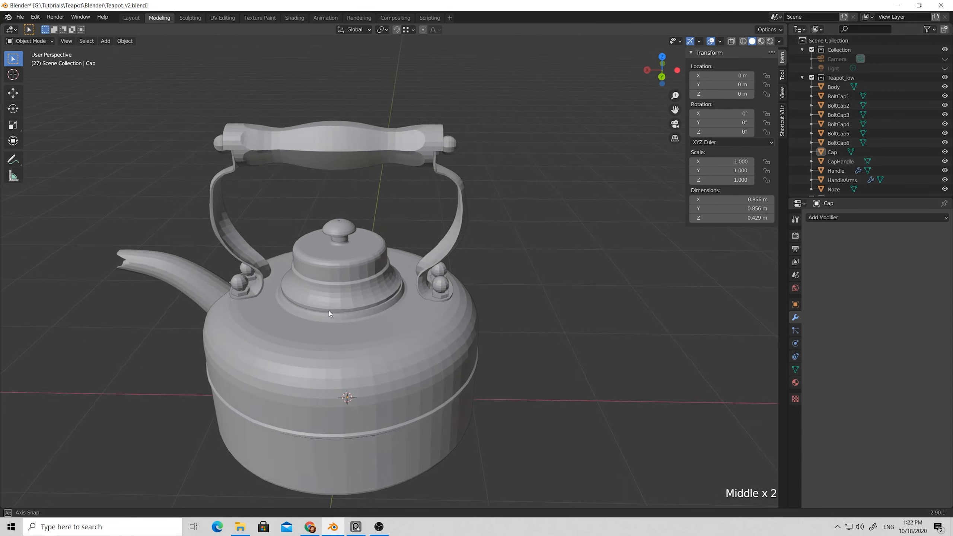
{"action": "scroll", "coordinate": [395, 262], "scroll_direction": "up", "scroll_amount": 5}
{"action": "scroll", "coordinate": [396, 262], "scroll_direction": "down", "scroll_amount": 1}
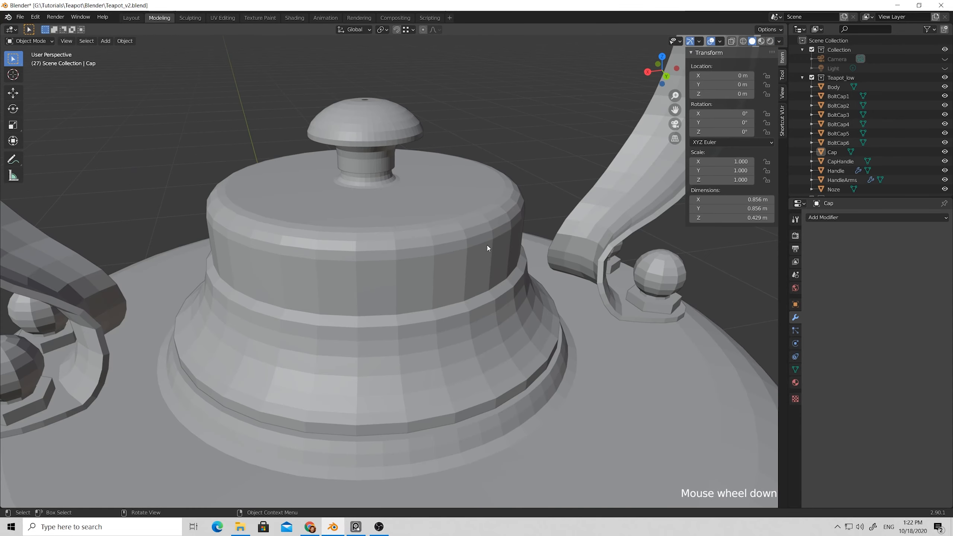
{"action": "scroll", "coordinate": [464, 232], "scroll_direction": "down", "scroll_amount": 1}
{"action": "middle_click_drag", "start_coordinate": [463, 232], "coordinate": [466, 253]}
- Dissolve the horizontal edge loop just above the cap's flared bottom rim in Edit Mode
{"action": "left_click", "coordinate": [466, 253]}
{"action": "scroll", "coordinate": [452, 239], "scroll_direction": "up", "scroll_amount": 2}
{"action": "key", "text": "Tab"}
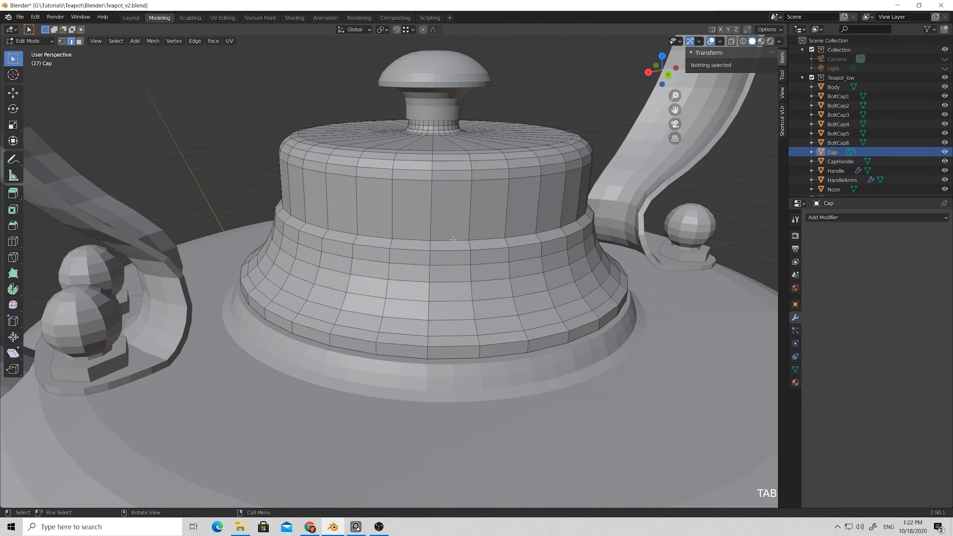
{"action": "scroll", "coordinate": [464, 196], "scroll_direction": "up", "scroll_amount": 1}
{"action": "middle_click_drag", "start_coordinate": [464, 197], "coordinate": [440, 213]}
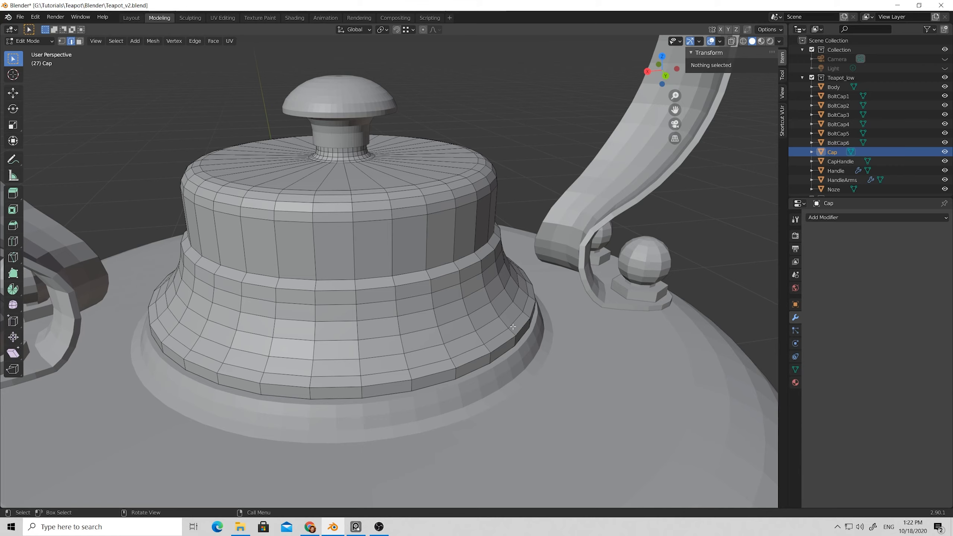
{"action": "left_click", "coordinate": [501, 333], "text": "alt"}
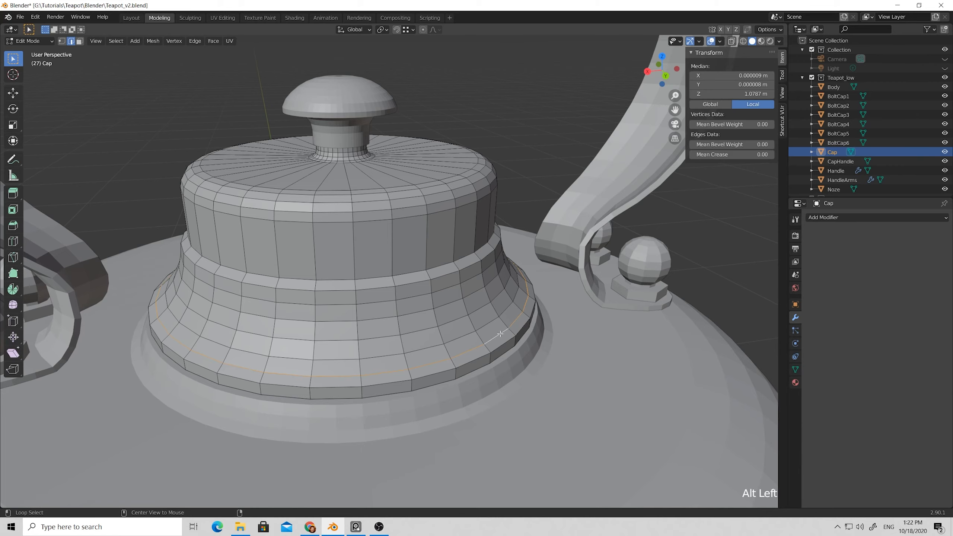
{"action": "middle_click_drag", "start_coordinate": [501, 333], "coordinate": [512, 208]}
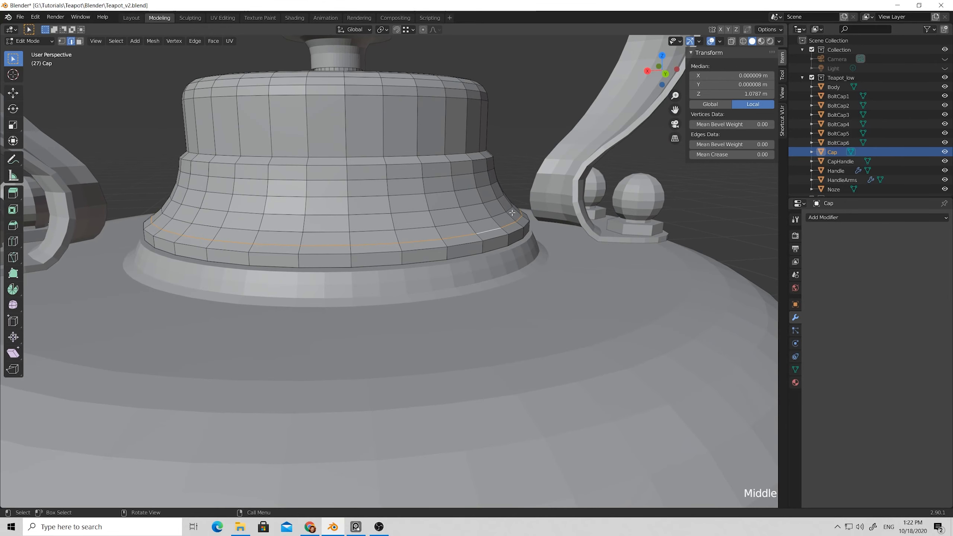
{"action": "key", "text": "x"}
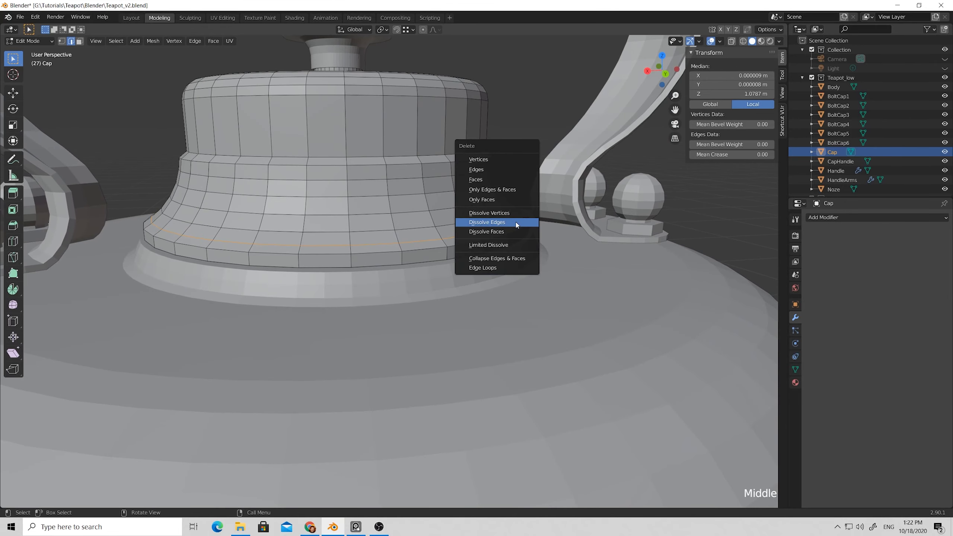
{"action": "left_click", "coordinate": [517, 224]}
{"action": "middle_click_drag", "start_coordinate": [516, 224], "coordinate": [450, 229]}
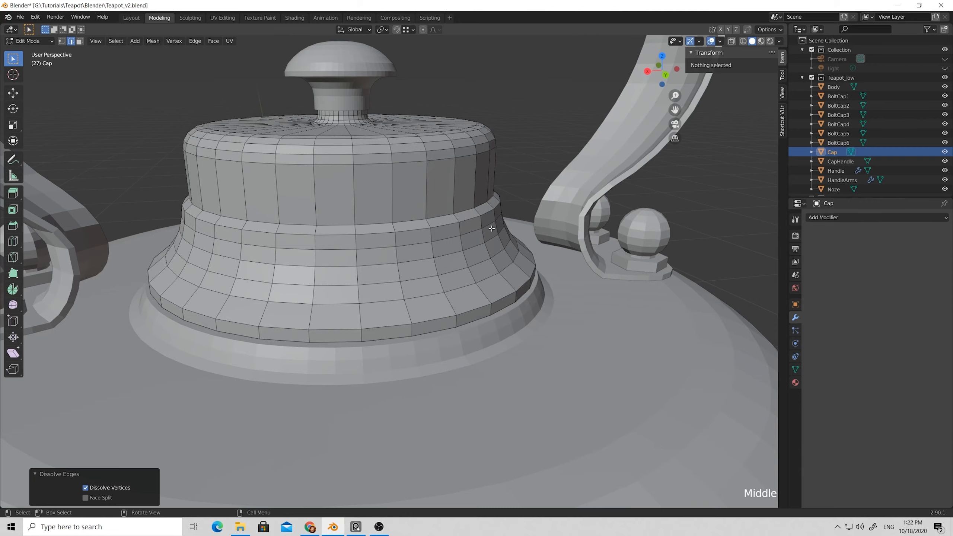
- Dissolve the horizontal edge loop just beneath the ridge around the middle of the cap
{"action": "left_click", "coordinate": [489, 225]}
{"action": "left_click", "coordinate": [488, 225], "text": "alt"}
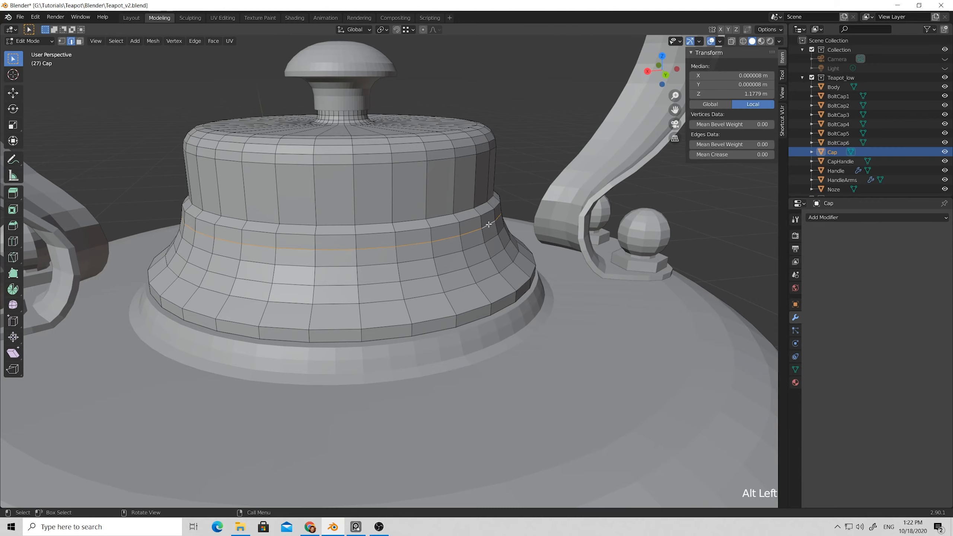
{"action": "key", "text": "x"}
{"action": "left_click", "coordinate": [488, 224]}
{"action": "middle_click_drag", "start_coordinate": [477, 239], "coordinate": [432, 259]}
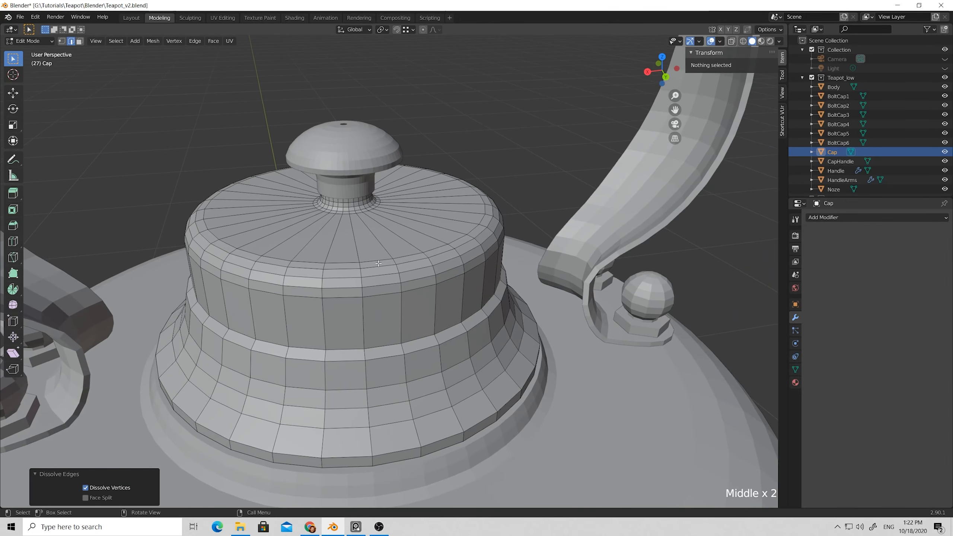
- Dissolve the innermost bevel edge loop around the border of the cap's flat top
{"action": "scroll", "coordinate": [499, 237], "scroll_direction": "up", "scroll_amount": 3}
{"action": "middle_click_drag", "start_coordinate": [499, 238], "coordinate": [454, 224]}
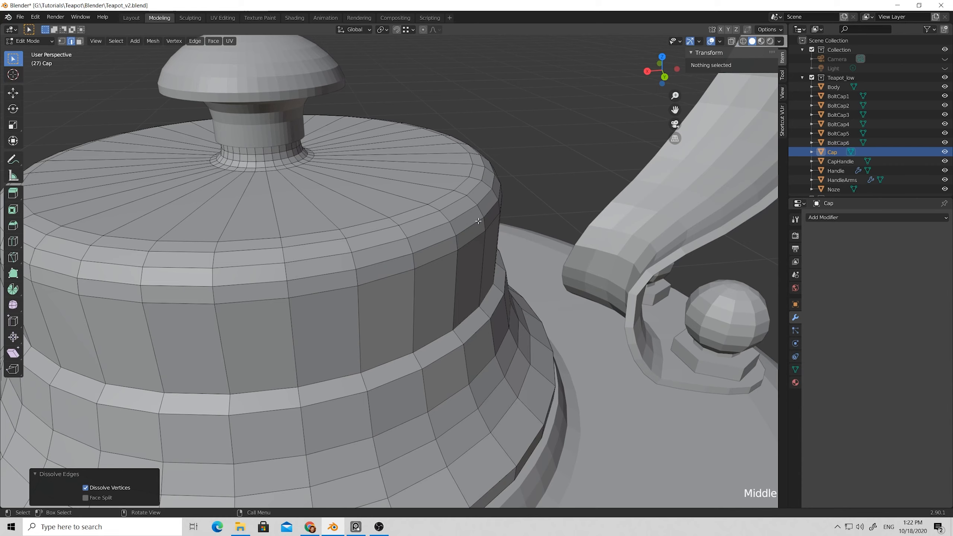
{"action": "left_click", "coordinate": [461, 198]}
{"action": "left_click", "coordinate": [461, 198], "text": "alt"}
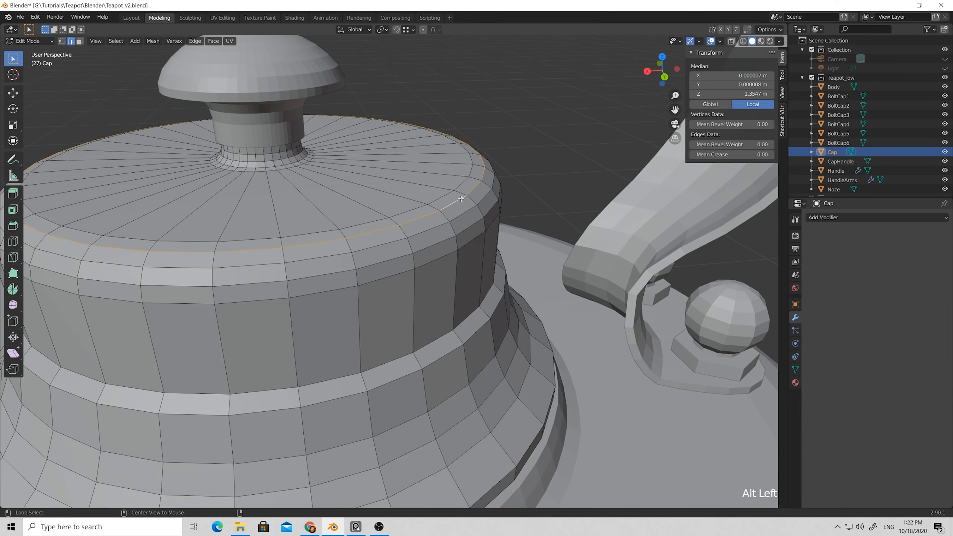
{"action": "key", "text": "x"}
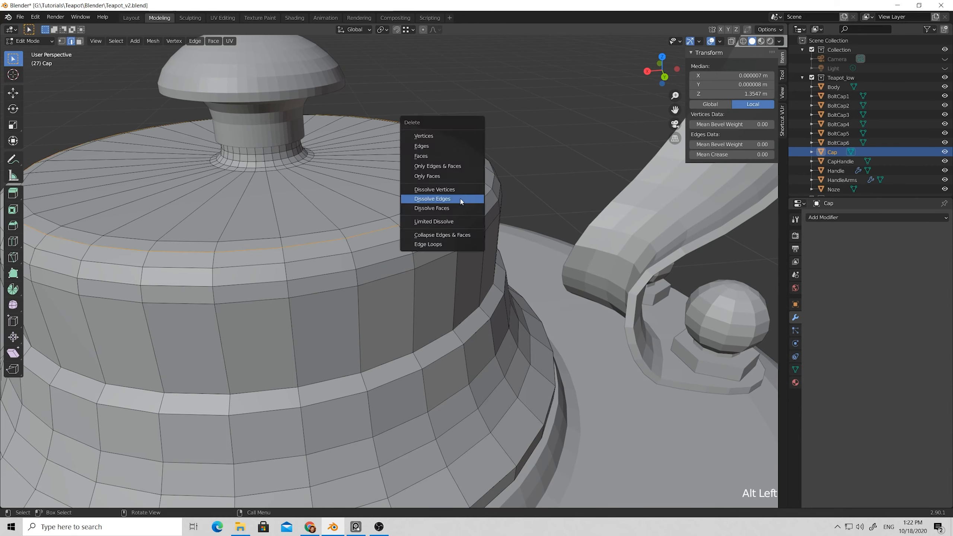
{"action": "left_click", "coordinate": [462, 198]}
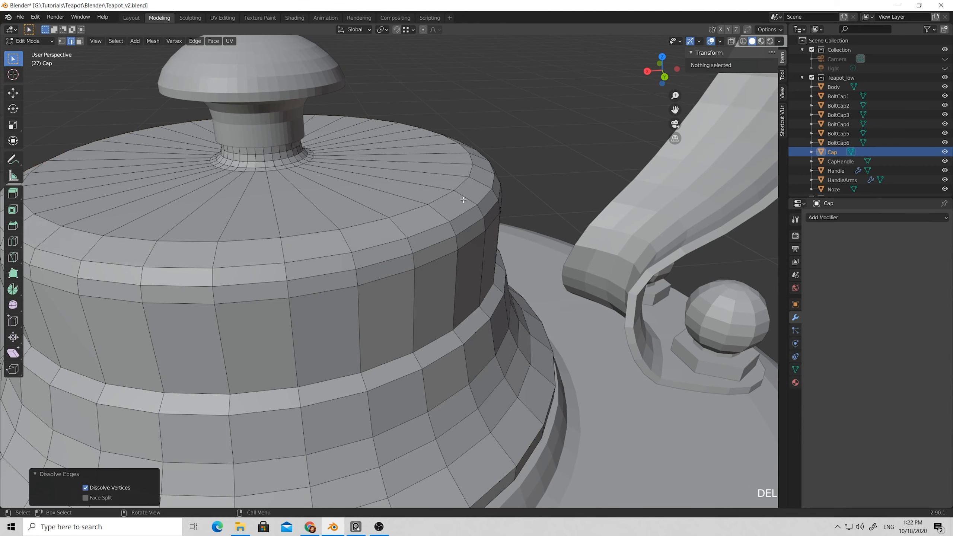
- Select the two remaining edge loops of the cap's upper bevel and apply Set Flow four times with tension 180
{"action": "left_click", "coordinate": [472, 208]}
{"action": "left_click", "coordinate": [472, 207], "text": "ctrl"}
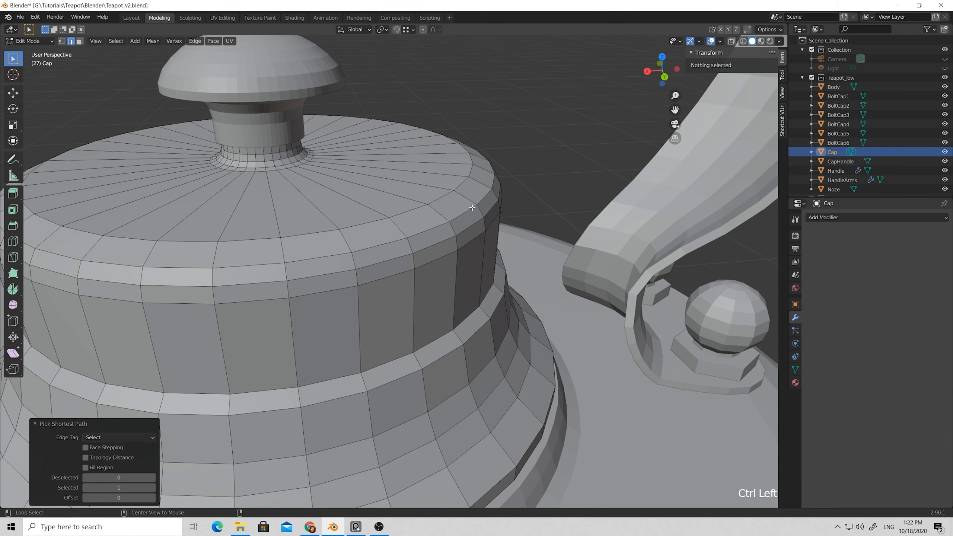
{"action": "left_click", "coordinate": [472, 208], "text": "alt"}
{"action": "left_click", "coordinate": [477, 225], "text": "alt+shift"}
{"action": "right_click", "coordinate": [477, 225]}
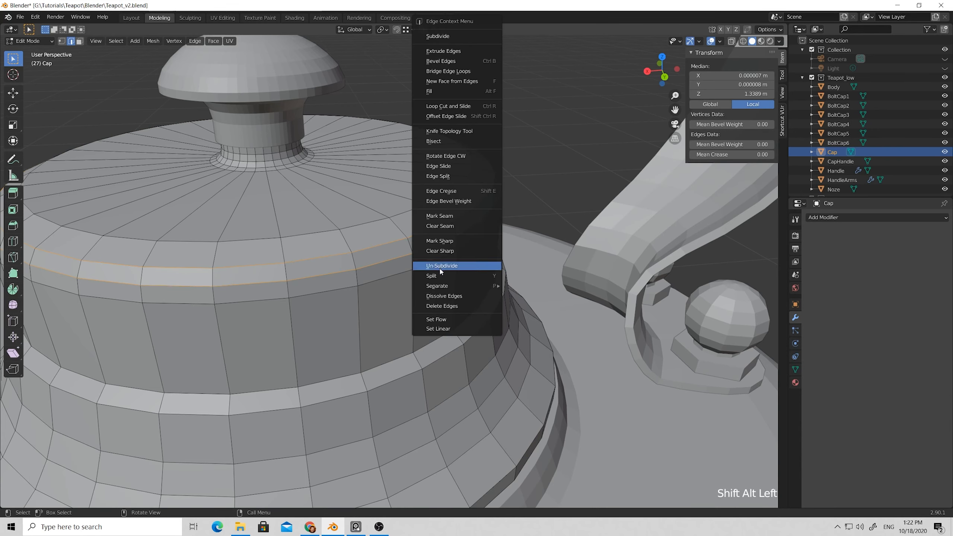
{"action": "left_click", "coordinate": [437, 319]}
{"action": "right_click", "coordinate": [452, 227]}
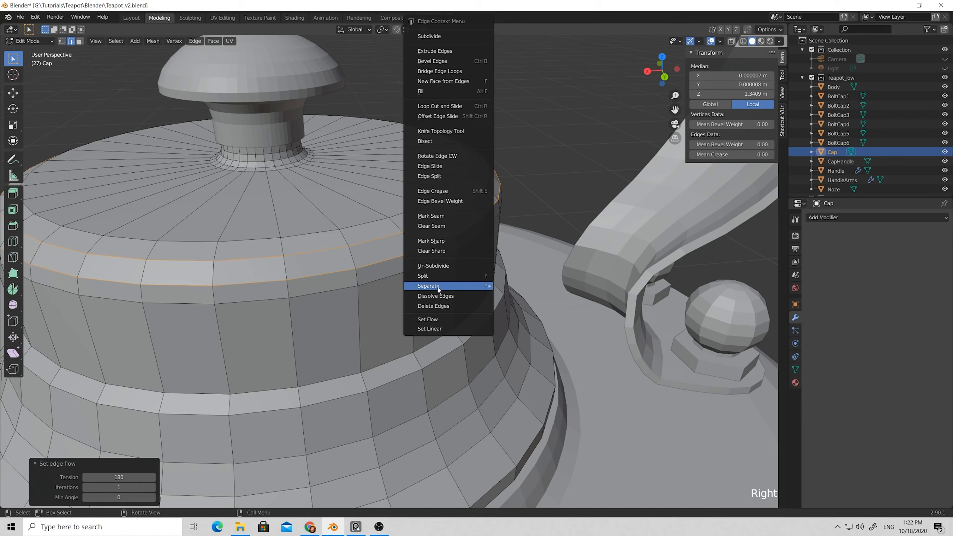
{"action": "left_click", "coordinate": [448, 319]}
{"action": "right_click", "coordinate": [452, 231]}
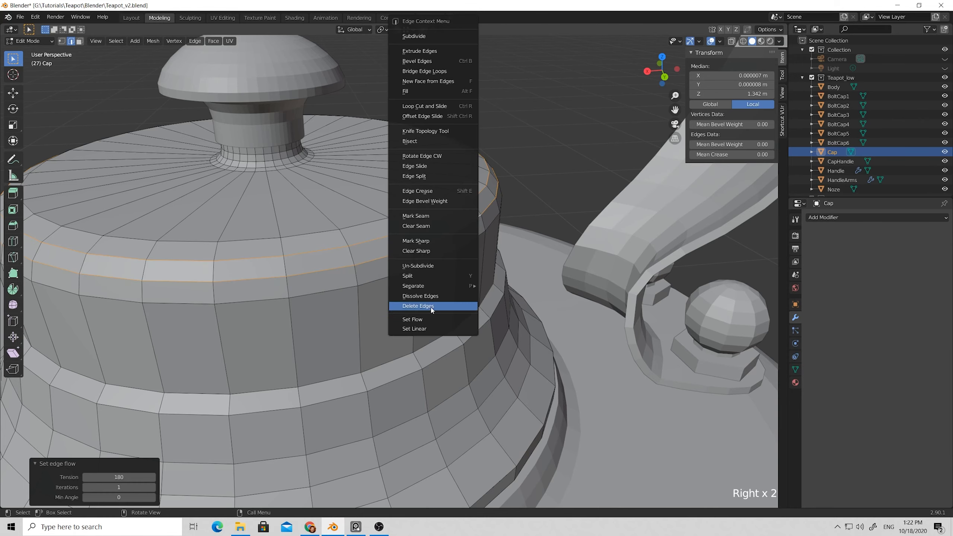
{"action": "left_click", "coordinate": [423, 320]}
{"action": "right_click", "coordinate": [423, 320]}
{"action": "left_click", "coordinate": [426, 319]}
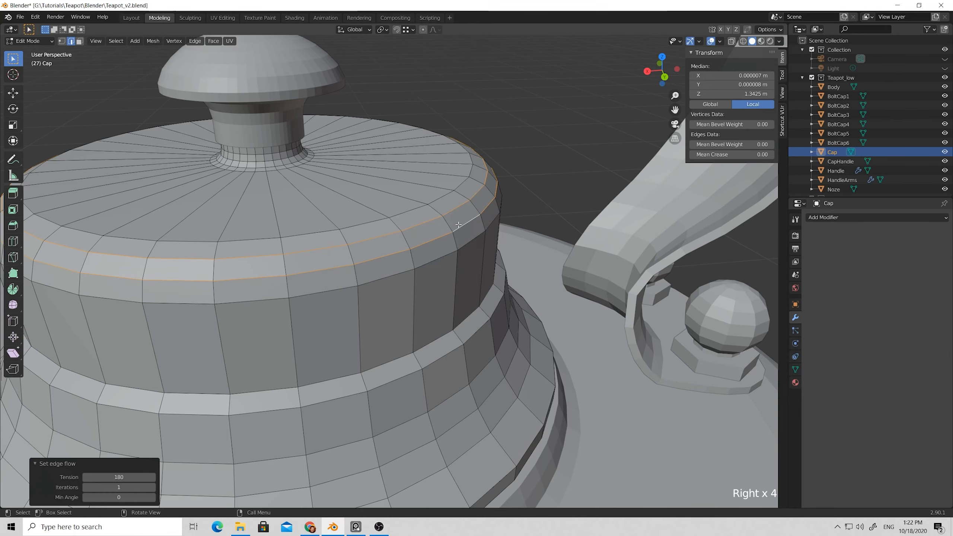
{"action": "scroll", "coordinate": [479, 217], "scroll_direction": "down", "scroll_amount": 3}
{"action": "middle_click_drag", "start_coordinate": [479, 217], "coordinate": [485, 170]}
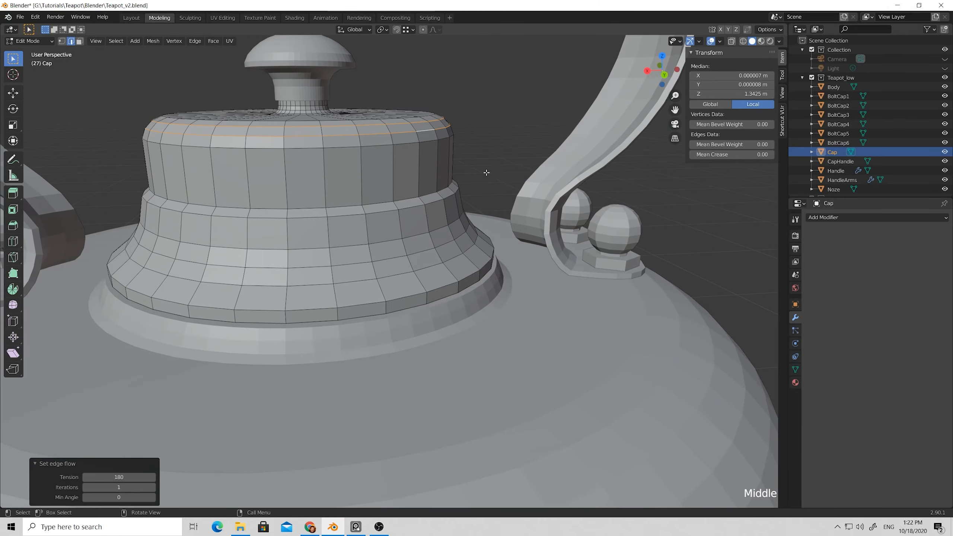
- Hide the Body and the BoltCap1 to BoltCap6 objects in the scene
{"action": "left_click", "coordinate": [463, 198]}
{"action": "middle_click_drag", "start_coordinate": [432, 120], "coordinate": [445, 132]}
{"action": "scroll", "coordinate": [445, 132], "scroll_direction": "up", "scroll_amount": 3}
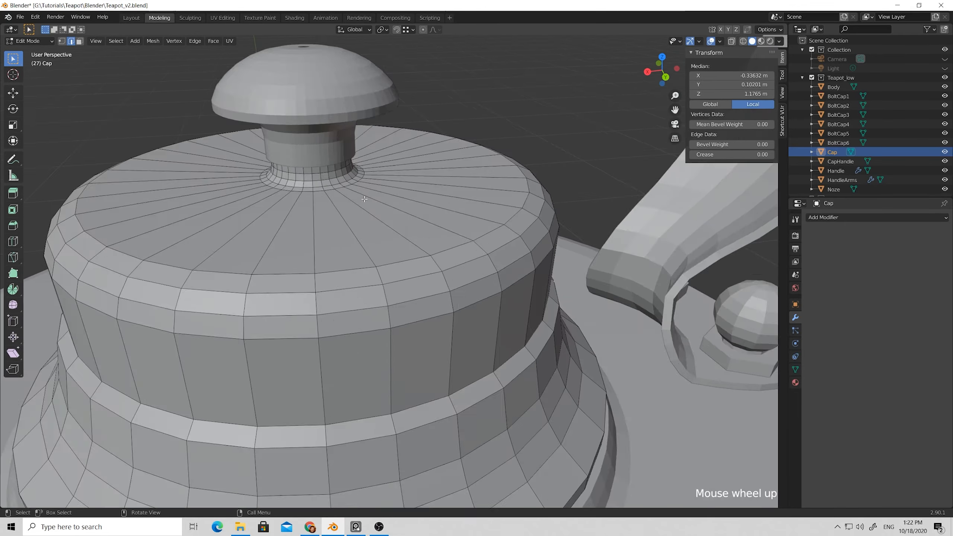
{"action": "middle_click_drag", "start_coordinate": [347, 199], "coordinate": [343, 193]}
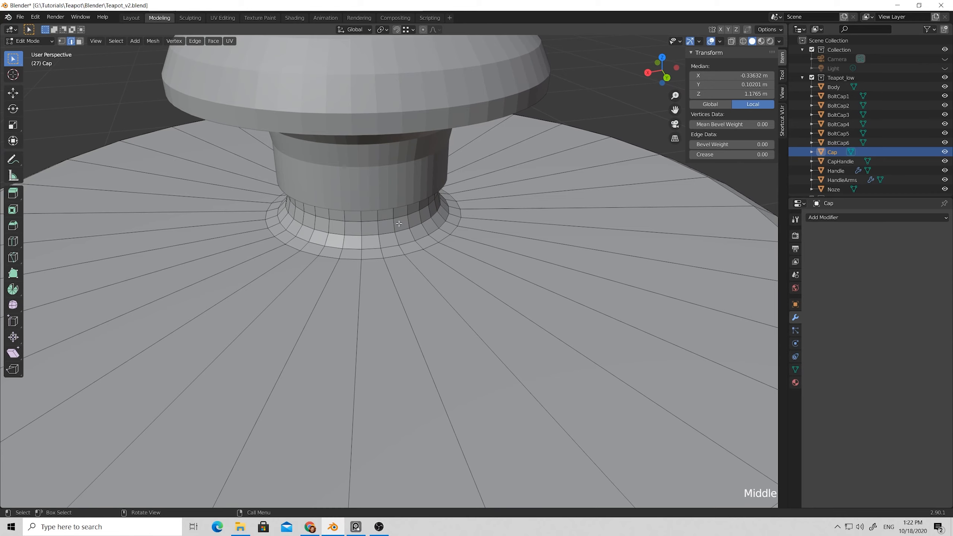
{"action": "scroll", "coordinate": [331, 208], "scroll_direction": "up", "scroll_amount": 2}
{"action": "scroll", "coordinate": [397, 214], "scroll_direction": "down", "scroll_amount": 2}
{"action": "scroll", "coordinate": [397, 214], "scroll_direction": "down", "scroll_amount": 2}
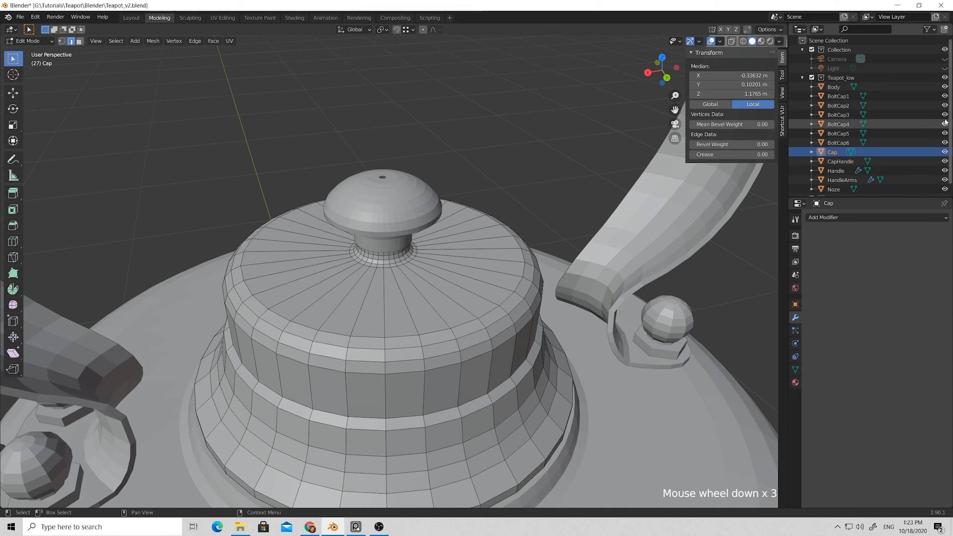
{"action": "left_click", "coordinate": [944, 87]}
{"action": "left_click", "coordinate": [944, 96]}
{"action": "left_click", "coordinate": [944, 106]}
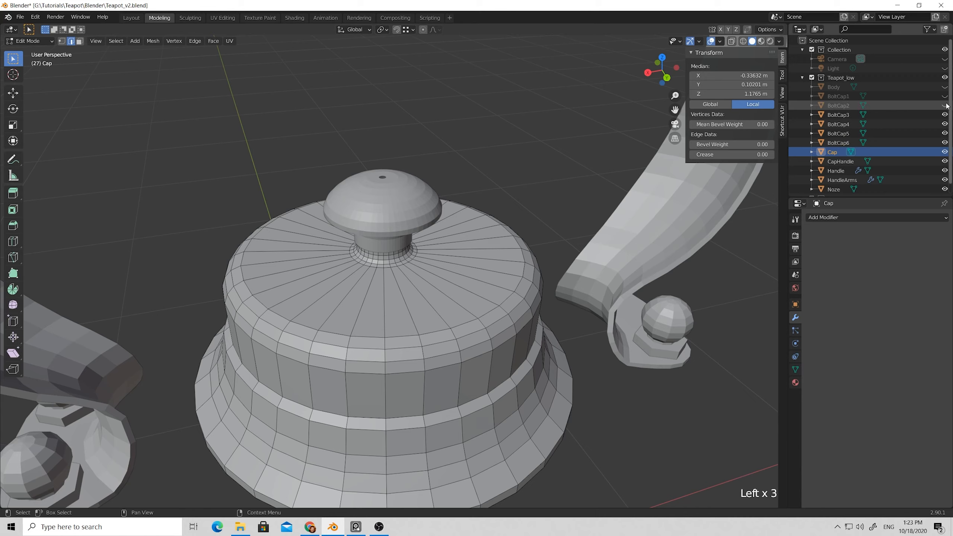
{"action": "left_click", "coordinate": [944, 114]}
{"action": "left_click", "coordinate": [944, 114]}
{"action": "left_click", "coordinate": [944, 114]}
{"action": "left_click", "coordinate": [944, 124]}
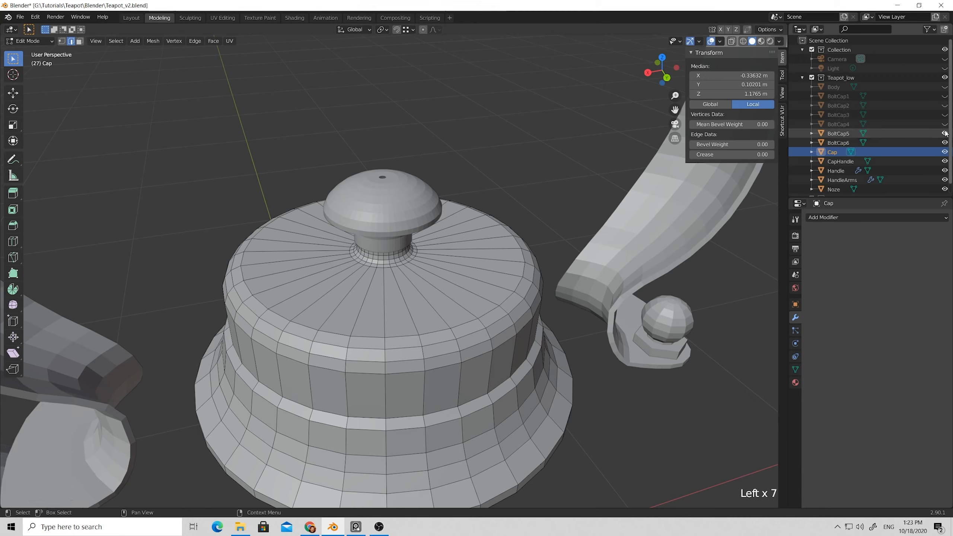
{"action": "left_click", "coordinate": [944, 133]}
{"action": "left_click", "coordinate": [945, 142]}
- Hide CapHandle, Handle, HandleArms and Noze to isolate the cap
{"action": "left_click", "coordinate": [944, 162]}
{"action": "left_click", "coordinate": [945, 170]}
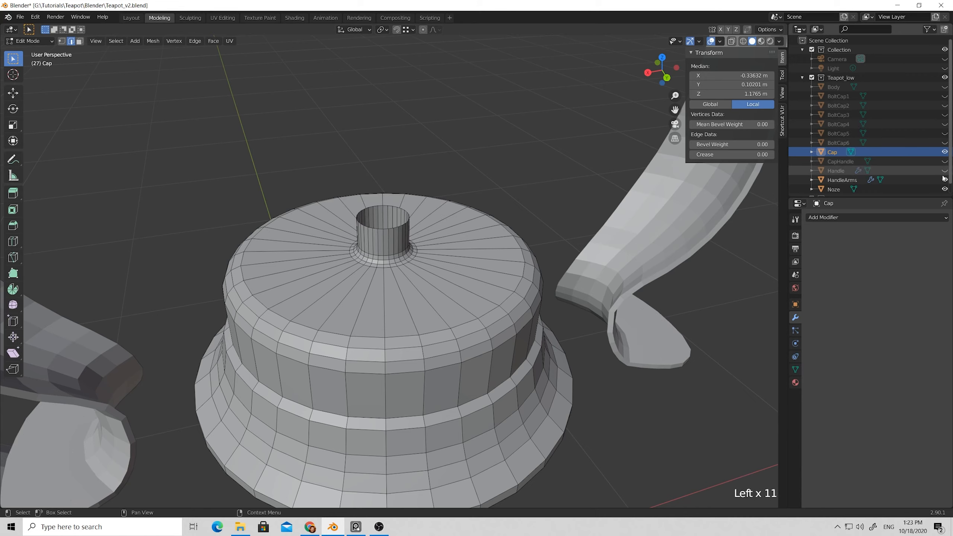
{"action": "left_click", "coordinate": [945, 180]}
{"action": "left_click", "coordinate": [945, 189]}
- Dissolve the upper inner edge loop of the bevel at the base of the cap's central neck
{"action": "middle_click_drag", "start_coordinate": [450, 236], "coordinate": [456, 236]}
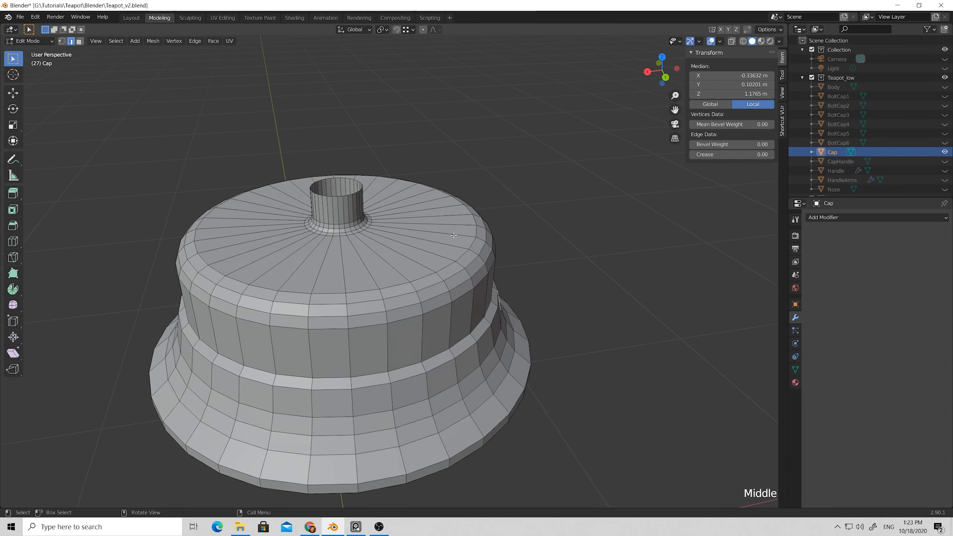
{"action": "scroll", "coordinate": [356, 222], "scroll_direction": "up", "scroll_amount": 2}
{"action": "middle_click_drag", "start_coordinate": [314, 177], "coordinate": [317, 179]}
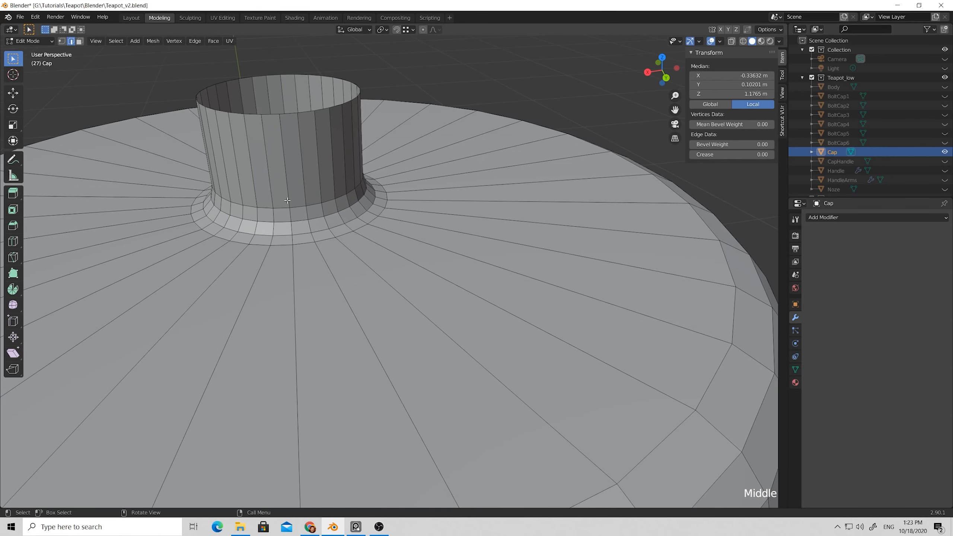
{"action": "left_click", "coordinate": [264, 223]}
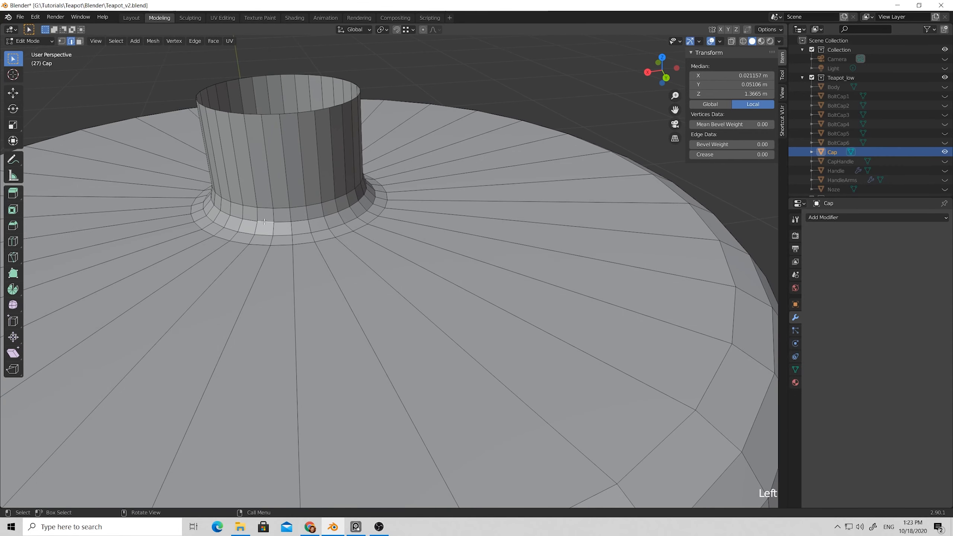
{"action": "left_click", "coordinate": [264, 222], "text": "alt"}
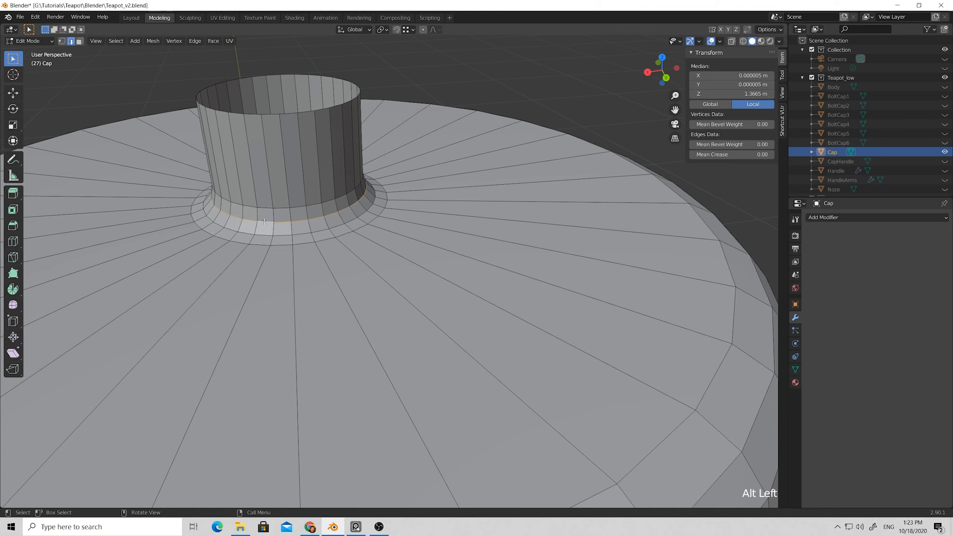
{"action": "key", "text": "x"}
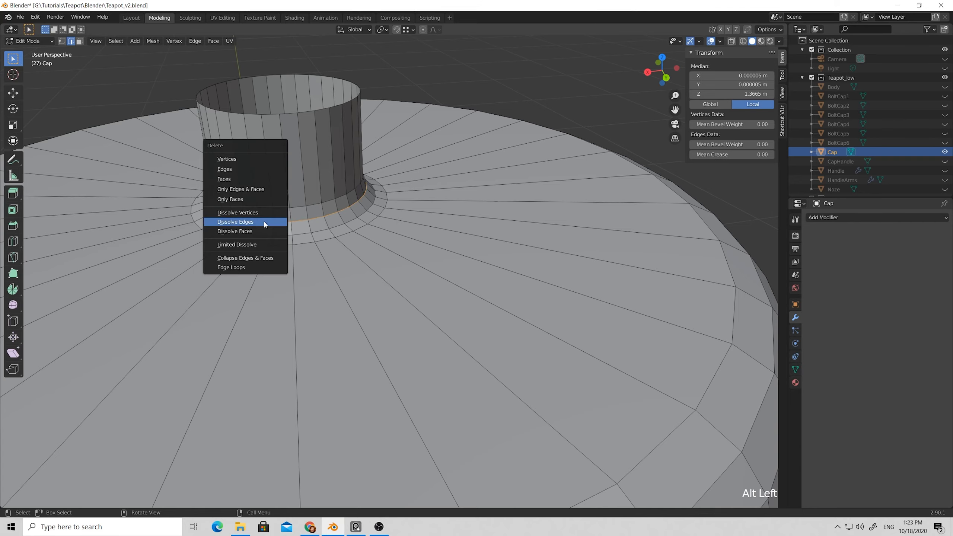
{"action": "left_click", "coordinate": [265, 223]}
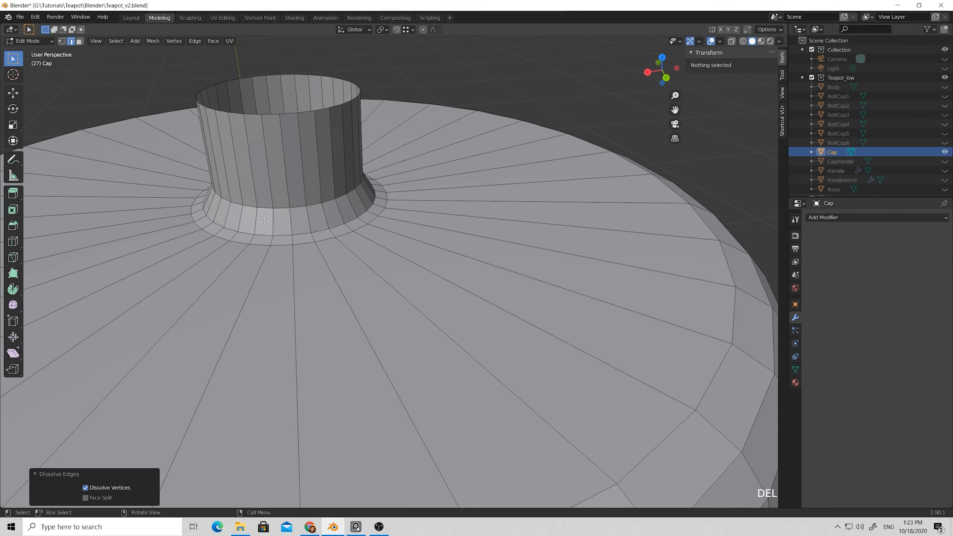
- Apply Set Flow with tension 180 to the remaining middle loop of the bevel at the neck's base
{"action": "left_click", "coordinate": [267, 234], "text": "alt"}
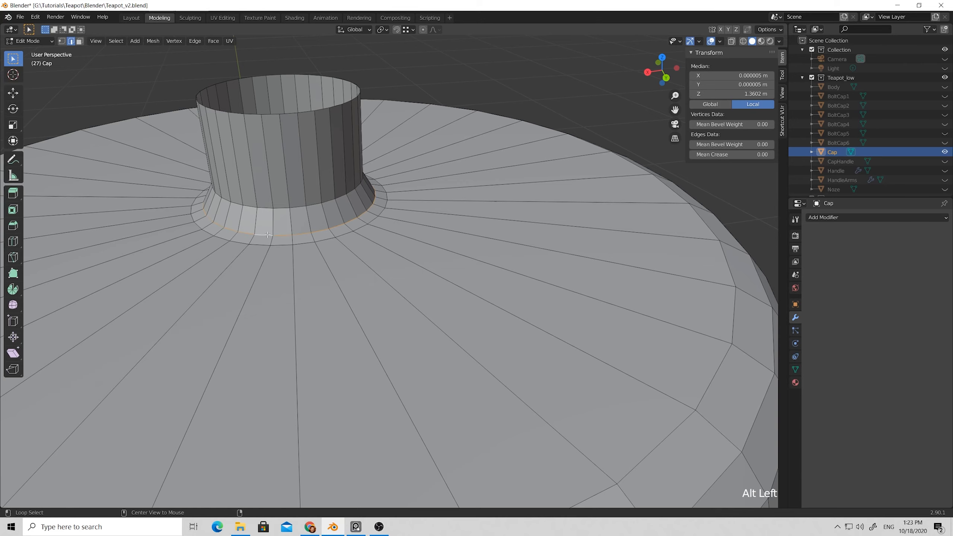
{"action": "right_click", "coordinate": [267, 232]}
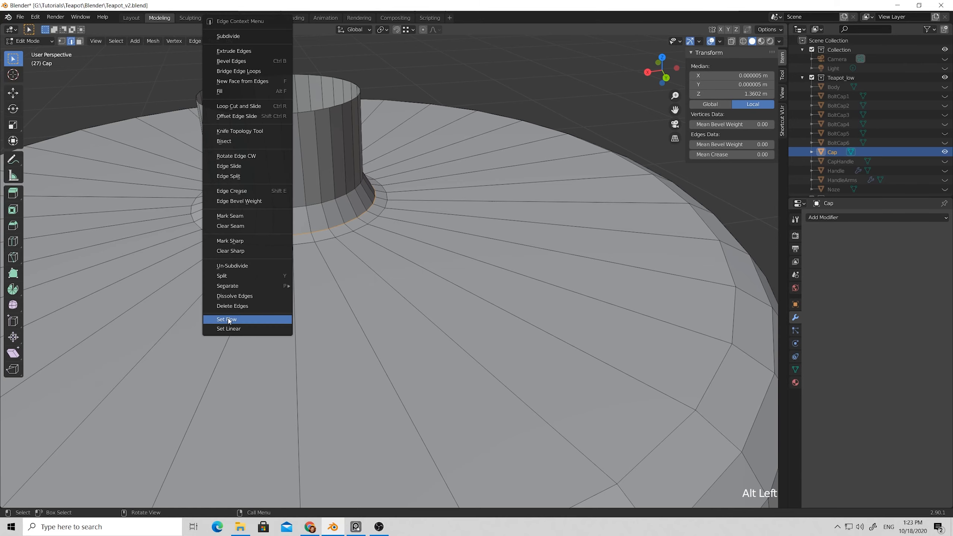
{"action": "left_click", "coordinate": [227, 319]}
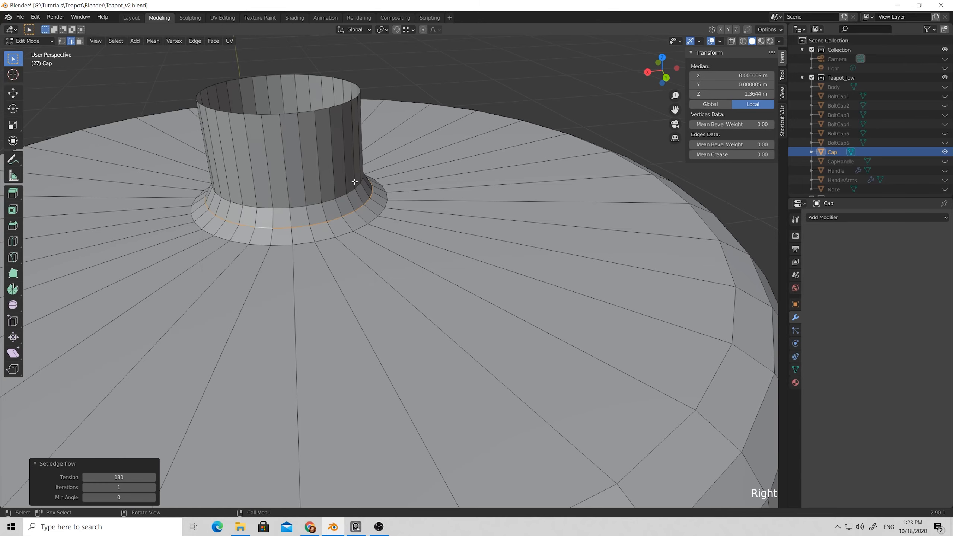
{"action": "scroll", "coordinate": [355, 182], "scroll_direction": "down", "scroll_amount": 3}
{"action": "middle_click_drag", "start_coordinate": [384, 202], "coordinate": [495, 136]}
{"action": "left_click", "coordinate": [496, 136]}
{"action": "scroll", "coordinate": [312, 159], "scroll_direction": "down", "scroll_amount": 2}
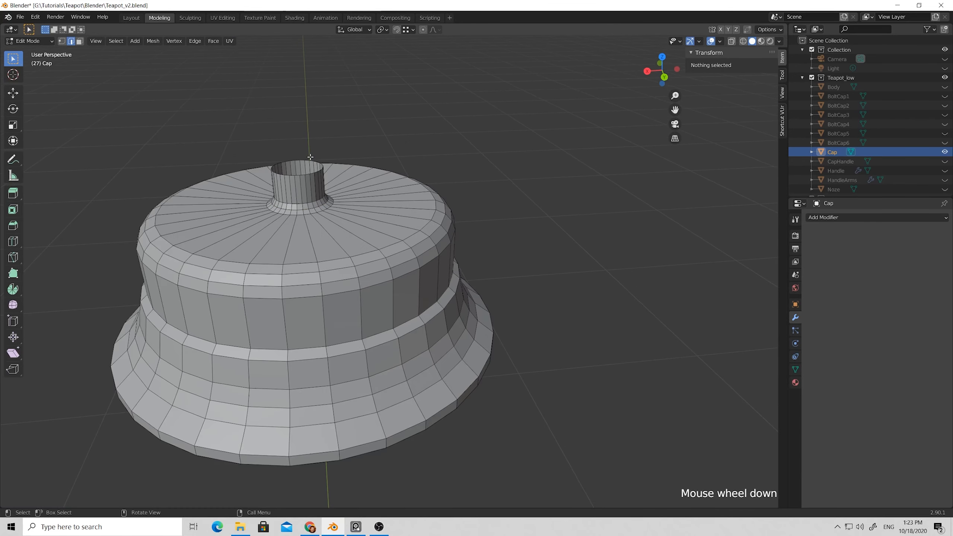
- Select the ring of vertical edges on the cap's neck and apply Checker Deselect with 1 deselected and 1 selected
{"action": "middle_click_drag", "start_coordinate": [312, 160], "coordinate": [301, 221]}
{"action": "scroll", "coordinate": [314, 164], "scroll_direction": "up", "scroll_amount": 3}
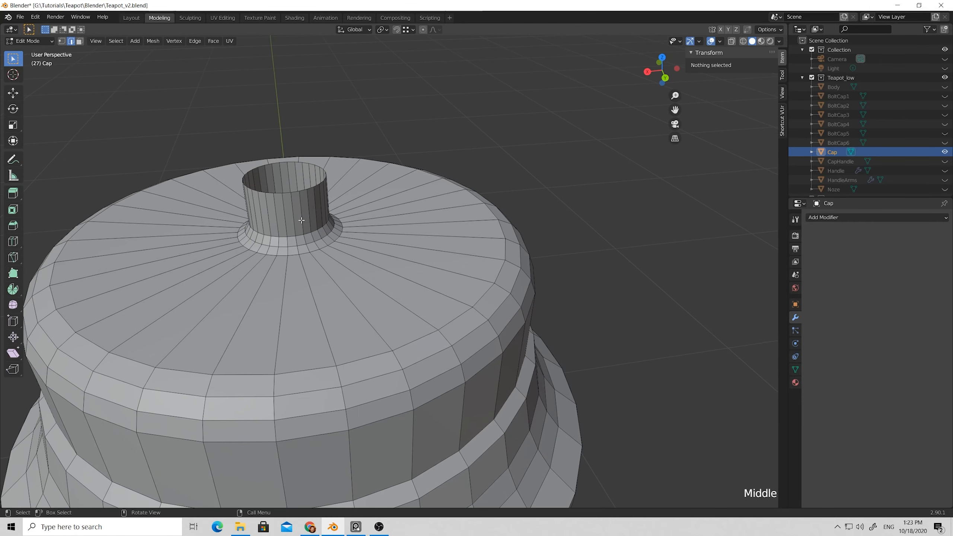
{"action": "left_click", "coordinate": [285, 230]}
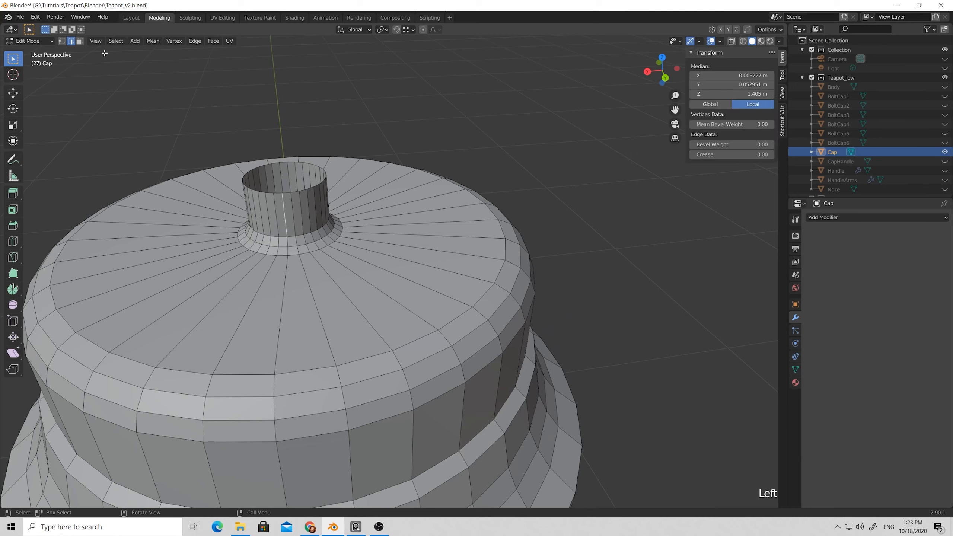
{"action": "left_click", "coordinate": [118, 42]}
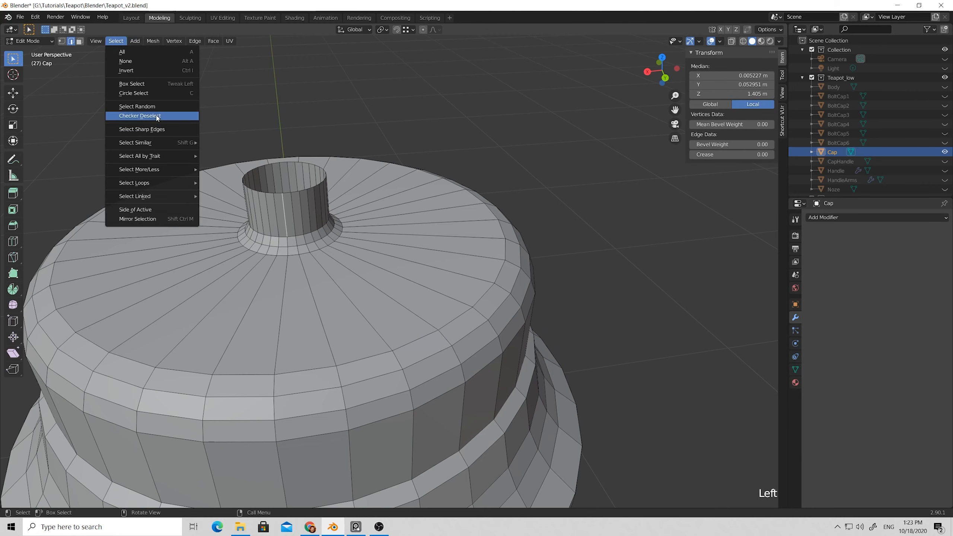
{"action": "mouse_move", "coordinate": [198, 183]}
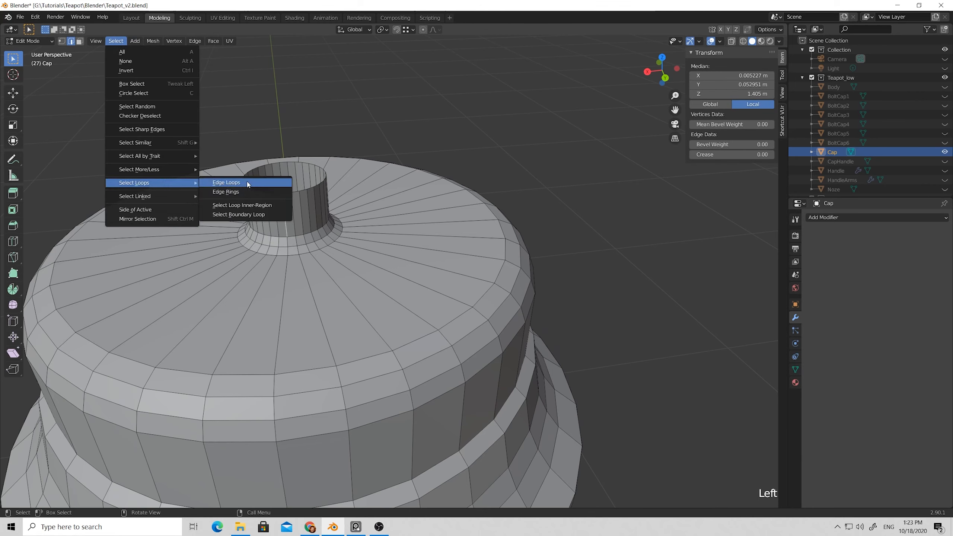
{"action": "left_click", "coordinate": [225, 191]}
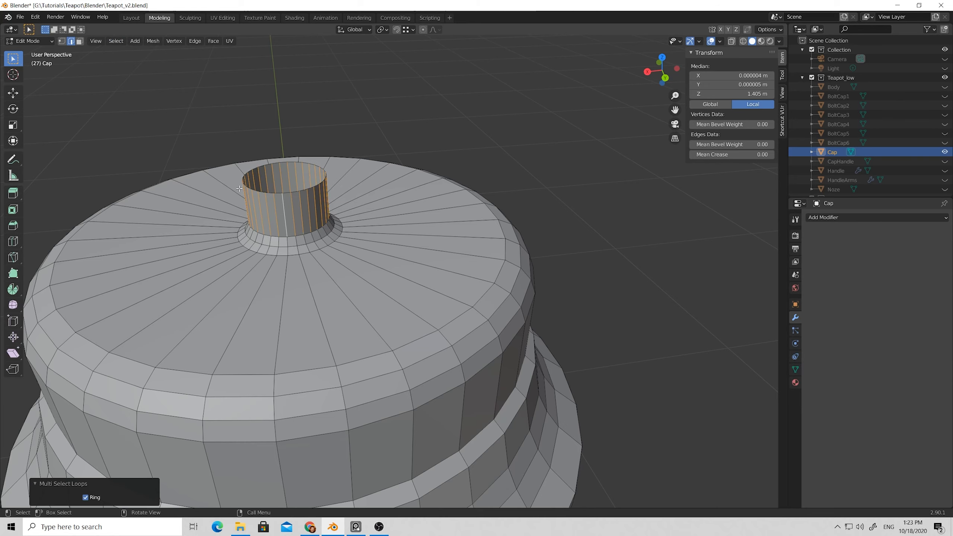
{"action": "left_click", "coordinate": [116, 41]}
{"action": "left_click", "coordinate": [146, 117]}
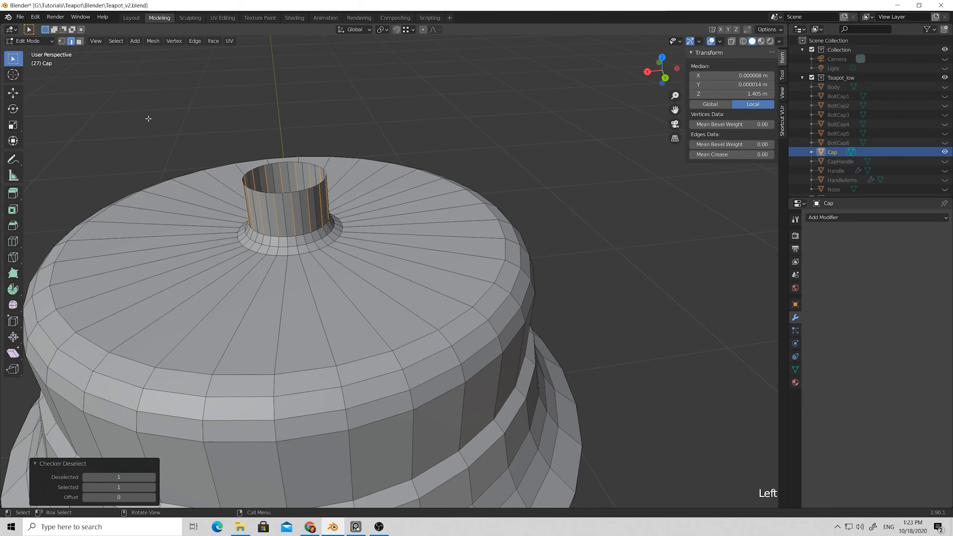
- Extend the alternate neck edges to their full edge loops down the cap
{"action": "left_click", "coordinate": [115, 41]}
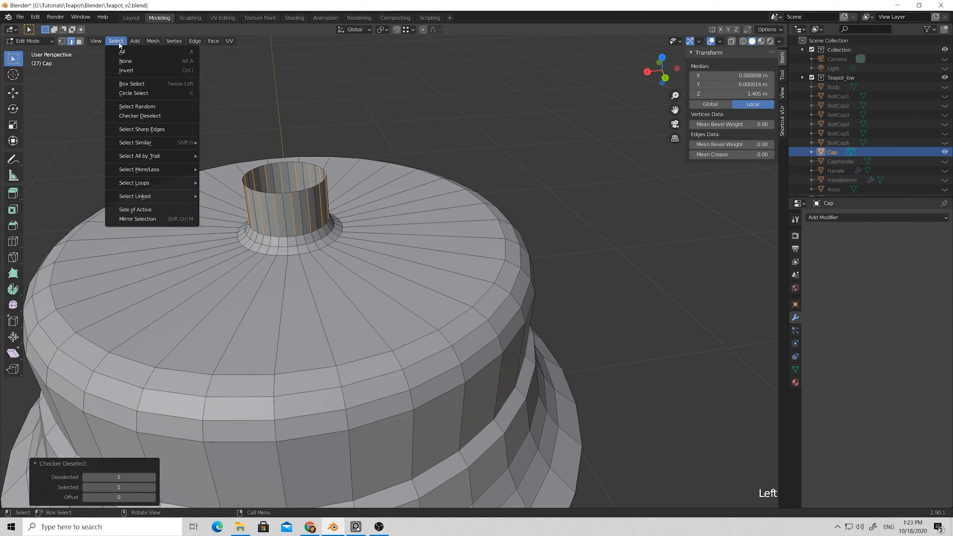
{"action": "mouse_move", "coordinate": [176, 182]}
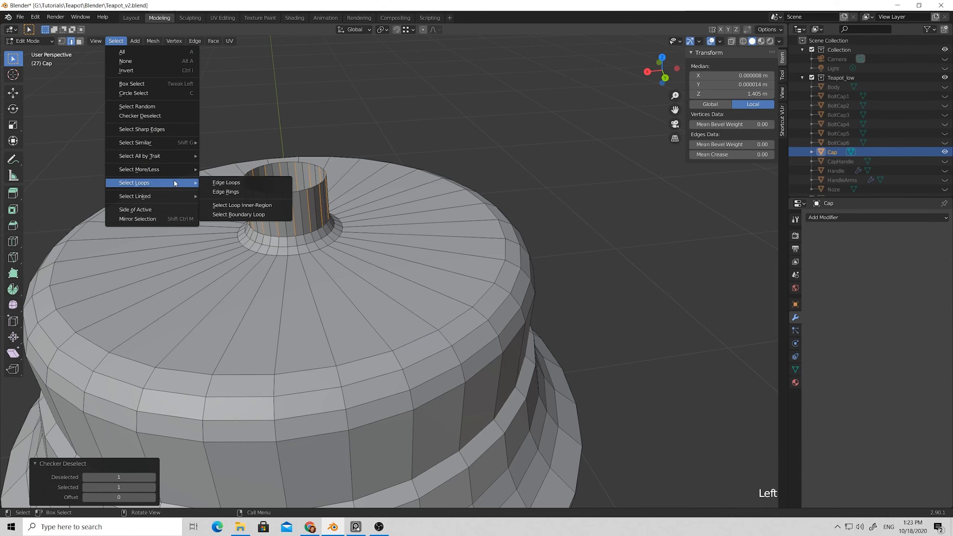
{"action": "left_click", "coordinate": [220, 183]}
- Remove the edges on the front and sides of the cap's outer wall and flare from the selection
{"action": "scroll", "coordinate": [275, 180], "scroll_direction": "down", "scroll_amount": 2}
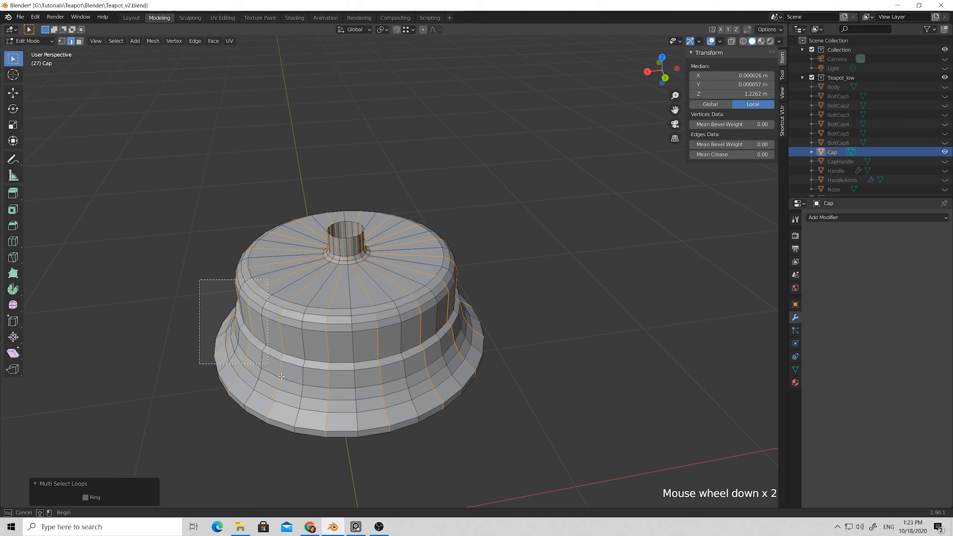
{"action": "left_click", "coordinate": [256, 333], "text": "shift"}
{"action": "key", "text": "ctrl+z"}
{"action": "left_click_drag", "start_coordinate": [204, 289], "coordinate": [277, 428], "text": "ctrl"}
{"action": "left_click_drag", "start_coordinate": [506, 429], "coordinate": [409, 299], "text": "ctrl"}
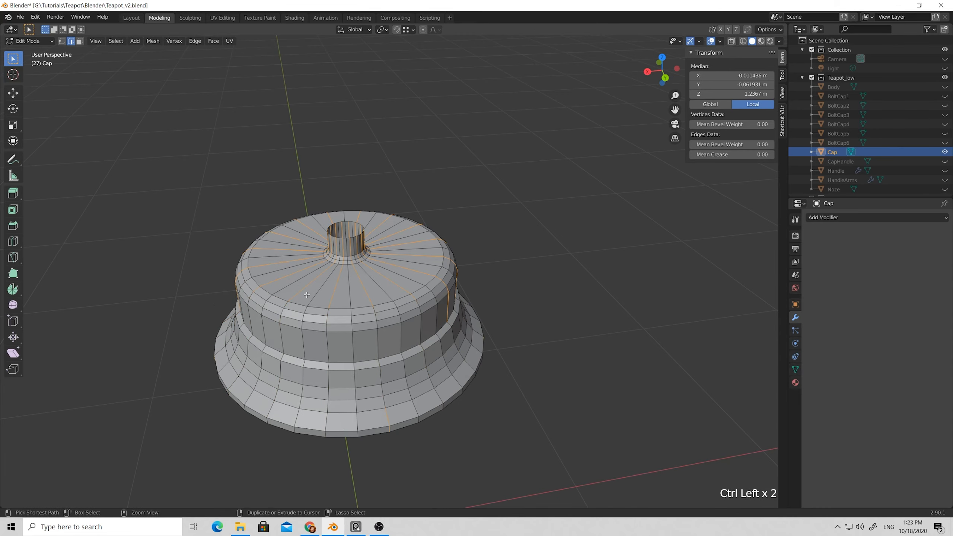
{"action": "left_click_drag", "start_coordinate": [529, 384], "coordinate": [401, 209], "text": "ctrl"}
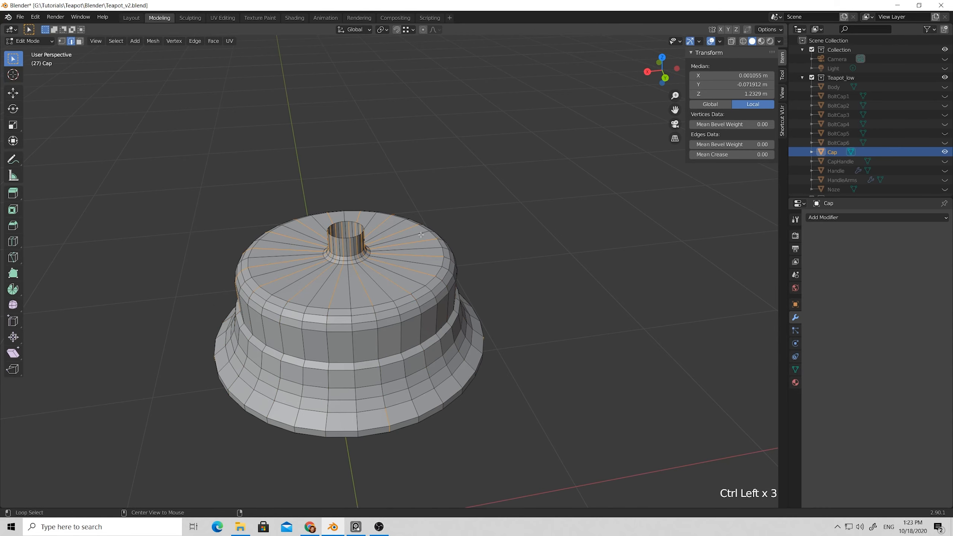
- Turn on X-ray and deselect the remaining loop edges on the cap's outer walls and bottom rim
{"action": "key", "text": "alt+z"}
{"action": "middle_click_drag", "start_coordinate": [421, 235], "coordinate": [560, 361]}
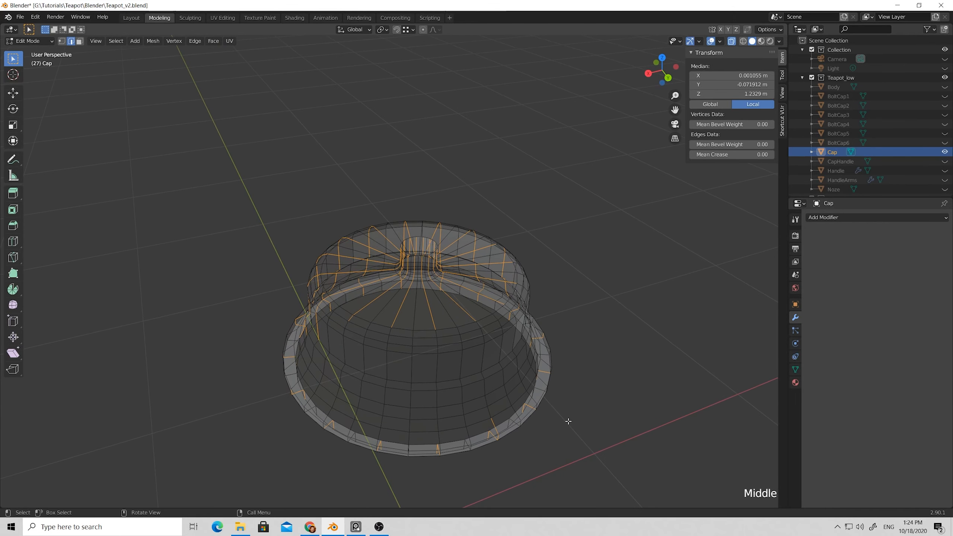
{"action": "left_click_drag", "start_coordinate": [600, 412], "coordinate": [459, 212], "text": "ctrl"}
{"action": "scroll", "coordinate": [446, 218], "scroll_direction": "down", "scroll_amount": 1}
{"action": "left_click_drag", "start_coordinate": [322, 226], "coordinate": [381, 418], "text": "ctrl"}
{"action": "left_click_drag", "start_coordinate": [296, 346], "coordinate": [525, 417], "text": "ctrl"}
{"action": "left_click_drag", "start_coordinate": [301, 276], "coordinate": [334, 340], "text": "ctrl"}
- Deselect the radial edges across the cap's flat top, keeping only the neck and its base bevel selected
{"action": "middle_click_drag", "start_coordinate": [333, 338], "coordinate": [325, 372]}
{"action": "left_click_drag", "start_coordinate": [323, 326], "coordinate": [412, 467], "text": "ctrl"}
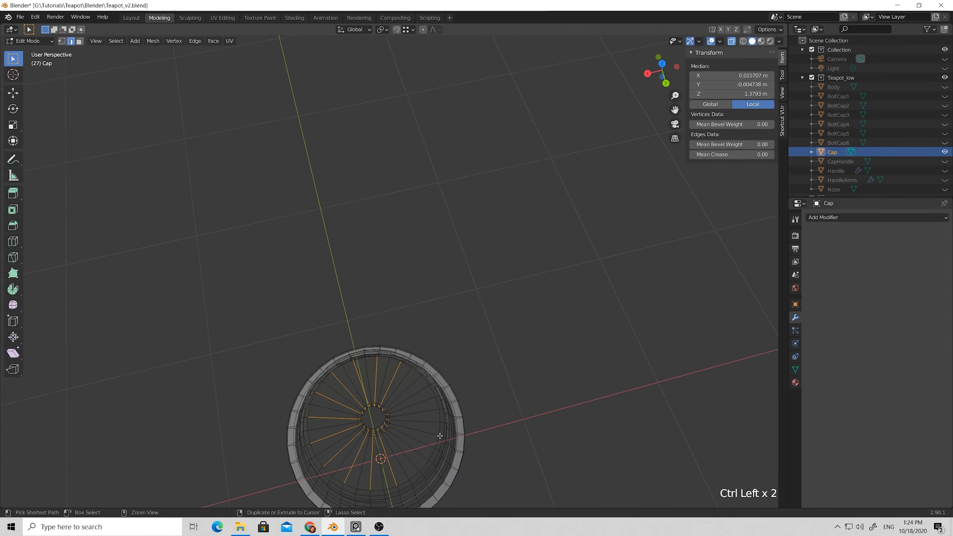
{"action": "left_click_drag", "start_coordinate": [315, 455], "coordinate": [427, 502], "text": "ctrl"}
{"action": "left_click_drag", "start_coordinate": [299, 366], "coordinate": [348, 457], "text": "ctrl"}
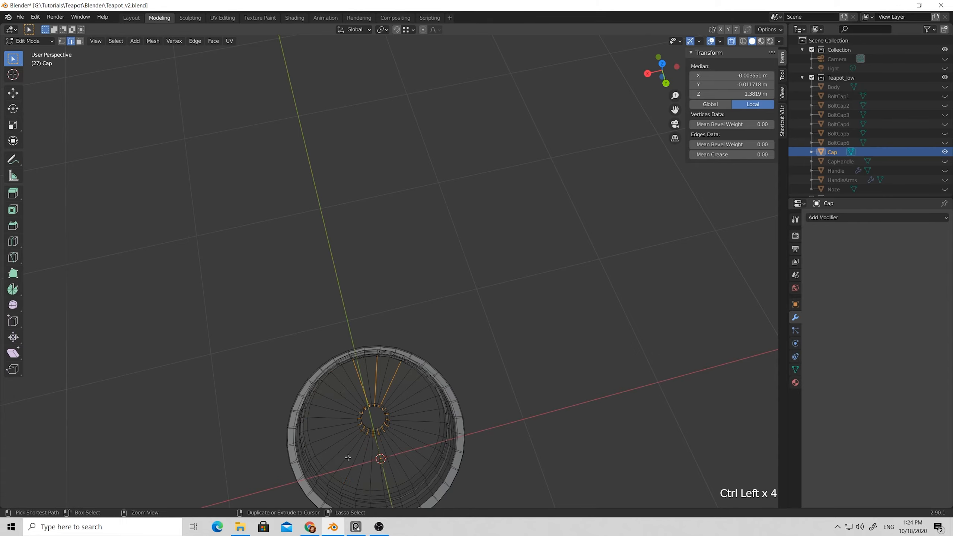
{"action": "left_click_drag", "start_coordinate": [321, 339], "coordinate": [423, 391], "text": "ctrl"}
- Turn X-ray off and dissolve the selected alternate edges of the cap's neck and its base bevel
{"action": "middle_click_drag", "start_coordinate": [422, 391], "coordinate": [406, 344]}
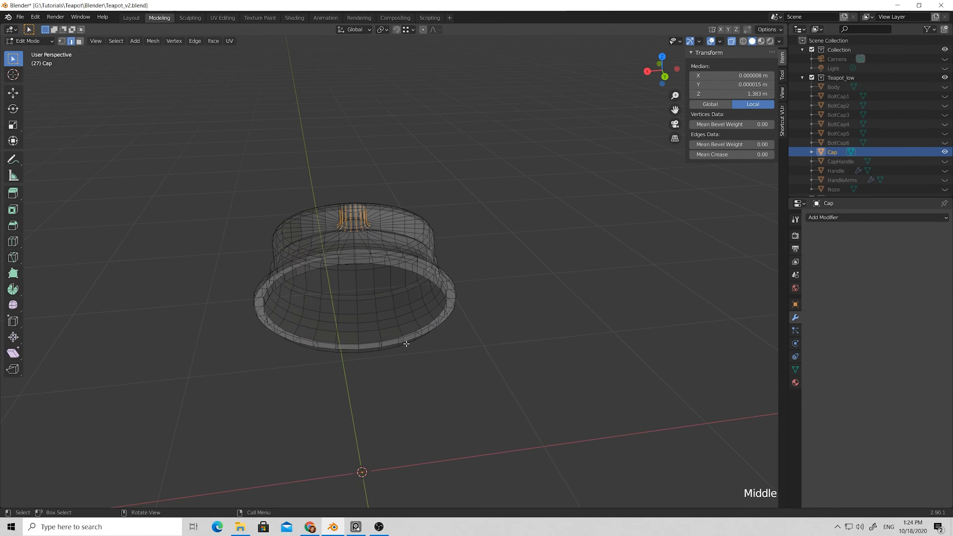
{"action": "scroll", "coordinate": [394, 231], "scroll_direction": "up", "scroll_amount": 2}
{"action": "middle_click_drag", "start_coordinate": [387, 234], "coordinate": [399, 236]}
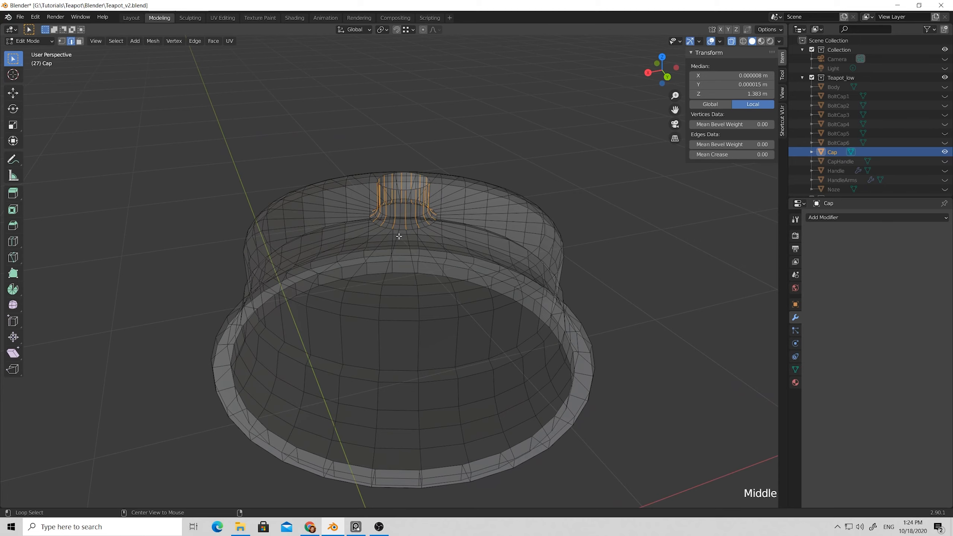
{"action": "key", "text": "alt+z"}
{"action": "scroll", "coordinate": [431, 229], "scroll_direction": "up", "scroll_amount": 2}
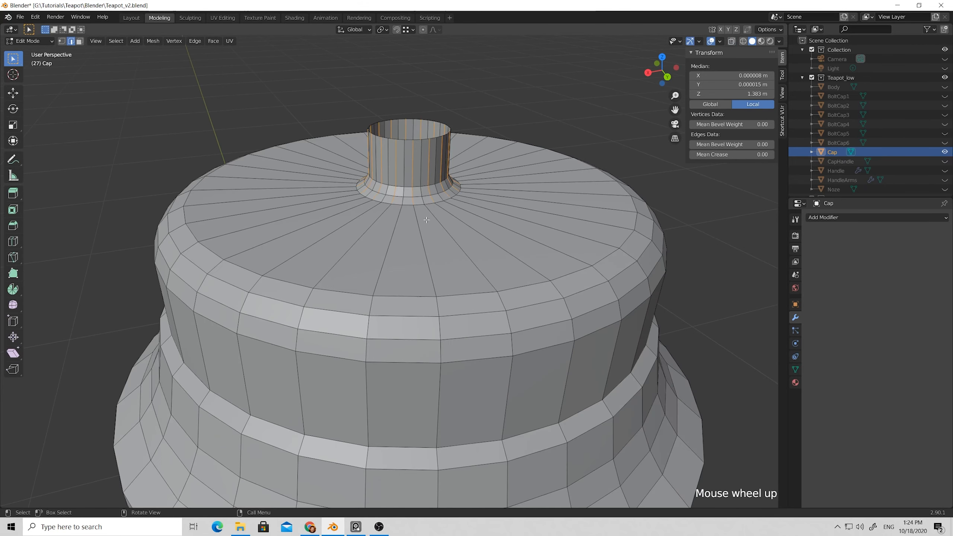
{"action": "middle_click_drag", "start_coordinate": [462, 203], "coordinate": [401, 273], "text": "shift"}
{"action": "scroll", "coordinate": [401, 273], "scroll_direction": "up", "scroll_amount": 3}
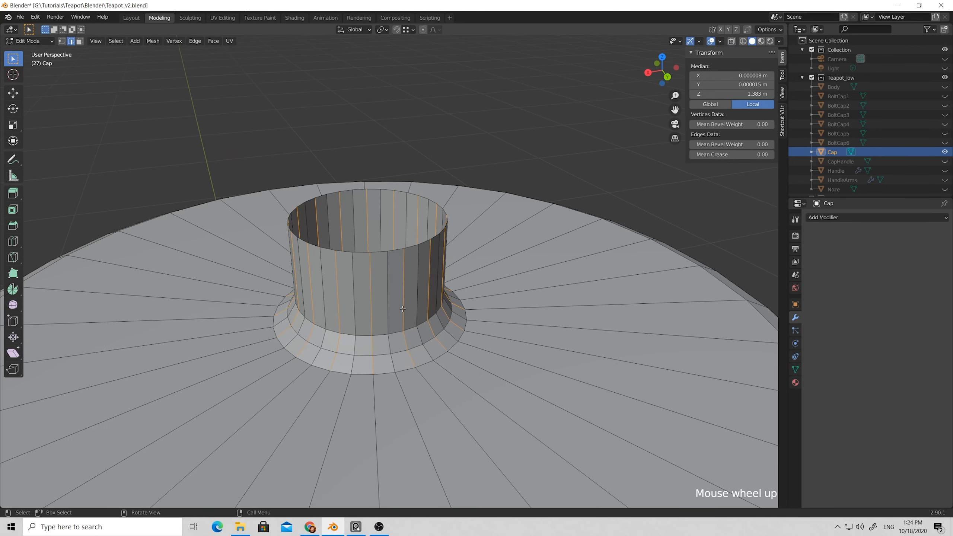
{"action": "key", "text": "x"}
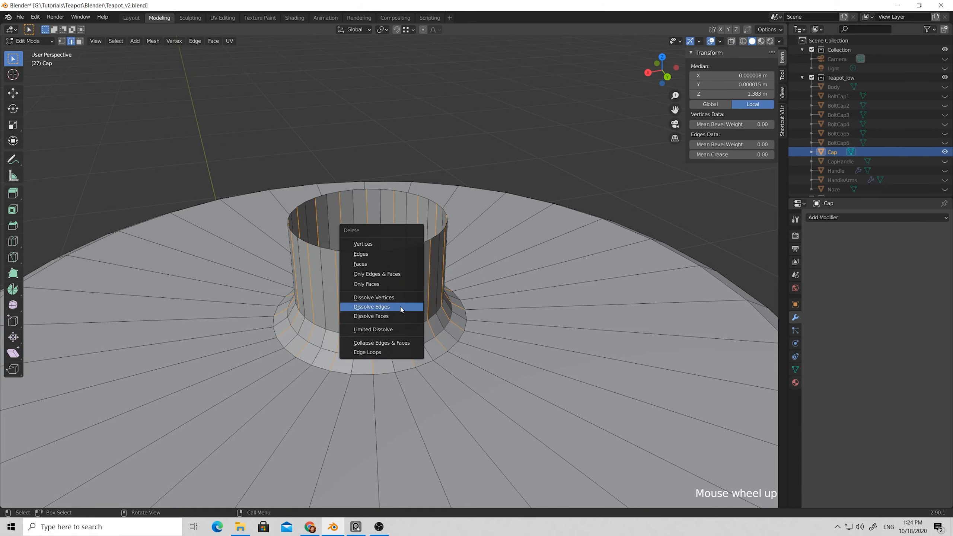
{"action": "left_click", "coordinate": [400, 307]}
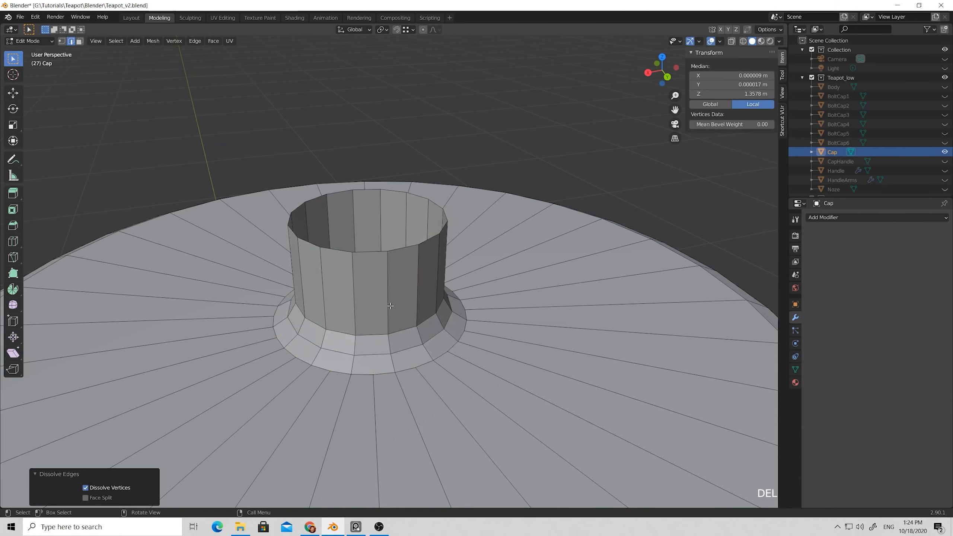
- Examine the neck's base in vertex selection mode, picking one leftover outer-rim vertex and the two nearest bevel vertices above it
{"action": "scroll", "coordinate": [392, 306], "scroll_direction": "down", "scroll_amount": 3}
{"action": "middle_click_drag", "start_coordinate": [379, 315], "coordinate": [379, 311]}
{"action": "scroll", "coordinate": [383, 270], "scroll_direction": "down", "scroll_amount": 2}
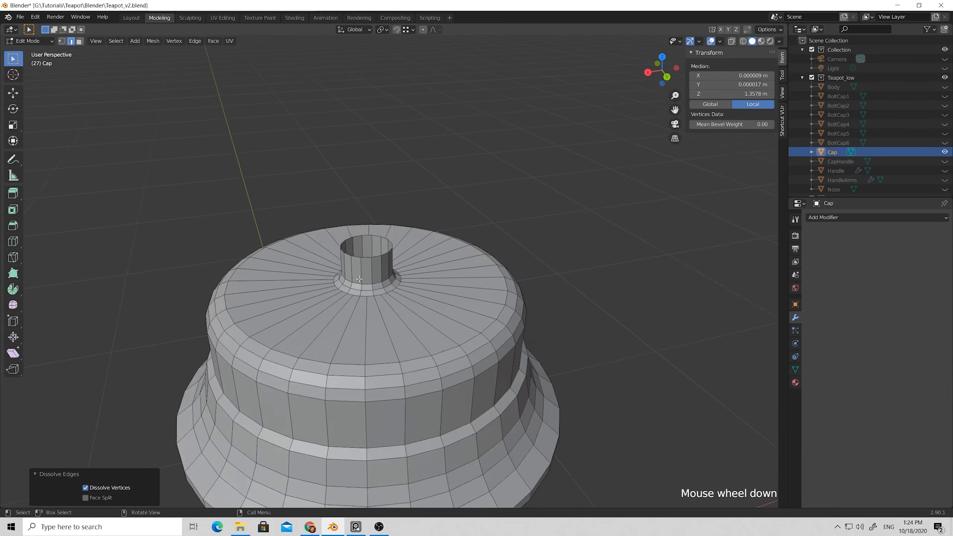
{"action": "scroll", "coordinate": [384, 260], "scroll_direction": "up", "scroll_amount": 2}
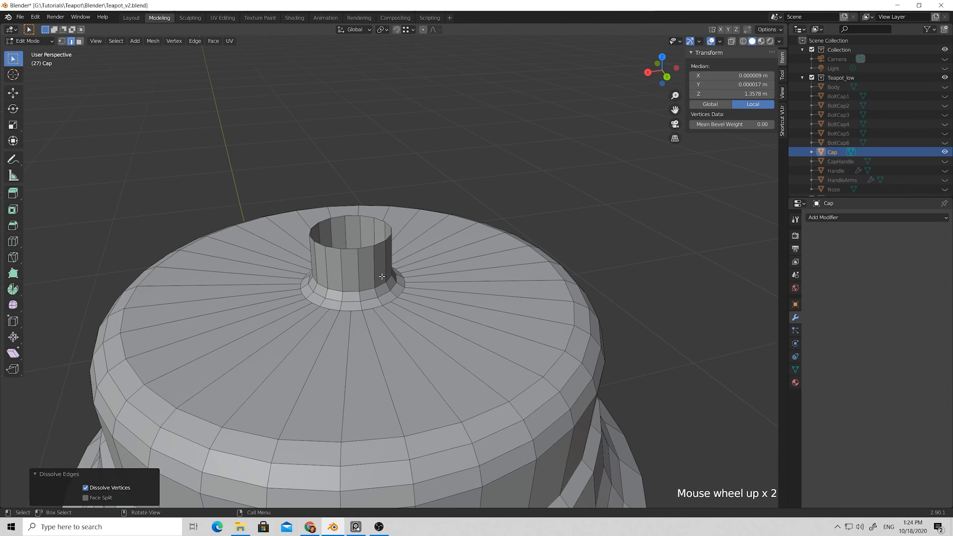
{"action": "scroll", "coordinate": [354, 308], "scroll_direction": "up", "scroll_amount": 1}
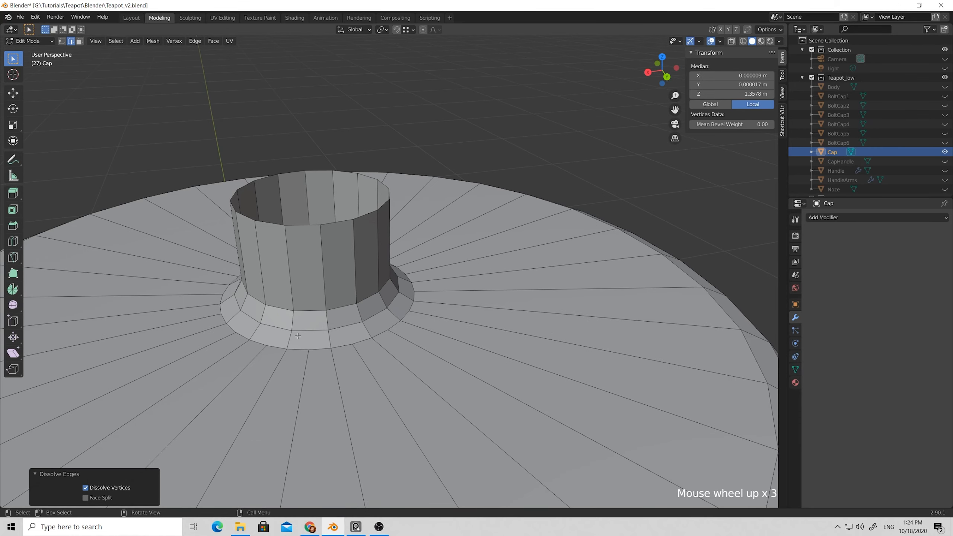
{"action": "key", "text": "1"}
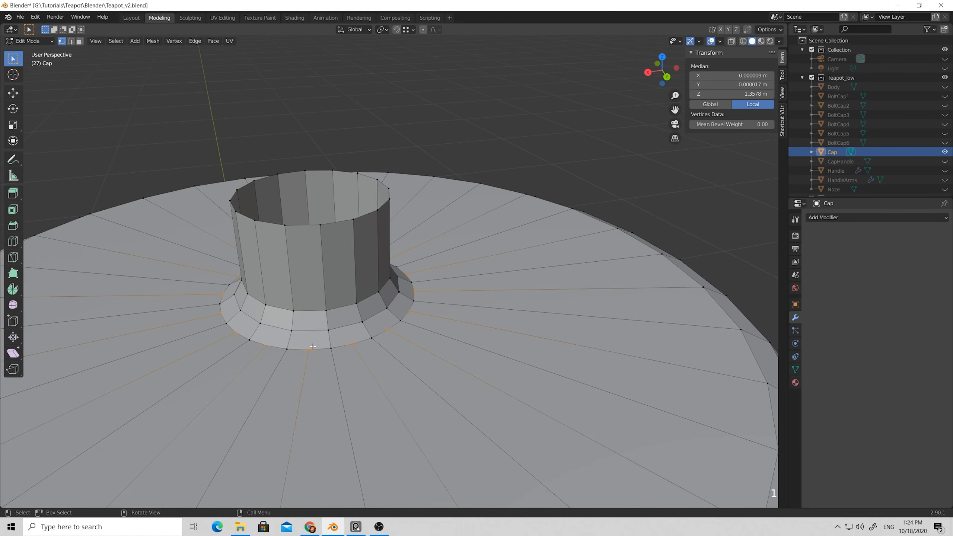
{"action": "left_click", "coordinate": [308, 349]}
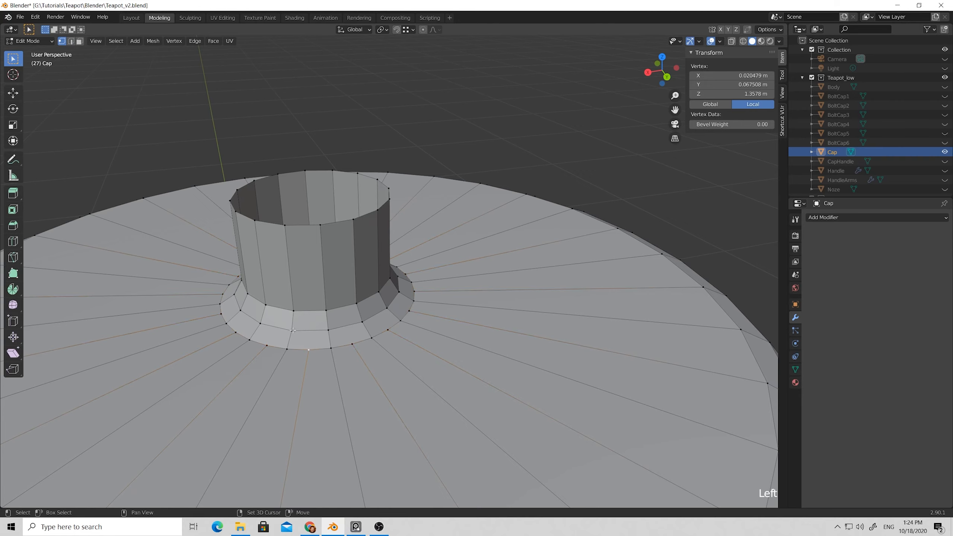
{"action": "left_click", "coordinate": [293, 330], "text": "shift"}
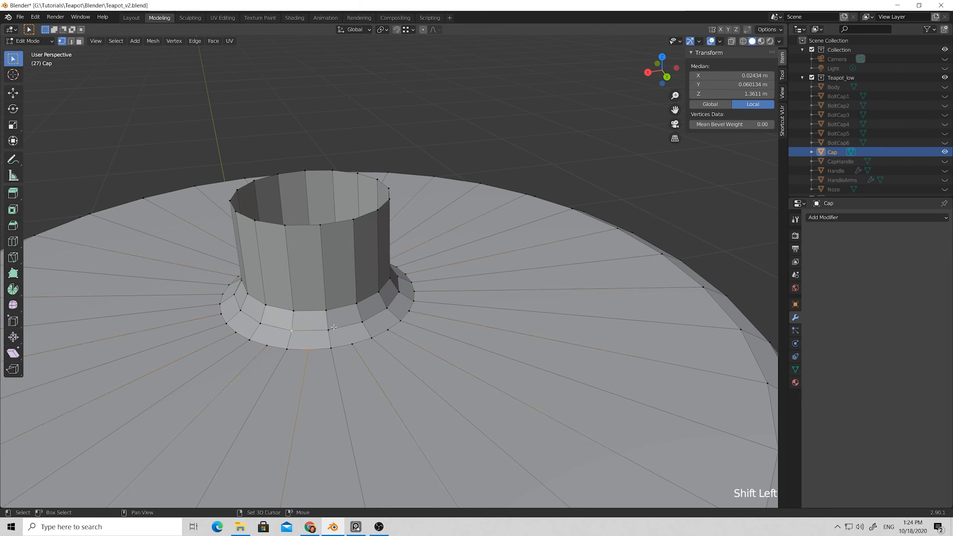
{"action": "left_click", "coordinate": [329, 329], "text": "shift"}
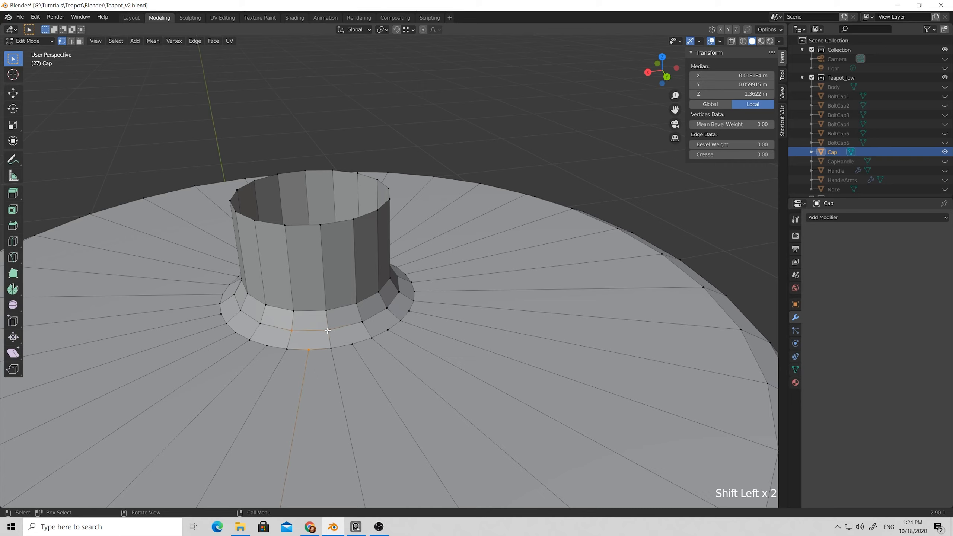
- Knife-cut zigzag edges all around the neck's lower bevel ring, joining the leftover rim vertices to the neighbouring bevel vertices
{"action": "key", "text": "k"}
{"action": "left_click", "coordinate": [327, 330]}
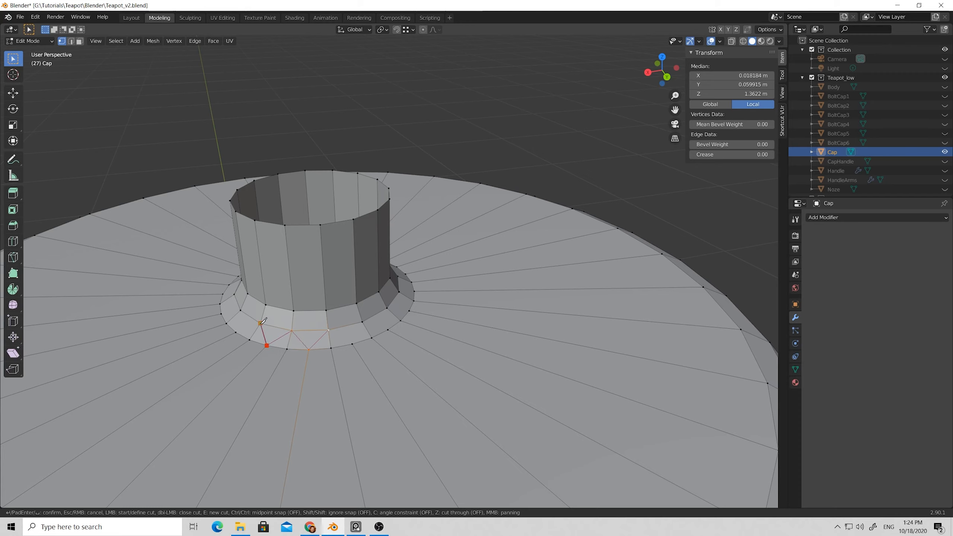
{"action": "left_click", "coordinate": [240, 310]}
{"action": "middle_click_drag", "start_coordinate": [240, 310], "coordinate": [429, 284]}
{"action": "left_click", "coordinate": [314, 340]}
{"action": "left_click", "coordinate": [315, 321]}
{"action": "middle_click_drag", "start_coordinate": [317, 319], "coordinate": [602, 255]}
{"action": "scroll", "coordinate": [336, 358], "scroll_direction": "up", "scroll_amount": 1}
{"action": "scroll", "coordinate": [326, 349], "scroll_direction": "down", "scroll_amount": 6}
{"action": "scroll", "coordinate": [602, 255], "scroll_direction": "up", "scroll_amount": 6}
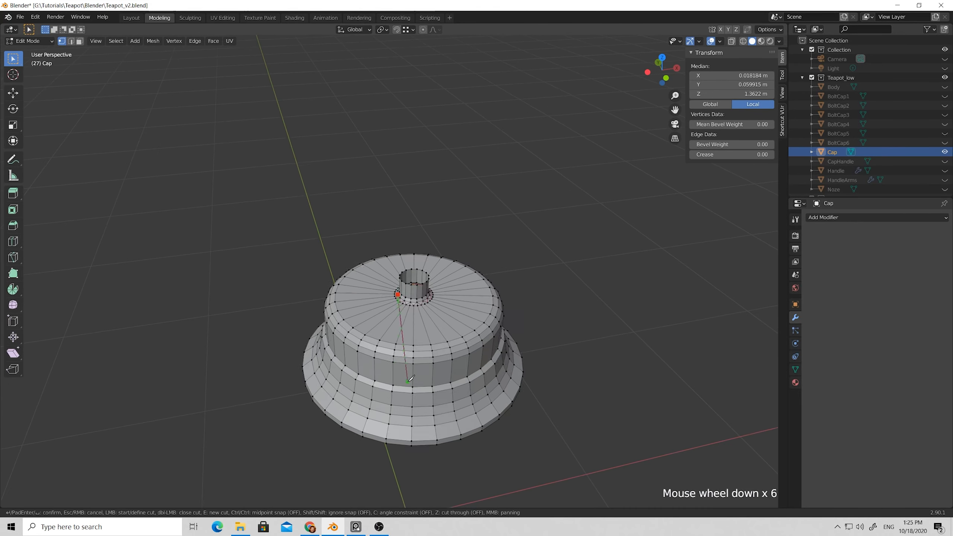
{"action": "scroll", "coordinate": [413, 390], "scroll_direction": "down", "scroll_amount": 6}
{"action": "middle_click_drag", "start_coordinate": [413, 391], "coordinate": [381, 323]}
{"action": "scroll", "coordinate": [474, 401], "scroll_direction": "up", "scroll_amount": 3}
{"action": "scroll", "coordinate": [382, 323], "scroll_direction": "up", "scroll_amount": 4}
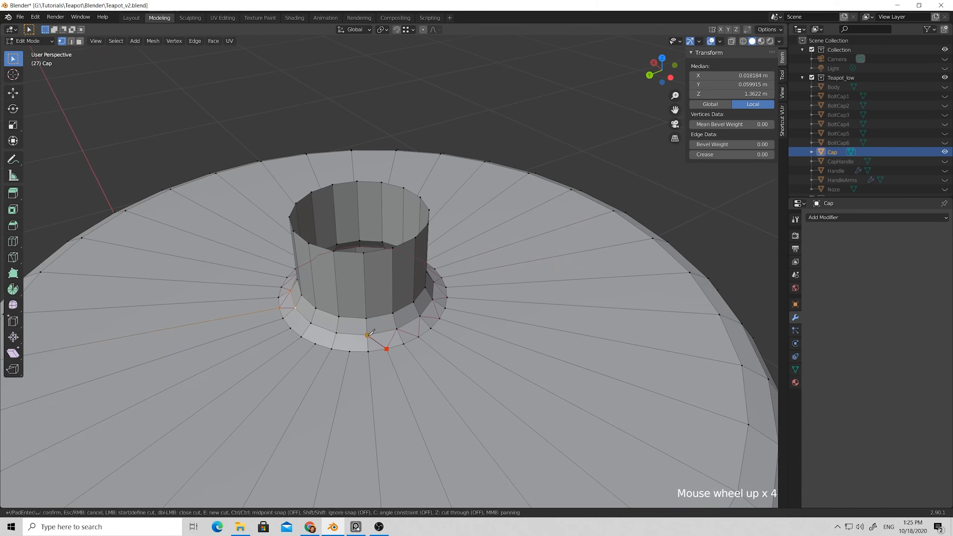
{"action": "left_click", "coordinate": [295, 309]}
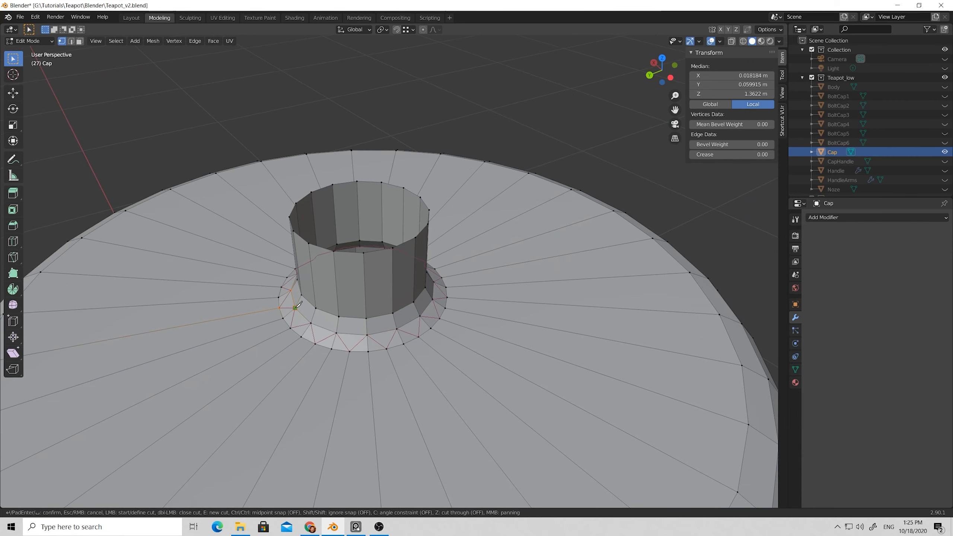
{"action": "key", "text": "Return"}
- Inspect the re-cut neck base and the cap's overall shape in Object Mode and Edit Mode
{"action": "scroll", "coordinate": [532, 202], "scroll_direction": "down", "scroll_amount": 3}
{"action": "left_click", "coordinate": [532, 202]}
{"action": "scroll", "coordinate": [532, 203], "scroll_direction": "down", "scroll_amount": 3}
{"action": "middle_click_drag", "start_coordinate": [424, 276], "coordinate": [300, 262]}
{"action": "key", "text": "Tab"}
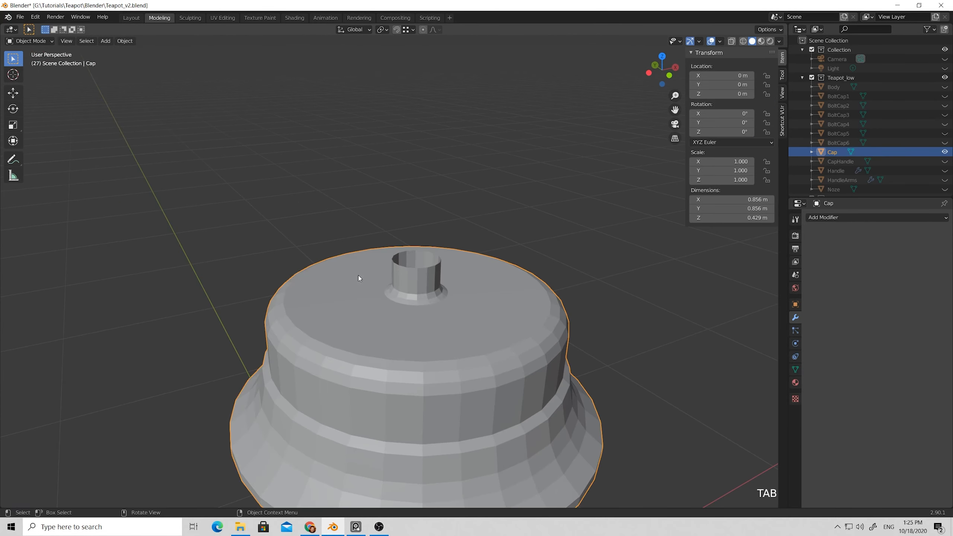
{"action": "scroll", "coordinate": [359, 275], "scroll_direction": "down", "scroll_amount": 2}
{"action": "middle_click_drag", "start_coordinate": [395, 279], "coordinate": [374, 302]}
{"action": "scroll", "coordinate": [414, 283], "scroll_direction": "up", "scroll_amount": 2}
{"action": "scroll", "coordinate": [414, 283], "scroll_direction": "up", "scroll_amount": 2}
{"action": "key", "text": "Tab"}
{"action": "key", "text": "Tab"}
{"action": "scroll", "coordinate": [409, 342], "scroll_direction": "down", "scroll_amount": 5}
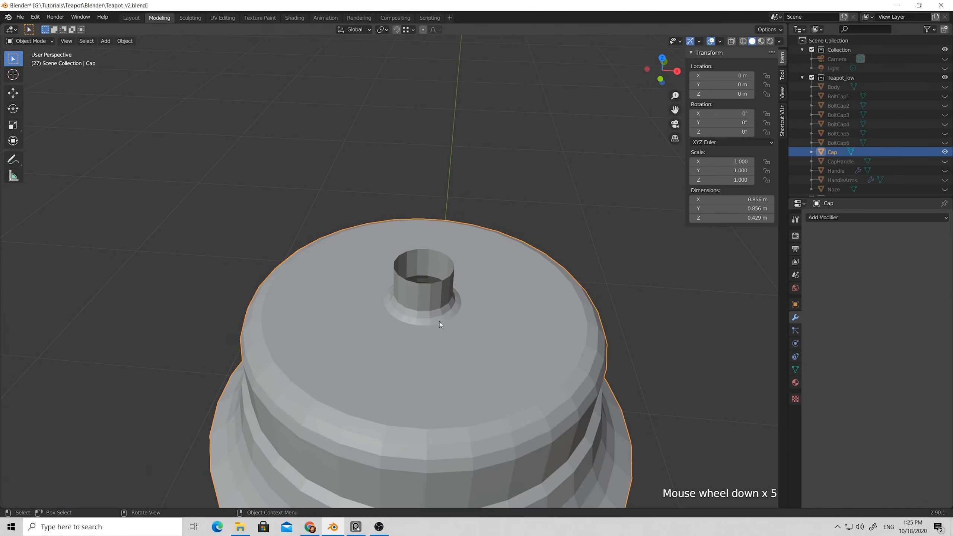
{"action": "key", "text": "Tab"}
{"action": "mouse_move", "coordinate": [439, 322]}
{"action": "middle_mouse_down"}
{"action": "mouse_move", "coordinate": [458, 298]}
{"action": "mouse_move", "coordinate": [443, 312]}
{"action": "middle_mouse_up"}
{"action": "key", "text": "Tab"}
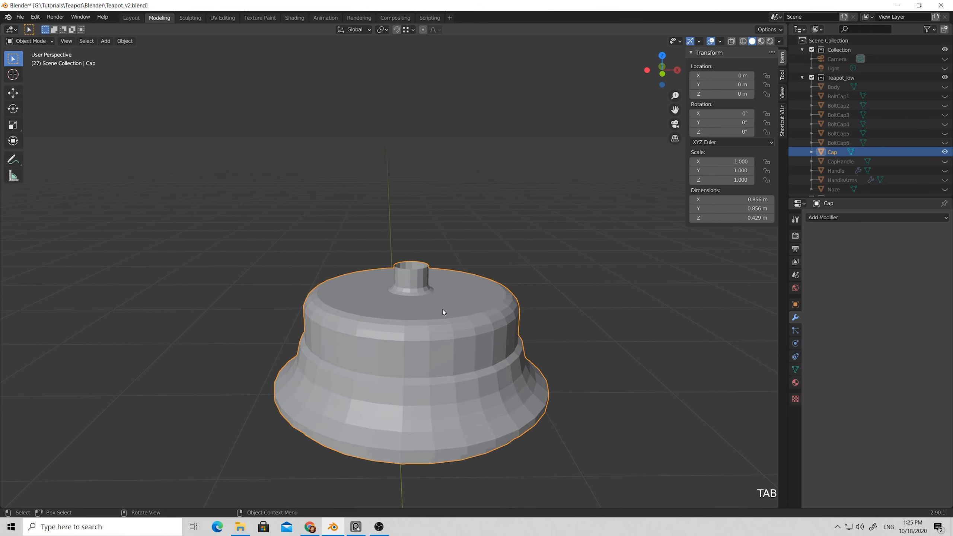
- Unhide the Body, BoltCap1 to BoltCap6, CapHandle, Handle, HandleArms and Noze objects
{"action": "left_click", "coordinate": [944, 87]}
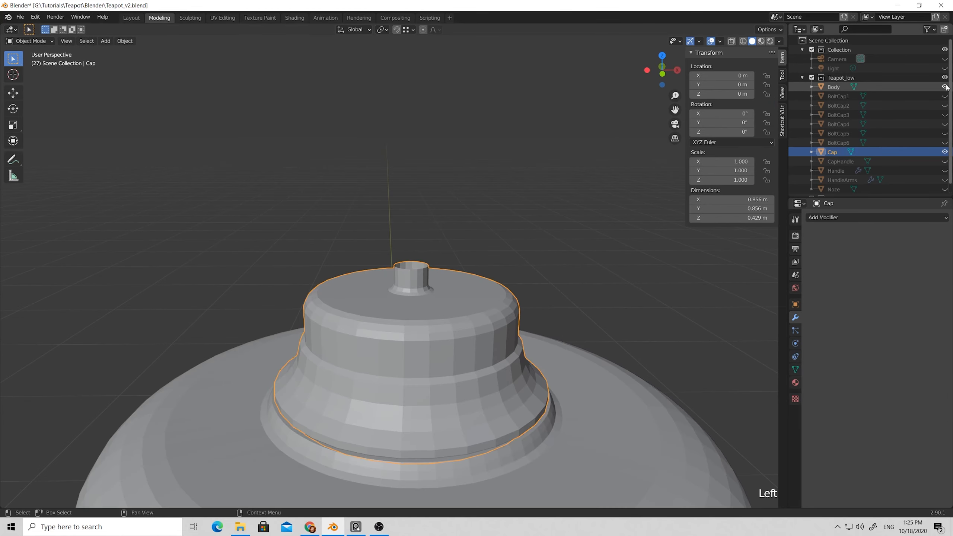
{"action": "left_click", "coordinate": [944, 96]}
{"action": "left_click", "coordinate": [945, 105]}
{"action": "left_click", "coordinate": [944, 115]}
{"action": "left_click", "coordinate": [944, 124]}
{"action": "left_click", "coordinate": [944, 133]}
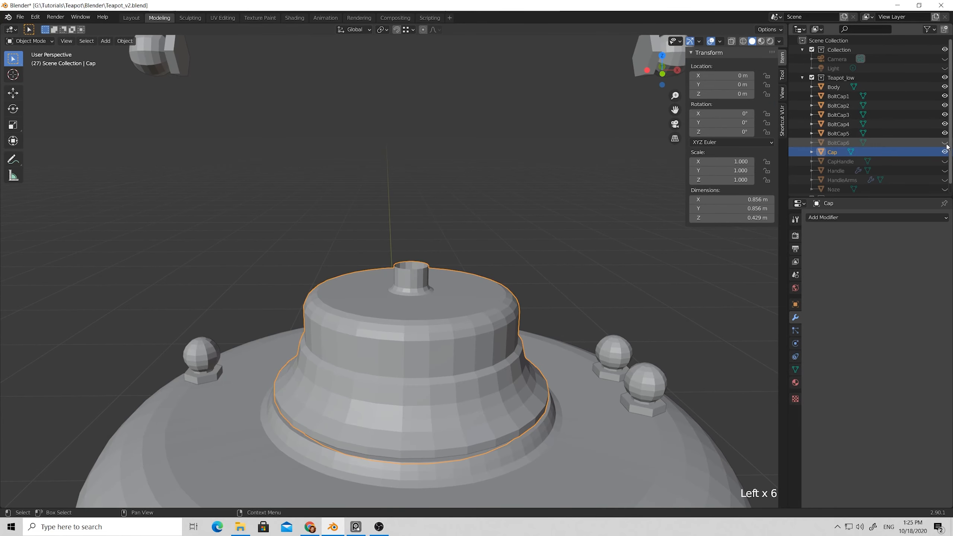
{"action": "left_click", "coordinate": [944, 143]}
{"action": "left_click", "coordinate": [945, 161]}
{"action": "left_click", "coordinate": [945, 170]}
{"action": "left_click", "coordinate": [945, 180]}
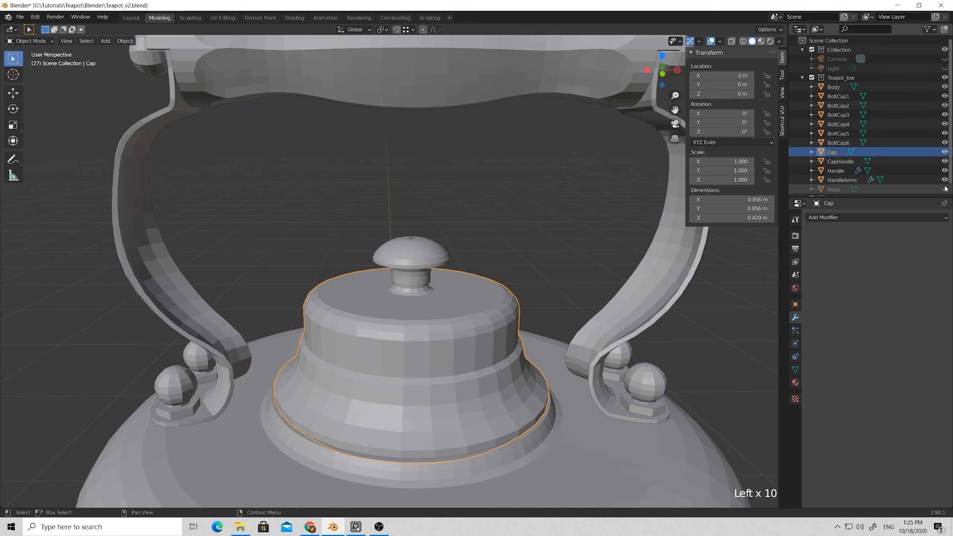
{"action": "left_click", "coordinate": [945, 189]}
- Review the whole teapot with the reduced cap from several angles, checking the cap's mesh density against the other parts
{"action": "scroll", "coordinate": [856, 174], "scroll_direction": "down", "scroll_amount": 1}
{"action": "scroll", "coordinate": [540, 146], "scroll_direction": "down", "scroll_amount": 5}
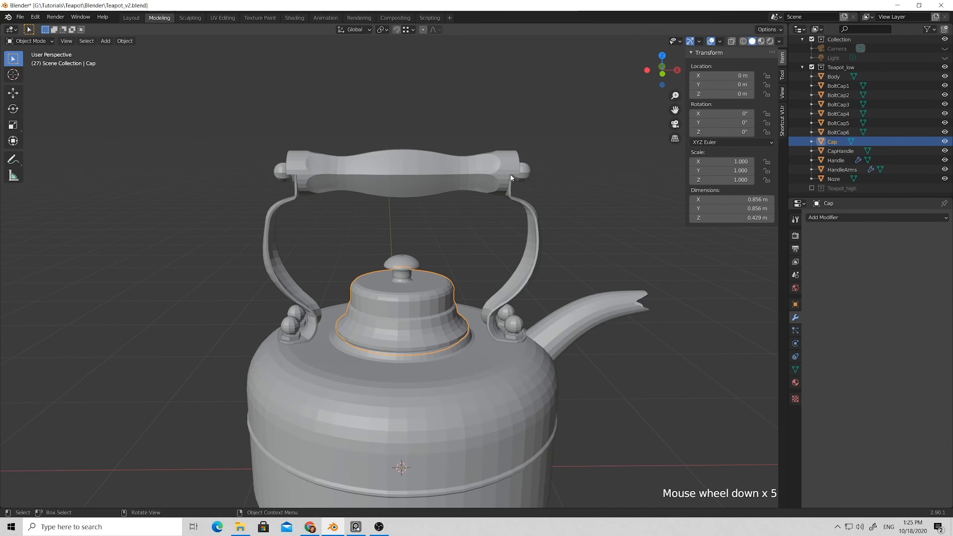
{"action": "left_click", "coordinate": [590, 174]}
{"action": "middle_click_drag", "start_coordinate": [435, 247], "coordinate": [385, 283]}
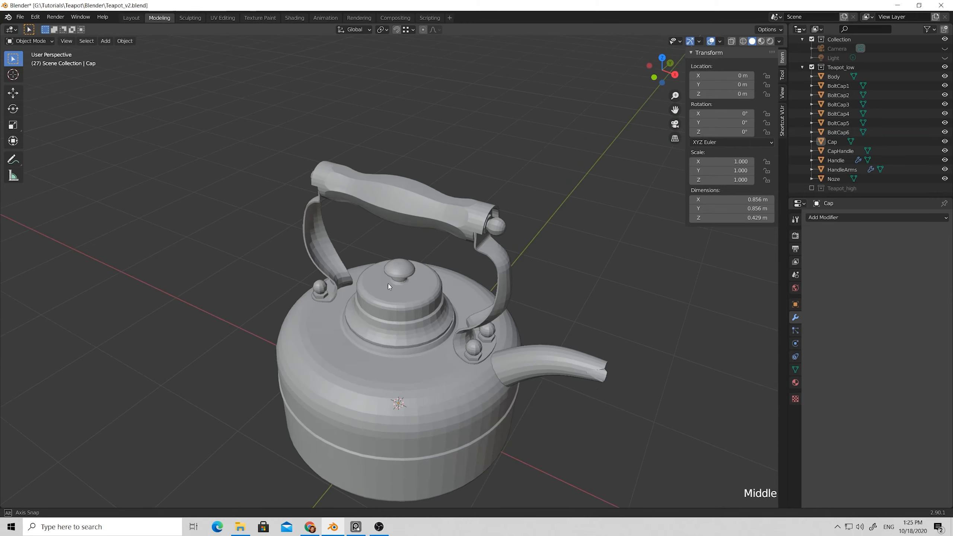
{"action": "scroll", "coordinate": [409, 293], "scroll_direction": "up", "scroll_amount": 3}
{"action": "scroll", "coordinate": [411, 302], "scroll_direction": "up", "scroll_amount": 1}
{"action": "scroll", "coordinate": [399, 212], "scroll_direction": "down", "scroll_amount": 5}
{"action": "middle_click_drag", "start_coordinate": [400, 212], "coordinate": [451, 253]}
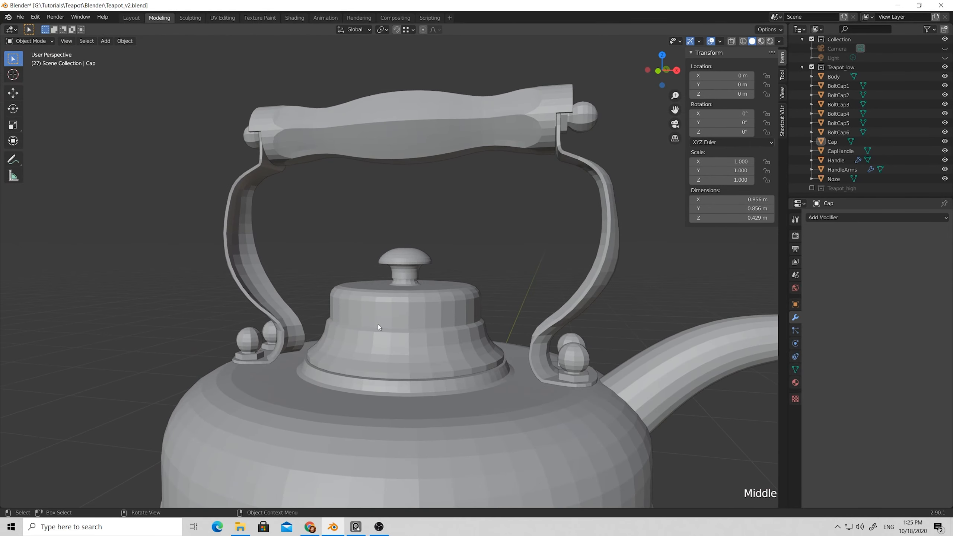
{"action": "middle_click_drag", "start_coordinate": [376, 274], "coordinate": [423, 296]}
{"action": "scroll", "coordinate": [420, 297], "scroll_direction": "up", "scroll_amount": 5}
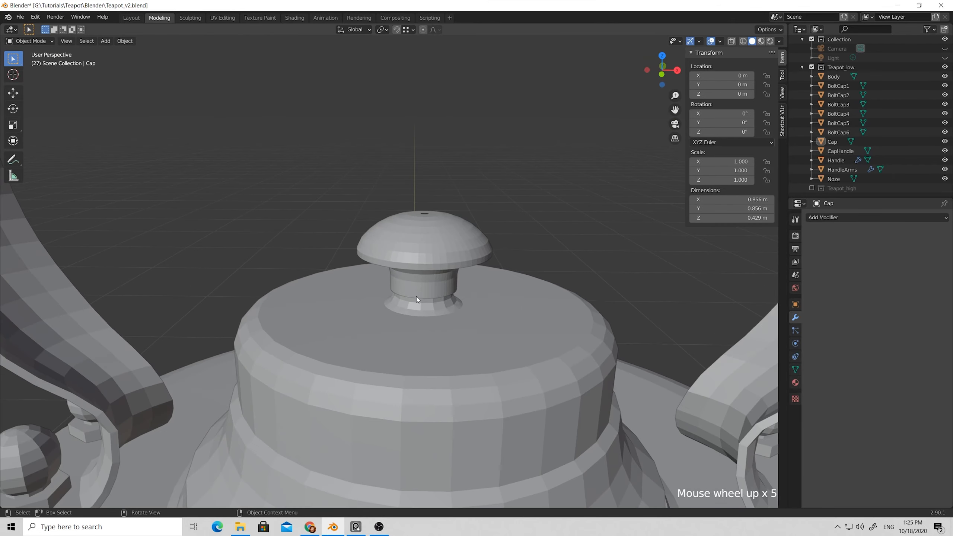
{"action": "key", "text": "Tab"}
{"action": "scroll", "coordinate": [430, 306], "scroll_direction": "down", "scroll_amount": 4}
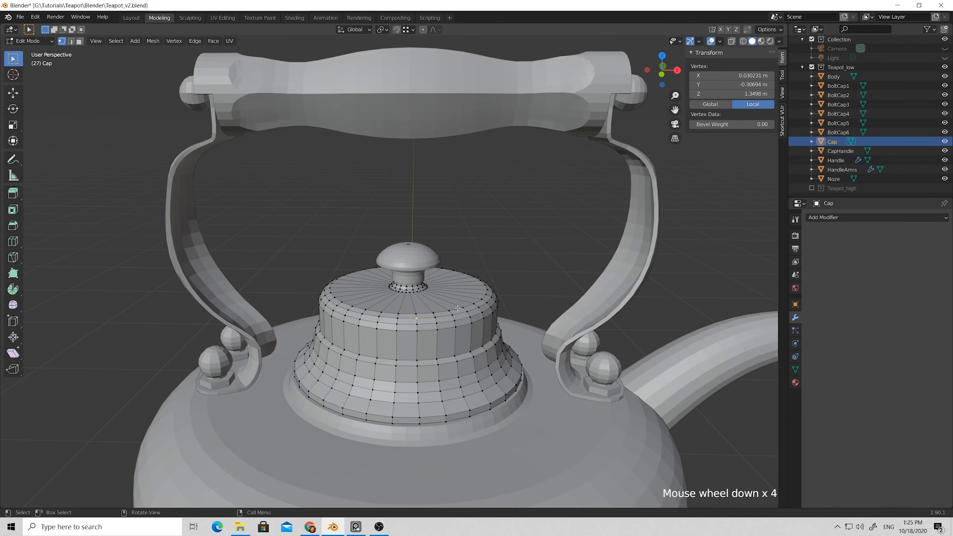
{"action": "key", "text": "Tab"}
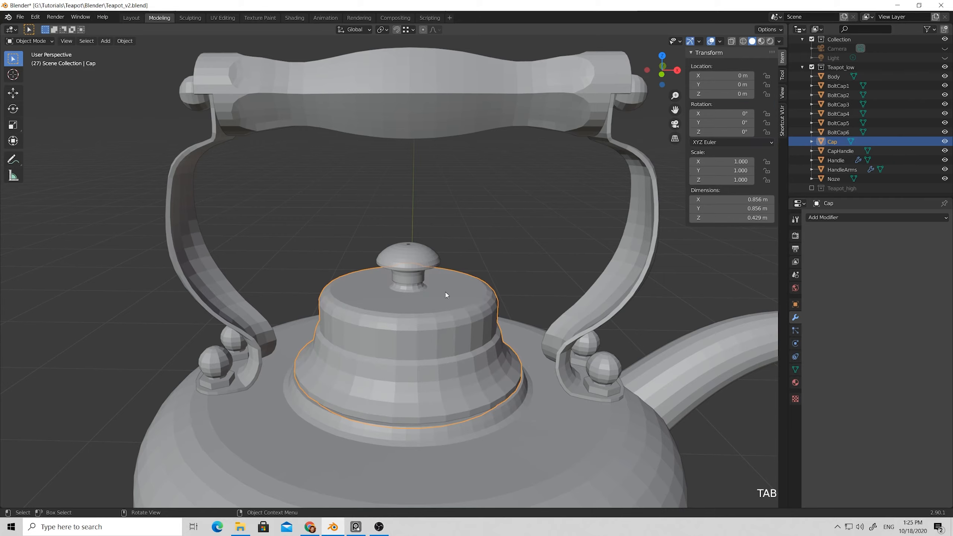
- Open the teapot body in Edit Mode and select the edge ring around its collar just below the cap
{"action": "scroll", "coordinate": [439, 246], "scroll_direction": "down", "scroll_amount": 4}
{"action": "left_click", "coordinate": [467, 340]}
{"action": "scroll", "coordinate": [417, 344], "scroll_direction": "up", "scroll_amount": 4}
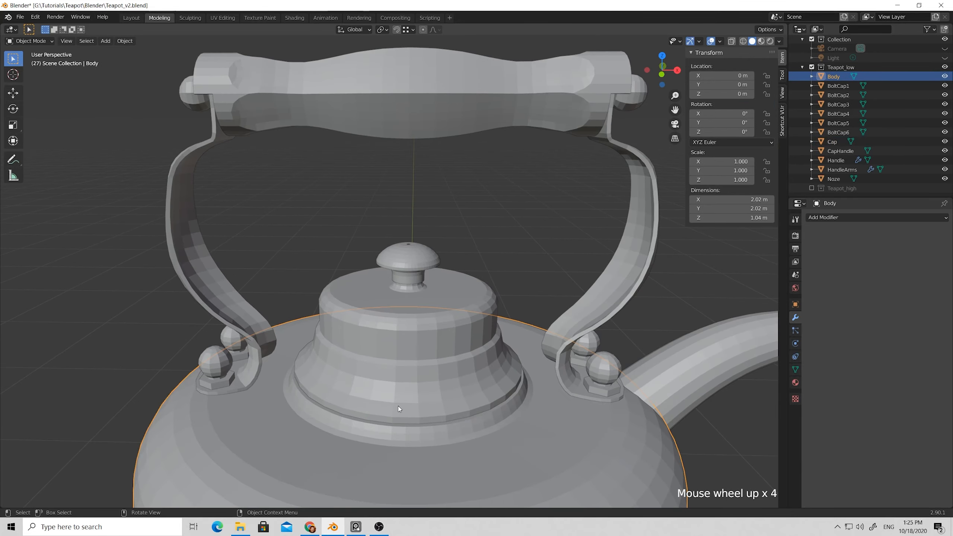
{"action": "middle_click_drag", "start_coordinate": [397, 406], "coordinate": [388, 297]}
{"action": "scroll", "coordinate": [393, 271], "scroll_direction": "up", "scroll_amount": 2}
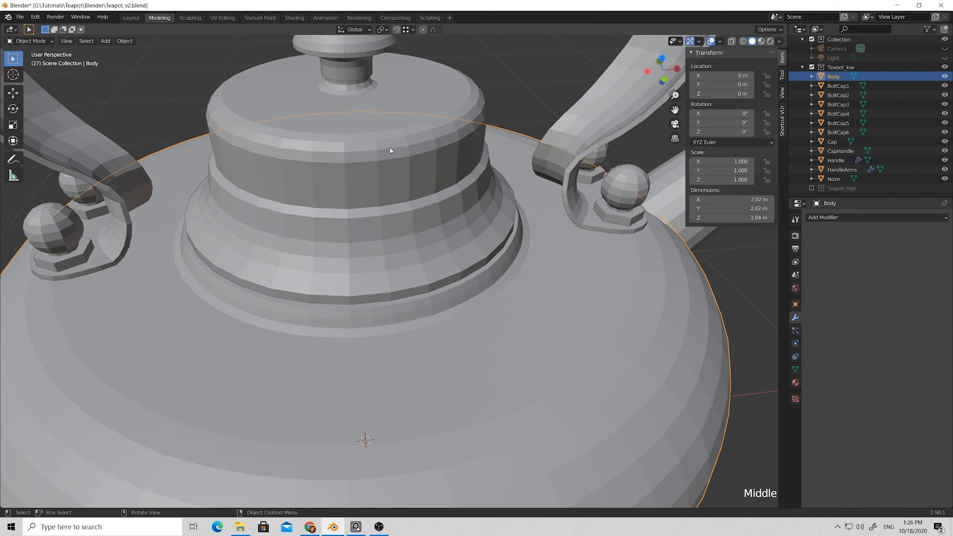
{"action": "key", "text": "Tab"}
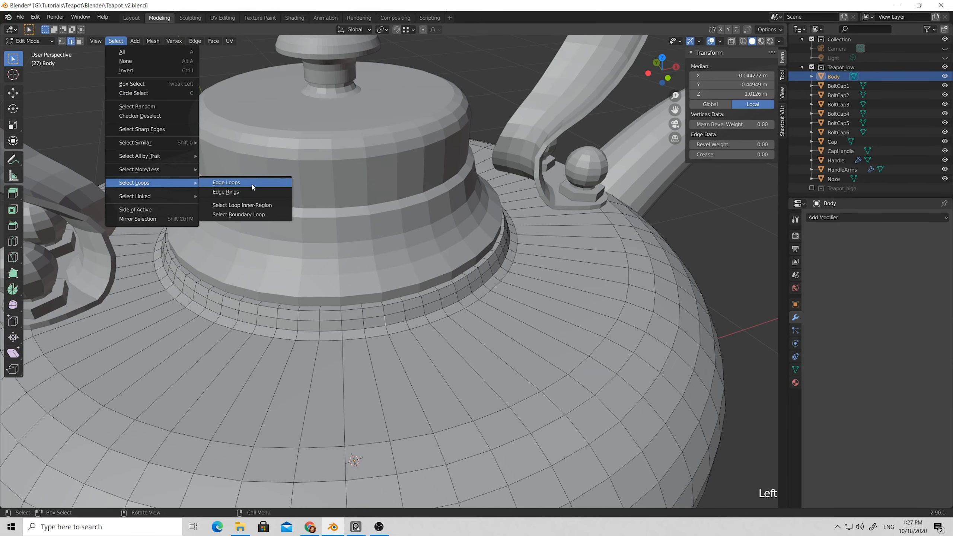
{"action": "left_click", "coordinate": [243, 192]}
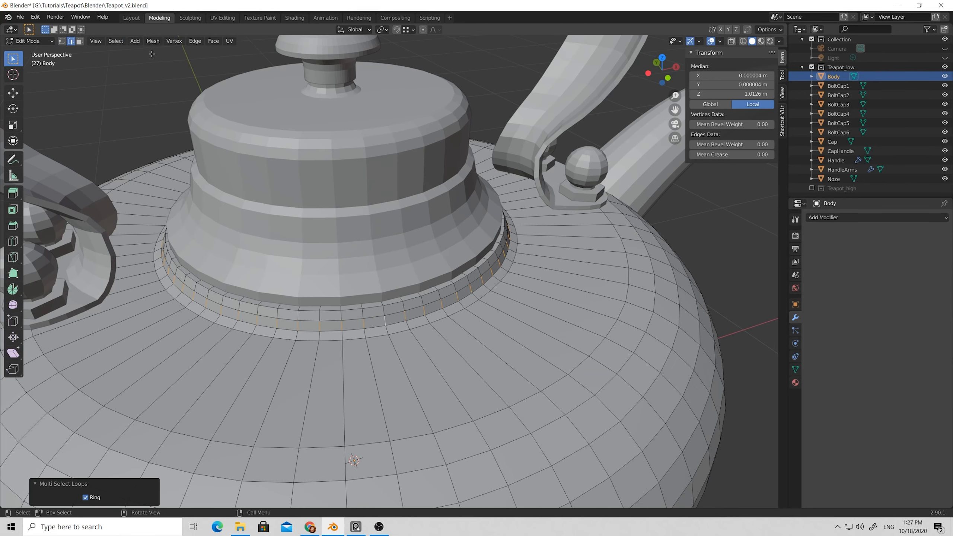
- Try to extend the body collar's edge ring to full edge loops, and undo it
{"action": "left_click", "coordinate": [117, 42]}
{"action": "mouse_move", "coordinate": [172, 182]}
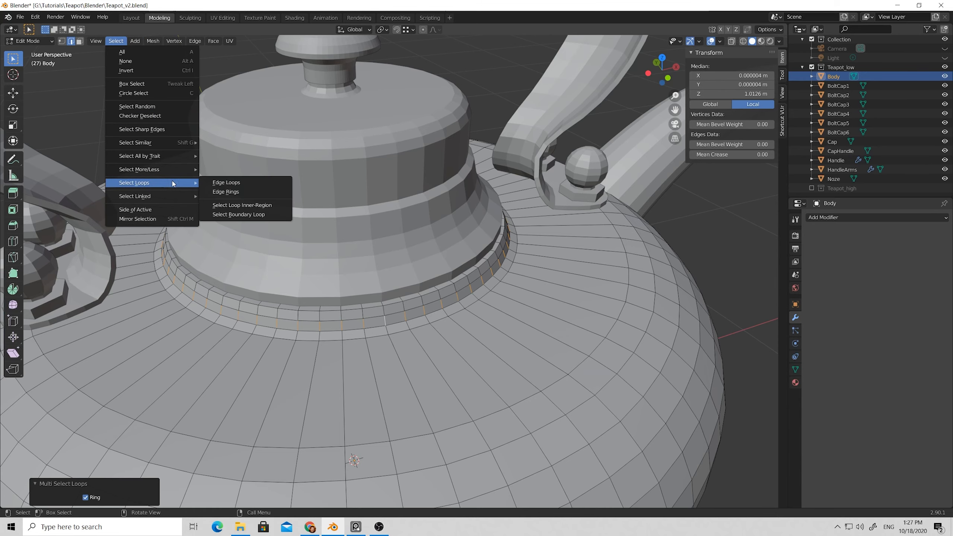
{"action": "left_click", "coordinate": [226, 182]}
{"action": "key", "text": "ctrl+z"}
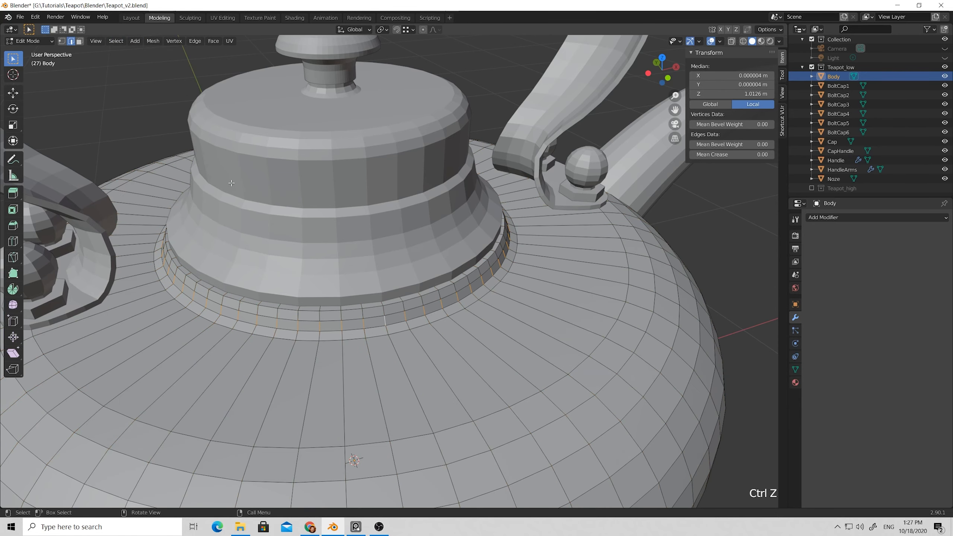
- Deselect every other edge of the body collar's ring with Checker Deselect and extend the remaining edges to full edge loops
{"action": "left_click", "coordinate": [117, 42]}
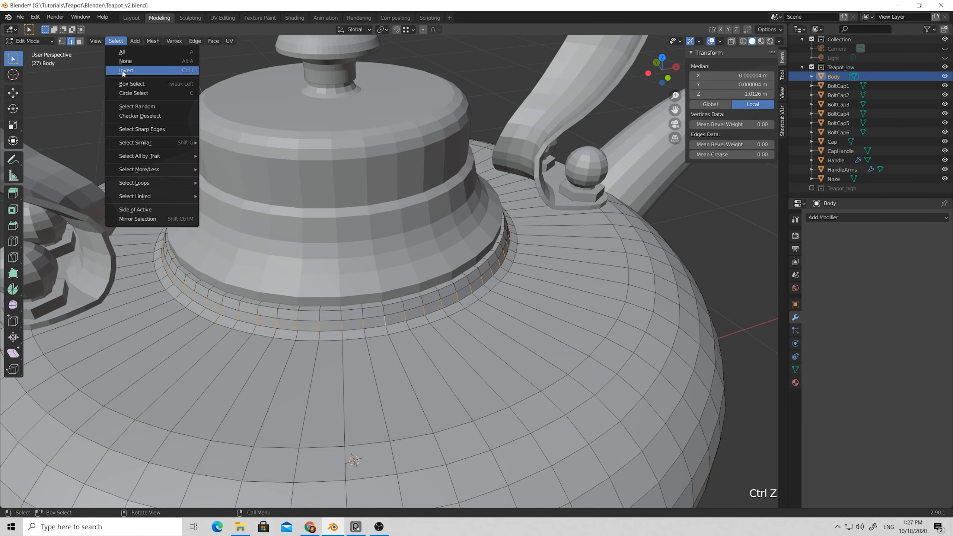
{"action": "left_click", "coordinate": [141, 119]}
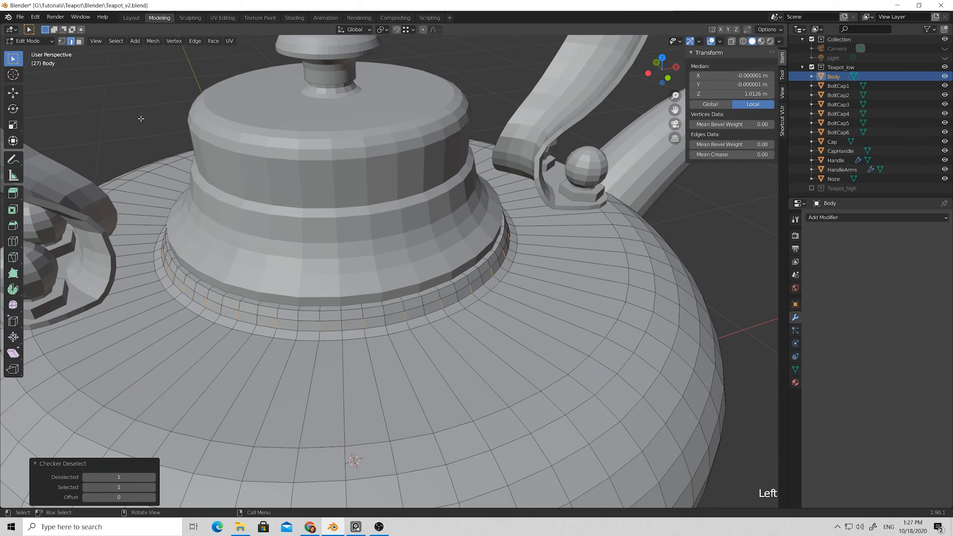
{"action": "left_click", "coordinate": [112, 41]}
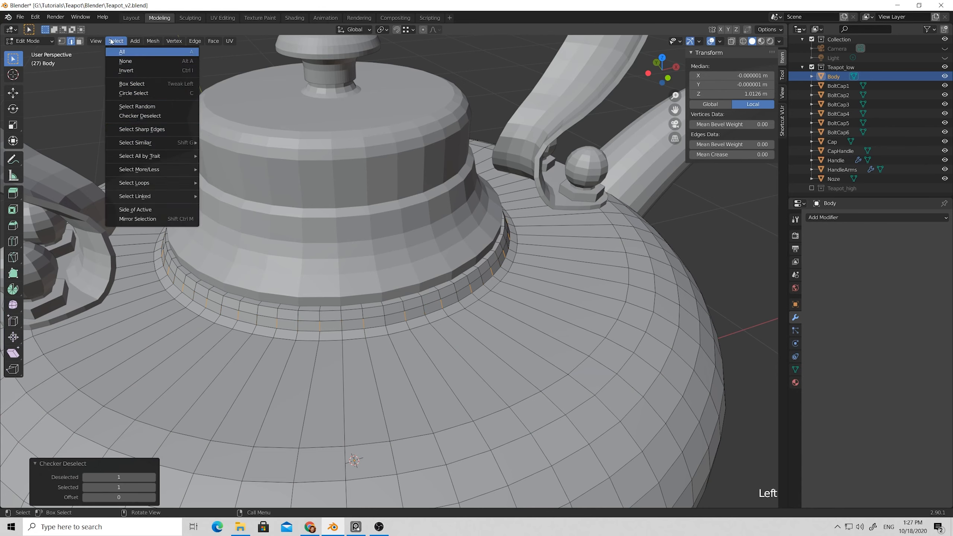
{"action": "mouse_move", "coordinate": [157, 183]}
{"action": "left_click", "coordinate": [255, 184]}
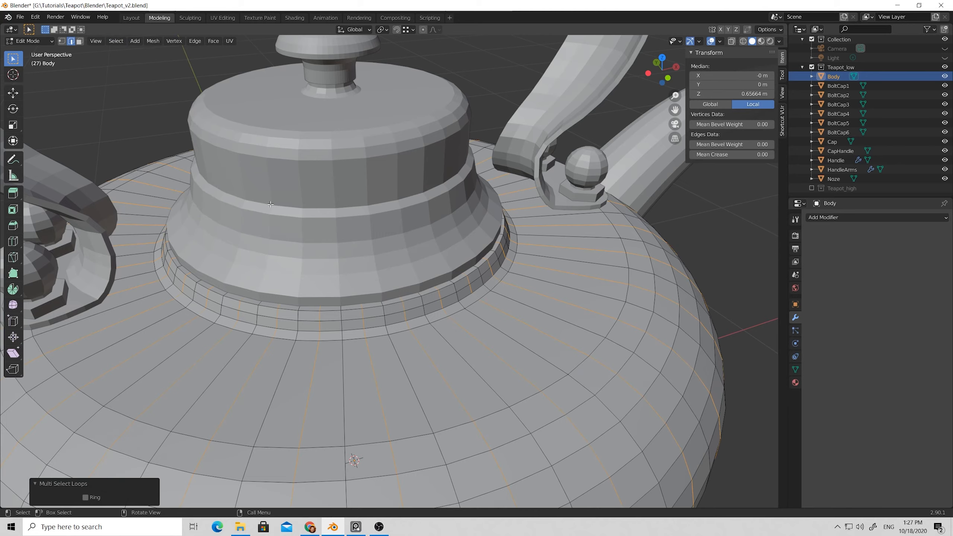
- In X-ray view, deselect the loop edges on the body's sides, bottom and shoulder all around, keeping only those on the collar
{"action": "scroll", "coordinate": [271, 204], "scroll_direction": "down", "scroll_amount": 2}
{"action": "key", "text": "alt+z"}
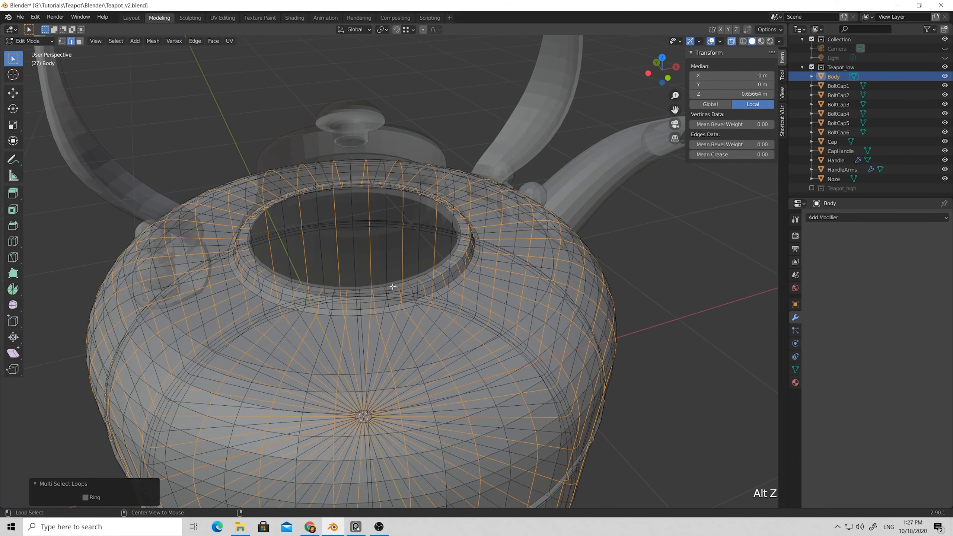
{"action": "scroll", "coordinate": [396, 278], "scroll_direction": "down", "scroll_amount": 6}
{"action": "middle_click_drag", "start_coordinate": [424, 330], "coordinate": [439, 349]}
{"action": "scroll", "coordinate": [439, 349], "scroll_direction": "up", "scroll_amount": 2}
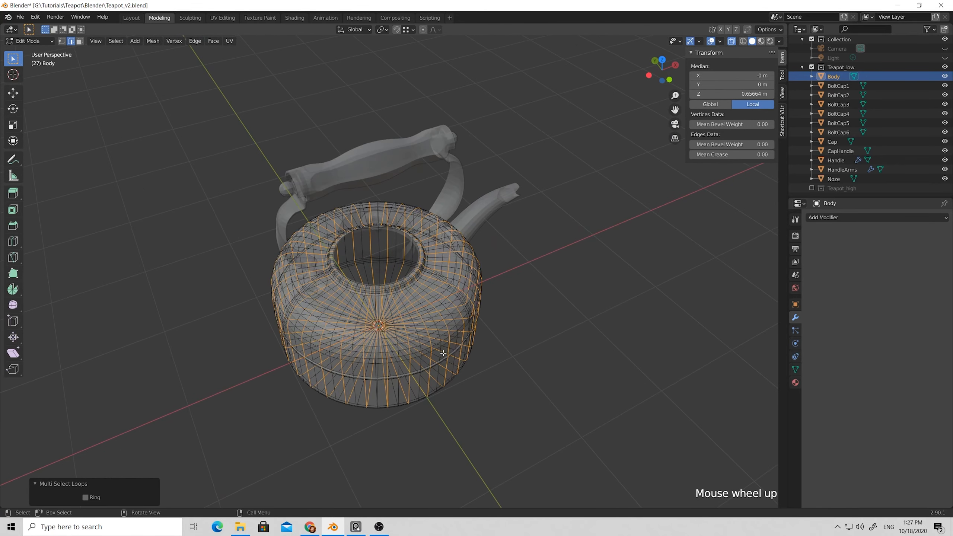
{"action": "left_click_drag", "start_coordinate": [487, 411], "coordinate": [297, 305], "text": "ctrl"}
{"action": "middle_click_drag", "start_coordinate": [387, 382], "coordinate": [443, 379]}
{"action": "left_click_drag", "start_coordinate": [444, 429], "coordinate": [238, 334], "text": "ctrl"}
{"action": "middle_click_drag", "start_coordinate": [337, 357], "coordinate": [397, 361]}
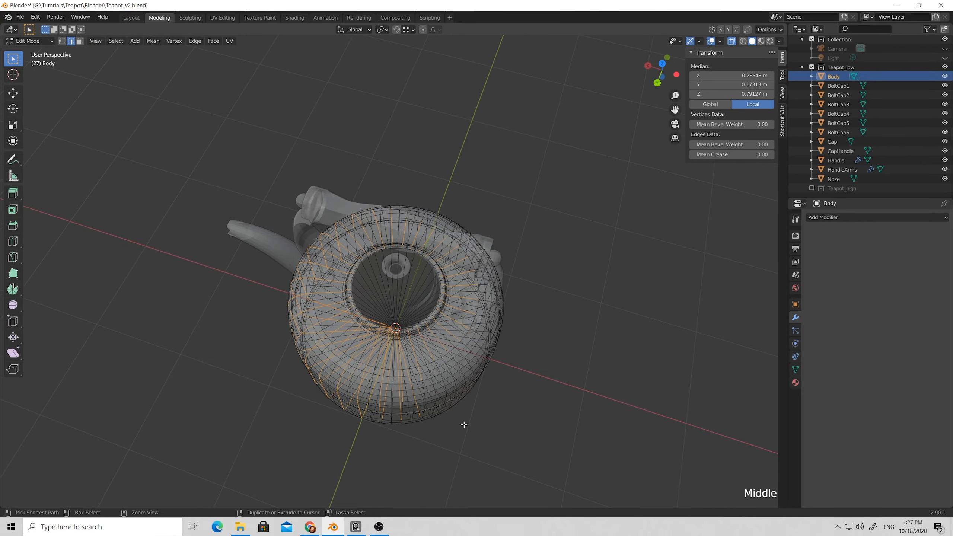
{"action": "left_click_drag", "start_coordinate": [468, 429], "coordinate": [291, 353], "text": "ctrl"}
{"action": "middle_click_drag", "start_coordinate": [288, 364], "coordinate": [368, 377]}
{"action": "left_click_drag", "start_coordinate": [543, 413], "coordinate": [387, 354], "text": "ctrl"}
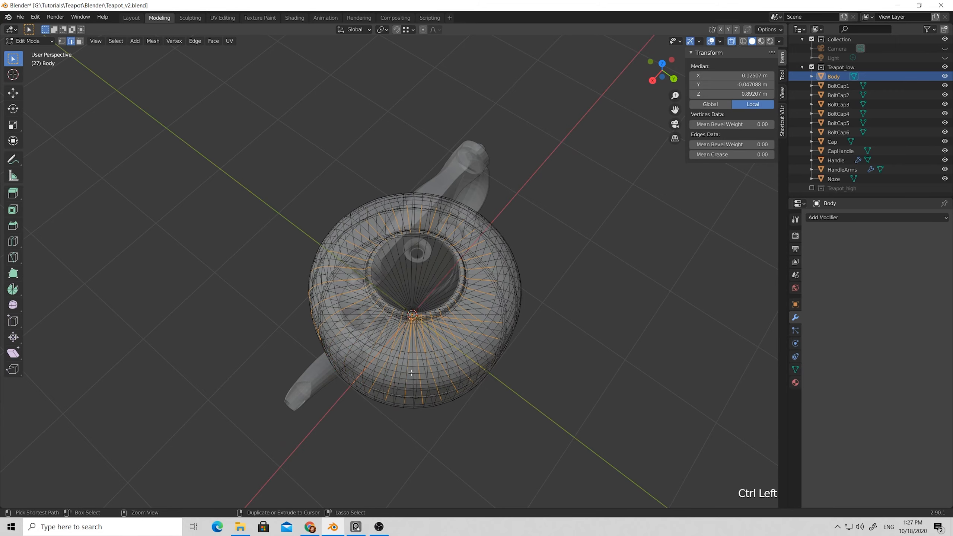
{"action": "left_click_drag", "start_coordinate": [527, 371], "coordinate": [463, 317], "text": "ctrl"}
{"action": "left_click_drag", "start_coordinate": [362, 418], "coordinate": [519, 362], "text": "ctrl"}
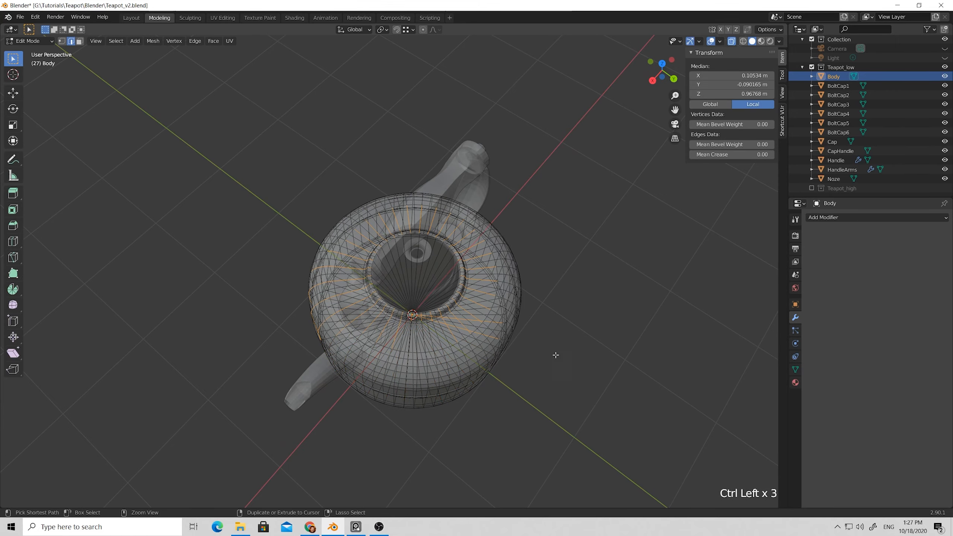
{"action": "middle_click_drag", "start_coordinate": [507, 363], "coordinate": [376, 371]}
{"action": "left_click_drag", "start_coordinate": [526, 394], "coordinate": [341, 359], "text": "ctrl"}
{"action": "left_click_drag", "start_coordinate": [423, 390], "coordinate": [371, 351], "text": "ctrl"}
{"action": "left_click_drag", "start_coordinate": [491, 385], "coordinate": [447, 342], "text": "ctrl"}
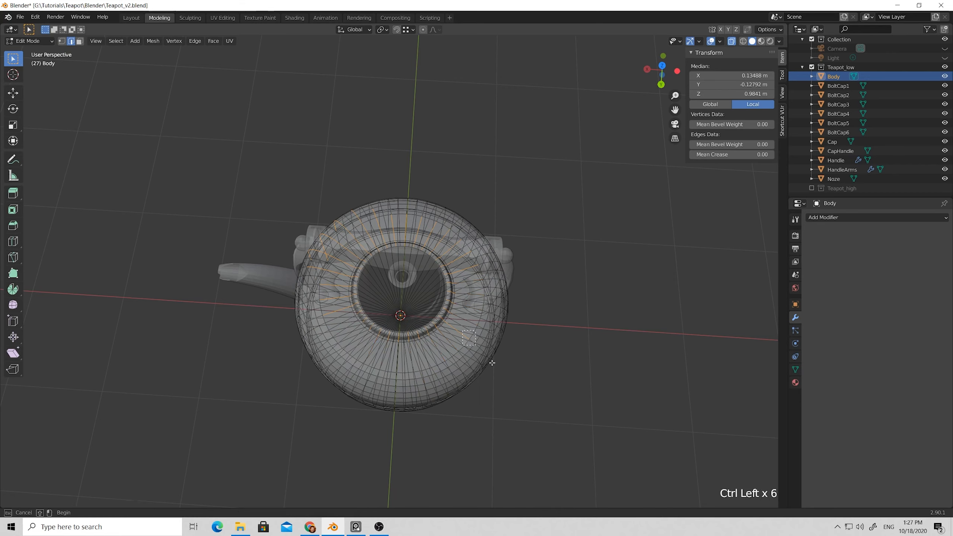
{"action": "left_click_drag", "start_coordinate": [492, 363], "coordinate": [493, 365], "text": "ctrl"}
{"action": "left_click_drag", "start_coordinate": [465, 227], "coordinate": [496, 316], "text": "ctrl"}
{"action": "left_click_drag", "start_coordinate": [382, 191], "coordinate": [481, 251], "text": "ctrl"}
{"action": "left_click_drag", "start_coordinate": [304, 193], "coordinate": [378, 221], "text": "ctrl"}
{"action": "left_click_drag", "start_coordinate": [292, 220], "coordinate": [332, 268], "text": "ctrl"}
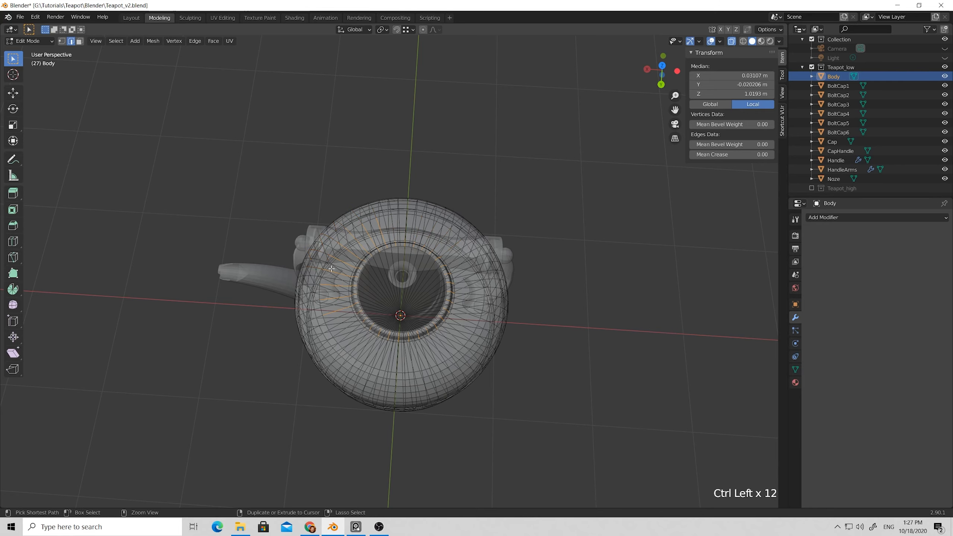
{"action": "left_click_drag", "start_coordinate": [348, 228], "coordinate": [312, 238], "text": "ctrl"}
{"action": "middle_click_drag", "start_coordinate": [312, 239], "coordinate": [361, 267]}
{"action": "left_click_drag", "start_coordinate": [349, 324], "coordinate": [349, 324], "text": "ctrl"}
{"action": "left_click_drag", "start_coordinate": [389, 366], "coordinate": [287, 316], "text": "ctrl"}
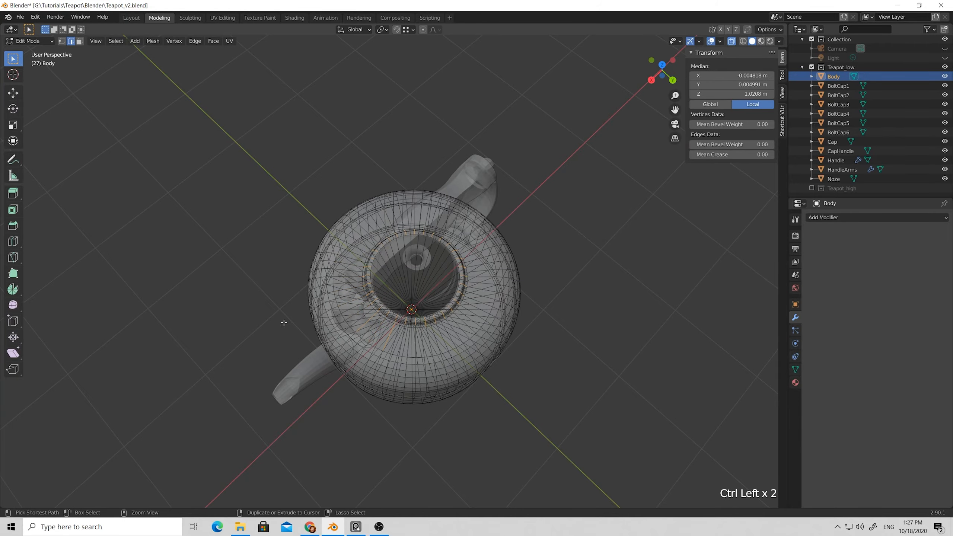
{"action": "left_click", "coordinate": [386, 355], "text": "ctrl"}
- Add the missing collar edges back to the selection and switch back to the solid view
{"action": "middle_click_drag", "start_coordinate": [386, 354], "coordinate": [386, 315]}
{"action": "scroll", "coordinate": [386, 316], "scroll_direction": "up", "scroll_amount": 7}
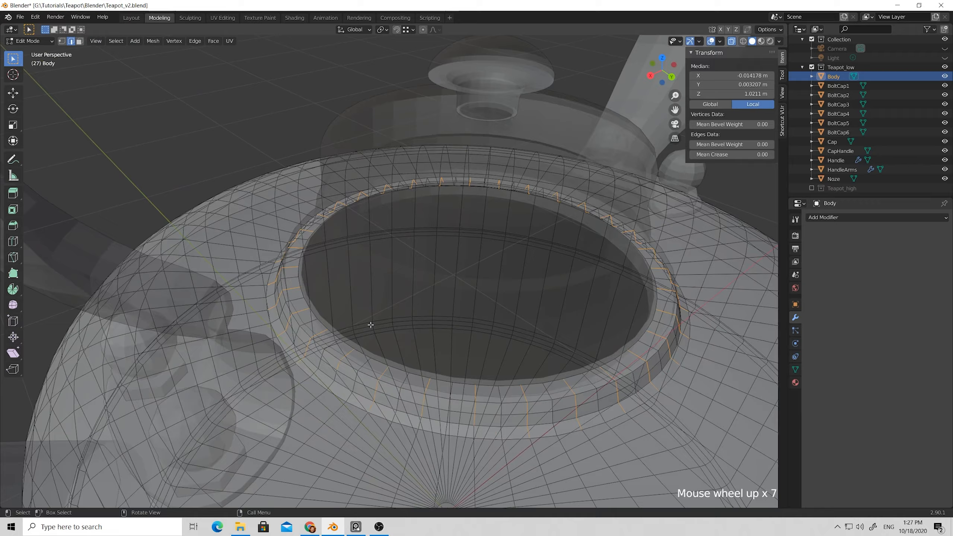
{"action": "left_click", "coordinate": [336, 377], "text": "shift"}
{"action": "left_click", "coordinate": [330, 387], "text": "shift"}
{"action": "scroll", "coordinate": [429, 347], "scroll_direction": "down", "scroll_amount": 4}
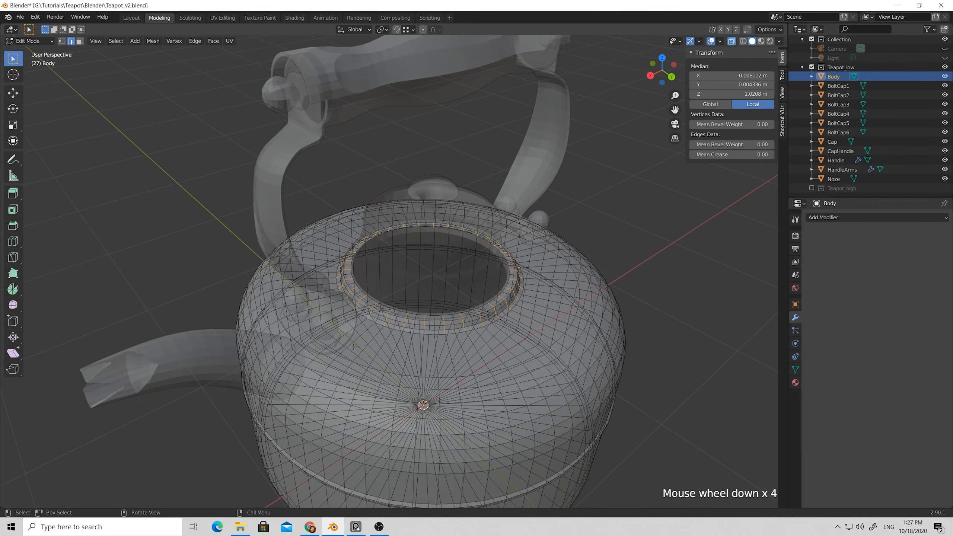
{"action": "middle_click_drag", "start_coordinate": [430, 347], "coordinate": [193, 333]}
{"action": "key", "text": "alt+z"}
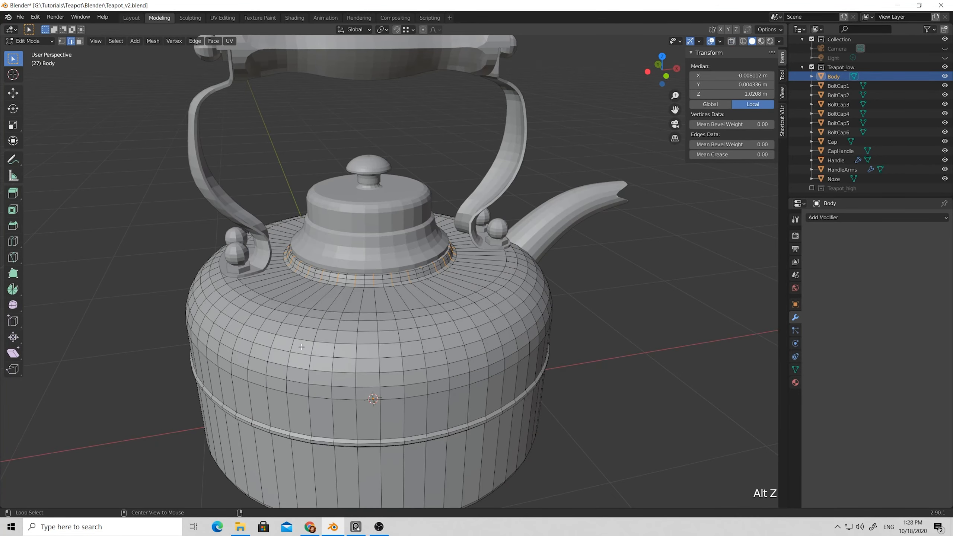
- Add the radial shoulder edges that continue the selected collar edges to the selection, all the way around the body
{"action": "middle_click_drag", "start_coordinate": [295, 346], "coordinate": [296, 345]}
{"action": "scroll", "coordinate": [403, 312], "scroll_direction": "up", "scroll_amount": 5}
{"action": "middle_click_drag", "start_coordinate": [404, 312], "coordinate": [326, 316]}
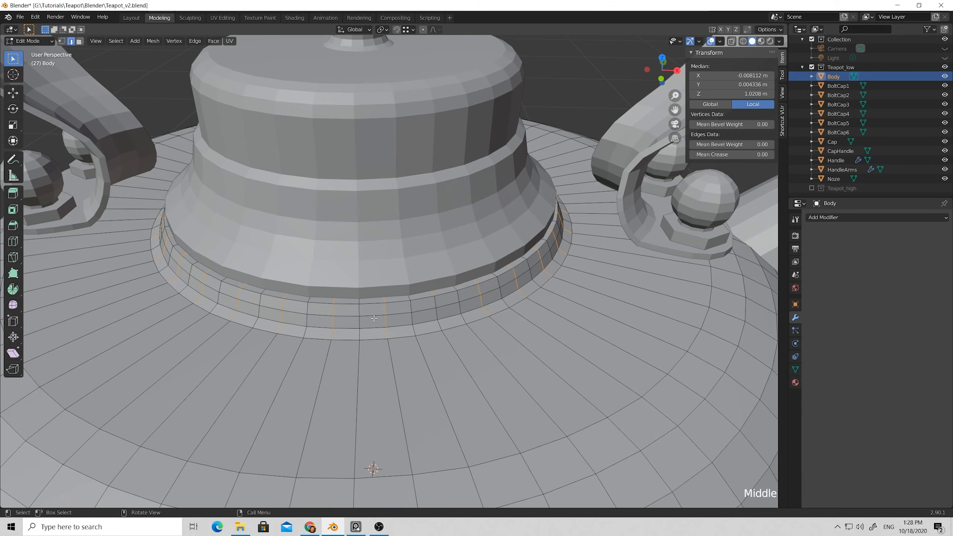
{"action": "scroll", "coordinate": [326, 316], "scroll_direction": "down", "scroll_amount": 2}
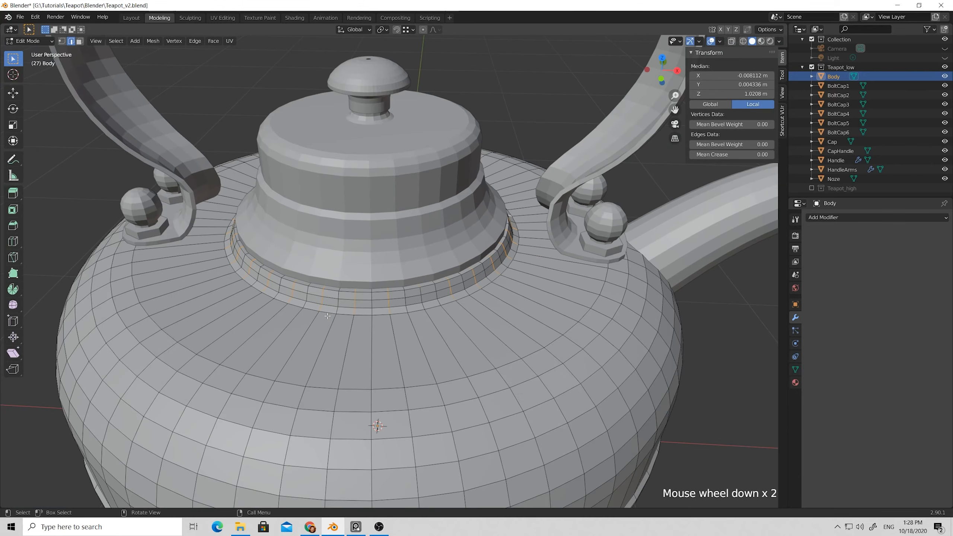
{"action": "middle_click_drag", "start_coordinate": [345, 323], "coordinate": [348, 323]}
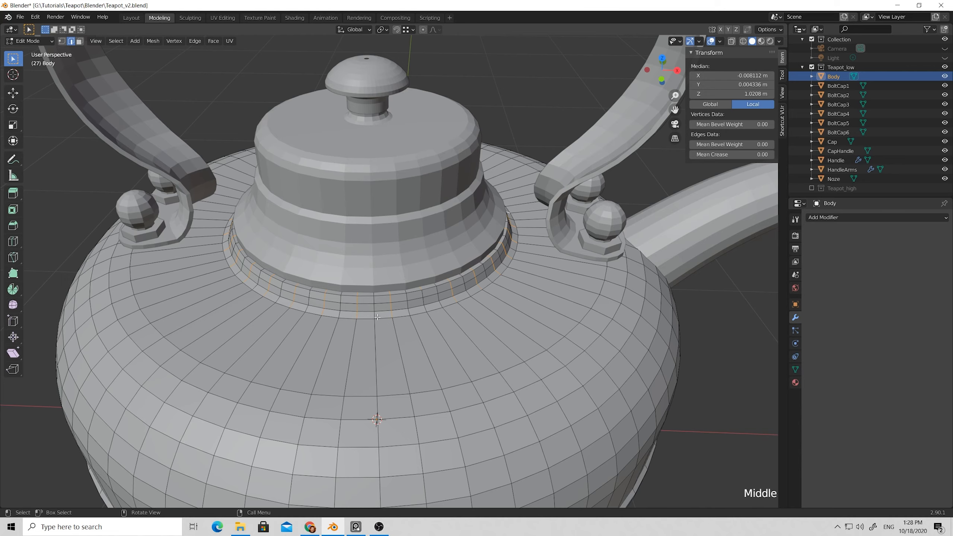
{"action": "left_click", "coordinate": [355, 326], "text": "shift"}
{"action": "left_click", "coordinate": [400, 326], "text": "shift"}
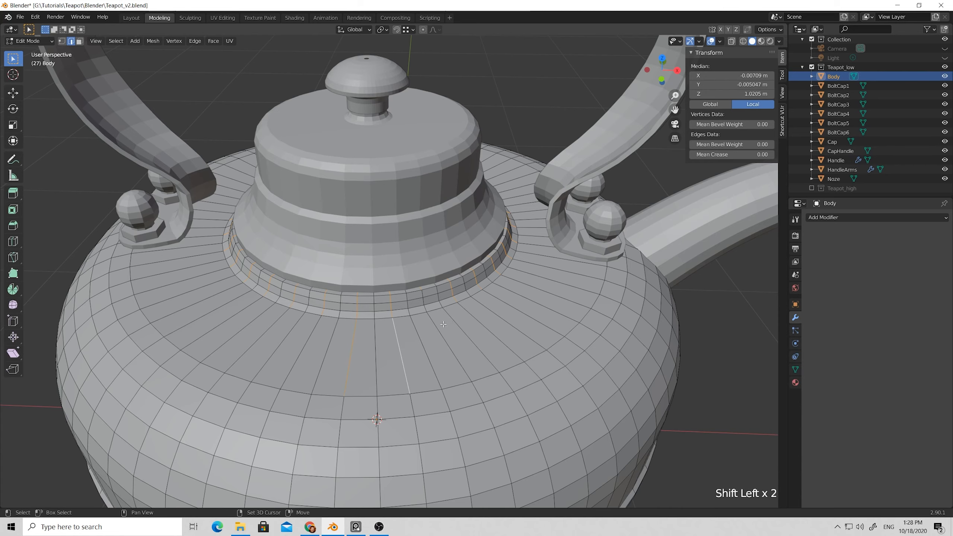
{"action": "left_click", "coordinate": [423, 295], "text": "shift"}
{"action": "left_click", "coordinate": [431, 318], "text": "shift"}
{"action": "left_click", "coordinate": [466, 310], "text": "shift"}
{"action": "left_click", "coordinate": [512, 279], "text": "shift"}
{"action": "left_click", "coordinate": [525, 262], "text": "shift"}
{"action": "left_click", "coordinate": [527, 243], "text": "shift"}
{"action": "left_click", "coordinate": [551, 278], "text": "shift"}
{"action": "middle_click_drag", "start_coordinate": [533, 244], "coordinate": [452, 269]}
{"action": "left_click", "coordinate": [560, 253], "text": "shift"}
{"action": "left_click", "coordinate": [546, 248], "text": "shift"}
{"action": "left_click", "coordinate": [538, 271], "text": "shift"}
{"action": "left_click", "coordinate": [478, 424], "text": "shift"}
{"action": "left_click", "coordinate": [476, 403], "text": "shift"}
{"action": "left_click", "coordinate": [559, 407], "text": "shift"}
{"action": "left_click", "coordinate": [589, 387], "text": "shift"}
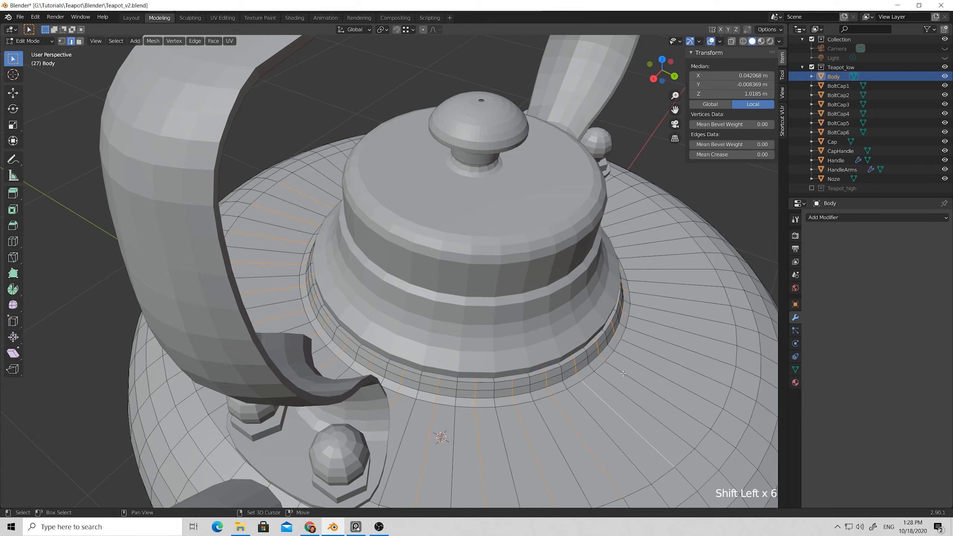
{"action": "left_click", "coordinate": [615, 368], "text": "shift"}
{"action": "left_click", "coordinate": [632, 344], "text": "shift"}
{"action": "scroll", "coordinate": [633, 344], "scroll_direction": "down", "scroll_amount": 1}
{"action": "middle_click_drag", "start_coordinate": [632, 345], "coordinate": [571, 339]}
{"action": "left_click", "coordinate": [479, 408], "text": "shift"}
{"action": "left_click", "coordinate": [573, 321], "text": "shift"}
{"action": "left_click", "coordinate": [572, 301], "text": "shift"}
{"action": "left_click", "coordinate": [567, 281], "text": "shift"}
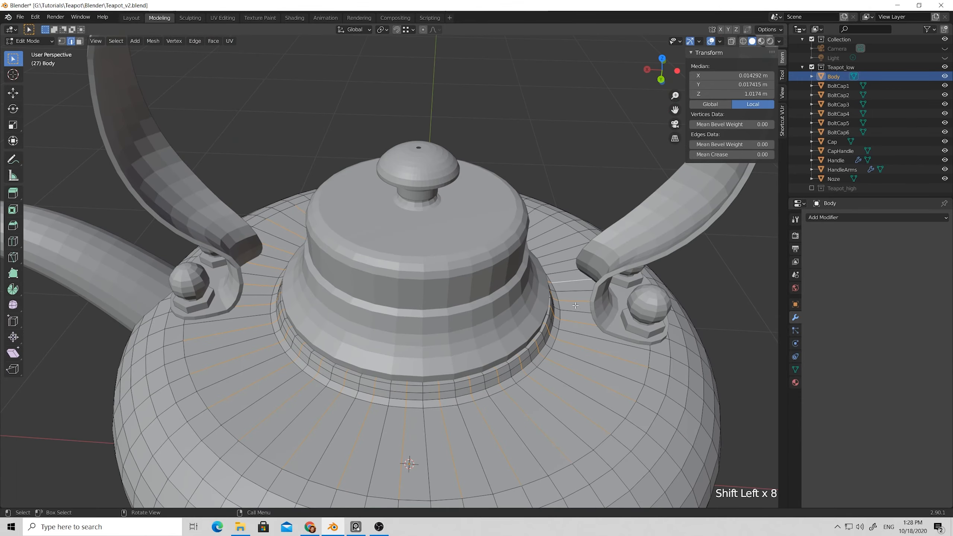
{"action": "middle_click_drag", "start_coordinate": [566, 282], "coordinate": [454, 284]}
{"action": "left_click", "coordinate": [300, 369], "text": "shift"}
{"action": "left_click", "coordinate": [336, 370], "text": "shift"}
{"action": "left_click", "coordinate": [373, 369], "text": "shift"}
{"action": "left_click", "coordinate": [411, 363], "text": "shift"}
{"action": "scroll", "coordinate": [453, 337], "scroll_direction": "down", "scroll_amount": 1}
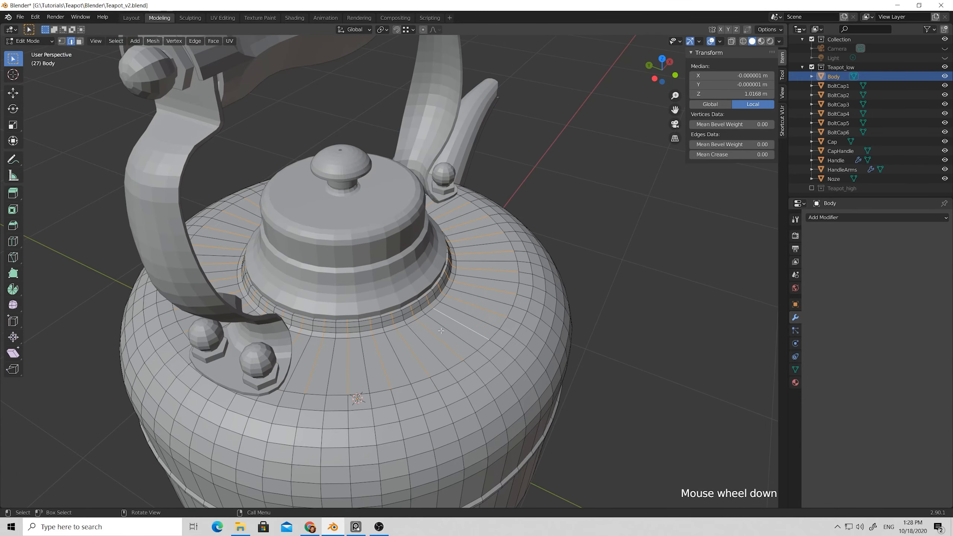
- Dissolve the selected collar and shoulder edges of the body
{"action": "middle_click_drag", "start_coordinate": [452, 337], "coordinate": [477, 339]}
{"action": "scroll", "coordinate": [473, 333], "scroll_direction": "up", "scroll_amount": 2}
{"action": "key", "text": "x"}
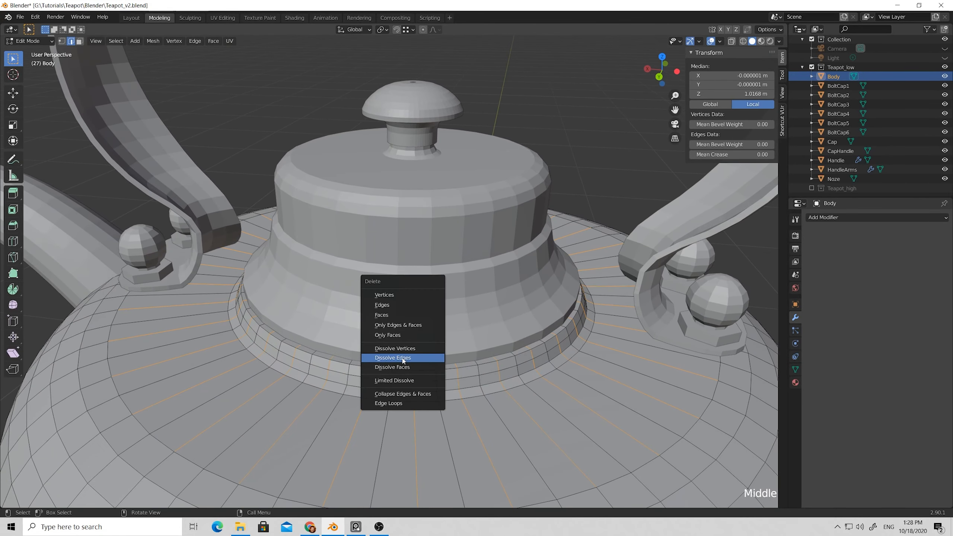
{"action": "left_click", "coordinate": [405, 361]}
{"action": "scroll", "coordinate": [404, 360], "scroll_direction": "down", "scroll_amount": 2}
{"action": "middle_click_drag", "start_coordinate": [404, 360], "coordinate": [440, 312]}
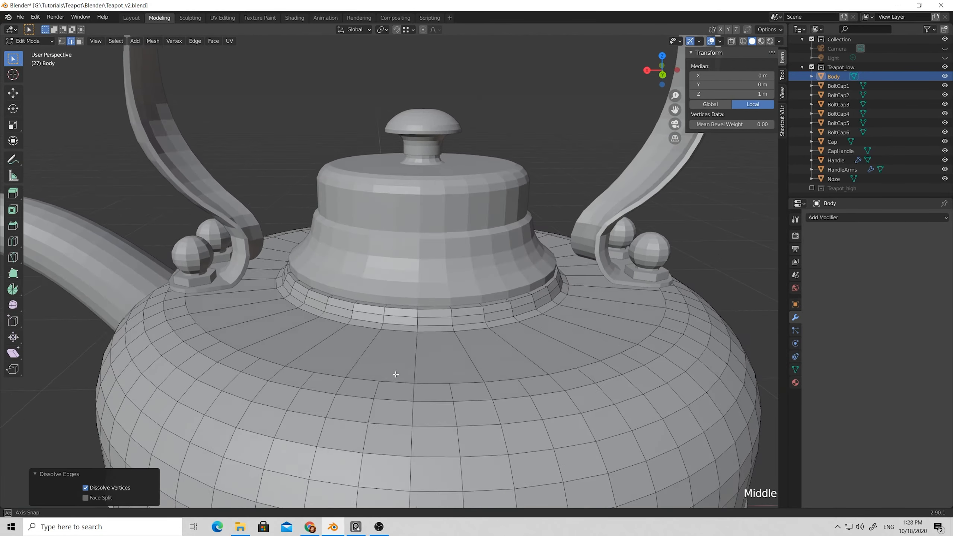
- Select the horizontal edge loop around the middle of the body's collar and dissolve it
{"action": "scroll", "coordinate": [437, 338], "scroll_direction": "down", "scroll_amount": 2}
{"action": "scroll", "coordinate": [440, 312], "scroll_direction": "up", "scroll_amount": 4}
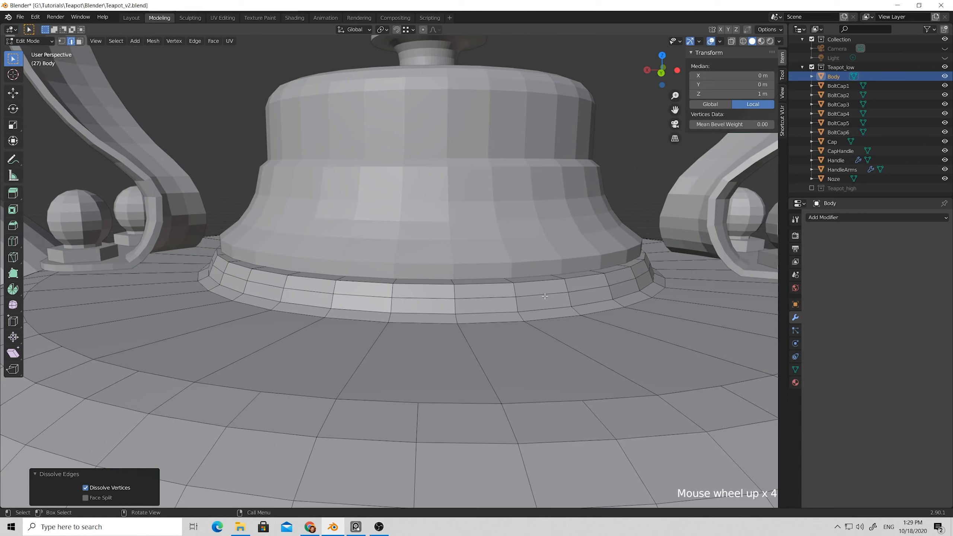
{"action": "left_click", "coordinate": [541, 295]}
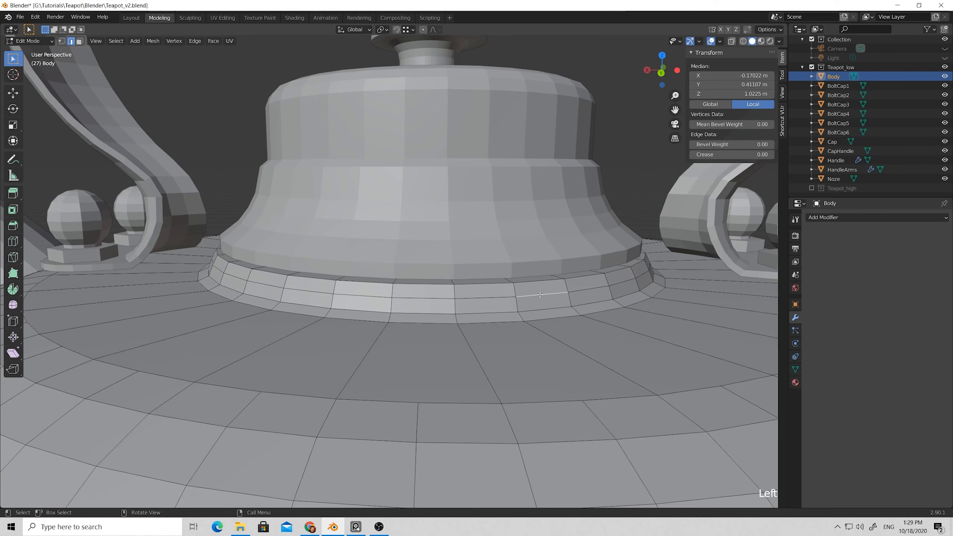
{"action": "left_click", "coordinate": [540, 295], "text": "alt"}
{"action": "right_click", "coordinate": [540, 296]}
{"action": "left_click", "coordinate": [541, 297]}
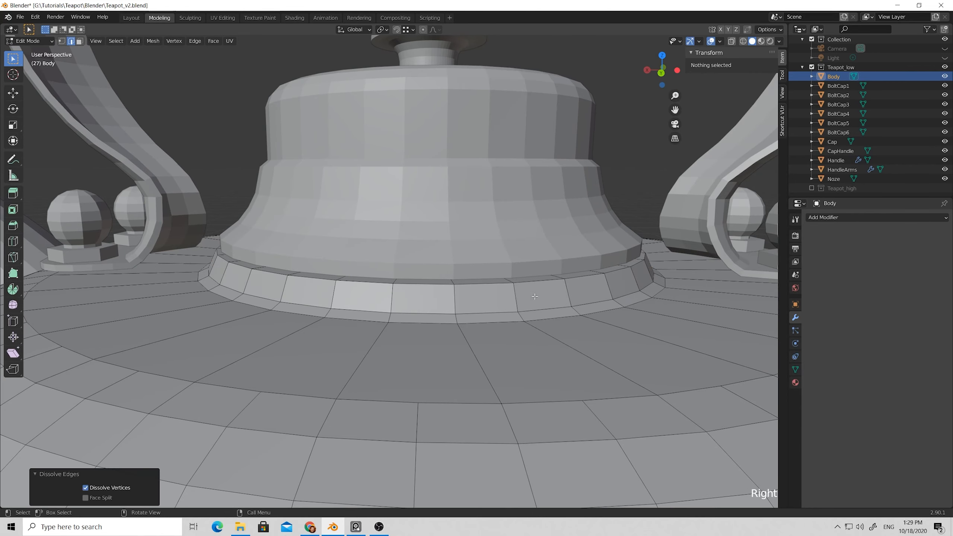
- In vertex mode, start zigzag Knife cuts between the collar's base vertices and the unconnected vertices of the shoulder's outer loop
{"action": "scroll", "coordinate": [476, 298], "scroll_direction": "down", "scroll_amount": 2}
{"action": "middle_click_drag", "start_coordinate": [487, 306], "coordinate": [302, 403]}
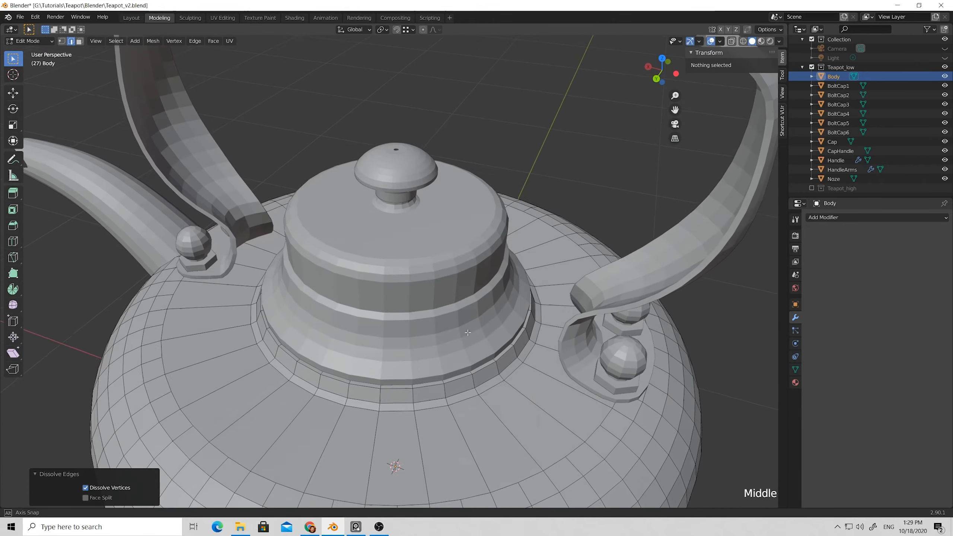
{"action": "scroll", "coordinate": [376, 344], "scroll_direction": "down", "scroll_amount": 2}
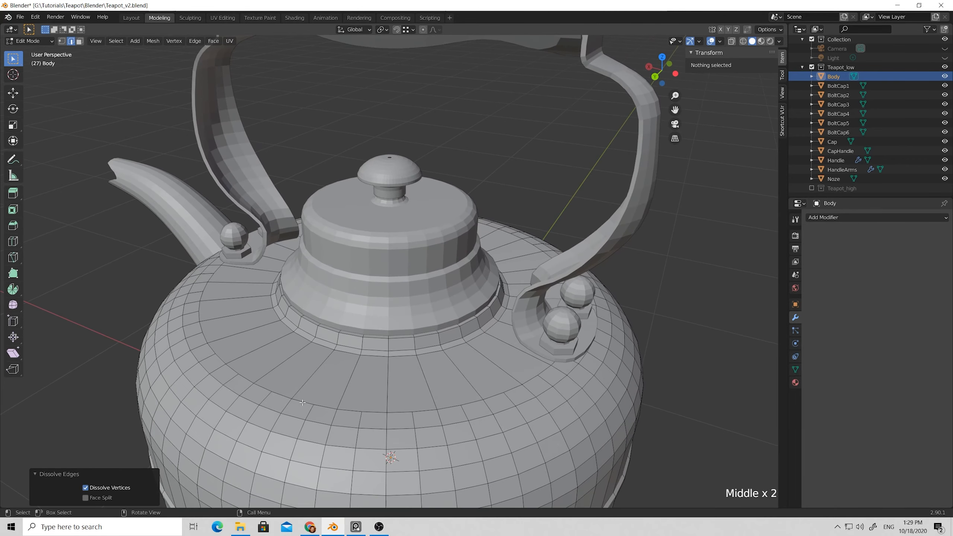
{"action": "key", "text": "1"}
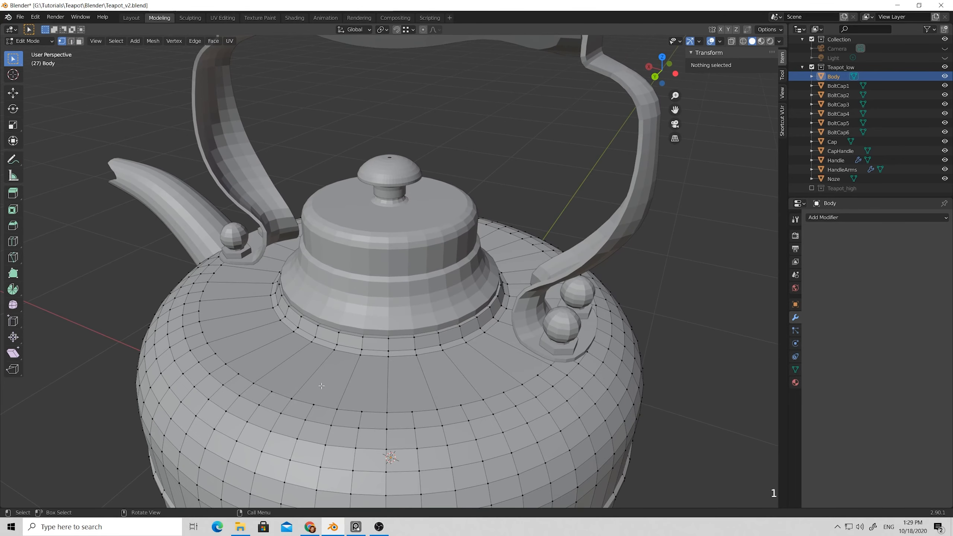
{"action": "key", "text": "k"}
{"action": "left_click", "coordinate": [335, 349]}
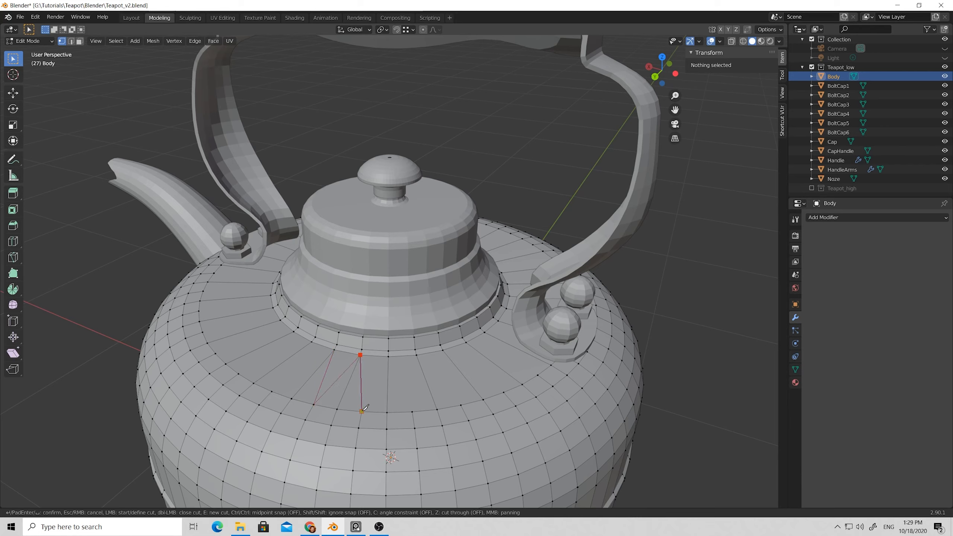
{"action": "left_click", "coordinate": [413, 411]}
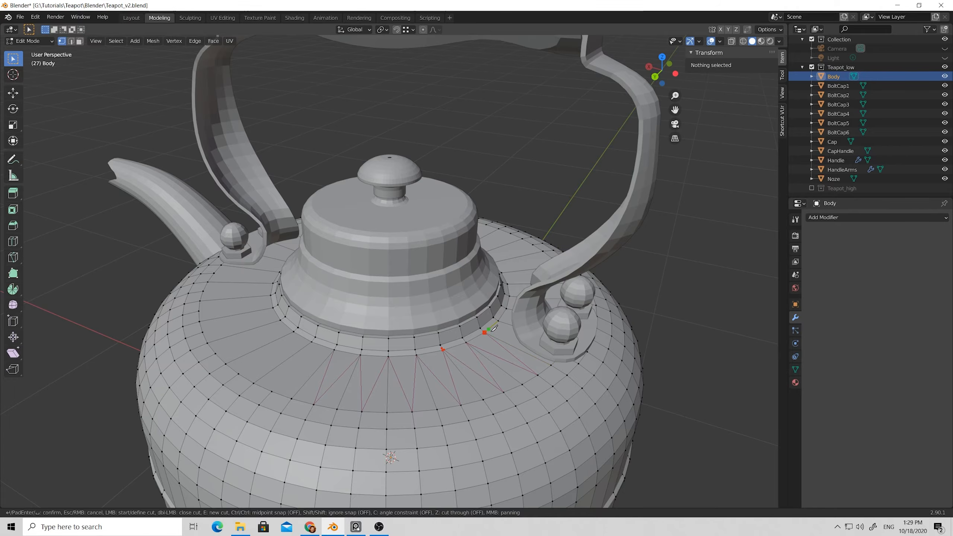
- With X-ray on, continue the zigzag Knife cuts around the body between the collar's base vertices and the shoulder's outer loop
{"action": "key", "text": "alt+z"}
{"action": "middle_click_drag", "start_coordinate": [499, 333], "coordinate": [562, 356]}
{"action": "key", "text": "k"}
{"action": "left_click", "coordinate": [495, 419]}
{"action": "left_click", "coordinate": [456, 360]}
{"action": "middle_click_drag", "start_coordinate": [496, 339], "coordinate": [430, 344]}
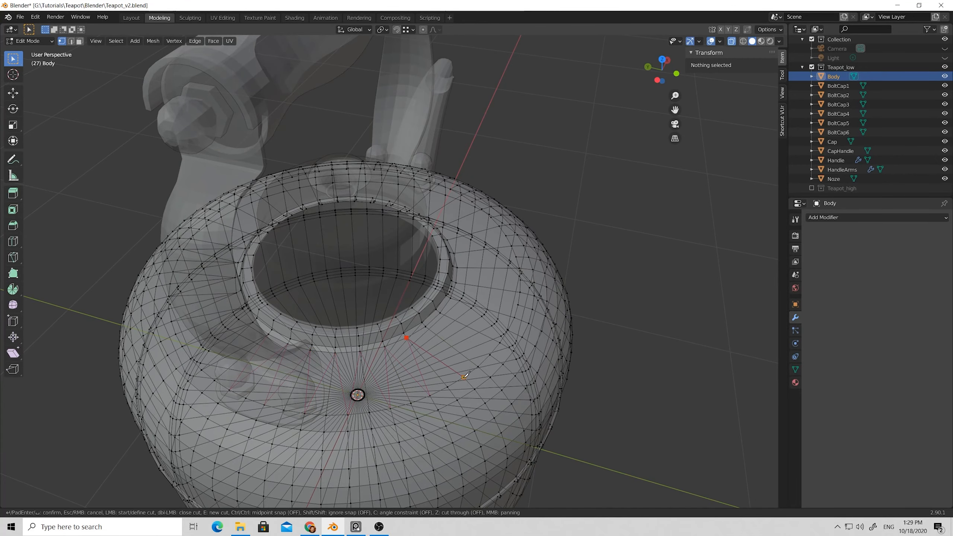
{"action": "middle_click_drag", "start_coordinate": [447, 326], "coordinate": [368, 369]}
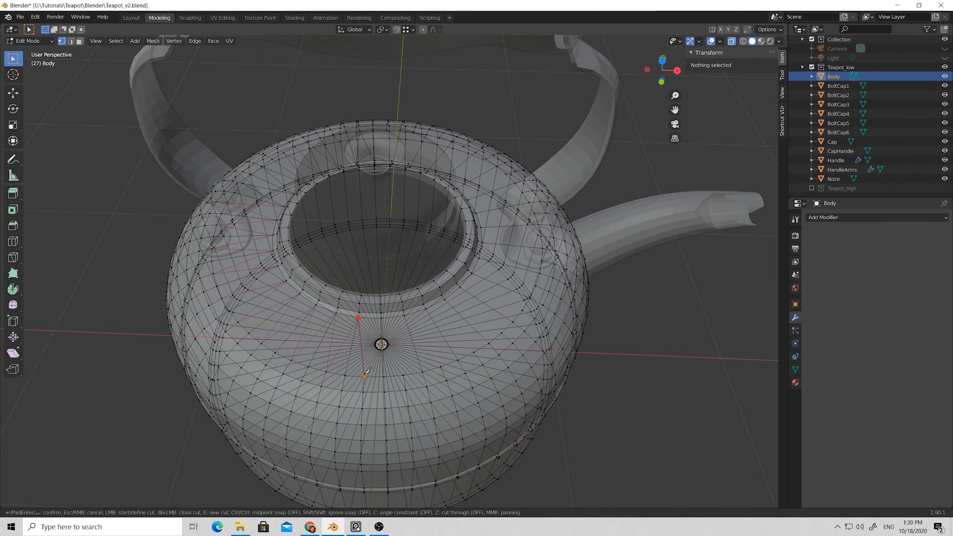
{"action": "left_click", "coordinate": [404, 315]}
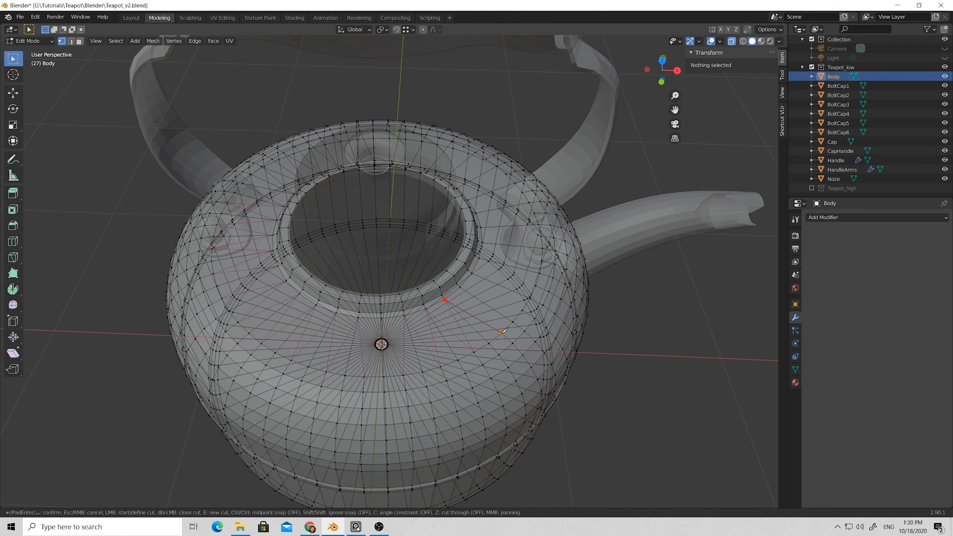
{"action": "middle_click_drag", "start_coordinate": [487, 289], "coordinate": [399, 381]}
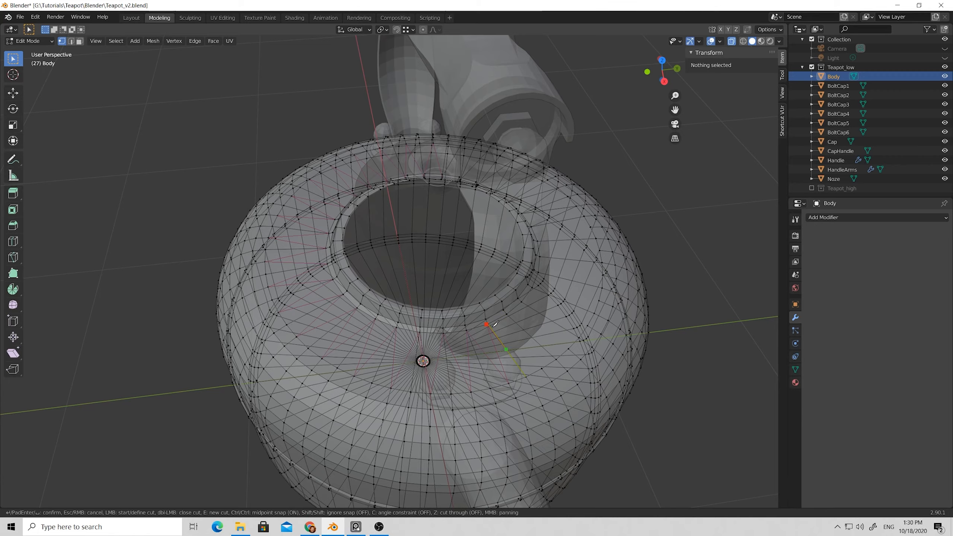
{"action": "key", "text": "Return"}
- In edge mode, select the misplaced cut edge on the body's shoulder and dissolve it
{"action": "middle_click_drag", "start_coordinate": [489, 321], "coordinate": [528, 371]}
{"action": "key", "text": "2"}
{"action": "left_click", "coordinate": [528, 372]}
{"action": "right_click", "coordinate": [529, 372]}
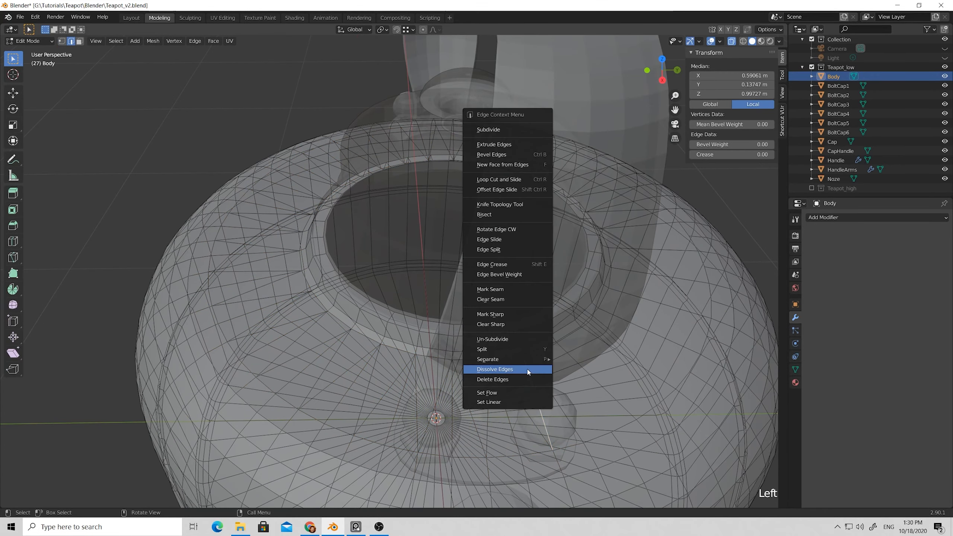
{"action": "left_click", "coordinate": [528, 371]}
- In vertex mode, complete the zigzag Knife cuts around the rest of the body's shoulder and turn X-ray off
{"action": "key", "text": "1"}
{"action": "key", "text": "k"}
{"action": "left_click", "coordinate": [552, 450]}
{"action": "left_click", "coordinate": [525, 353]}
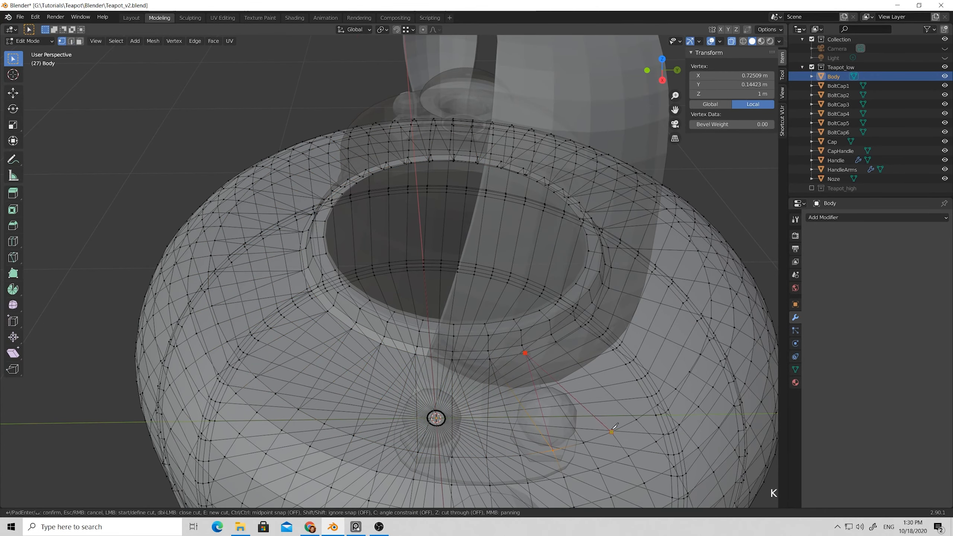
{"action": "middle_click_drag", "start_coordinate": [614, 427], "coordinate": [451, 369]}
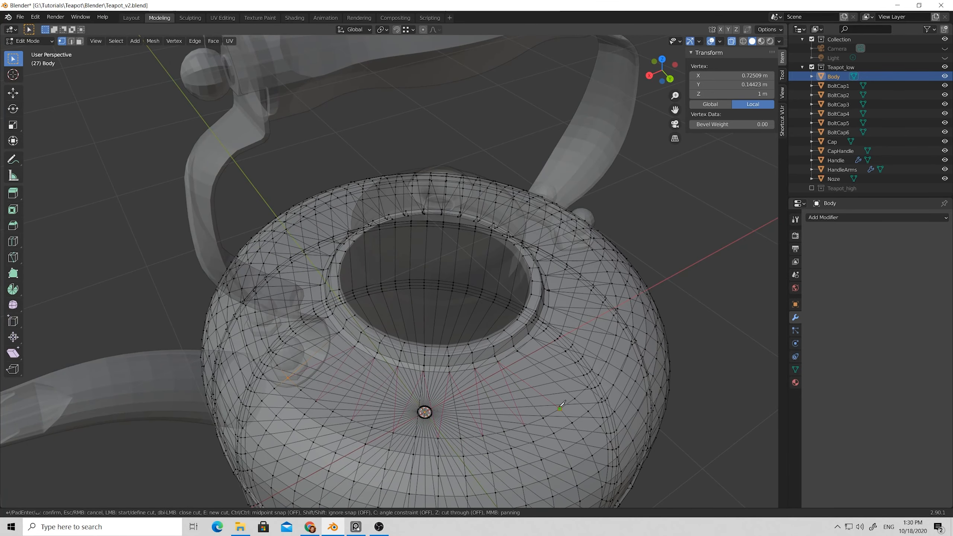
{"action": "left_click", "coordinate": [598, 288]}
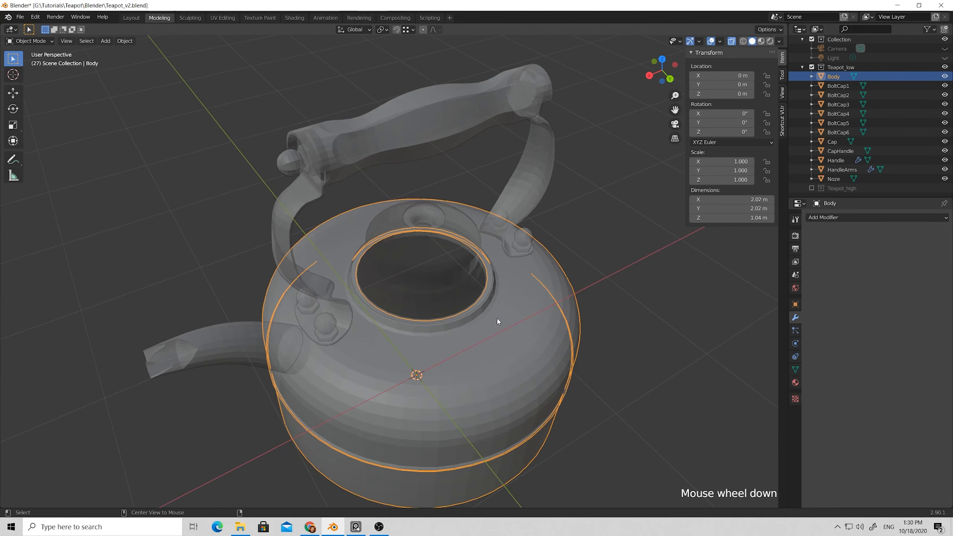
{"action": "key", "text": "alt+z"}
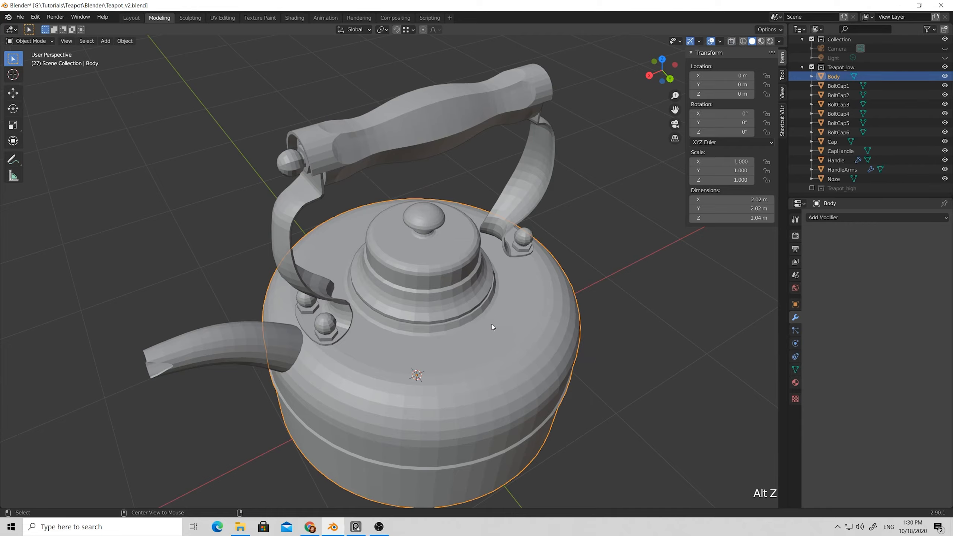
- Examine the shading and the reconnected shoulder mesh of the body in Object and Edit Mode
{"action": "middle_click_drag", "start_coordinate": [492, 324], "coordinate": [764, 377], "text": "alt"}
{"action": "scroll", "coordinate": [437, 310], "scroll_direction": "up", "scroll_amount": 2}
{"action": "scroll", "coordinate": [439, 302], "scroll_direction": "down", "scroll_amount": 1}
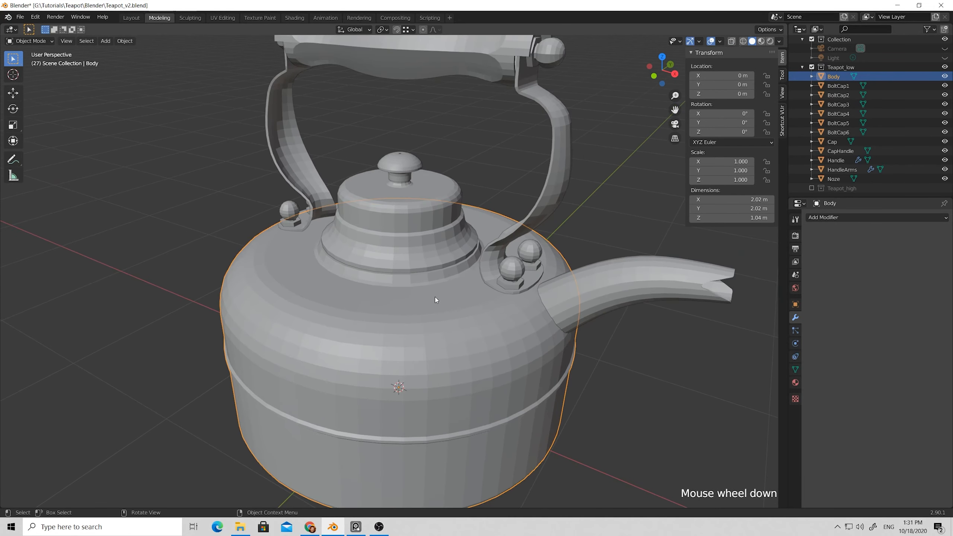
{"action": "key", "text": "Tab"}
{"action": "middle_click_drag", "start_coordinate": [433, 297], "coordinate": [470, 315]}
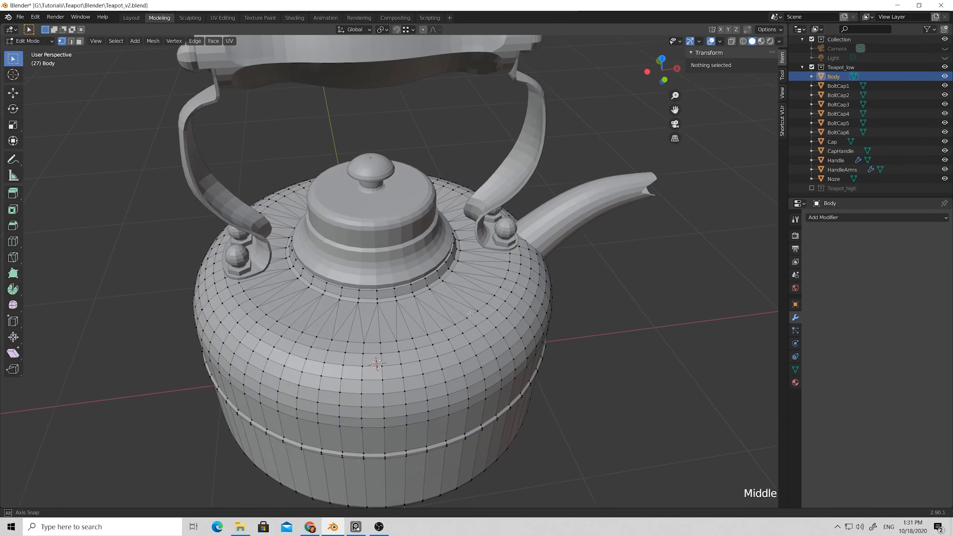
{"action": "scroll", "coordinate": [408, 306], "scroll_direction": "up", "scroll_amount": 1}
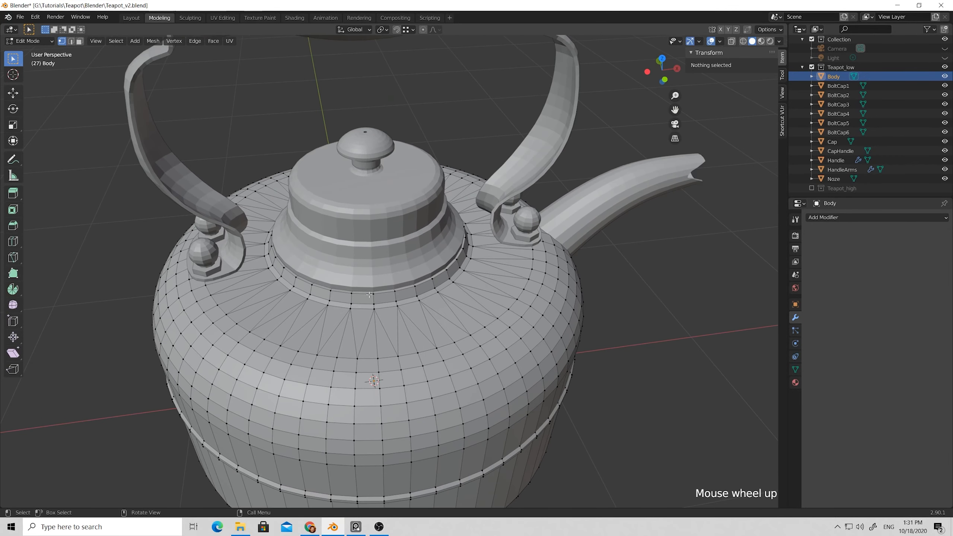
{"action": "middle_click_drag", "start_coordinate": [382, 234], "coordinate": [385, 214]}
{"action": "scroll", "coordinate": [385, 214], "scroll_direction": "down", "scroll_amount": 3}
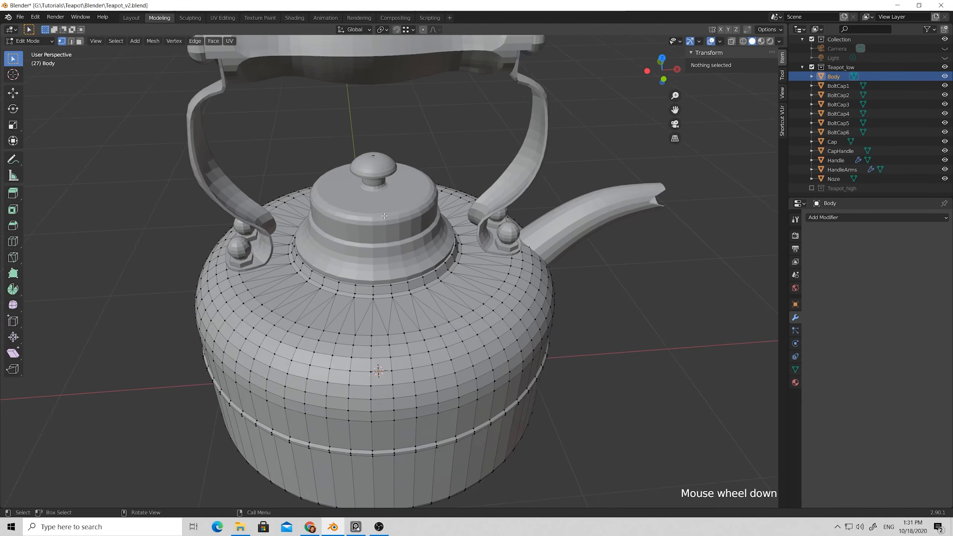
- Leave the body's mesh, deselect it, and open the cap's knob (CapHandle) in Edit Mode
{"action": "key", "text": "Tab"}
{"action": "left_click", "coordinate": [540, 171]}
{"action": "scroll", "coordinate": [385, 186], "scroll_direction": "up", "scroll_amount": 4}
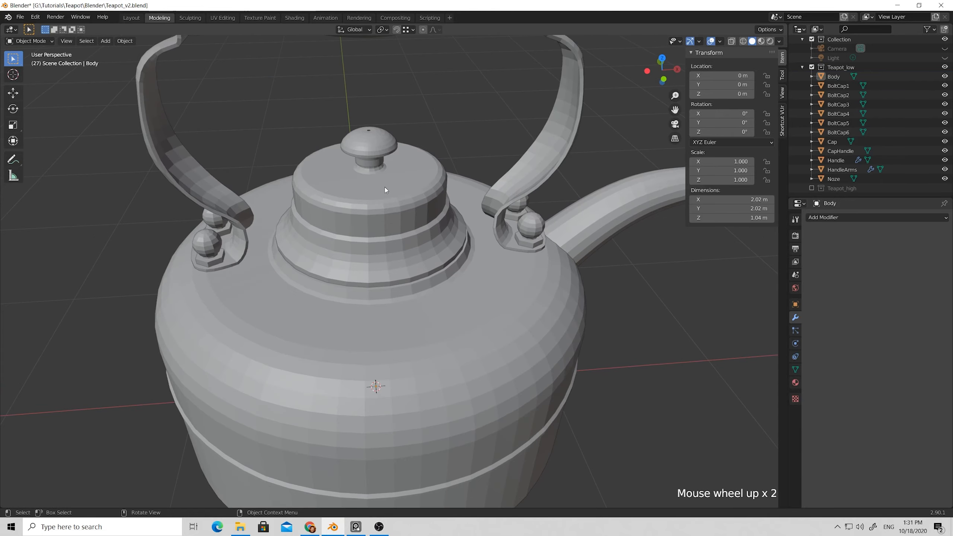
{"action": "scroll", "coordinate": [398, 176], "scroll_direction": "down", "scroll_amount": 4}
{"action": "middle_click_drag", "start_coordinate": [399, 175], "coordinate": [384, 234], "text": "shift"}
{"action": "scroll", "coordinate": [387, 230], "scroll_direction": "down", "scroll_amount": 3}
{"action": "scroll", "coordinate": [385, 235], "scroll_direction": "up", "scroll_amount": 6}
{"action": "middle_click_drag", "start_coordinate": [371, 197], "coordinate": [399, 264]}
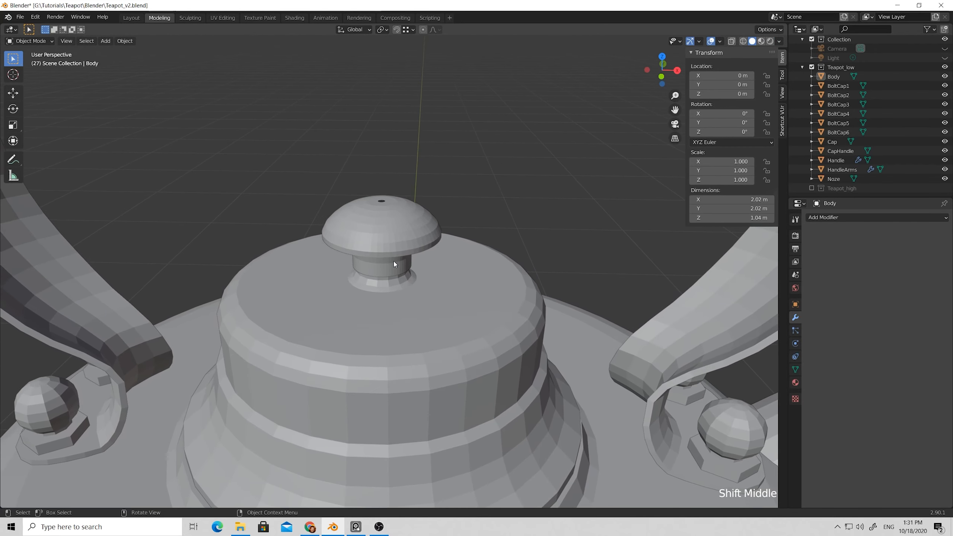
{"action": "scroll", "coordinate": [385, 223], "scroll_direction": "up", "scroll_amount": 1}
{"action": "left_click", "coordinate": [384, 224]}
{"action": "scroll", "coordinate": [385, 224], "scroll_direction": "up", "scroll_amount": 3}
{"action": "middle_click_drag", "start_coordinate": [383, 221], "coordinate": [376, 219]}
{"action": "key", "text": "Tab"}
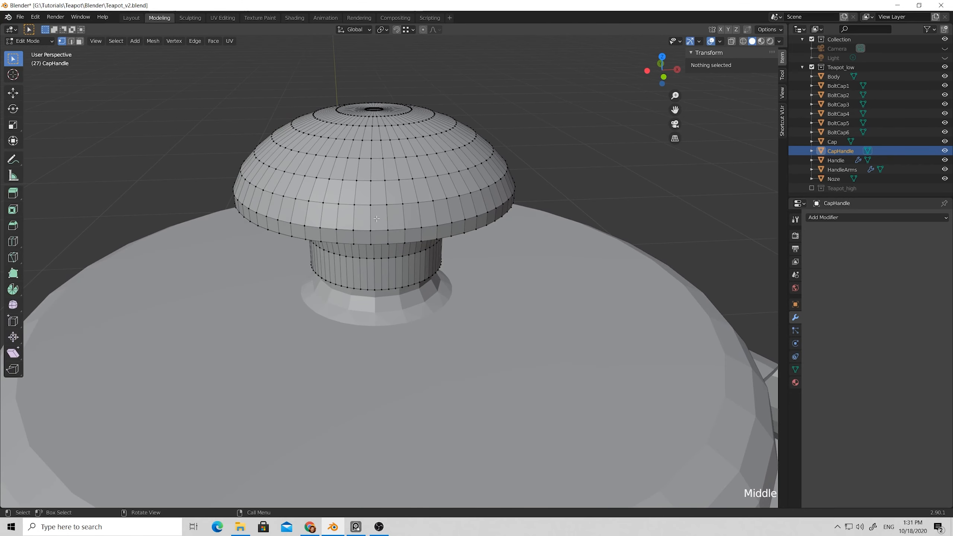
- Select one vertical edge on the knob's lower dome, expand it to its edge ring and apply Checker Deselect
{"action": "key", "text": "2"}
{"action": "left_click", "coordinate": [353, 215]}
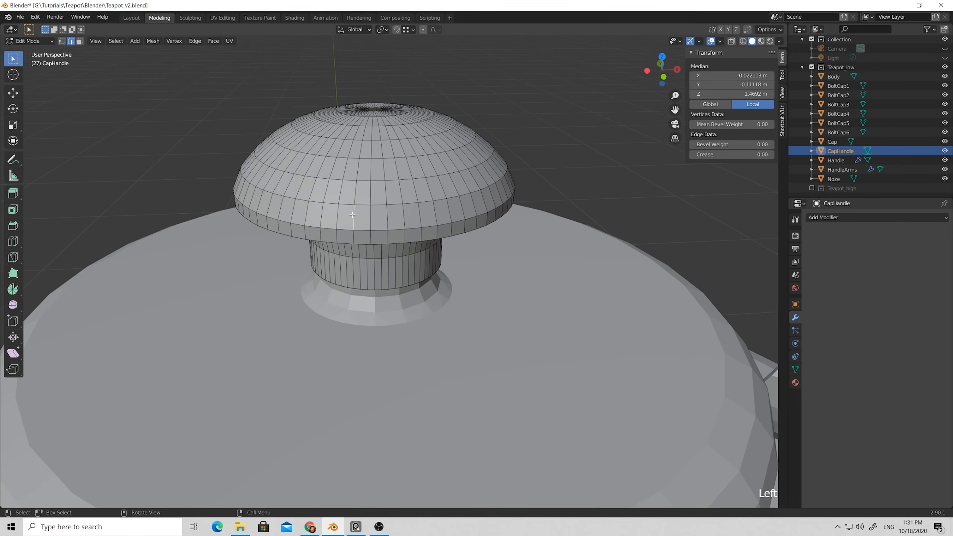
{"action": "left_click", "coordinate": [353, 214], "text": "alt"}
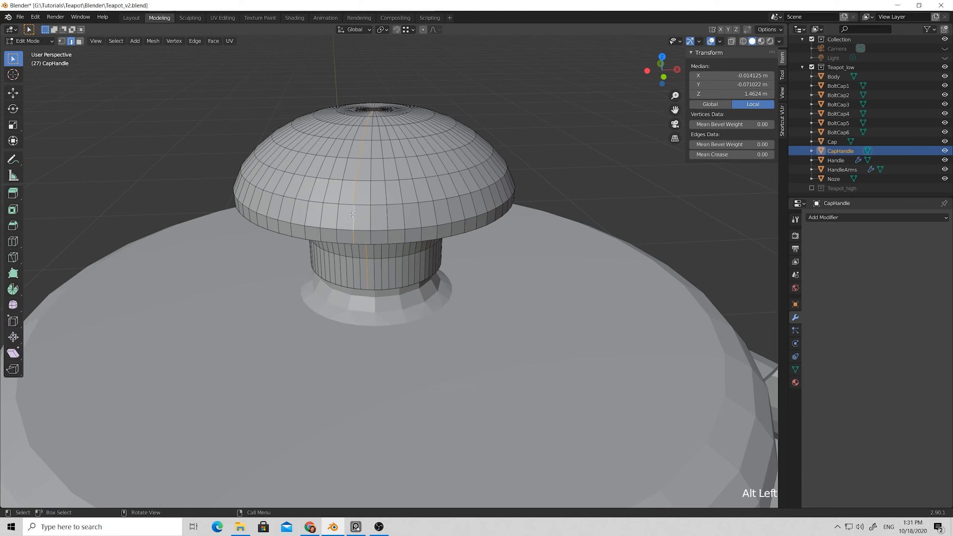
{"action": "left_click", "coordinate": [353, 214]}
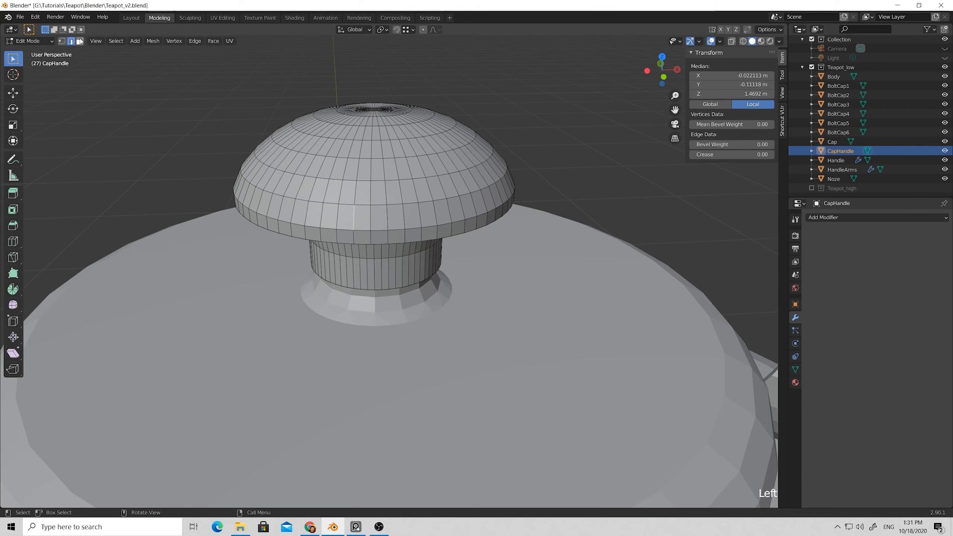
{"action": "left_click", "coordinate": [115, 41]}
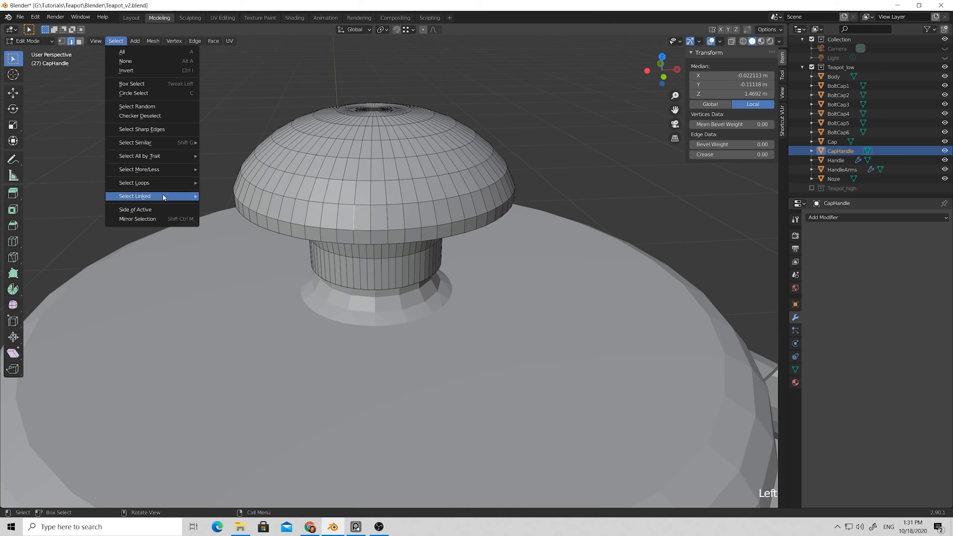
{"action": "mouse_move", "coordinate": [169, 183]}
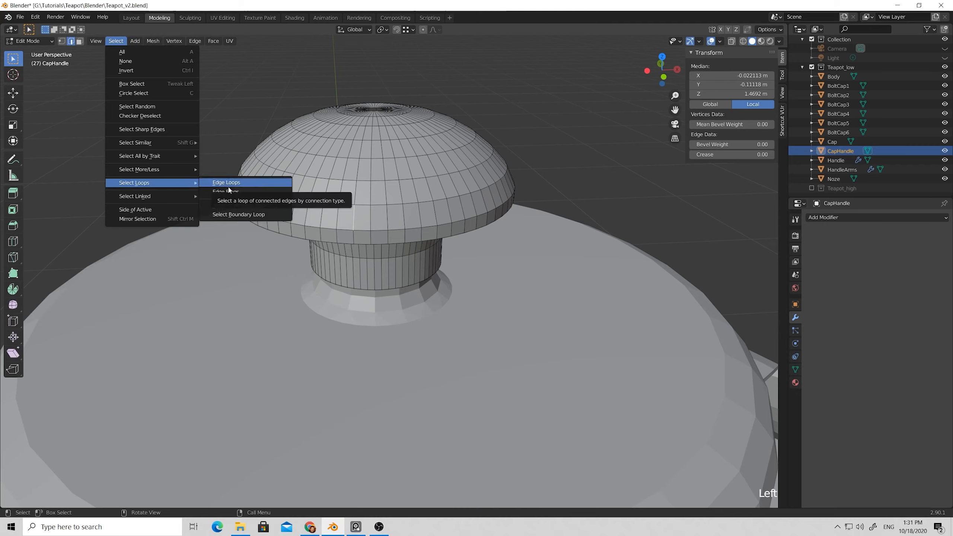
{"action": "left_click", "coordinate": [226, 183]}
{"action": "left_click", "coordinate": [116, 41]}
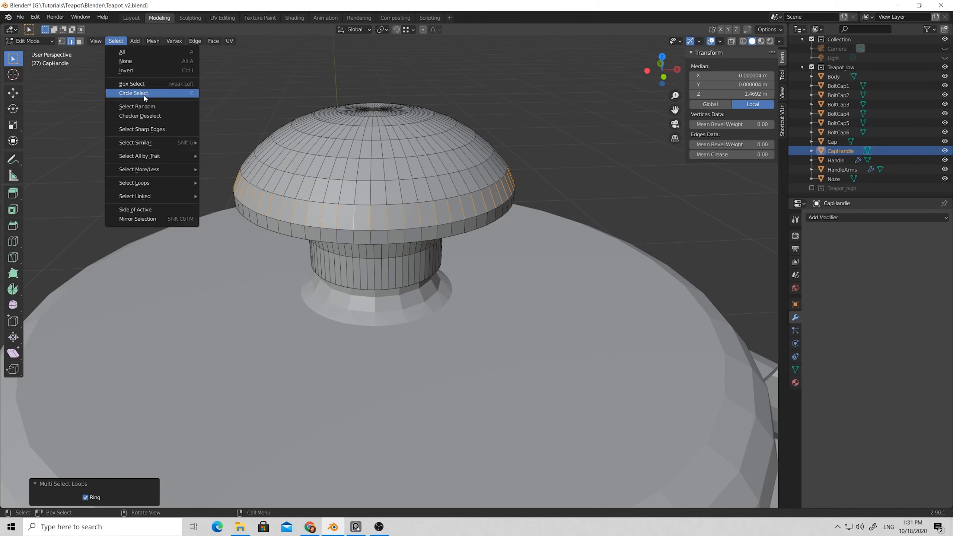
{"action": "left_click", "coordinate": [140, 115]}
- Extend the alternating edges of the knob to full edge loops and dissolve those edges
{"action": "left_click", "coordinate": [120, 41]}
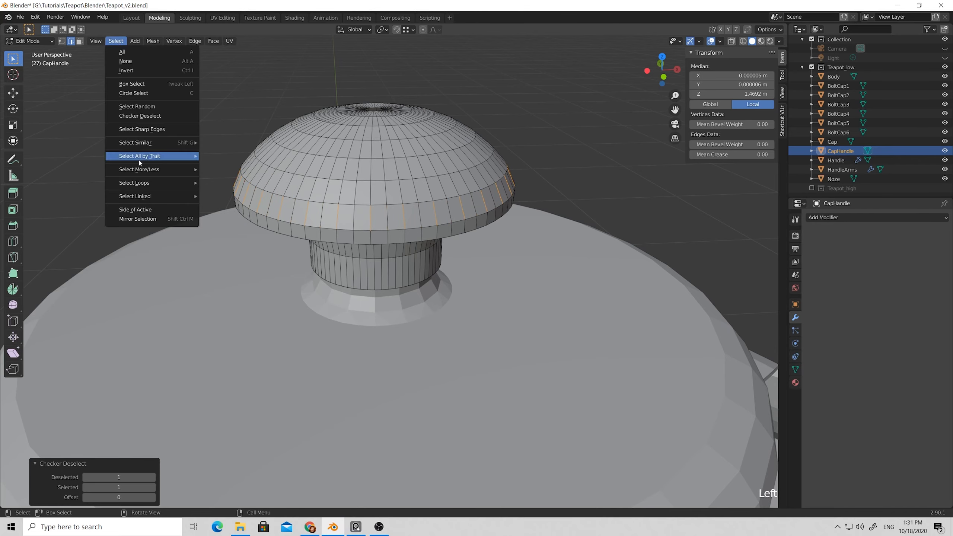
{"action": "mouse_move", "coordinate": [160, 182]}
{"action": "left_click", "coordinate": [225, 184]}
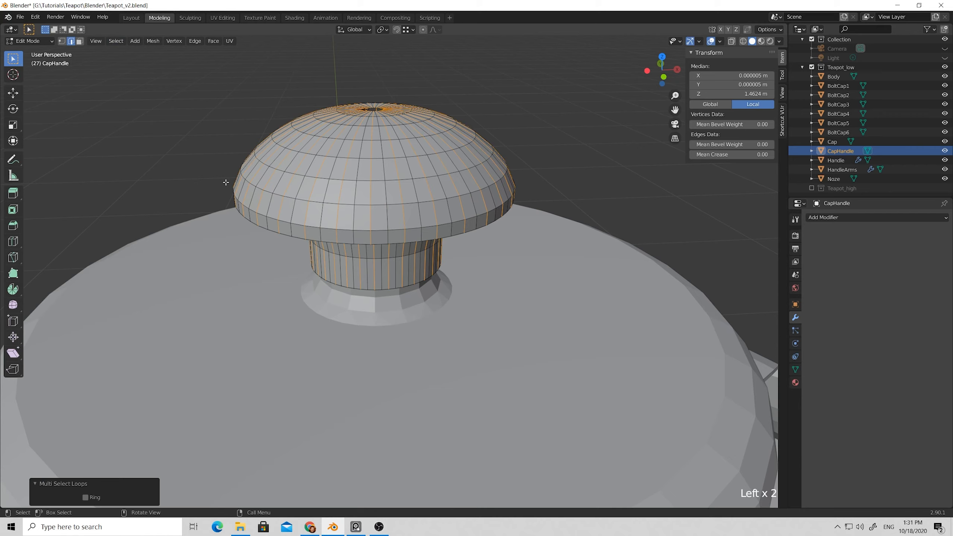
{"action": "key", "text": "x"}
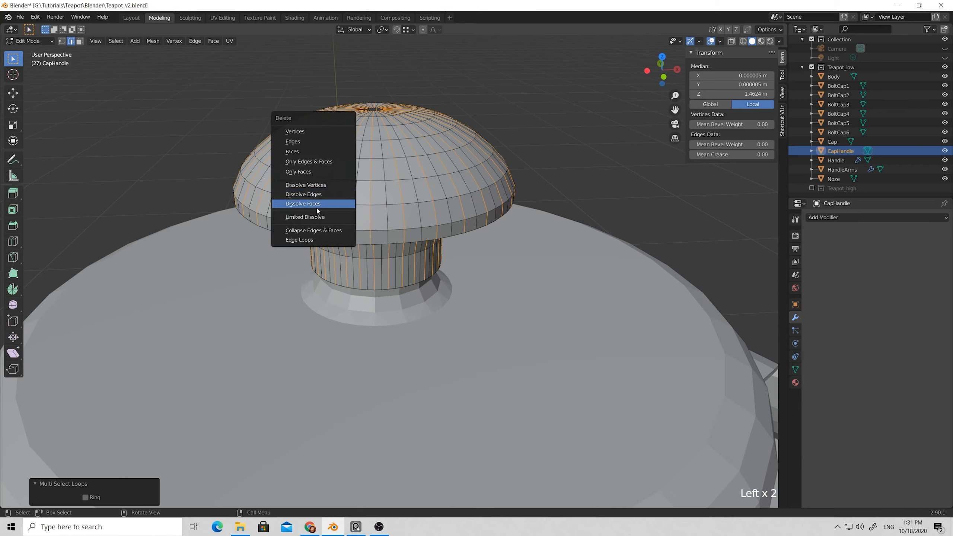
{"action": "left_click", "coordinate": [312, 194]}
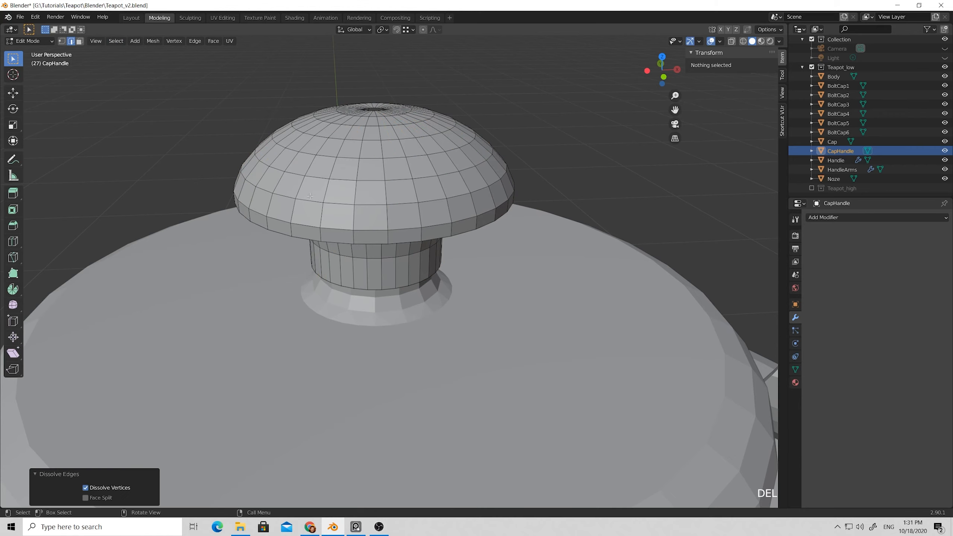
- Examine the knob's reduced mesh density up close and in relation to the whole teapot
{"action": "middle_click_drag", "start_coordinate": [372, 212], "coordinate": [367, 205]}
{"action": "scroll", "coordinate": [367, 205], "scroll_direction": "down", "scroll_amount": 4}
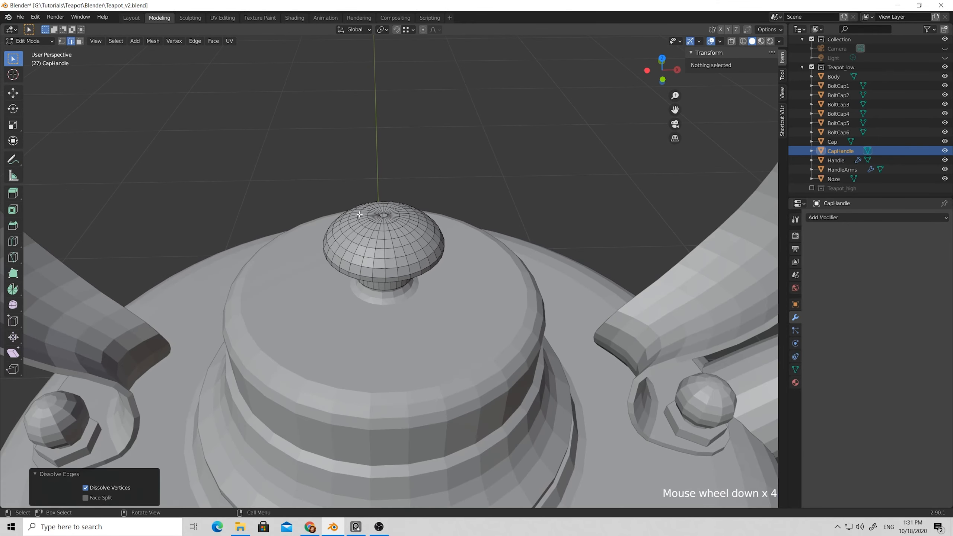
{"action": "scroll", "coordinate": [380, 245], "scroll_direction": "up", "scroll_amount": 4}
{"action": "scroll", "coordinate": [369, 245], "scroll_direction": "down", "scroll_amount": 1}
{"action": "middle_click_drag", "start_coordinate": [365, 244], "coordinate": [389, 204]}
{"action": "scroll", "coordinate": [352, 241], "scroll_direction": "down", "scroll_amount": 3}
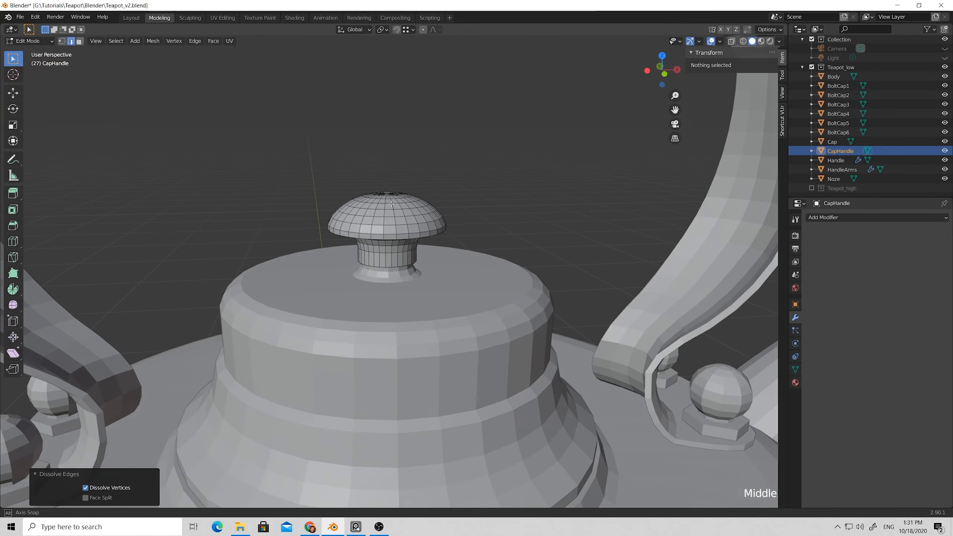
{"action": "scroll", "coordinate": [389, 204], "scroll_direction": "down", "scroll_amount": 4}
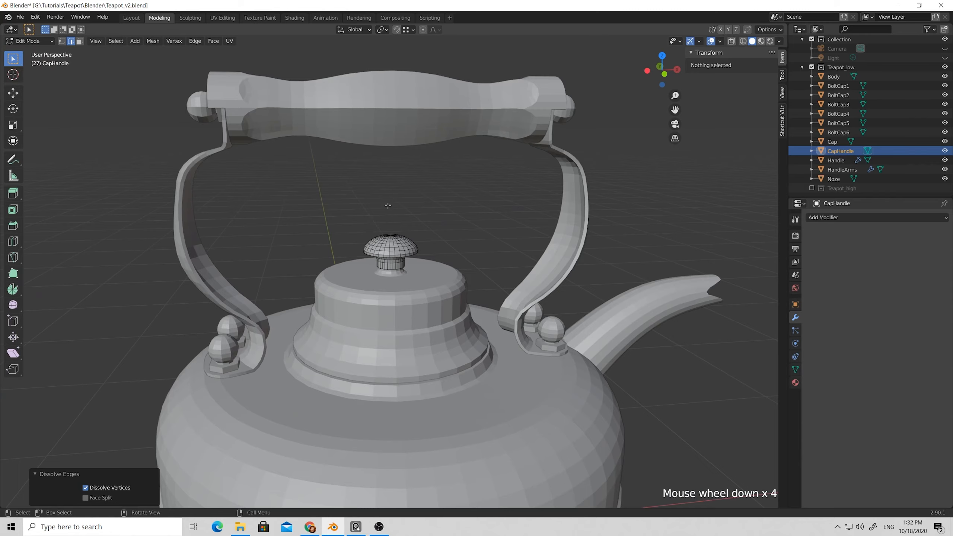
{"action": "scroll", "coordinate": [399, 243], "scroll_direction": "up", "scroll_amount": 6}
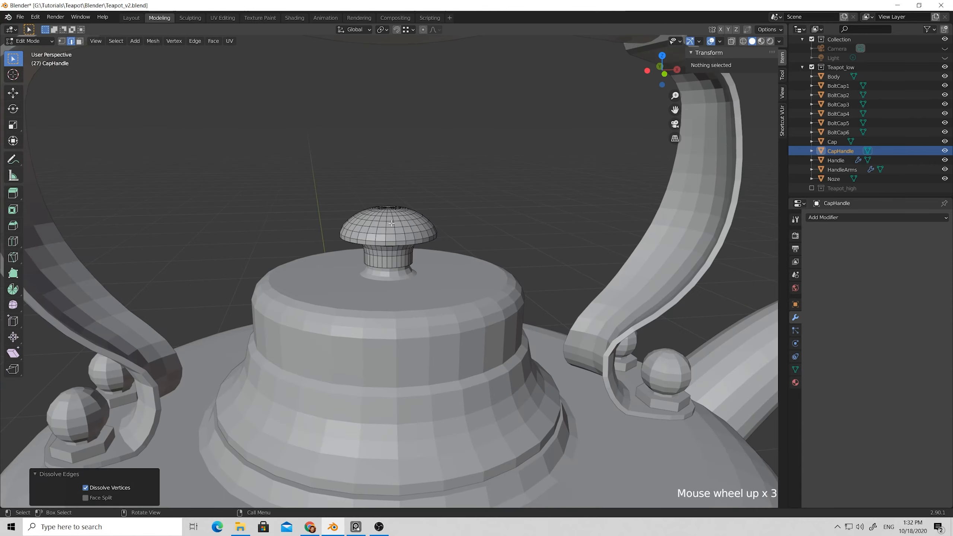
- Select one vertical edge in the band just above the knob's rim
{"action": "middle_click_drag", "start_coordinate": [399, 243], "coordinate": [366, 256]}
{"action": "scroll", "coordinate": [366, 255], "scroll_direction": "up", "scroll_amount": 2}
{"action": "left_click", "coordinate": [366, 255]}
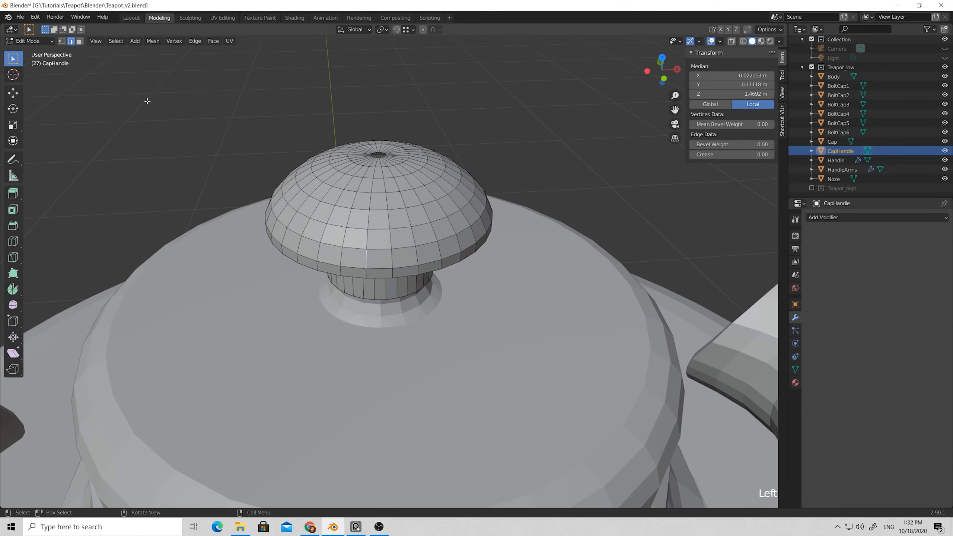
{"action": "left_click", "coordinate": [121, 45]}
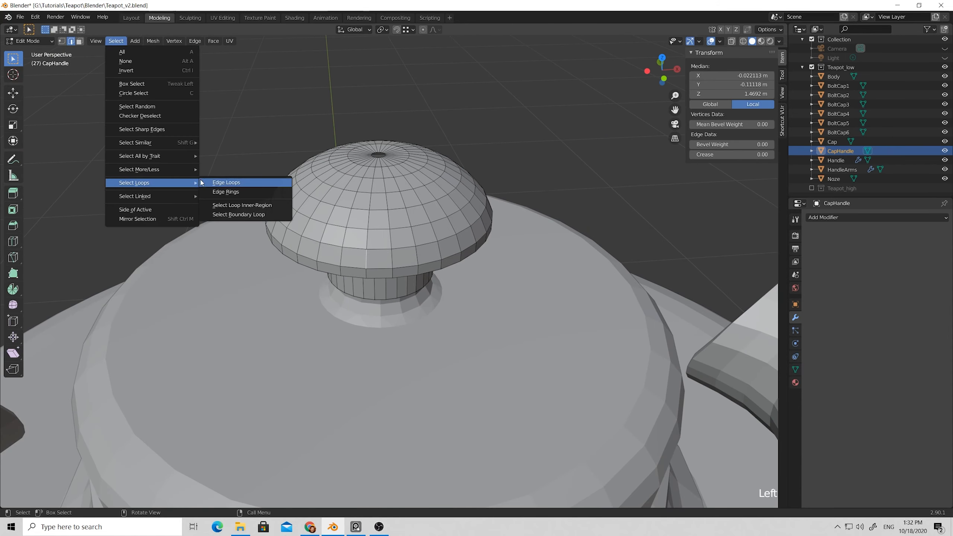
{"action": "left_click", "coordinate": [212, 183]}
{"action": "key", "text": "ctrl+z"}
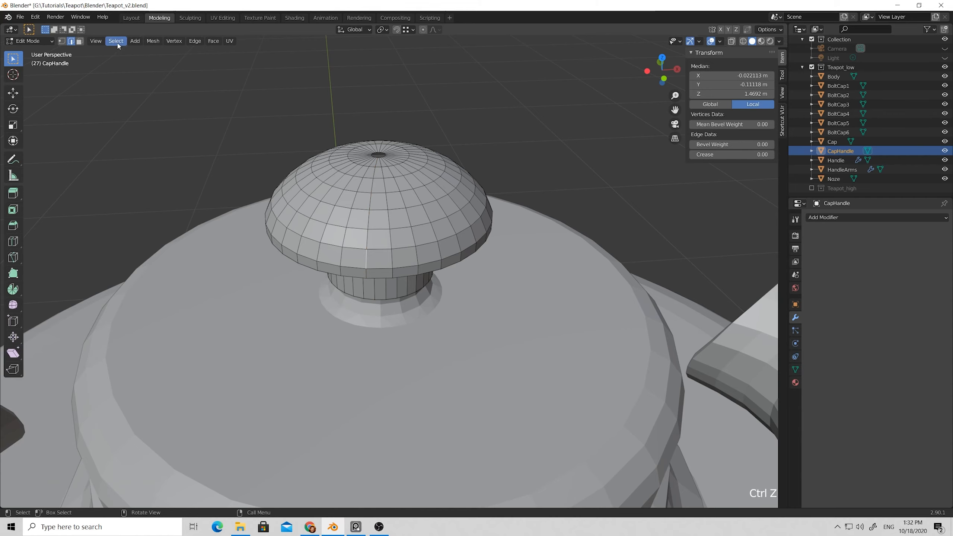
- Expand the selected knob edge to its edge ring and keep every second edge with Checker Deselect
{"action": "left_click", "coordinate": [115, 41]}
{"action": "mouse_move", "coordinate": [190, 183]}
{"action": "left_click", "coordinate": [218, 192]}
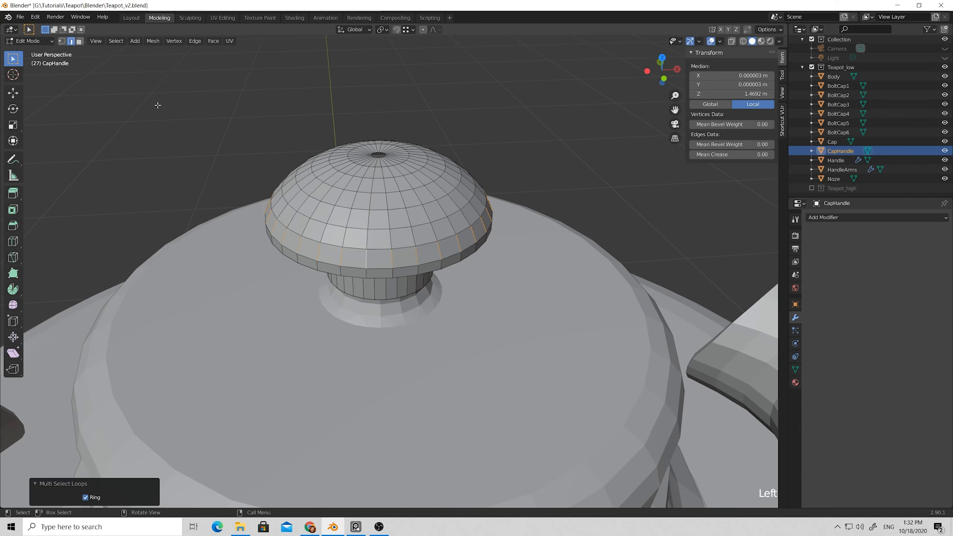
{"action": "left_click", "coordinate": [115, 40]}
{"action": "left_click", "coordinate": [139, 113]}
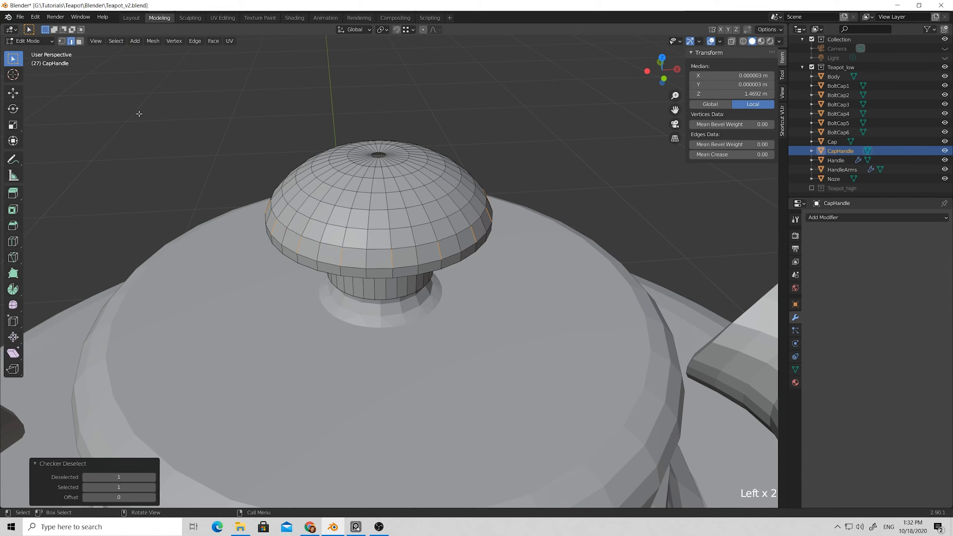
- Extend the alternating edge selection around the cap knob to full vertical edge loops and dissolve them
{"action": "left_click", "coordinate": [116, 40]}
{"action": "mouse_move", "coordinate": [156, 182]}
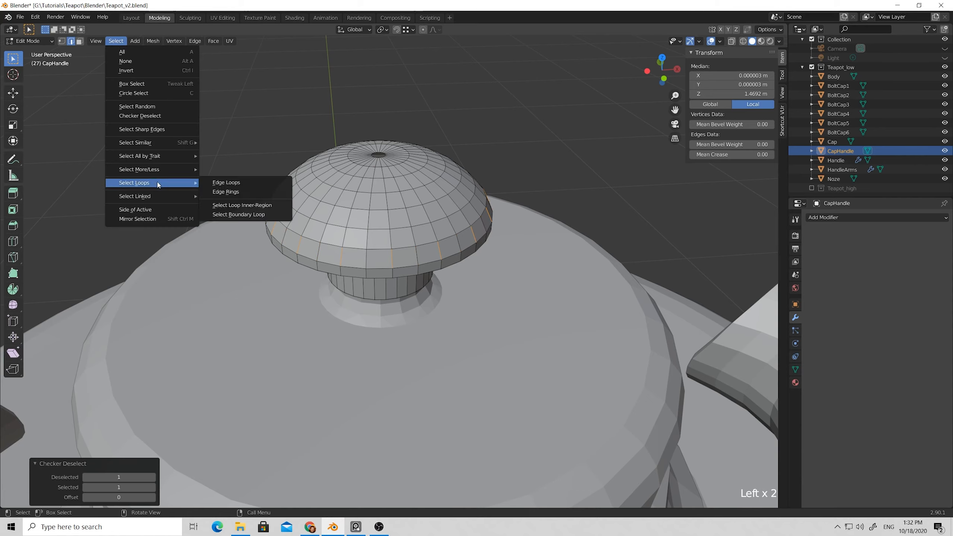
{"action": "left_click", "coordinate": [215, 183]}
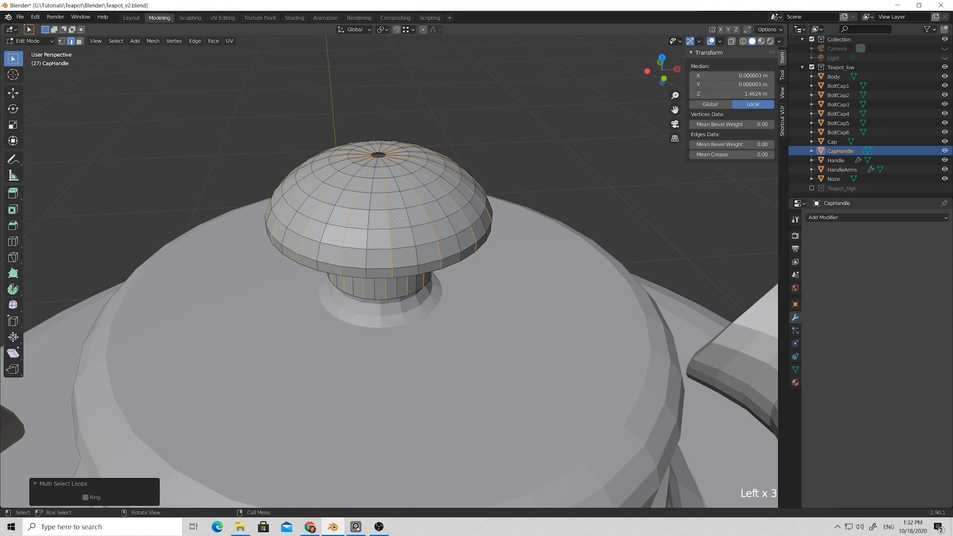
{"action": "key", "text": "Delete"}
{"action": "left_click", "coordinate": [399, 219]}
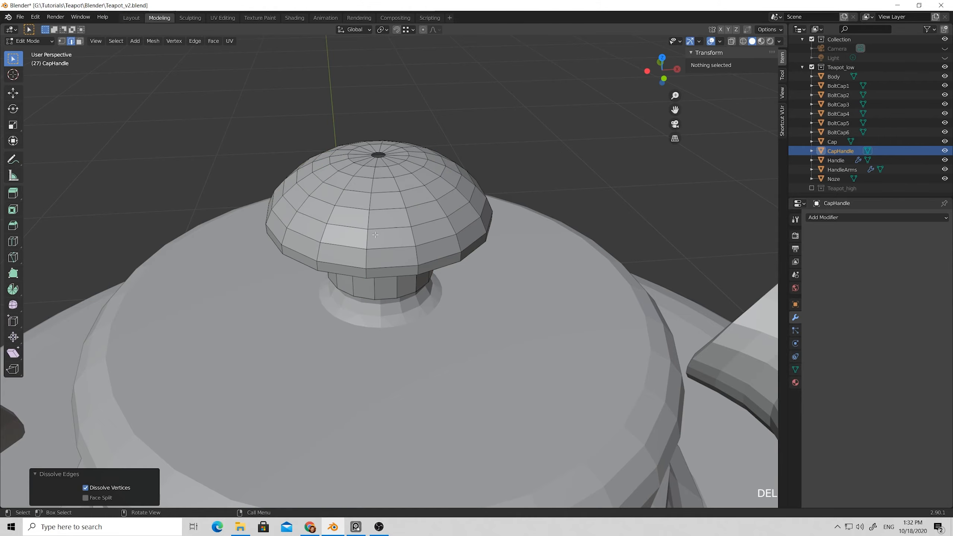
- Select the horizontal edge loop on the underside of the knob's rim and dissolve it
{"action": "scroll", "coordinate": [375, 235], "scroll_direction": "down", "scroll_amount": 3}
{"action": "middle_click_drag", "start_coordinate": [376, 235], "coordinate": [371, 204]}
{"action": "scroll", "coordinate": [377, 229], "scroll_direction": "up", "scroll_amount": 2}
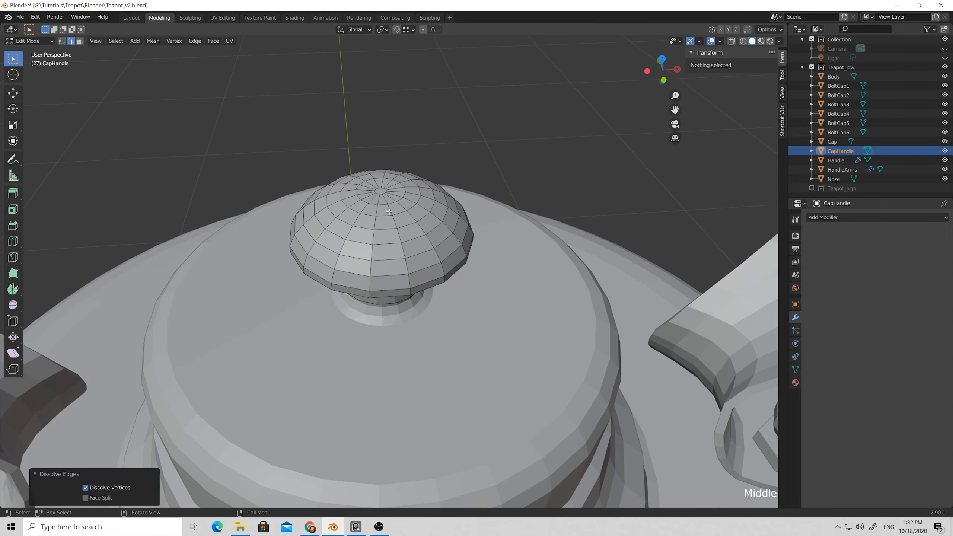
{"action": "scroll", "coordinate": [396, 224], "scroll_direction": "down", "scroll_amount": 2}
{"action": "middle_click_drag", "start_coordinate": [397, 224], "coordinate": [312, 154]}
{"action": "scroll", "coordinate": [368, 172], "scroll_direction": "up", "scroll_amount": 3}
{"action": "left_click", "coordinate": [276, 143]}
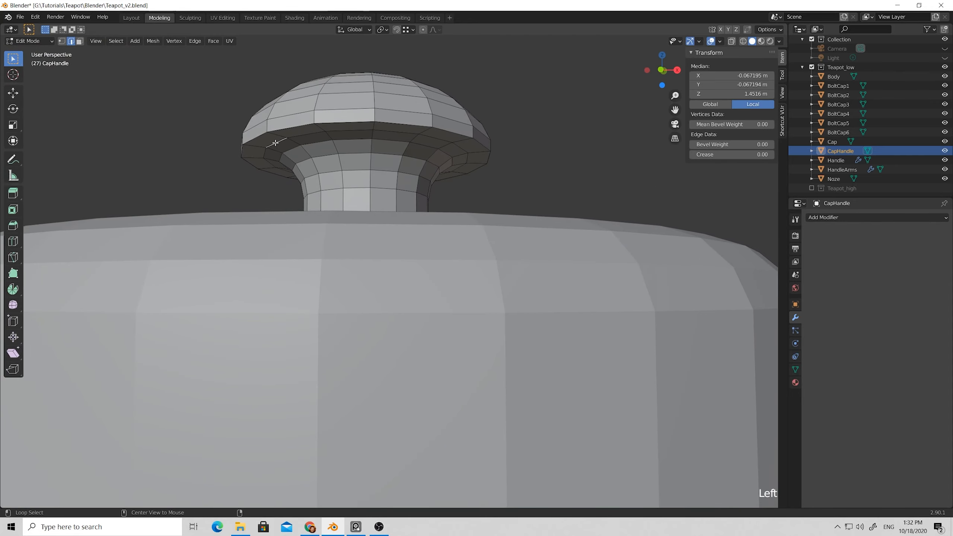
{"action": "left_click", "coordinate": [276, 143], "text": "alt"}
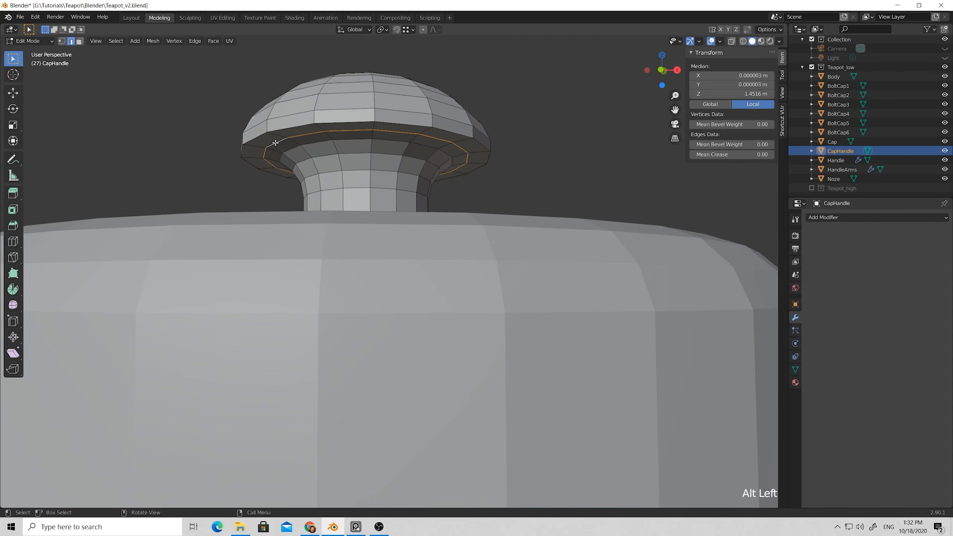
{"action": "key", "text": "Delete"}
{"action": "left_click", "coordinate": [275, 143]}
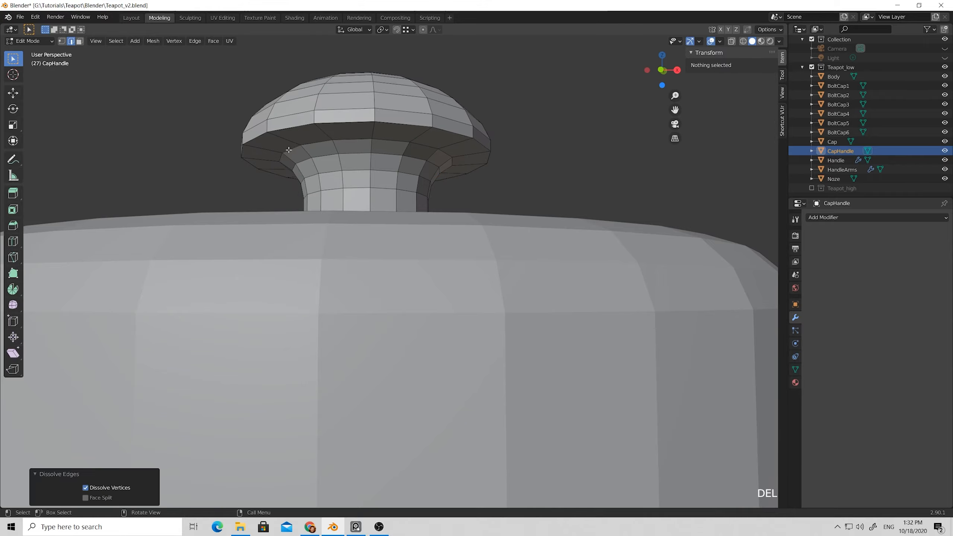
- Select alternate horizontal edge loops on the knob's dome and dissolve those edges
{"action": "middle_click_drag", "start_coordinate": [288, 149], "coordinate": [297, 176]}
{"action": "scroll", "coordinate": [298, 177], "scroll_direction": "down", "scroll_amount": 5}
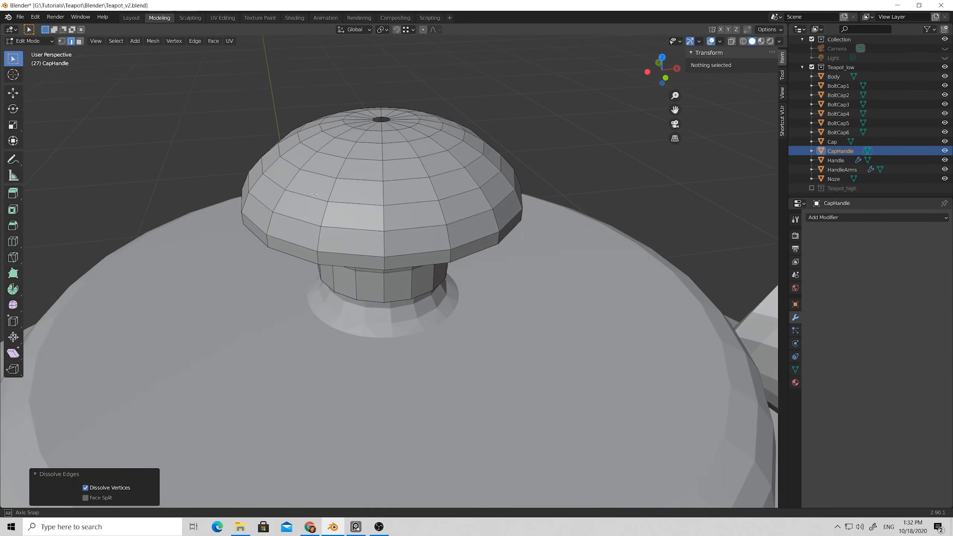
{"action": "mouse_move", "coordinate": [413, 188]}
{"action": "middle_mouse_down"}
{"action": "mouse_move", "coordinate": [408, 161]}
{"action": "mouse_move", "coordinate": [417, 158]}
{"action": "mouse_move", "coordinate": [417, 184]}
{"action": "middle_mouse_up"}
{"action": "scroll", "coordinate": [398, 232], "scroll_direction": "up", "scroll_amount": 2}
{"action": "scroll", "coordinate": [398, 231], "scroll_direction": "up", "scroll_amount": 3}
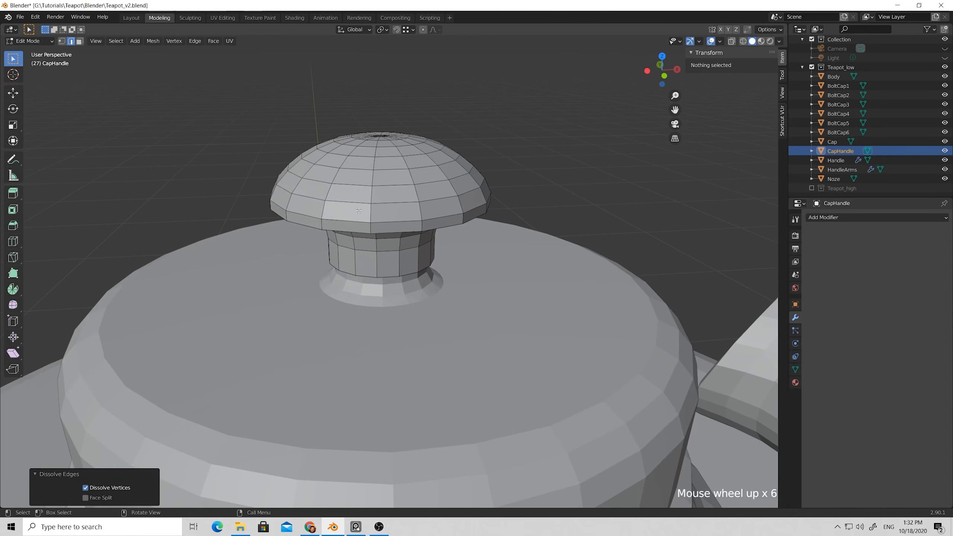
{"action": "middle_click_drag", "start_coordinate": [398, 232], "coordinate": [390, 229]}
{"action": "left_click", "coordinate": [335, 216]}
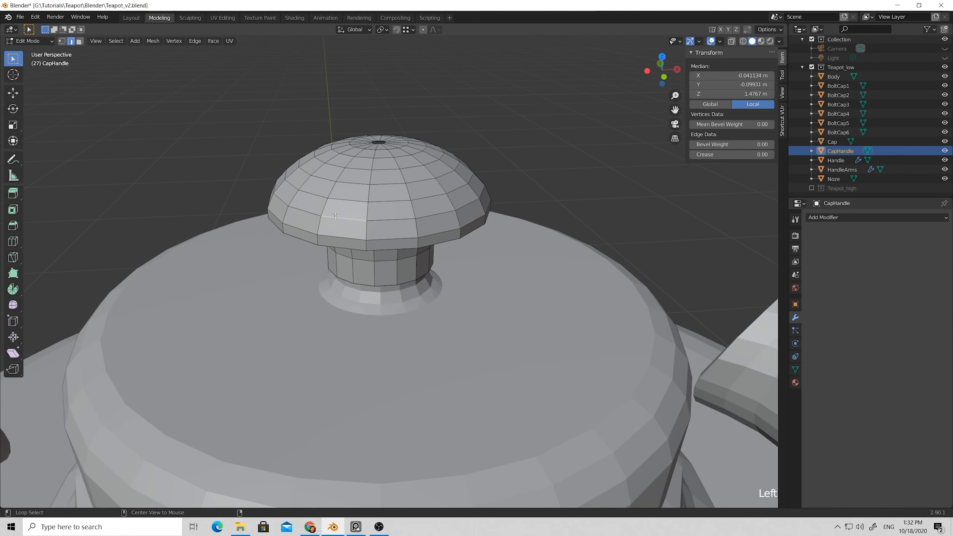
{"action": "left_click", "coordinate": [335, 216], "text": "alt"}
{"action": "left_click", "coordinate": [357, 172], "text": "alt+shift"}
{"action": "left_click", "coordinate": [361, 158], "text": "alt+shift"}
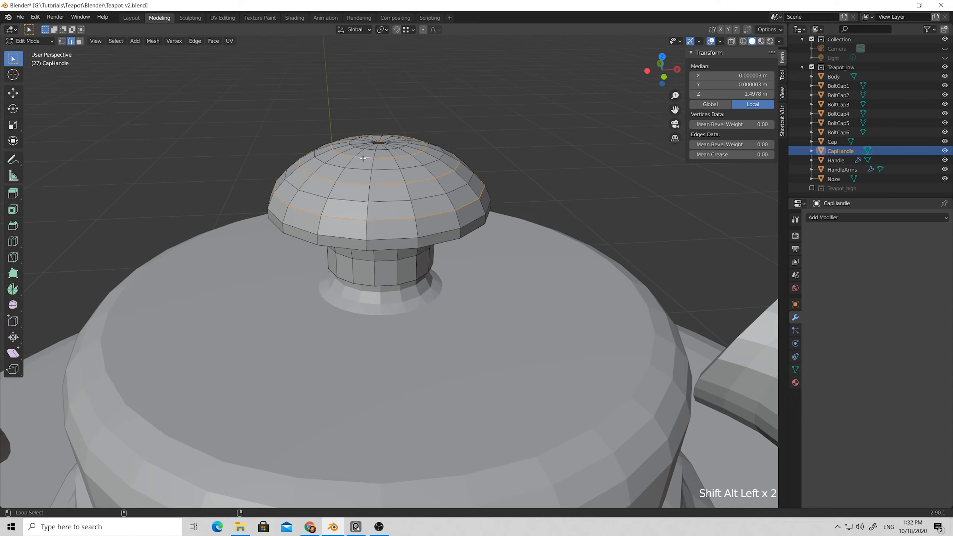
{"action": "key", "text": "x"}
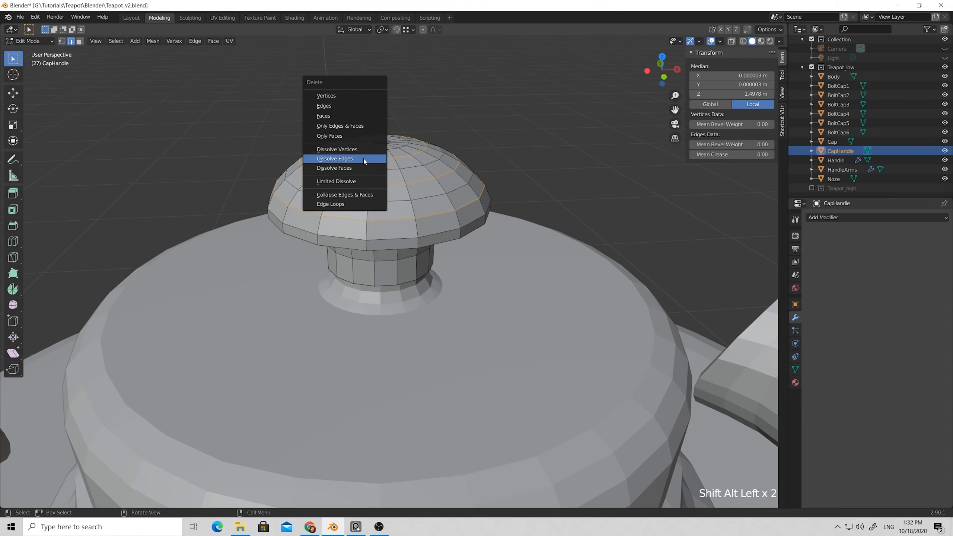
{"action": "left_click", "coordinate": [364, 159]}
- Select the small edge ring at the very top of the knob and merge its vertices at center
{"action": "scroll", "coordinate": [366, 166], "scroll_direction": "down", "scroll_amount": 2}
{"action": "middle_click_drag", "start_coordinate": [366, 165], "coordinate": [281, 181]}
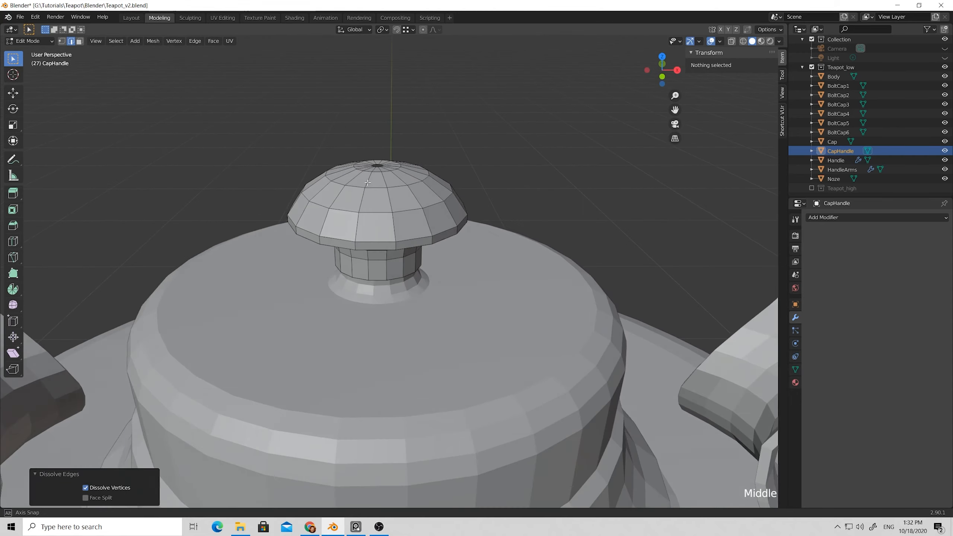
{"action": "scroll", "coordinate": [389, 220], "scroll_direction": "up", "scroll_amount": 2}
{"action": "scroll", "coordinate": [363, 204], "scroll_direction": "down", "scroll_amount": 2}
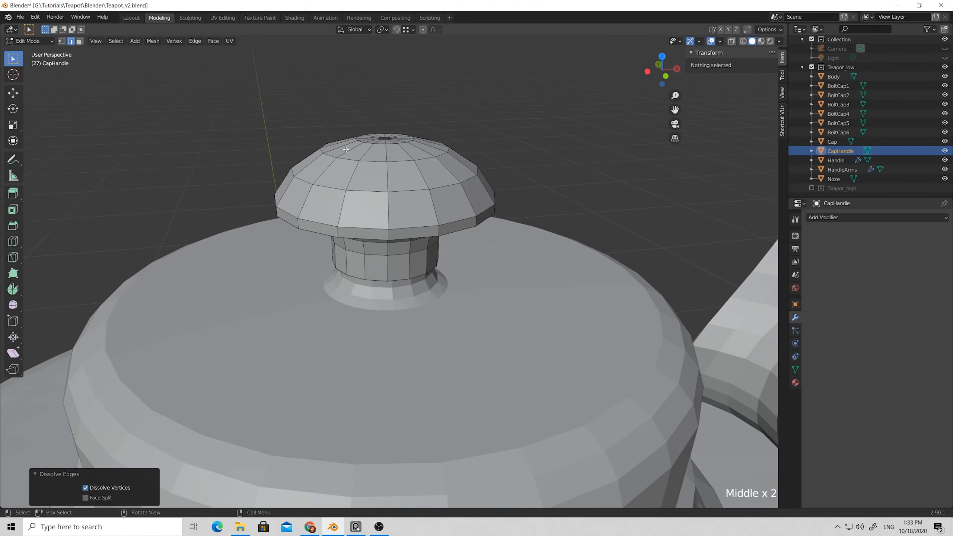
{"action": "middle_click_drag", "start_coordinate": [346, 149], "coordinate": [375, 158]}
{"action": "scroll", "coordinate": [393, 161], "scroll_direction": "up", "scroll_amount": 2}
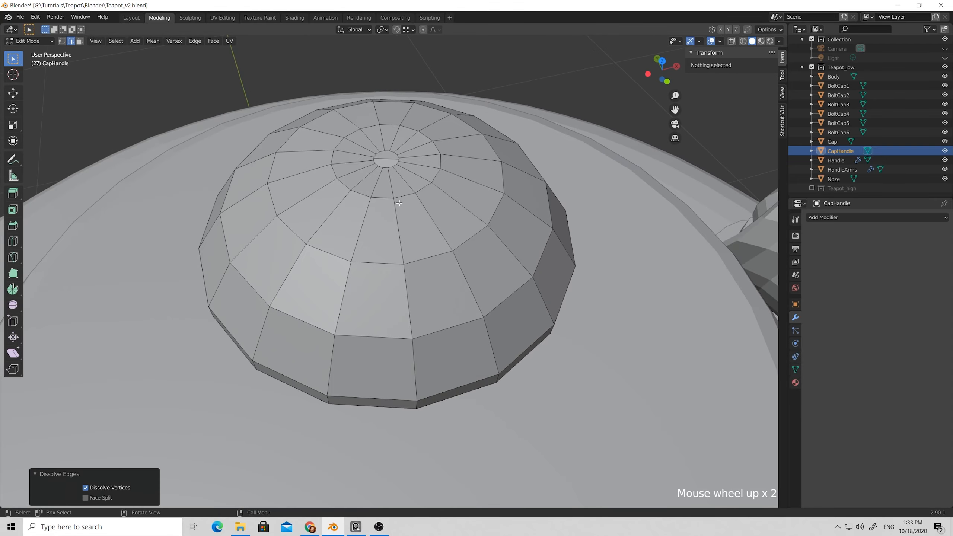
{"action": "left_click", "coordinate": [392, 167], "text": "alt"}
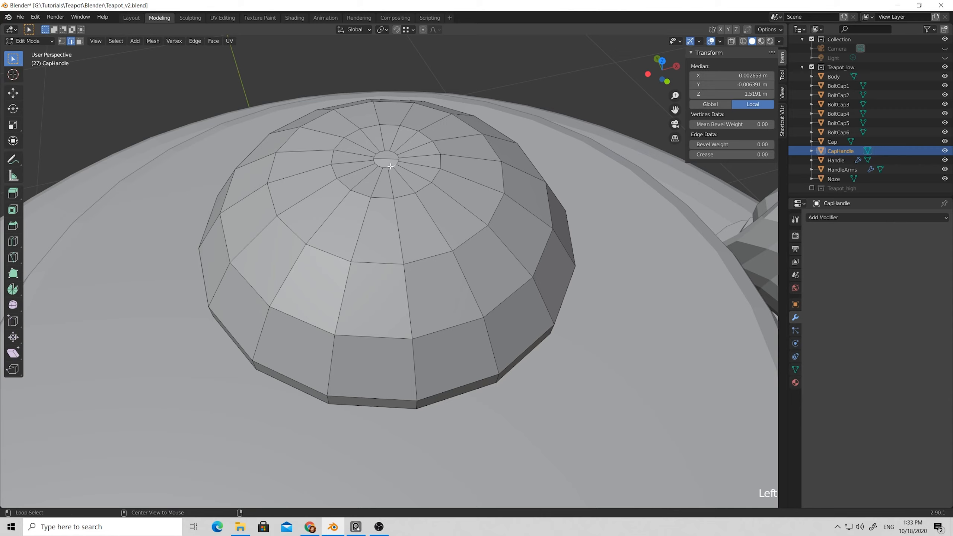
{"action": "left_click", "coordinate": [391, 166], "text": "alt"}
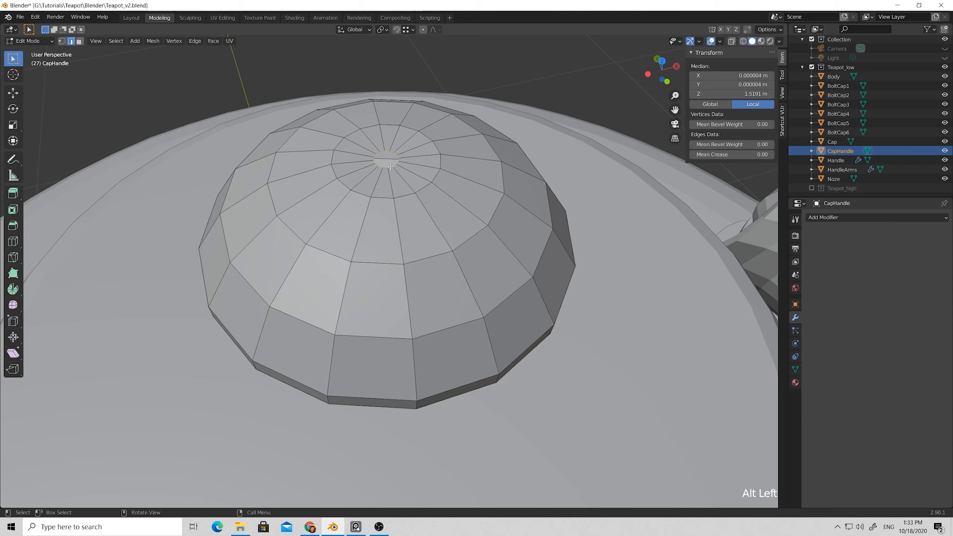
{"action": "key", "text": "1"}
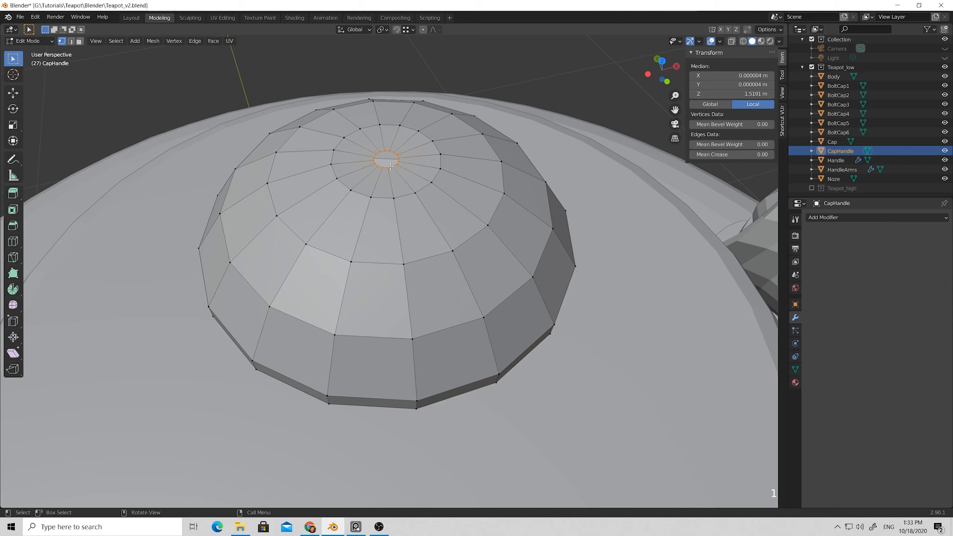
{"action": "key", "text": "m"}
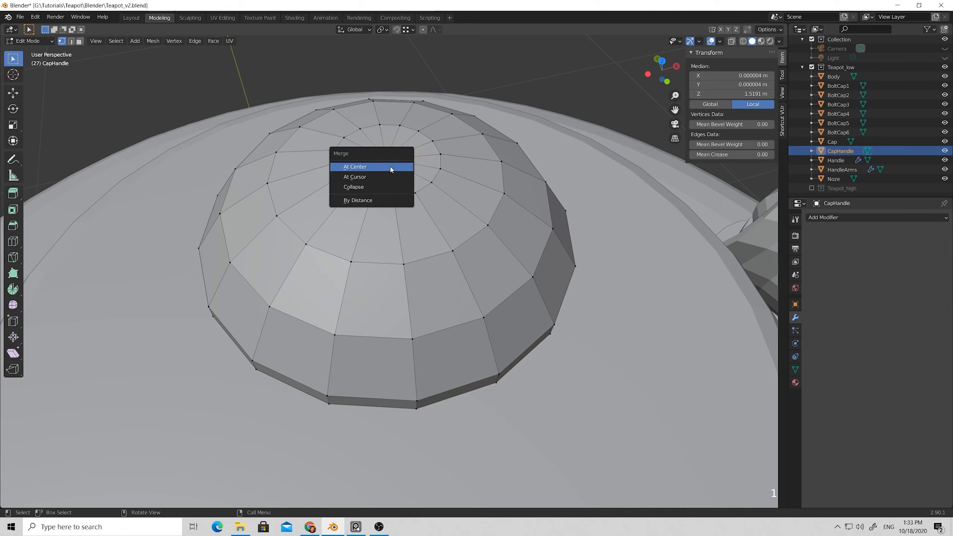
{"action": "left_click", "coordinate": [368, 169]}
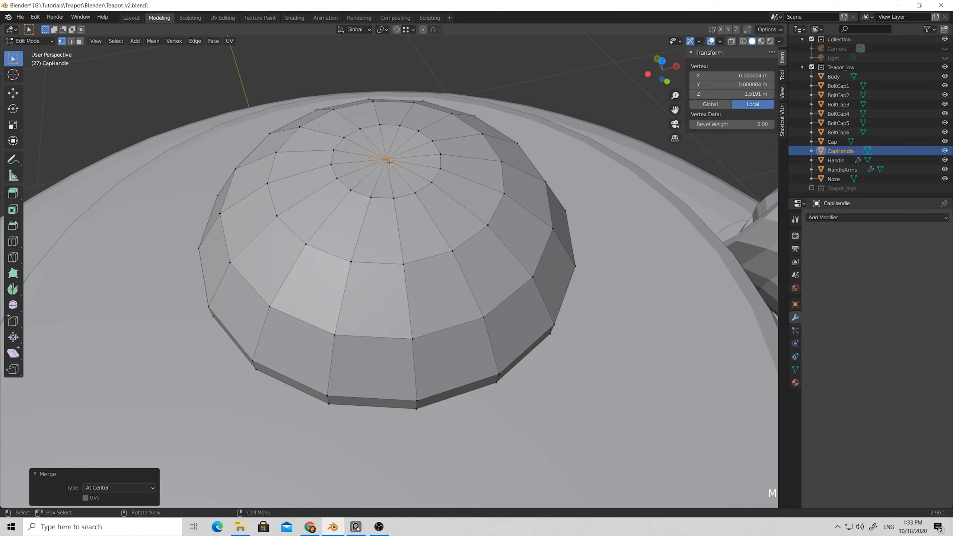
- Raise the merged top vertex of the knob along Z by about 0.0022 m
{"action": "middle_click_drag", "start_coordinate": [390, 163], "coordinate": [361, 86]}
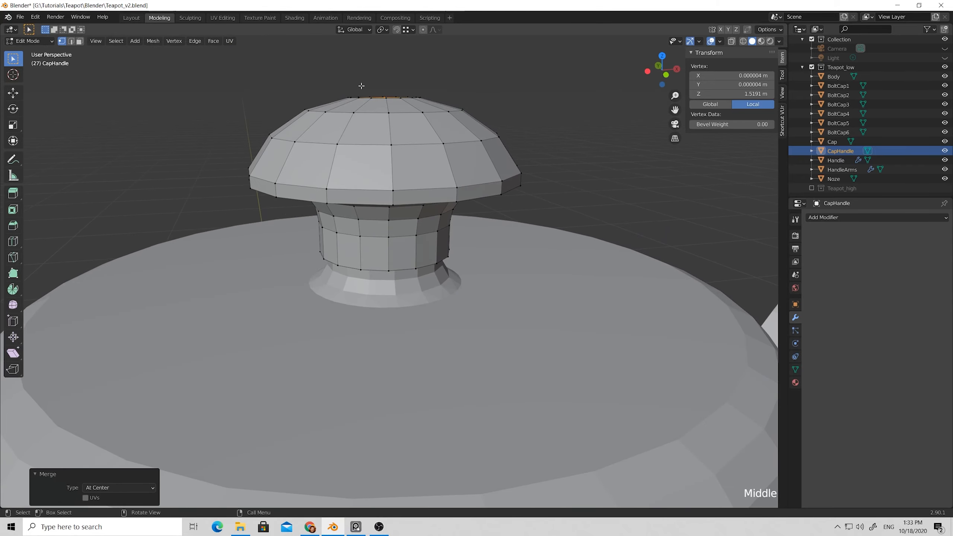
{"action": "key", "text": "g"}
{"action": "key", "text": "z"}
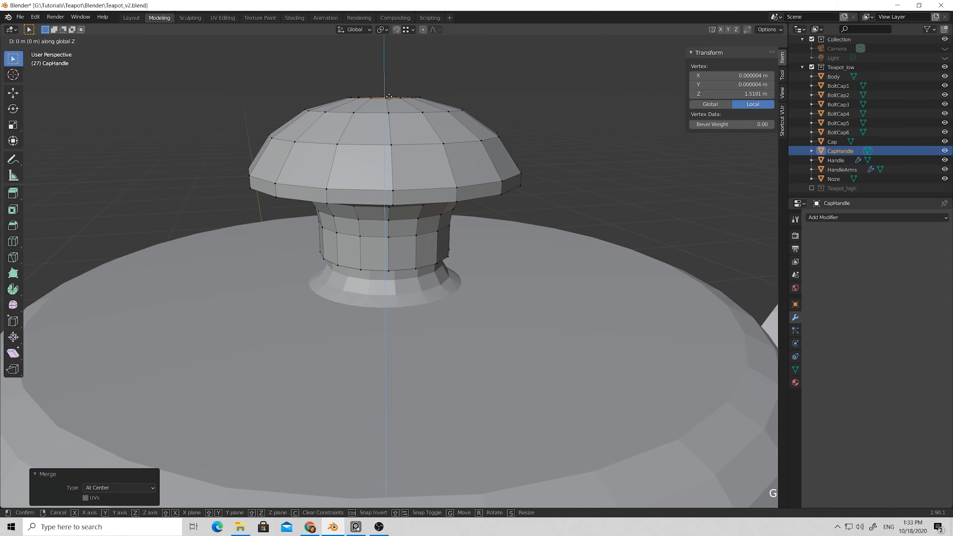
{"action": "left_click", "coordinate": [390, 94]}
{"action": "middle_click_drag", "start_coordinate": [389, 94], "coordinate": [408, 147]}
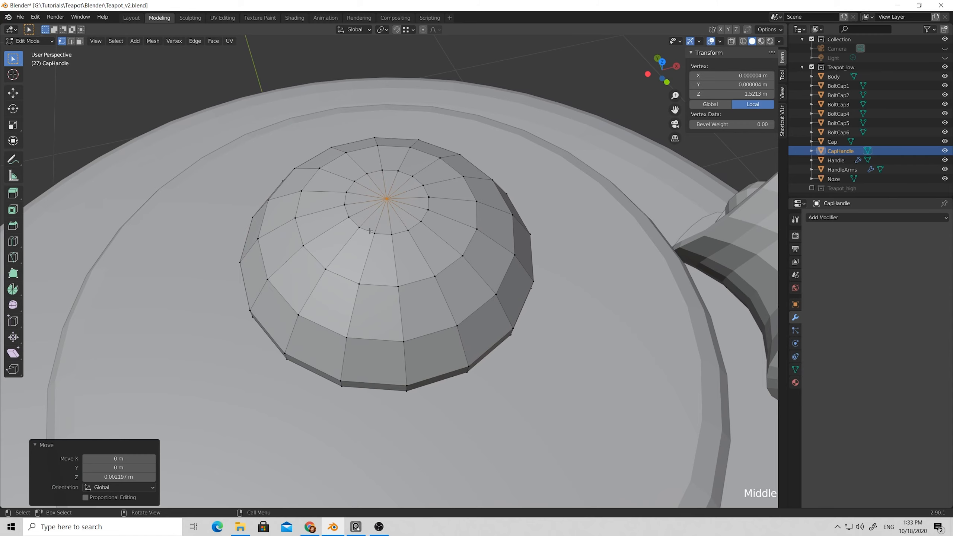
- Select every second edge of the two uppermost horizontal loops on the knob's dome and merge them with Collapse
{"action": "key", "text": "2"}
{"action": "left_click", "coordinate": [366, 230]}
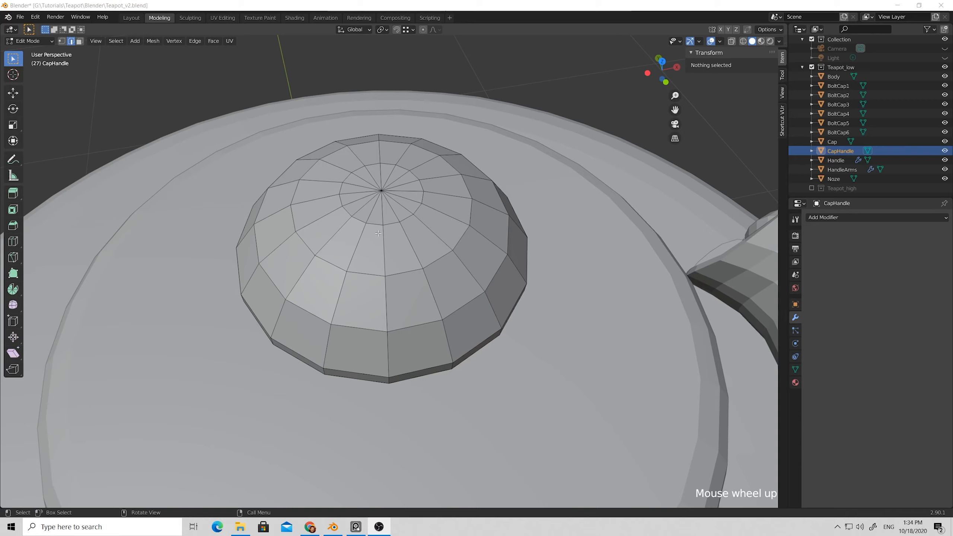
{"action": "left_click", "coordinate": [372, 274]}
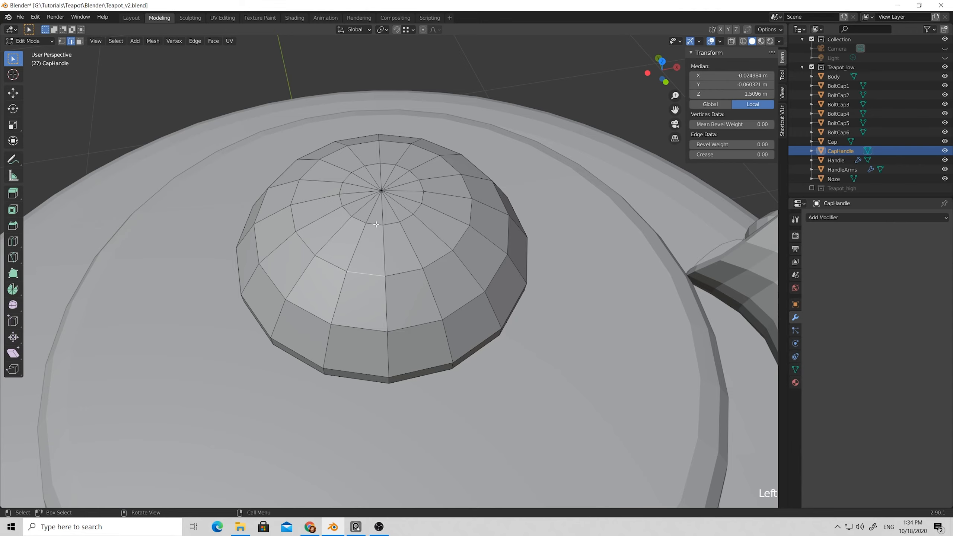
{"action": "left_click", "coordinate": [376, 224], "text": "shift"}
{"action": "left_click", "coordinate": [437, 260], "text": "shift"}
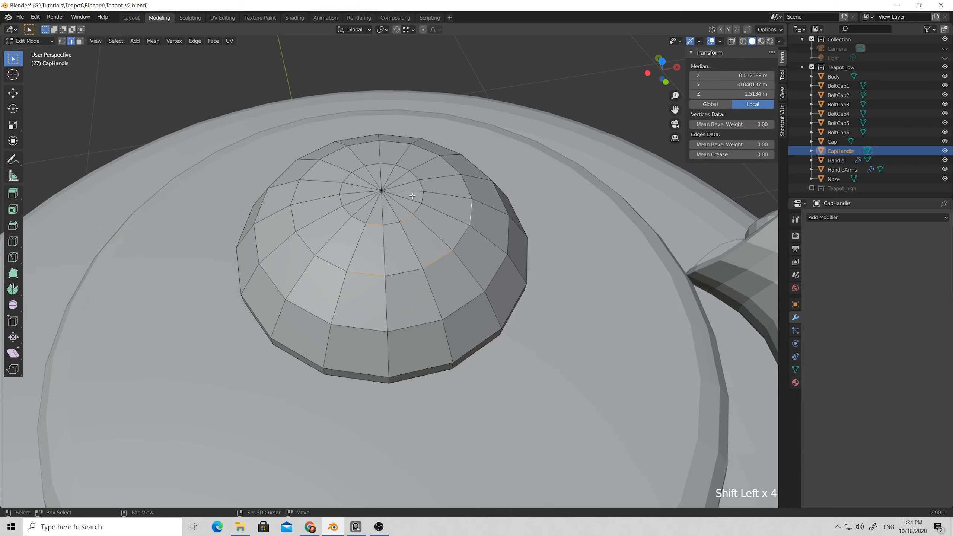
{"action": "middle_click_drag", "start_coordinate": [422, 198], "coordinate": [429, 257]}
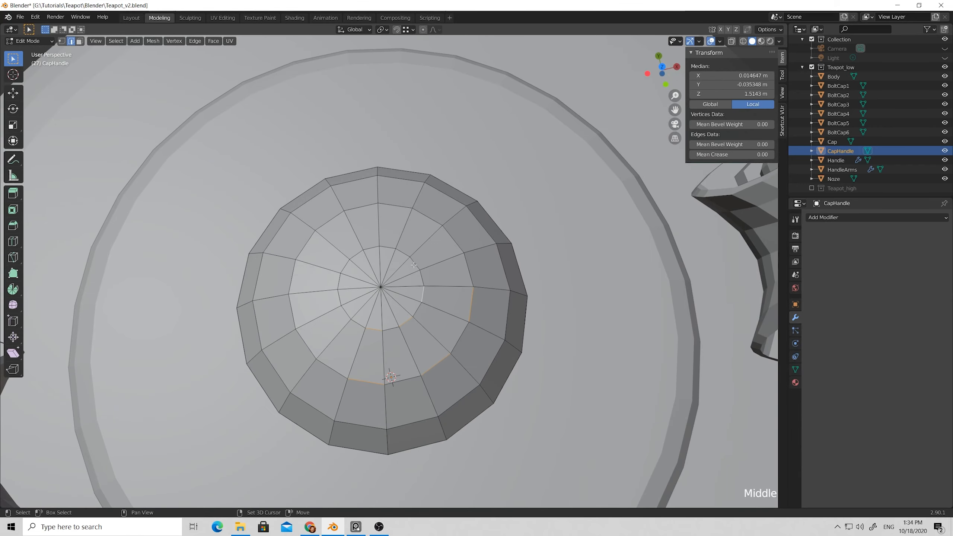
{"action": "left_click", "coordinate": [429, 257], "text": "shift"}
{"action": "left_click", "coordinate": [452, 238], "text": "shift"}
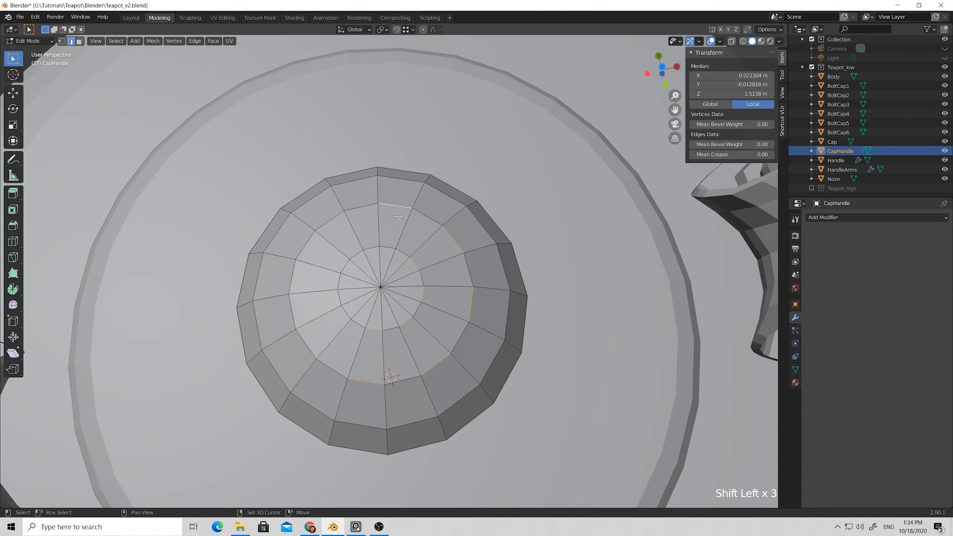
{"action": "left_click", "coordinate": [332, 217], "text": "shift"}
{"action": "left_click", "coordinate": [346, 314], "text": "shift"}
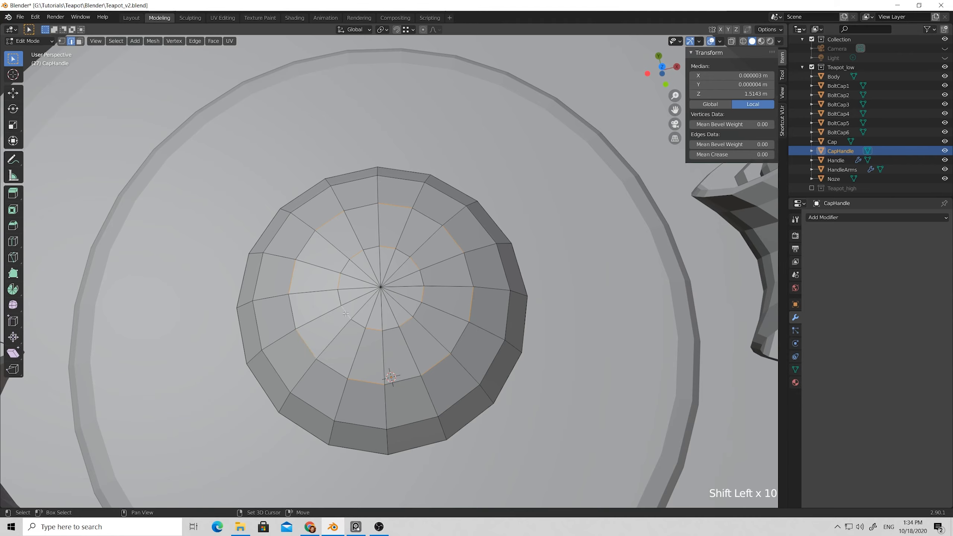
{"action": "left_click", "coordinate": [200, 43]}
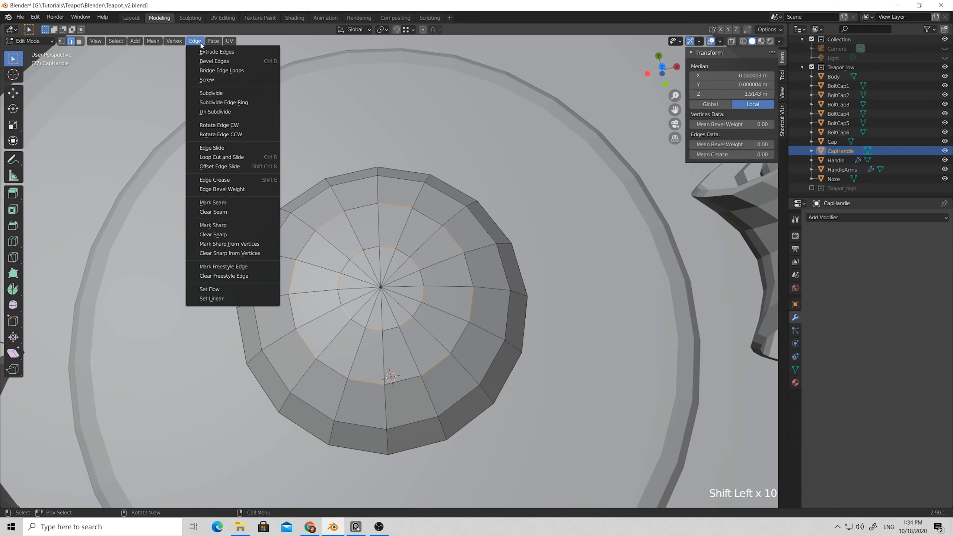
{"action": "middle_click_drag", "start_coordinate": [390, 195], "coordinate": [392, 142]}
{"action": "key", "text": "m"}
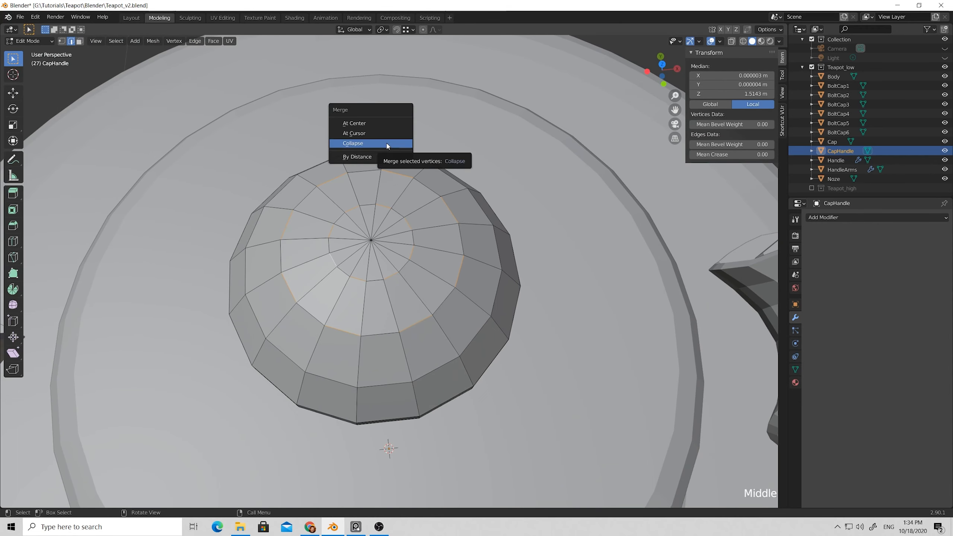
{"action": "left_click", "coordinate": [360, 144]}
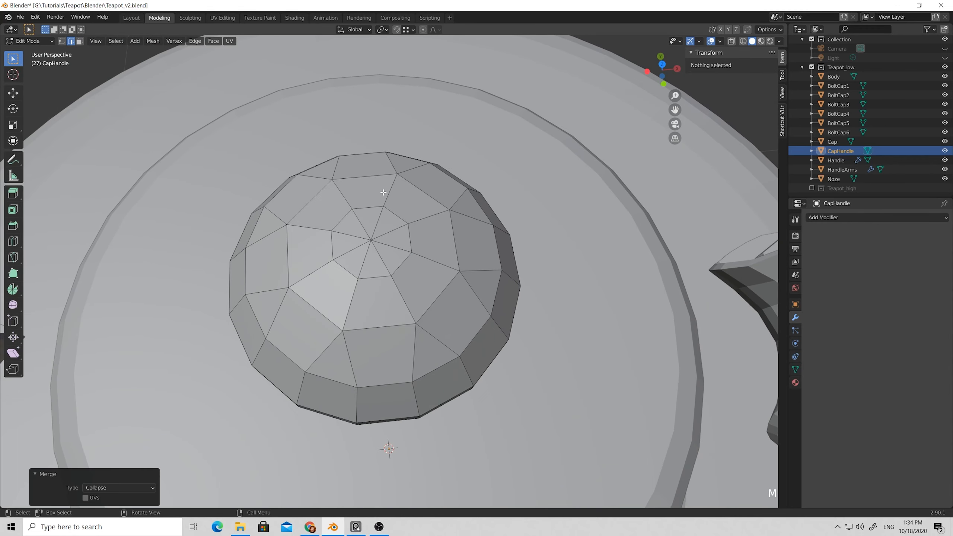
- Check the knob from several angles, return to Object Mode and deselect the knob
{"action": "scroll", "coordinate": [384, 192], "scroll_direction": "down", "scroll_amount": 3}
{"action": "middle_click_drag", "start_coordinate": [384, 192], "coordinate": [385, 199]}
{"action": "middle_click_drag", "start_coordinate": [436, 181], "coordinate": [326, 239]}
{"action": "middle_click_drag", "start_coordinate": [393, 256], "coordinate": [426, 217]}
{"action": "key", "text": "Tab"}
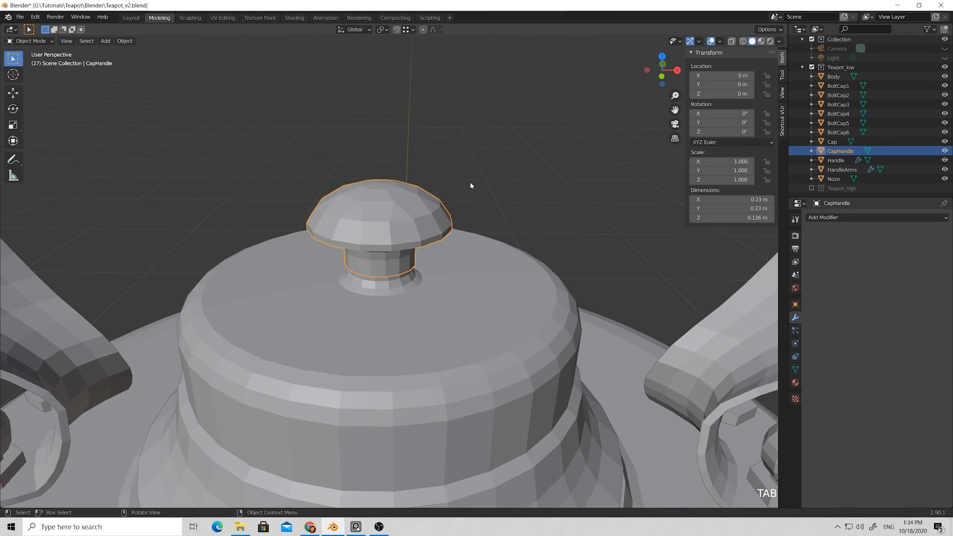
{"action": "left_click", "coordinate": [446, 165]}
- Select the teapot's spout object, Noze
{"action": "scroll", "coordinate": [443, 164], "scroll_direction": "down", "scroll_amount": 5}
{"action": "middle_click_drag", "start_coordinate": [440, 180], "coordinate": [377, 215]}
{"action": "scroll", "coordinate": [396, 196], "scroll_direction": "down", "scroll_amount": 2}
{"action": "middle_click_drag", "start_coordinate": [318, 210], "coordinate": [321, 207]}
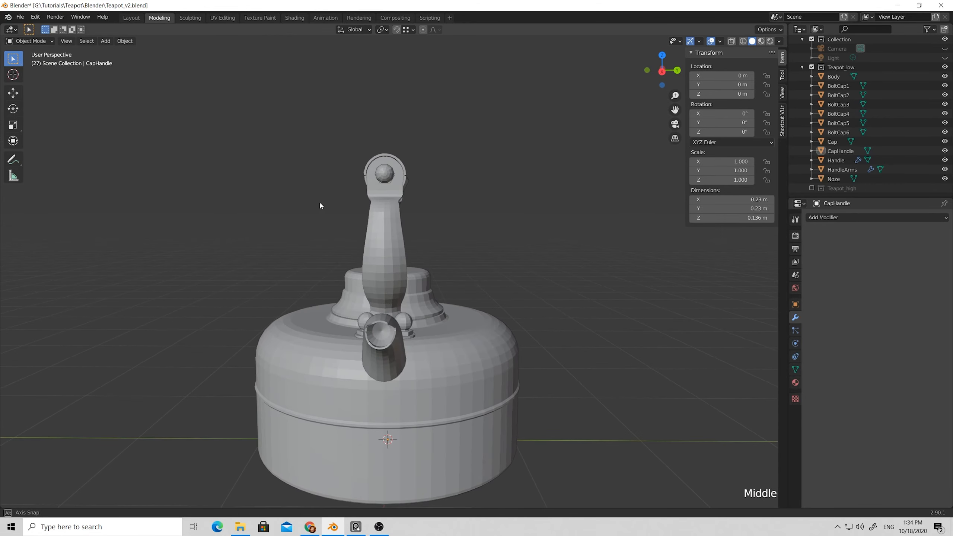
{"action": "middle_click_drag", "start_coordinate": [385, 330], "coordinate": [338, 331]}
{"action": "scroll", "coordinate": [343, 334], "scroll_direction": "up", "scroll_amount": 3}
{"action": "scroll", "coordinate": [342, 334], "scroll_direction": "up", "scroll_amount": 3}
{"action": "left_click", "coordinate": [246, 413]}
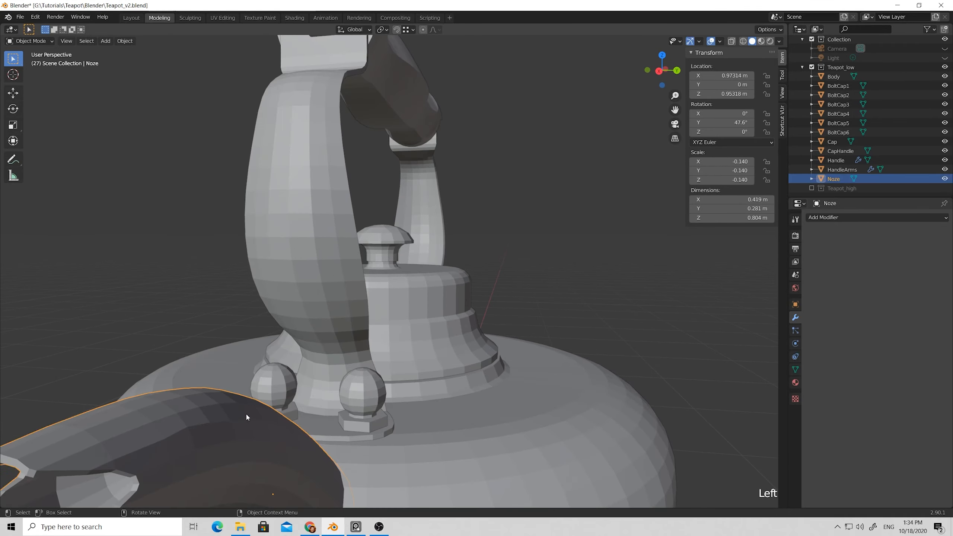
- In Edit Mode on the spout, select every second edge of the innermost ring inside its mouth and merge them with Collapse
{"action": "scroll", "coordinate": [248, 409], "scroll_direction": "down", "scroll_amount": 2}
{"action": "middle_click_drag", "start_coordinate": [276, 395], "coordinate": [339, 359], "text": "shift"}
{"action": "scroll", "coordinate": [408, 278], "scroll_direction": "up", "scroll_amount": 5}
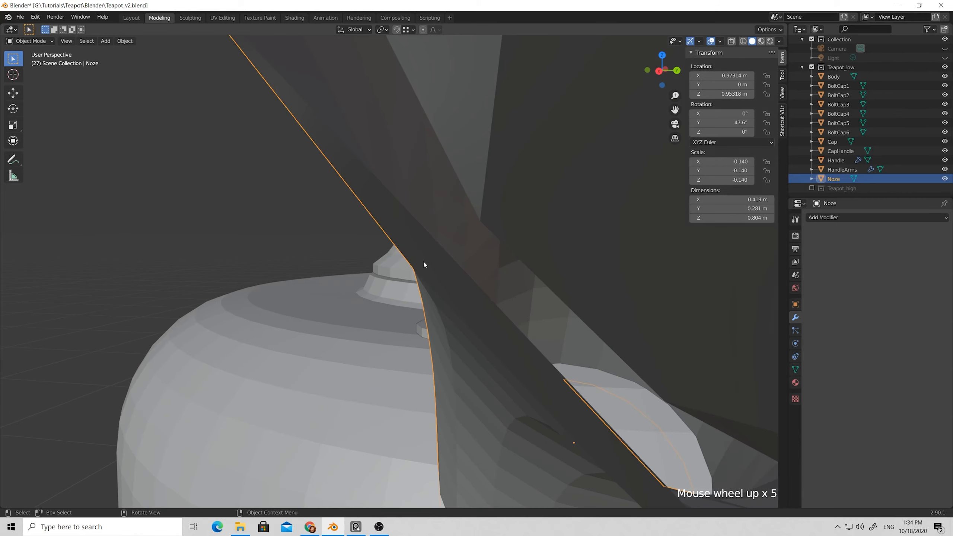
{"action": "scroll", "coordinate": [425, 263], "scroll_direction": "down", "scroll_amount": 3}
{"action": "key", "text": "Tab"}
{"action": "middle_click_drag", "start_coordinate": [444, 244], "coordinate": [444, 269]}
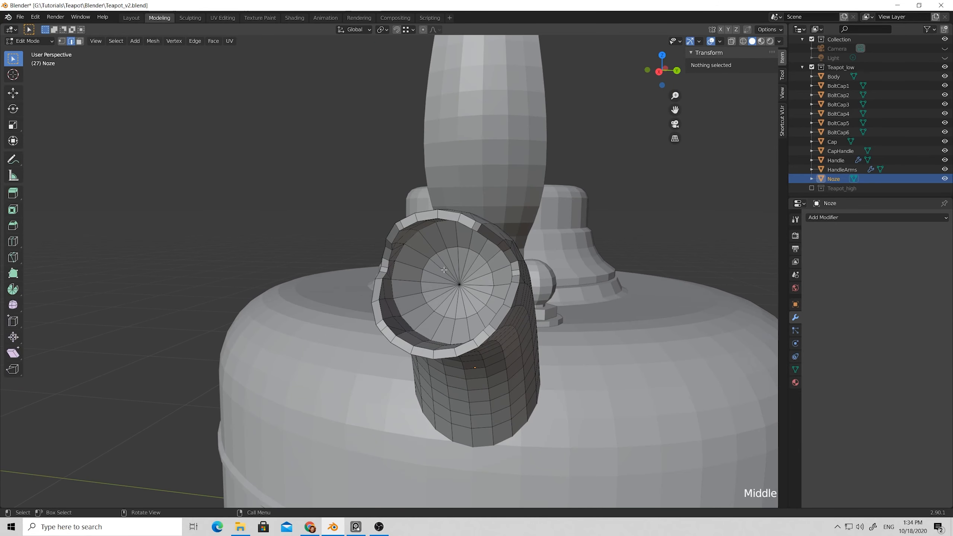
{"action": "scroll", "coordinate": [444, 275], "scroll_direction": "up", "scroll_amount": 3}
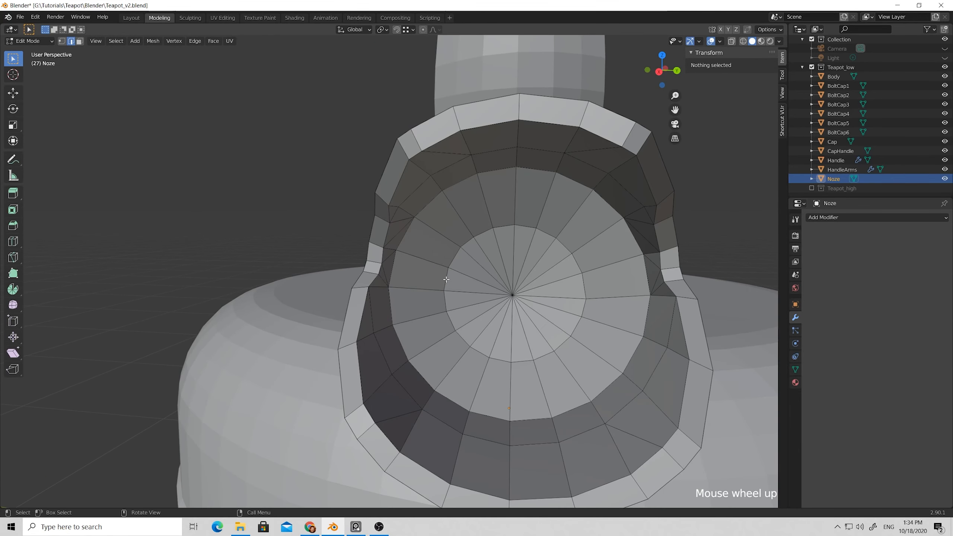
{"action": "left_click", "coordinate": [446, 279]}
{"action": "mouse_move", "coordinate": [446, 279]}
{"action": "middle_mouse_down"}
{"action": "mouse_move", "coordinate": [426, 277]}
{"action": "mouse_move", "coordinate": [442, 279]}
{"action": "middle_mouse_up"}
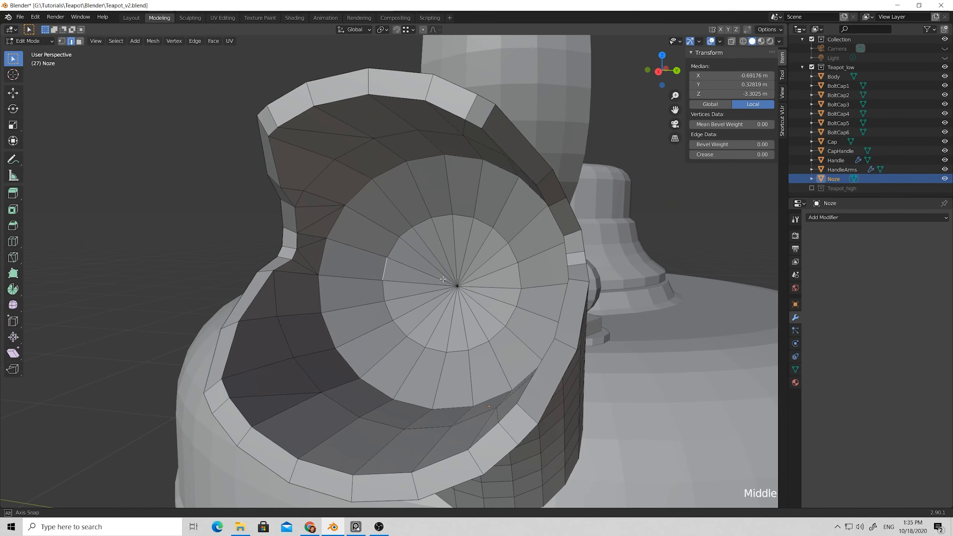
{"action": "left_click", "coordinate": [409, 232], "text": "shift"}
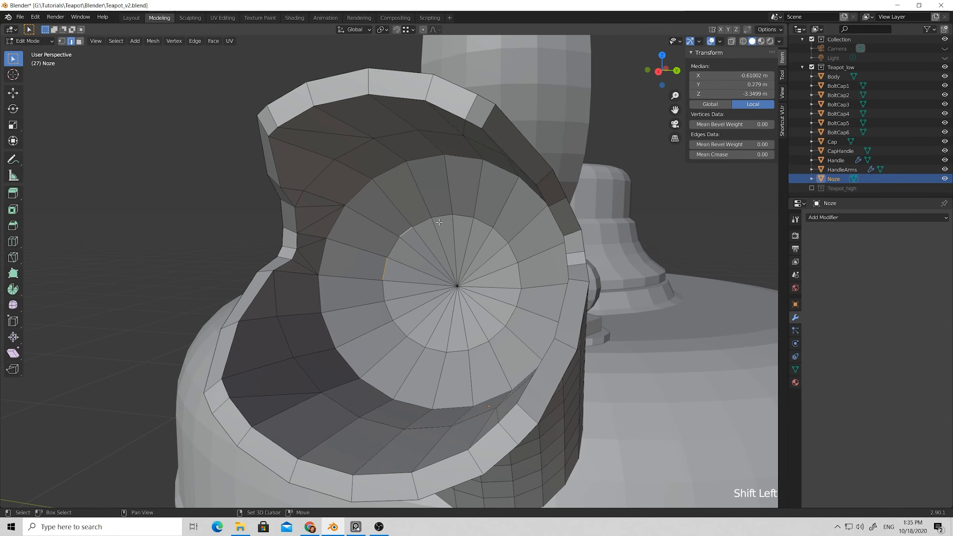
{"action": "left_click", "coordinate": [443, 216], "text": "shift"}
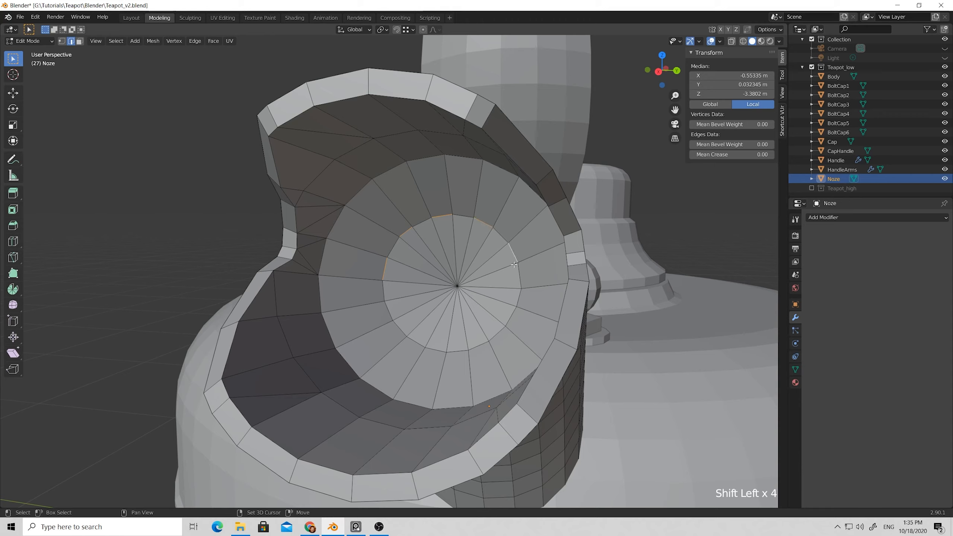
{"action": "left_click", "coordinate": [482, 338], "text": "shift"}
{"action": "key", "text": "m"}
{"action": "left_click", "coordinate": [389, 311]}
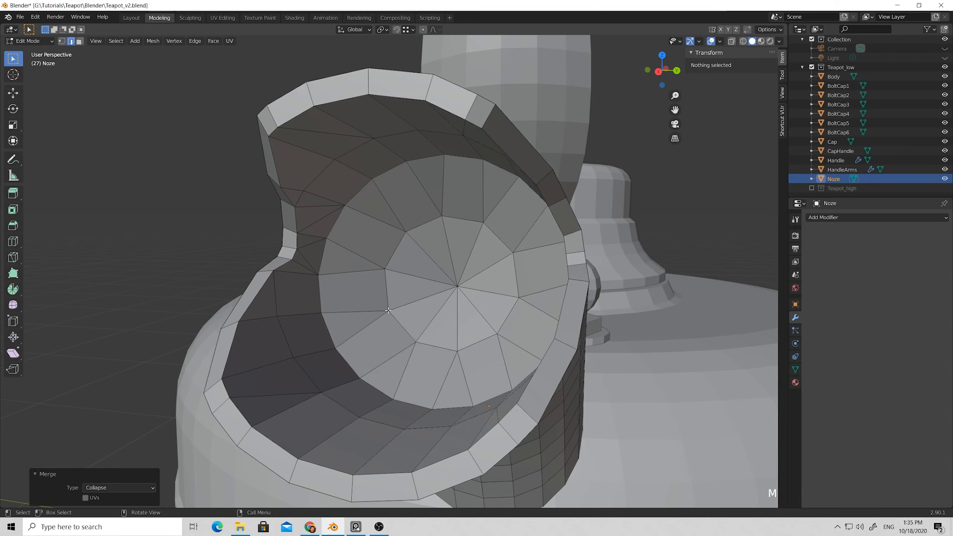
- Check the spout from outside, return to Object Mode and deselect it
{"action": "scroll", "coordinate": [445, 302], "scroll_direction": "down", "scroll_amount": 2}
{"action": "middle_click_drag", "start_coordinate": [446, 302], "coordinate": [421, 309]}
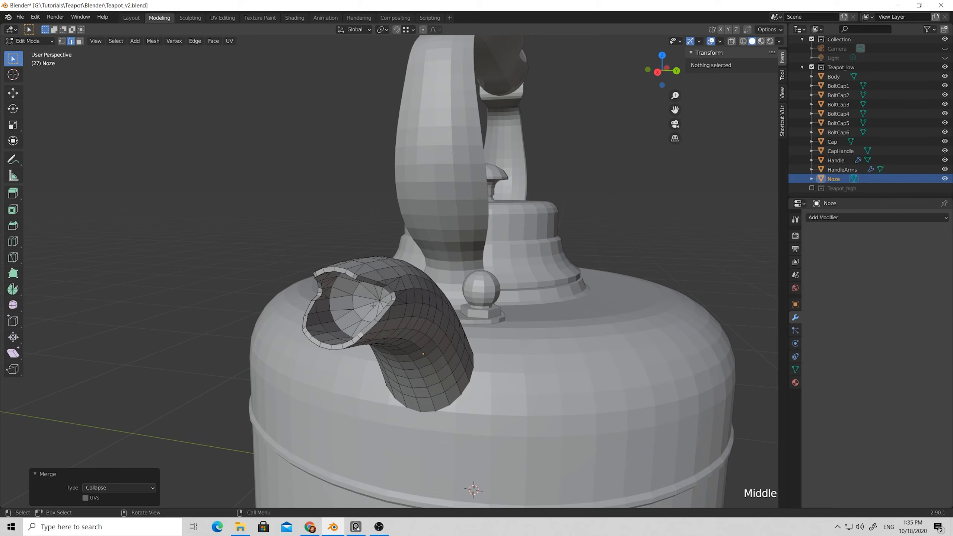
{"action": "key", "text": "Tab"}
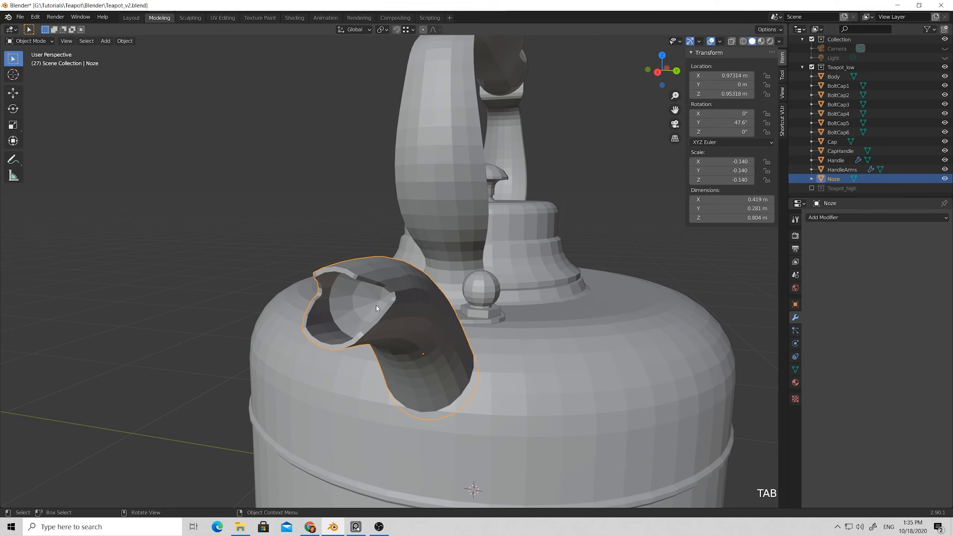
{"action": "scroll", "coordinate": [325, 252], "scroll_direction": "down", "scroll_amount": 3}
{"action": "middle_click_drag", "start_coordinate": [387, 274], "coordinate": [384, 313]}
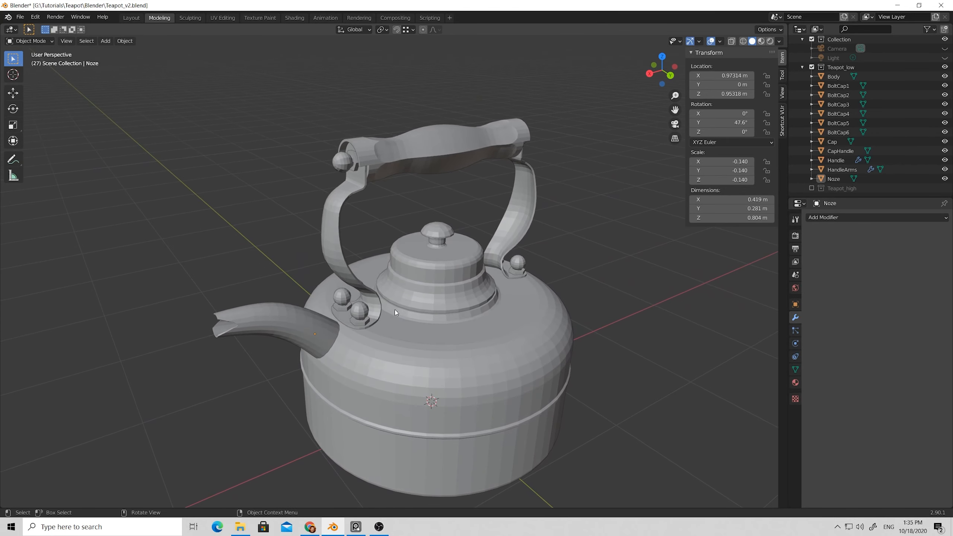
- Merge the small edge loop at the centre of the body's underside At Center, and deselect the body in Object Mode
{"action": "scroll", "coordinate": [440, 251], "scroll_direction": "up", "scroll_amount": 3}
{"action": "middle_click_drag", "start_coordinate": [487, 249], "coordinate": [466, 164]}
{"action": "scroll", "coordinate": [424, 187], "scroll_direction": "down", "scroll_amount": 3}
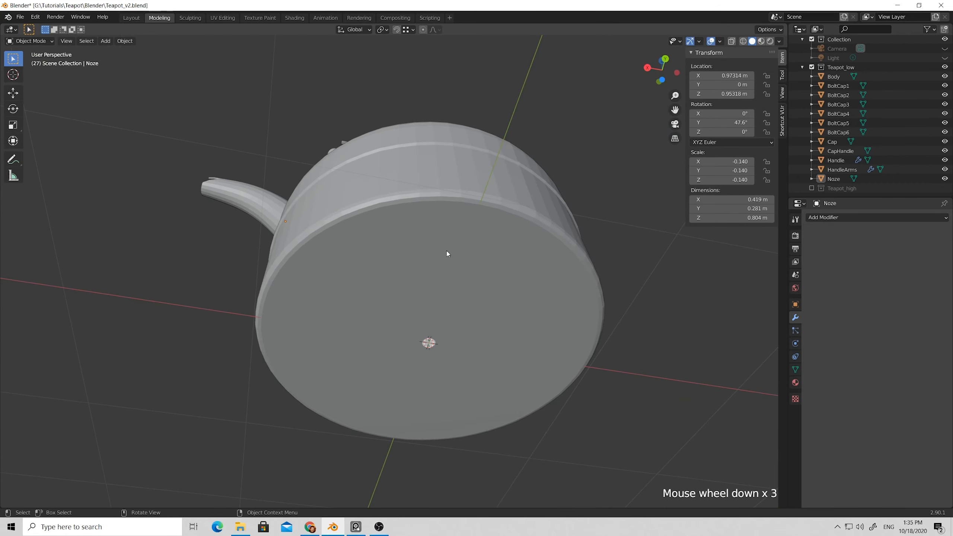
{"action": "middle_click_drag", "start_coordinate": [447, 250], "coordinate": [433, 270]}
{"action": "left_click", "coordinate": [443, 230]}
{"action": "key", "text": "Tab"}
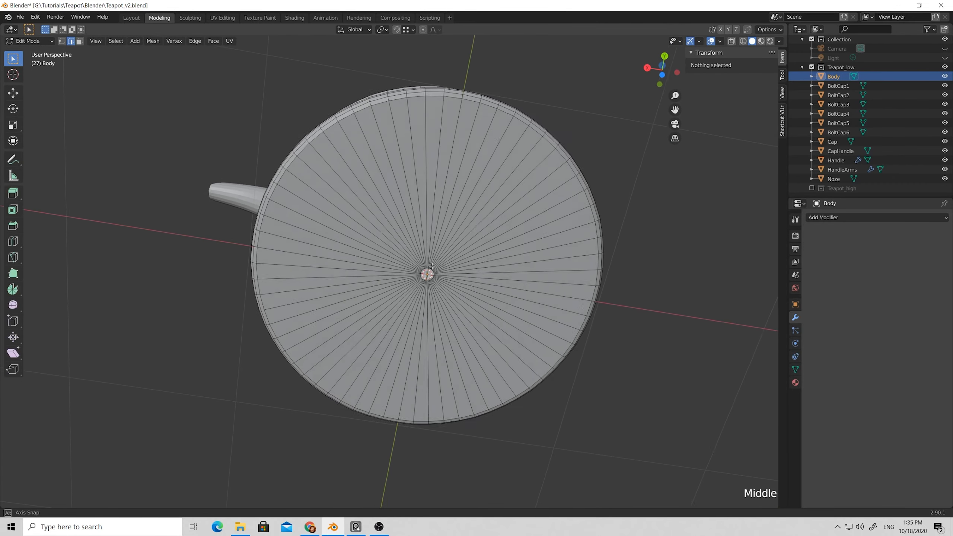
{"action": "scroll", "coordinate": [434, 270], "scroll_direction": "up", "scroll_amount": 2}
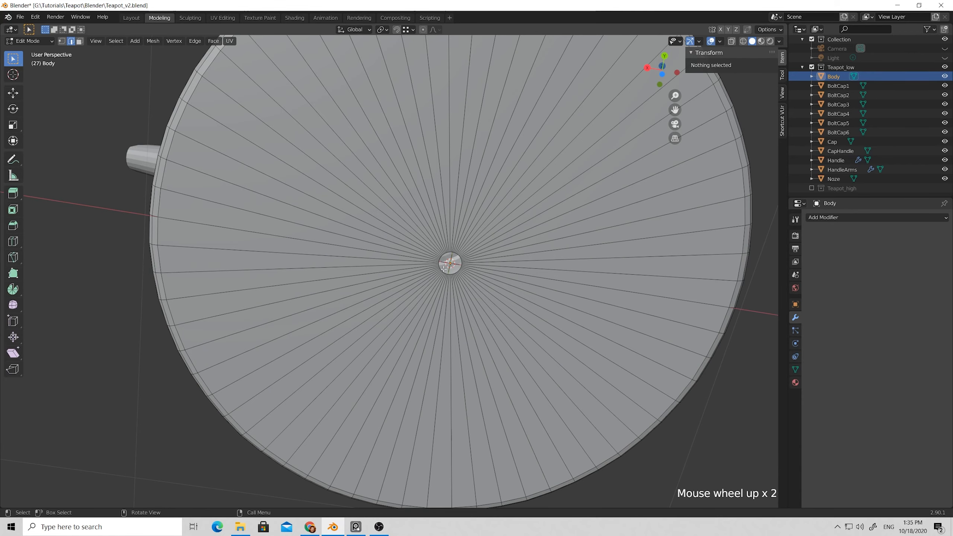
{"action": "left_click", "coordinate": [442, 266], "text": "alt"}
{"action": "middle_click_drag", "start_coordinate": [442, 265], "coordinate": [455, 304]}
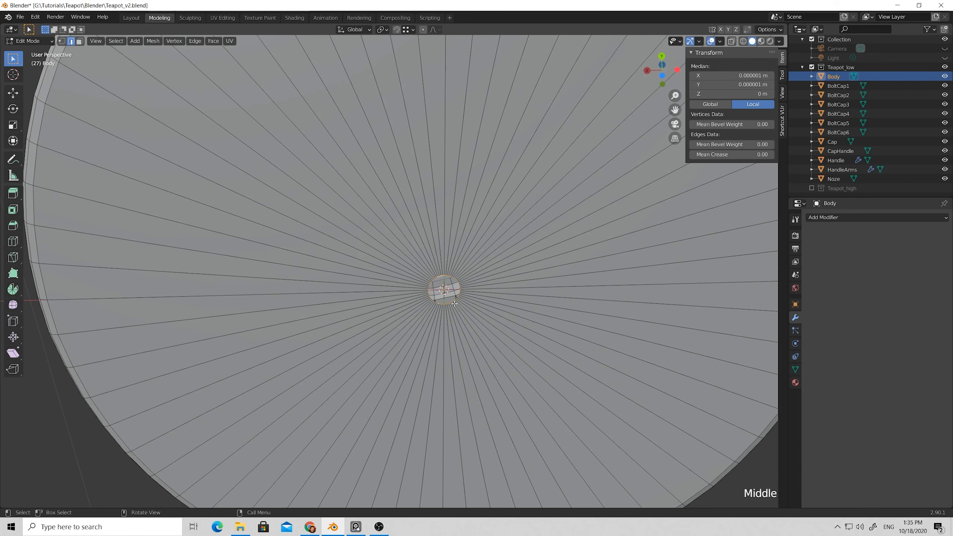
{"action": "key", "text": "1"}
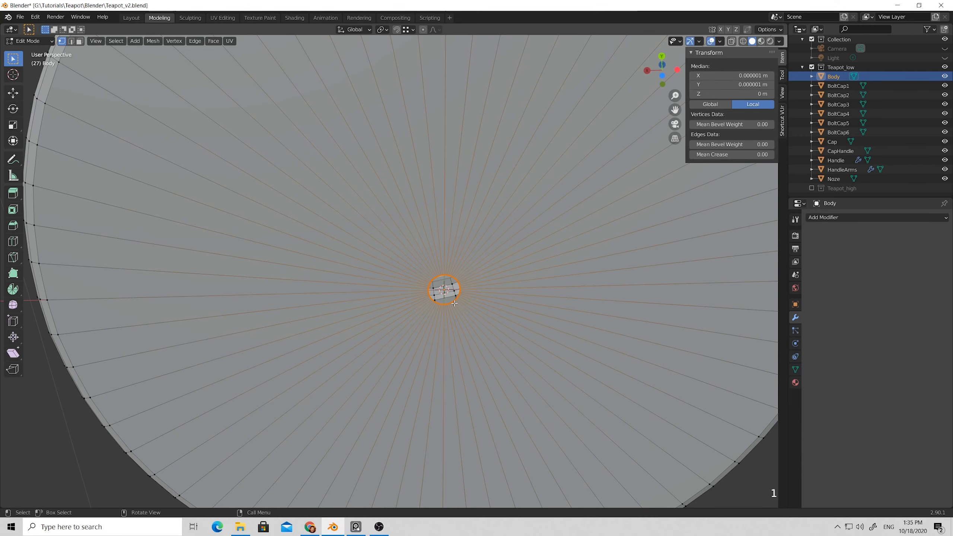
{"action": "key", "text": "m"}
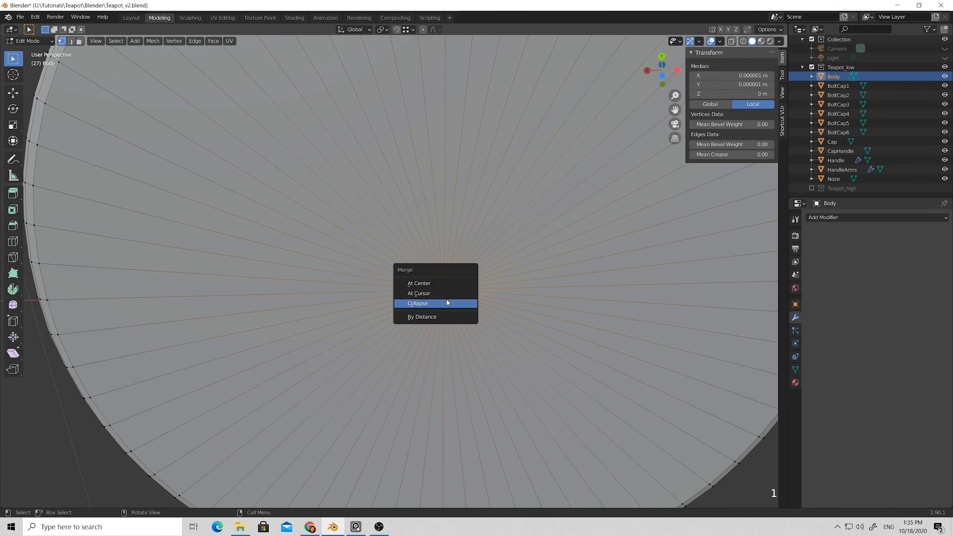
{"action": "left_click", "coordinate": [426, 283]}
{"action": "scroll", "coordinate": [441, 286], "scroll_direction": "down", "scroll_amount": 3}
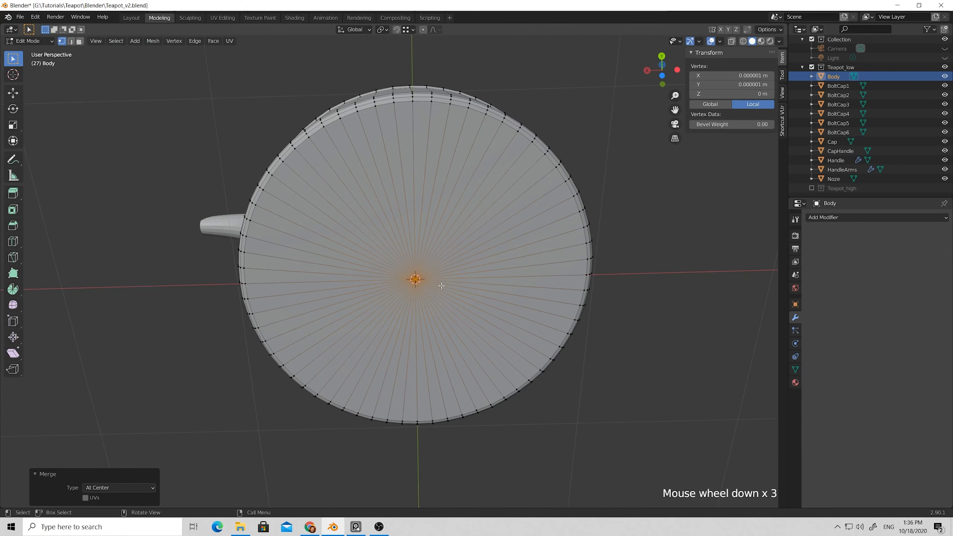
{"action": "key", "text": "Tab"}
{"action": "left_click", "coordinate": [630, 233]}
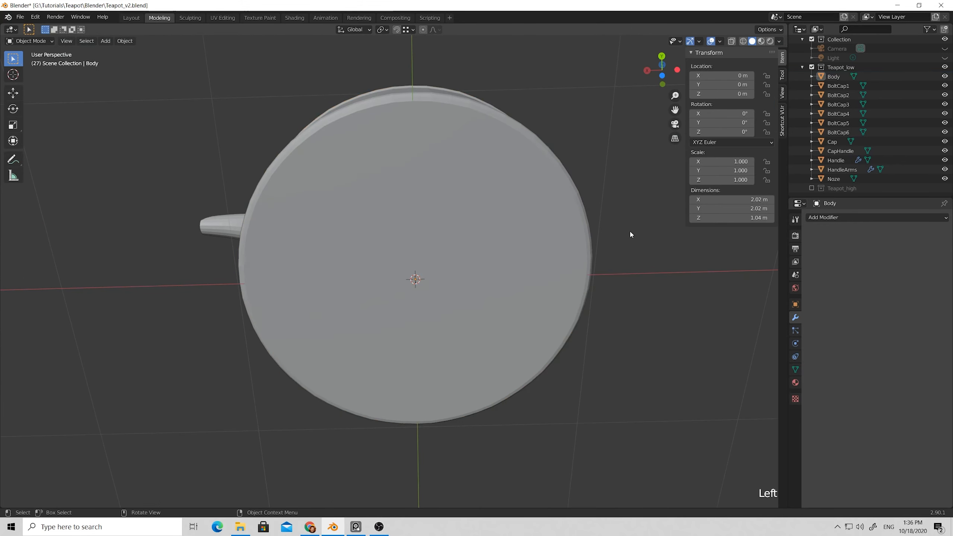
- Look at the handle arms' mesh in Edit Mode, returning to Object Mode with nothing selected
{"action": "scroll", "coordinate": [457, 259], "scroll_direction": "down", "scroll_amount": 3}
{"action": "middle_click_drag", "start_coordinate": [458, 259], "coordinate": [473, 373]}
{"action": "left_click", "coordinate": [477, 276]}
{"action": "key", "text": "Tab"}
{"action": "left_click", "coordinate": [628, 251]}
{"action": "key", "text": "Tab"}
{"action": "left_click", "coordinate": [592, 299]}
{"action": "mouse_move", "coordinate": [571, 301]}
{"action": "middle_mouse_down"}
{"action": "mouse_move", "coordinate": [527, 294]}
{"action": "mouse_move", "coordinate": [617, 297]}
{"action": "mouse_move", "coordinate": [576, 313]}
{"action": "mouse_move", "coordinate": [448, 296]}
{"action": "mouse_move", "coordinate": [441, 254]}
{"action": "mouse_move", "coordinate": [570, 307]}
{"action": "mouse_move", "coordinate": [561, 306]}
{"action": "middle_mouse_up"}
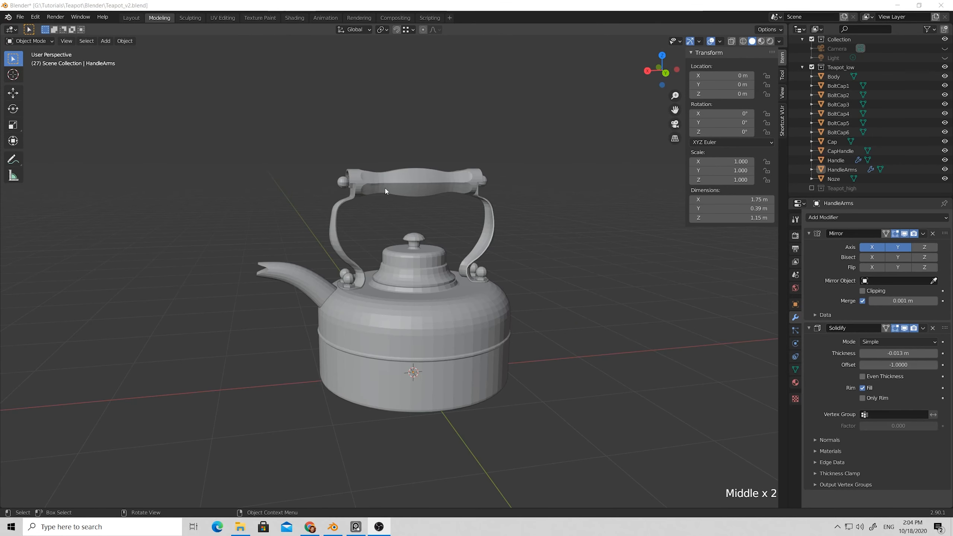
- Select the HandleArms object and turn off the viewport display of its Solidify modifier
{"action": "scroll", "coordinate": [386, 191], "scroll_direction": "up", "scroll_amount": 3}
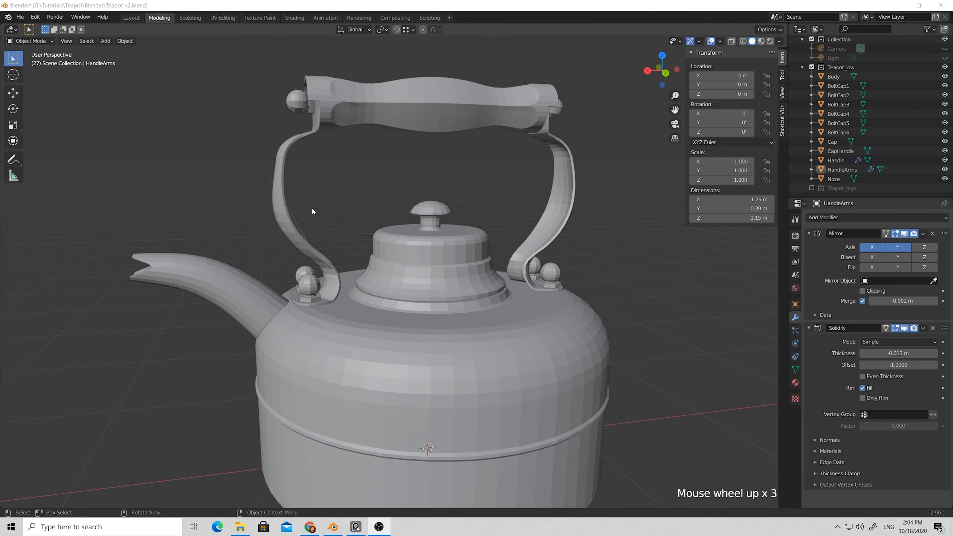
{"action": "left_click", "coordinate": [277, 187]}
{"action": "middle_click_drag", "start_coordinate": [330, 198], "coordinate": [460, 159], "text": "alt"}
{"action": "scroll", "coordinate": [473, 216], "scroll_direction": "up", "scroll_amount": 3}
{"action": "scroll", "coordinate": [472, 216], "scroll_direction": "down", "scroll_amount": 2}
{"action": "middle_click_drag", "start_coordinate": [472, 215], "coordinate": [453, 199]}
{"action": "scroll", "coordinate": [451, 180], "scroll_direction": "up", "scroll_amount": 2}
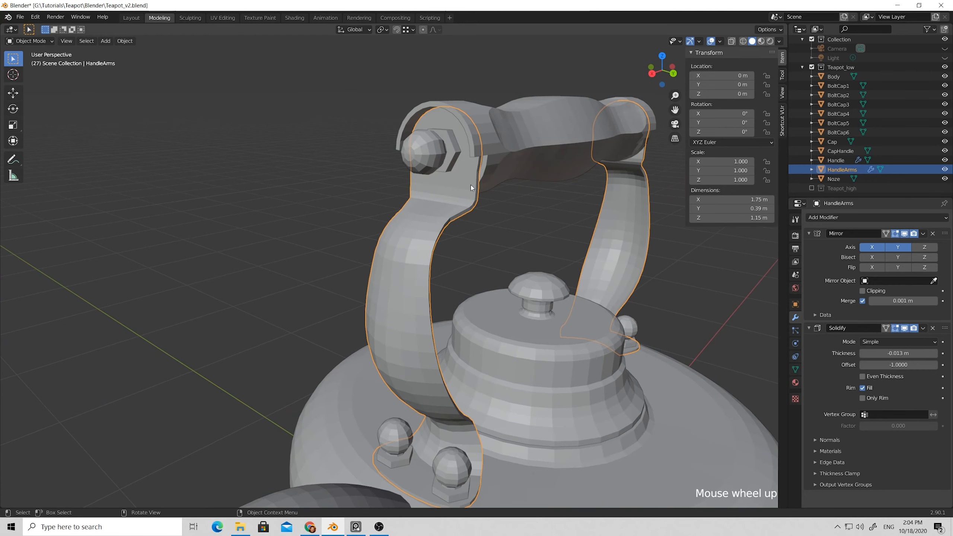
{"action": "left_click", "coordinate": [905, 328]}
- Enter Edit Mode on the handle arms and change the selection tool from Circle Select to Tweak
{"action": "key", "text": "Tab"}
{"action": "scroll", "coordinate": [477, 167], "scroll_direction": "up", "scroll_amount": 2}
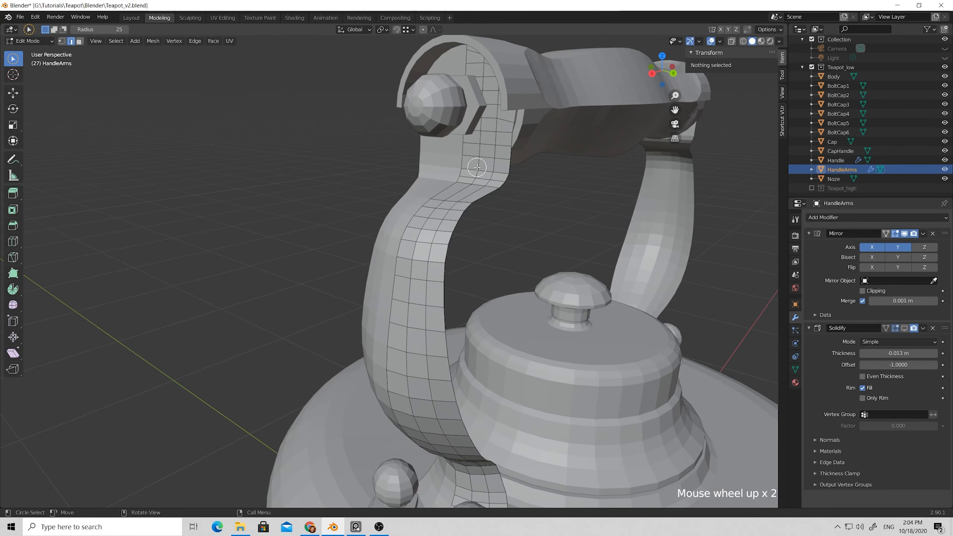
{"action": "middle_click_drag", "start_coordinate": [550, 166], "coordinate": [549, 175], "text": "alt"}
{"action": "middle_click_drag", "start_coordinate": [464, 191], "coordinate": [524, 278]}
{"action": "key", "text": "w"}
{"action": "key", "text": "w"}
{"action": "key", "text": "w"}
{"action": "scroll", "coordinate": [600, 263], "scroll_direction": "up", "scroll_amount": 4}
{"action": "scroll", "coordinate": [605, 265], "scroll_direction": "down", "scroll_amount": 1}
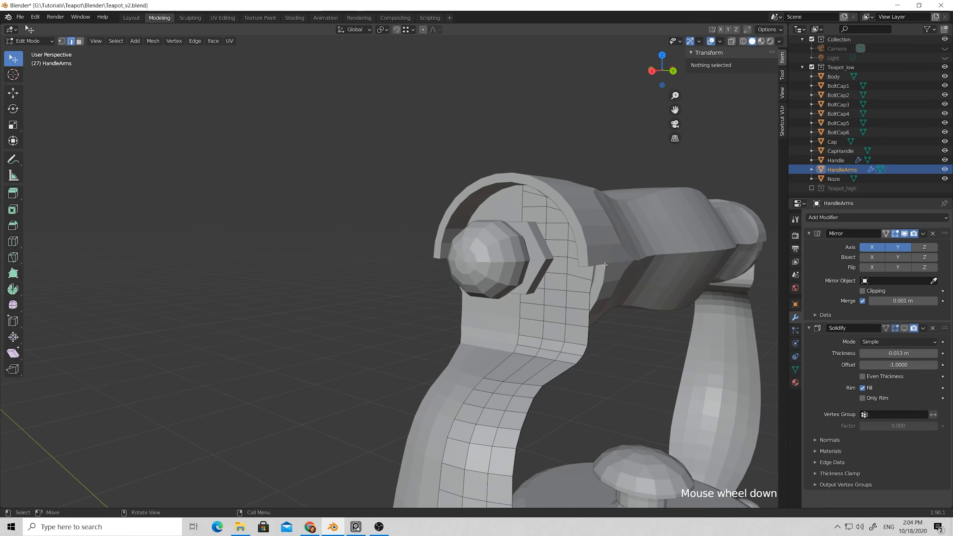
- Hide the body, all six bolt caps, the cap, its knob, the handle and the spout, leaving only HandleArms visible
{"action": "middle_click_drag", "start_coordinate": [533, 287], "coordinate": [525, 281]}
{"action": "left_click", "coordinate": [945, 77]}
{"action": "left_click", "coordinate": [945, 85]}
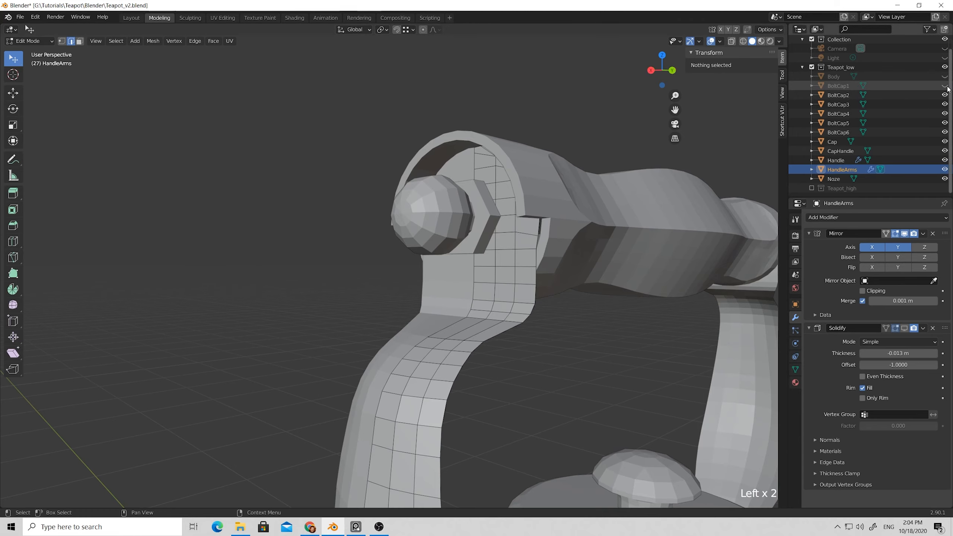
{"action": "left_click", "coordinate": [945, 95]}
{"action": "left_click", "coordinate": [945, 104]}
{"action": "left_click", "coordinate": [944, 123]}
{"action": "left_click", "coordinate": [944, 132]}
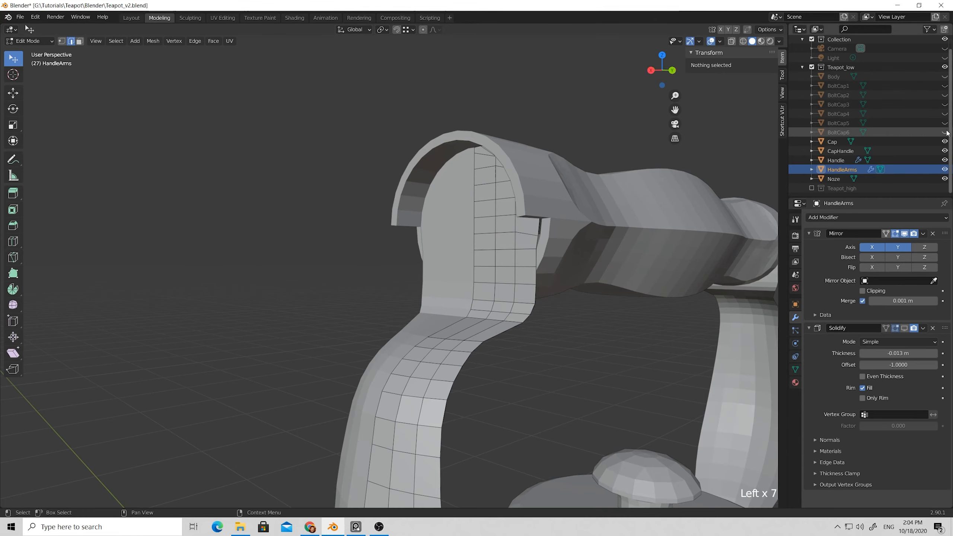
{"action": "left_click", "coordinate": [945, 141]}
{"action": "left_click", "coordinate": [945, 150]}
{"action": "left_click", "coordinate": [944, 160]}
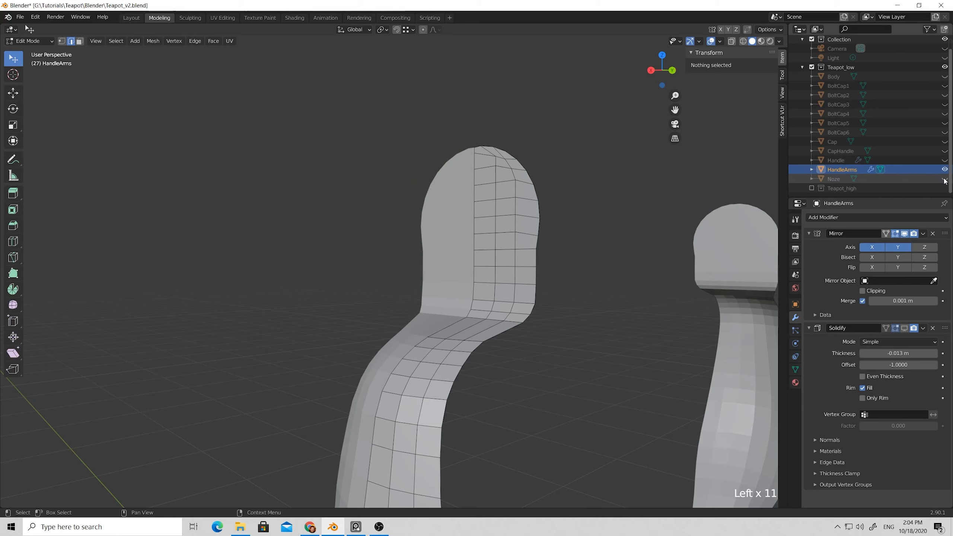
- Merge the inner vertex near the top of the arm's rounded end into the neighbouring centre-line vertex with At Last
{"action": "scroll", "coordinate": [540, 214], "scroll_direction": "up", "scroll_amount": 3}
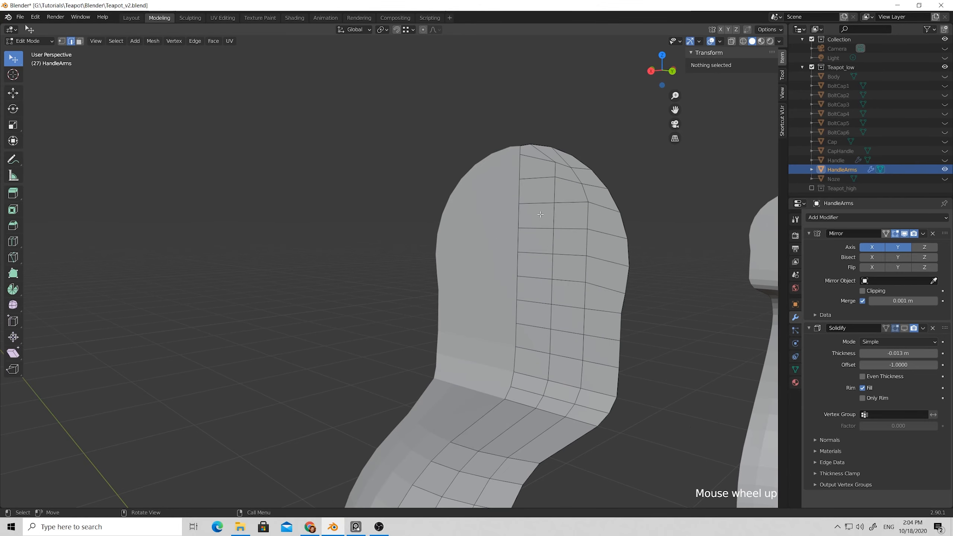
{"action": "key", "text": "1"}
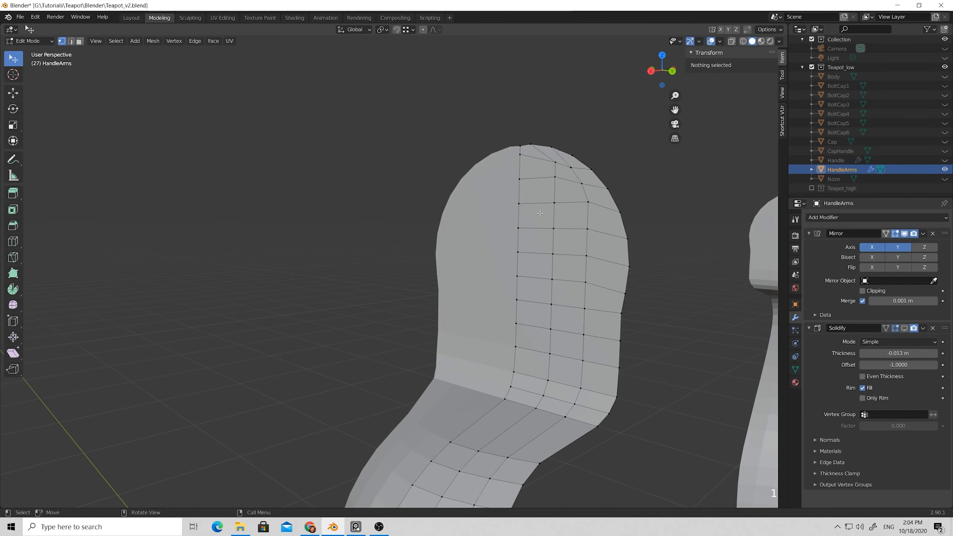
{"action": "left_click", "coordinate": [556, 162]}
{"action": "left_click", "coordinate": [519, 154], "text": "shift"}
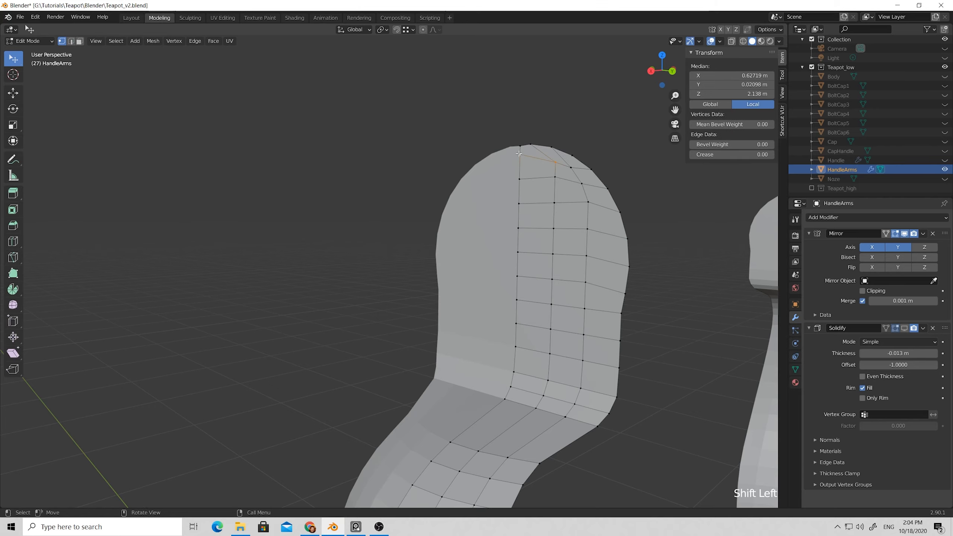
{"action": "key", "text": "m"}
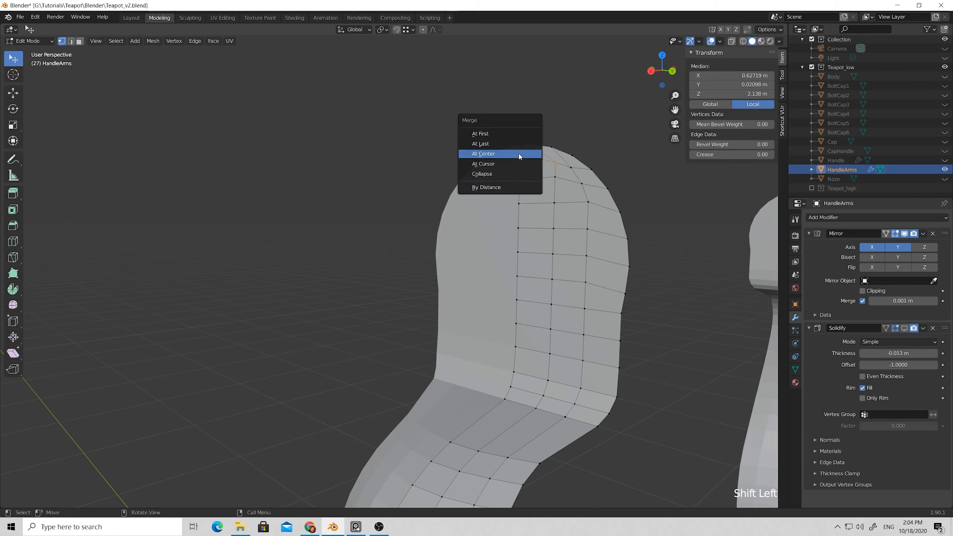
{"action": "left_click", "coordinate": [493, 144]}
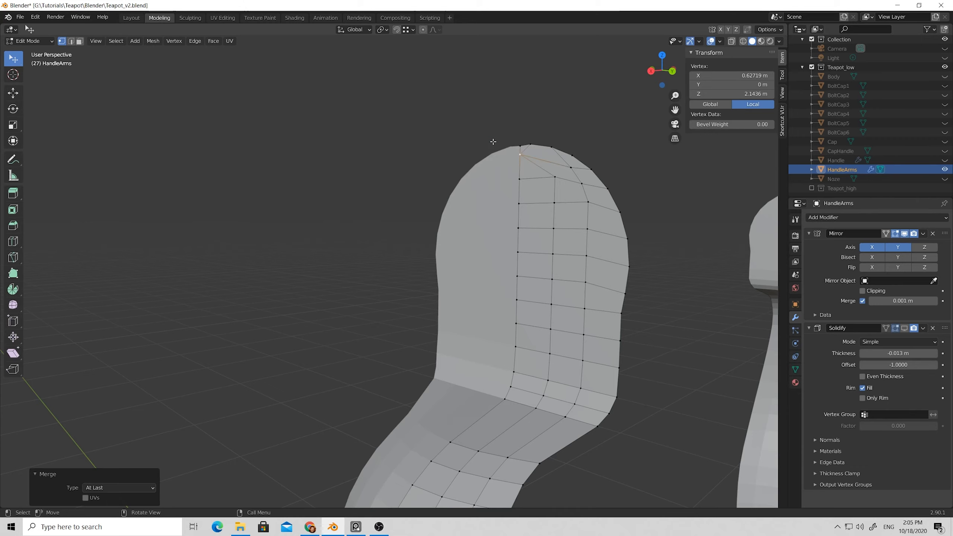
- Try to move the topmost centre-line vertex of the arm's rounded end down, and undo the move
{"action": "left_click", "coordinate": [511, 154]}
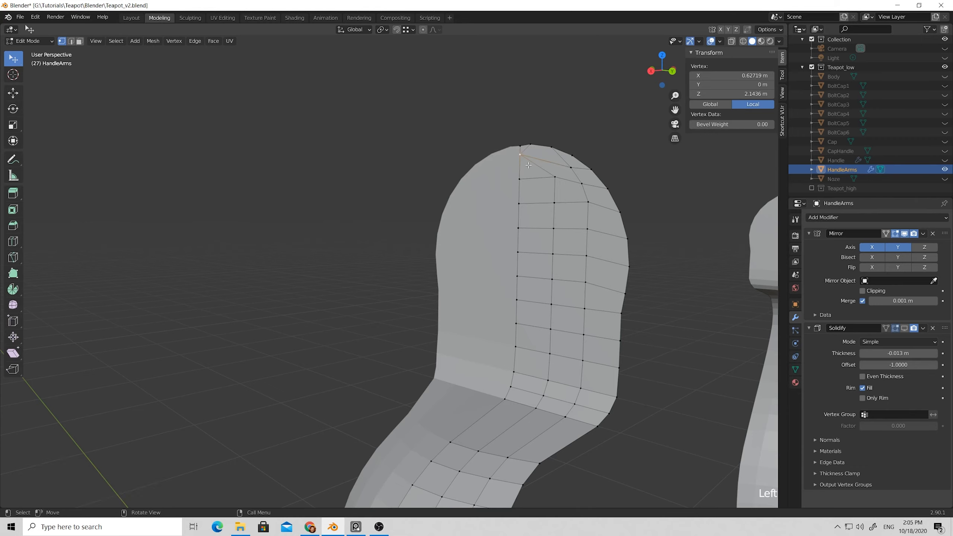
{"action": "key", "text": "g"}
{"action": "left_click", "coordinate": [528, 191]}
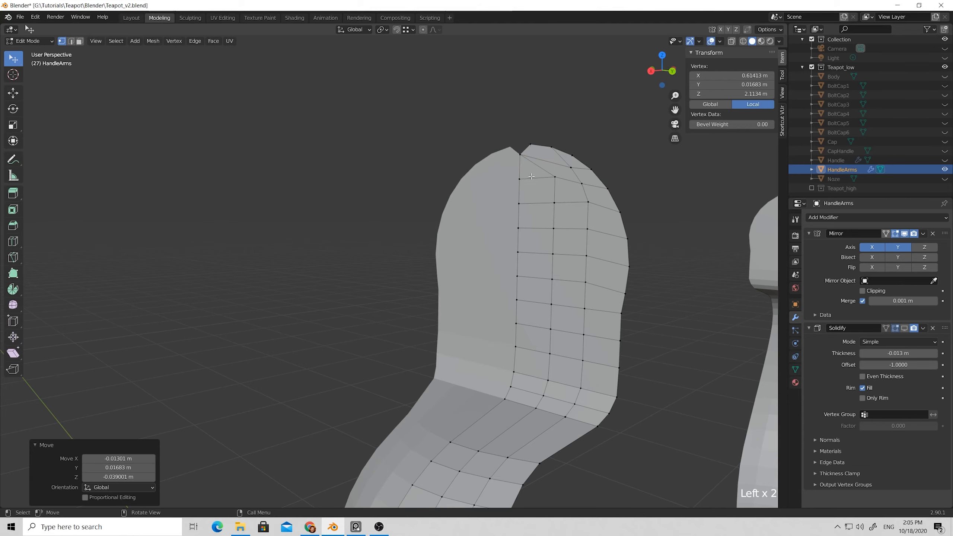
{"action": "key", "text": "ctrl+z"}
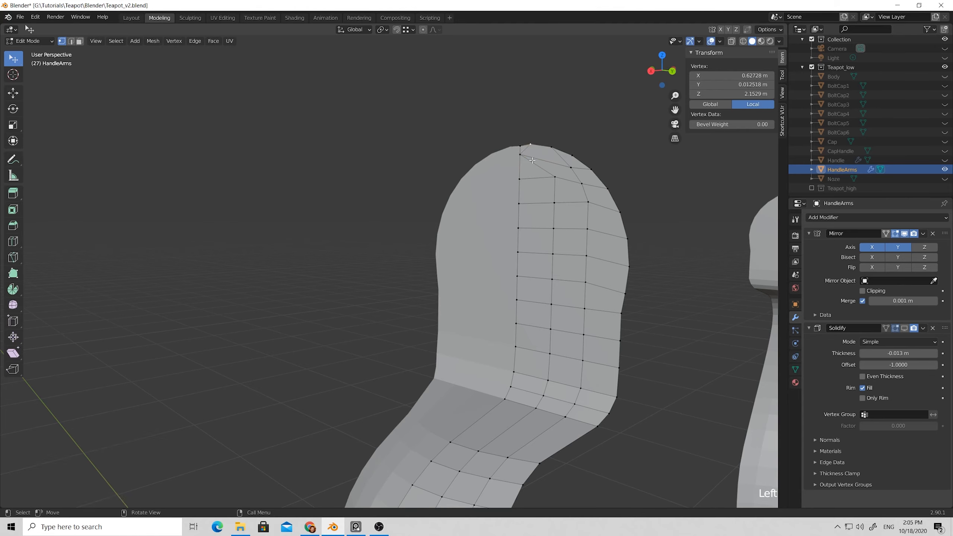
- Switch the selection tool to Box Select
{"action": "key", "text": "w"}
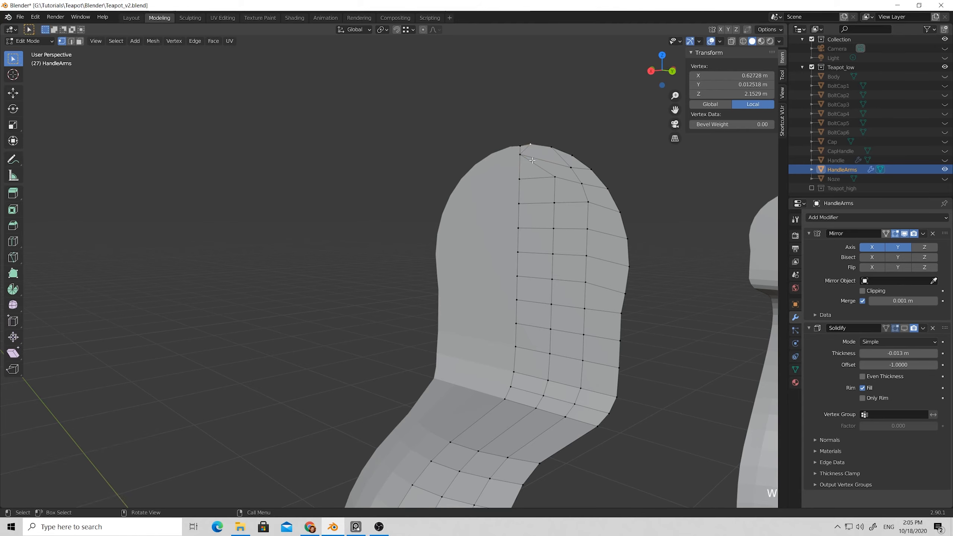
- Lasso-select the inner grid vertices of the arm's rounded end and merge them At Last into the middle centre-line vertex
{"action": "key", "text": "w"}
{"action": "key", "text": "w"}
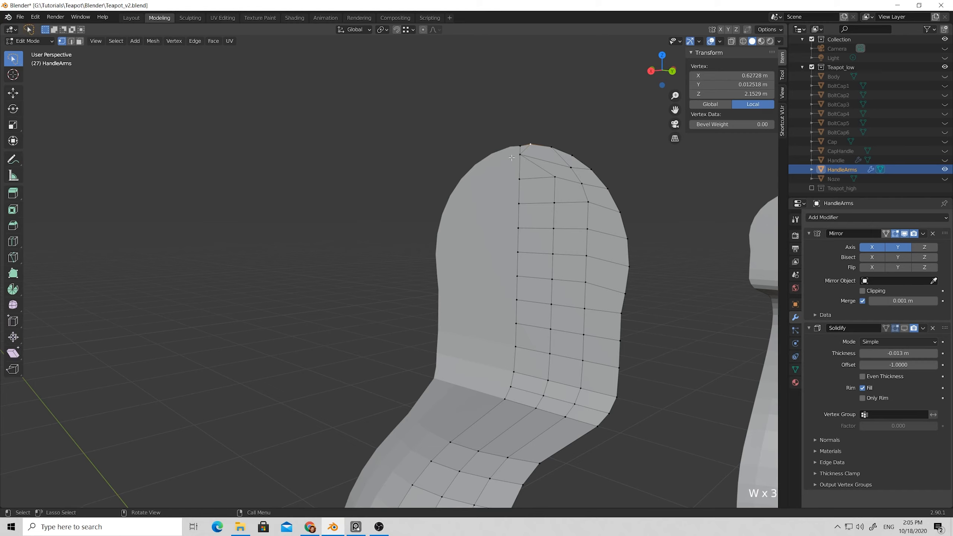
{"action": "mouse_move", "coordinate": [511, 157]}
{"action": "left_mouse_down"}
{"action": "mouse_move", "coordinate": [574, 171]}
{"action": "mouse_move", "coordinate": [596, 197]}
{"action": "mouse_move", "coordinate": [616, 291]}
{"action": "mouse_move", "coordinate": [602, 349]}
{"action": "mouse_move", "coordinate": [533, 375]}
{"action": "mouse_move", "coordinate": [503, 349]}
{"action": "left_mouse_up"}
{"action": "key", "text": "ctrl"}
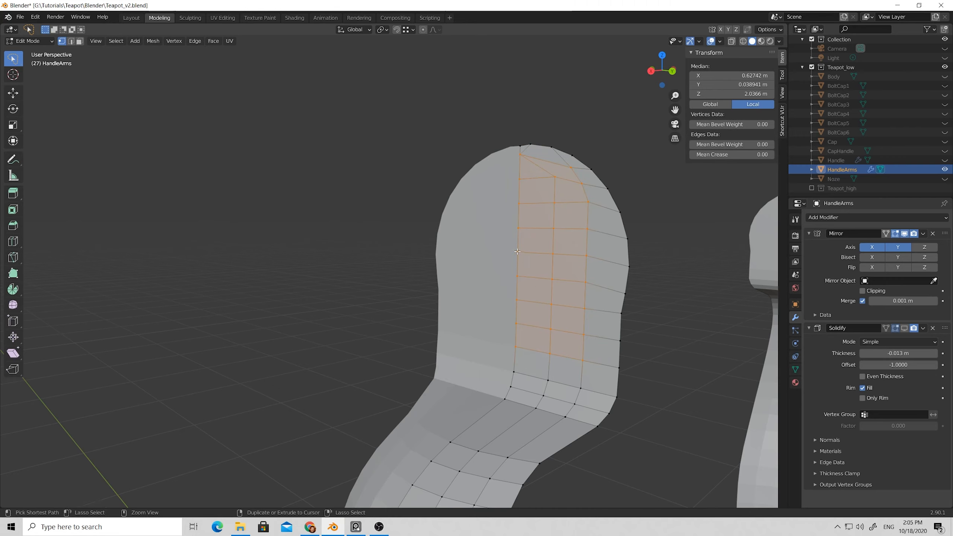
{"action": "left_click", "coordinate": [517, 264], "text": "shift"}
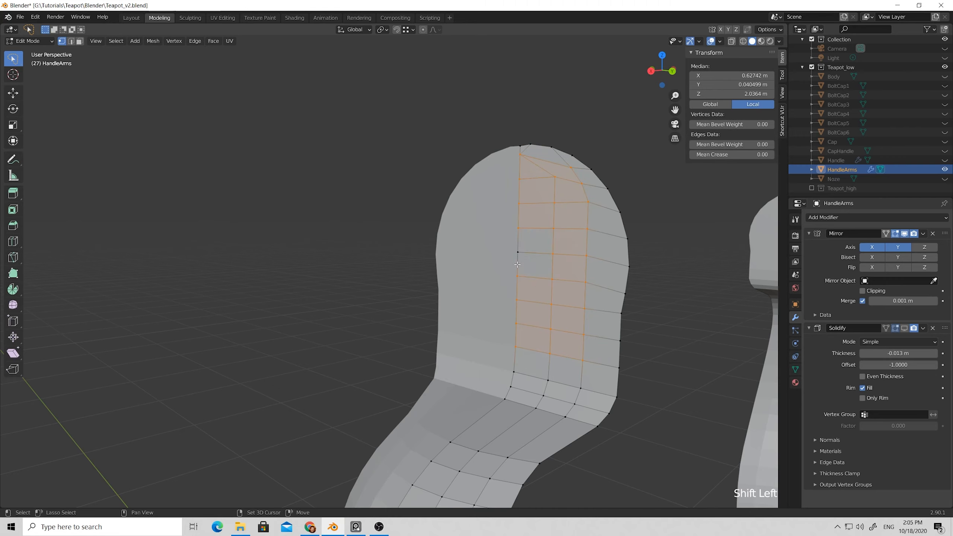
{"action": "left_click", "coordinate": [522, 251], "text": "shift"}
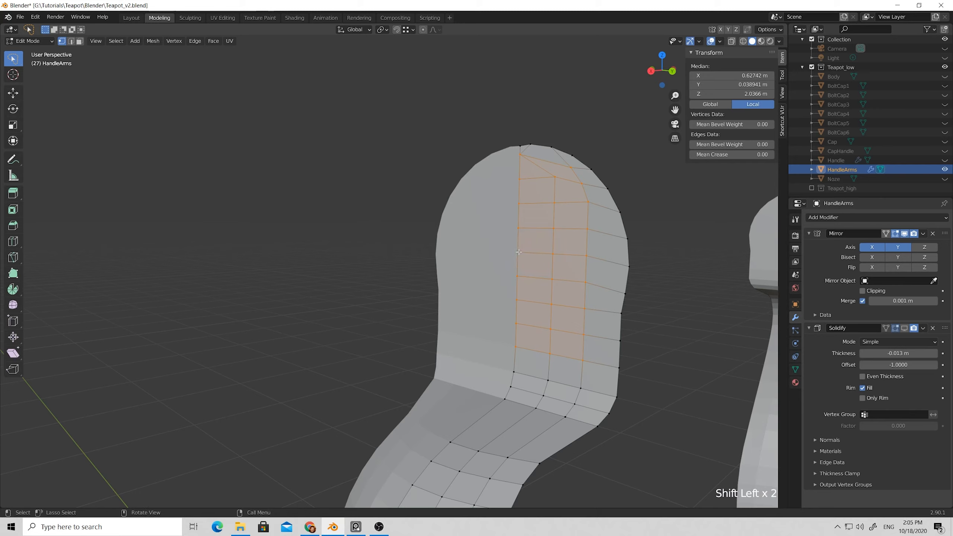
{"action": "key", "text": "m"}
{"action": "left_click", "coordinate": [487, 254]}
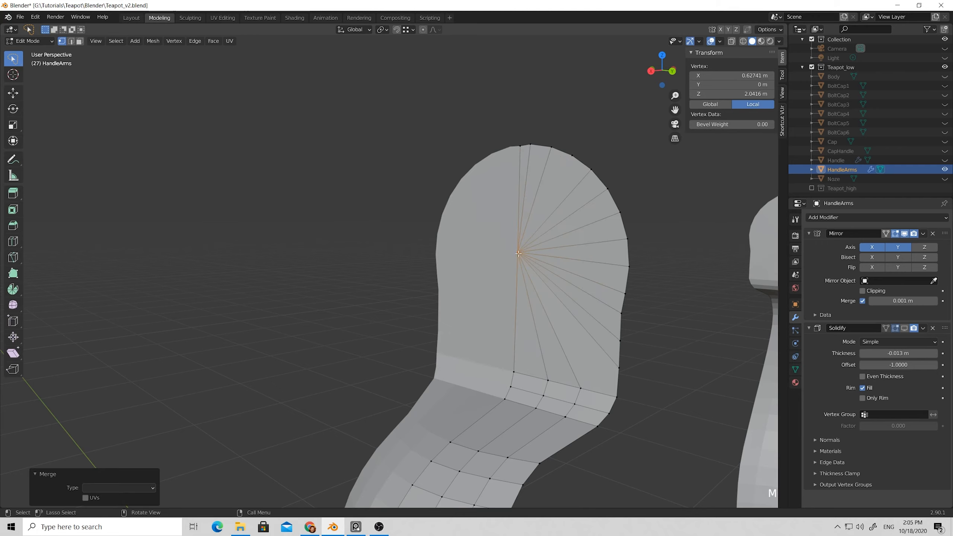
{"action": "left_click", "coordinate": [655, 227]}
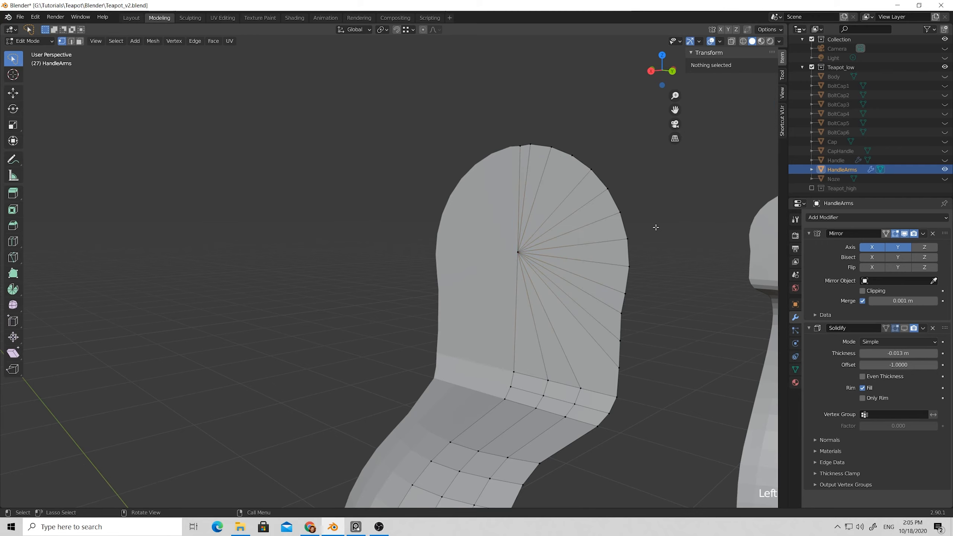
- Knife-cut an edge from the unconnected vertex on the upper curved rim to the fan's centre vertex
{"action": "middle_click_drag", "start_coordinate": [541, 245], "coordinate": [514, 252]}
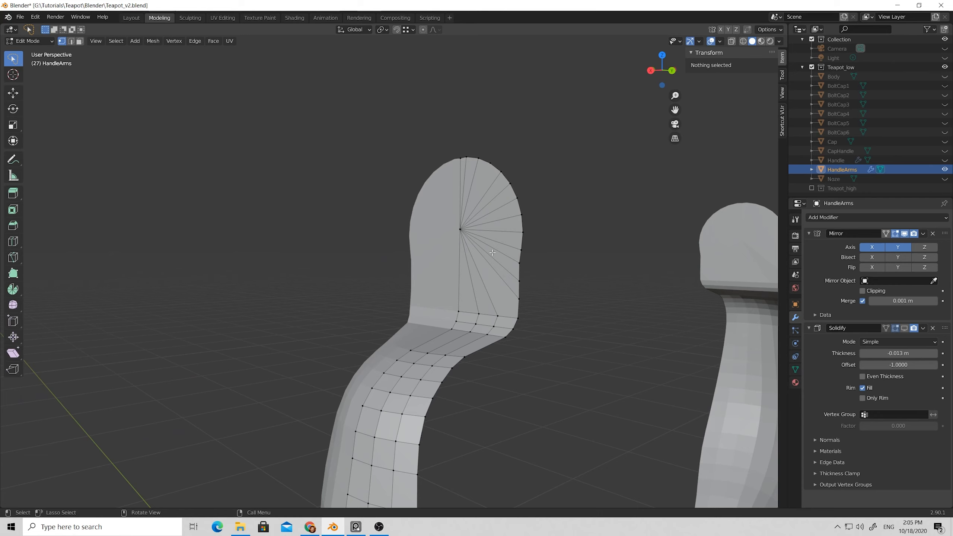
{"action": "scroll", "coordinate": [492, 253], "scroll_direction": "up", "scroll_amount": 3}
{"action": "left_click", "coordinate": [672, 186]}
{"action": "key", "text": "k"}
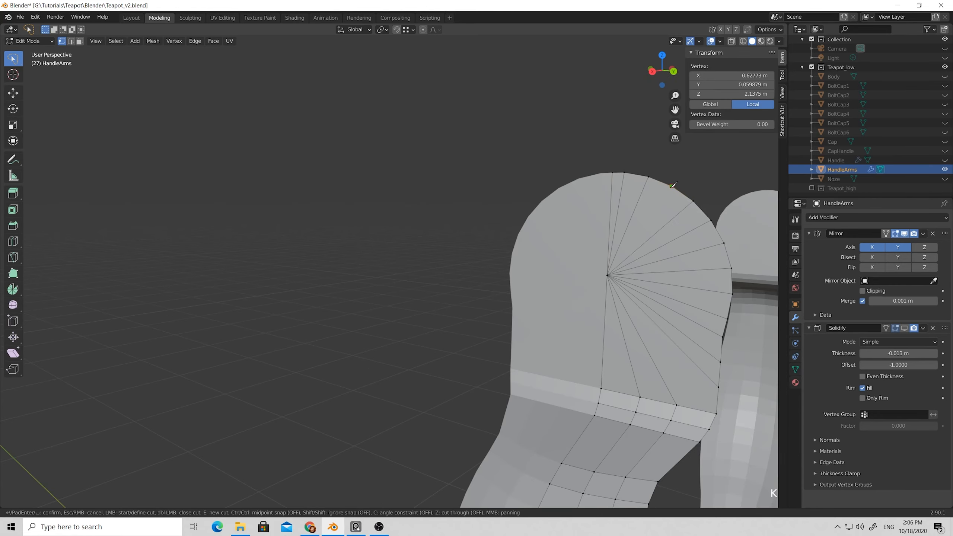
{"action": "left_click", "coordinate": [608, 274]}
{"action": "key", "text": "Return"}
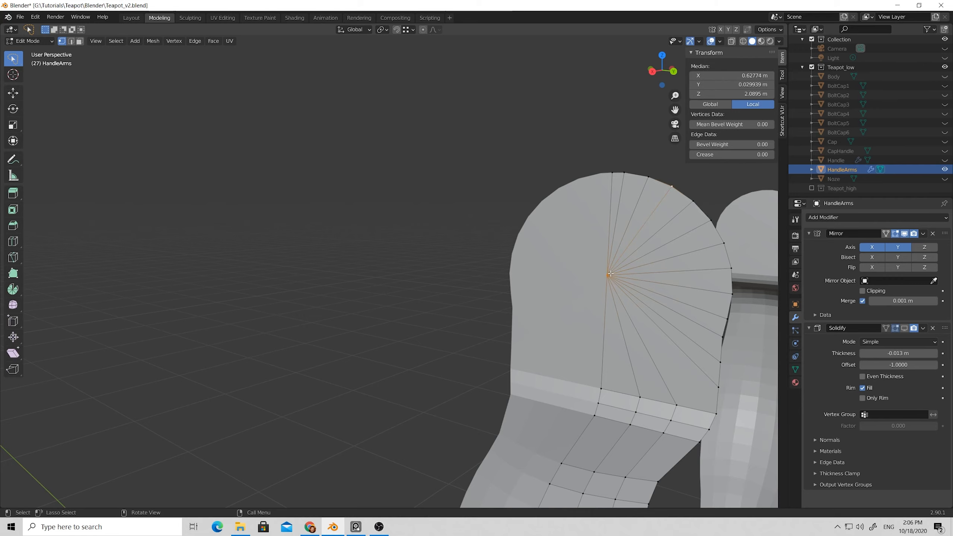
{"action": "left_click", "coordinate": [520, 211]}
- Knife-cut an edge from the outer lower corner of the rounded end's flat face to the fan's centre vertex
{"action": "scroll", "coordinate": [487, 201], "scroll_direction": "down", "scroll_amount": 2}
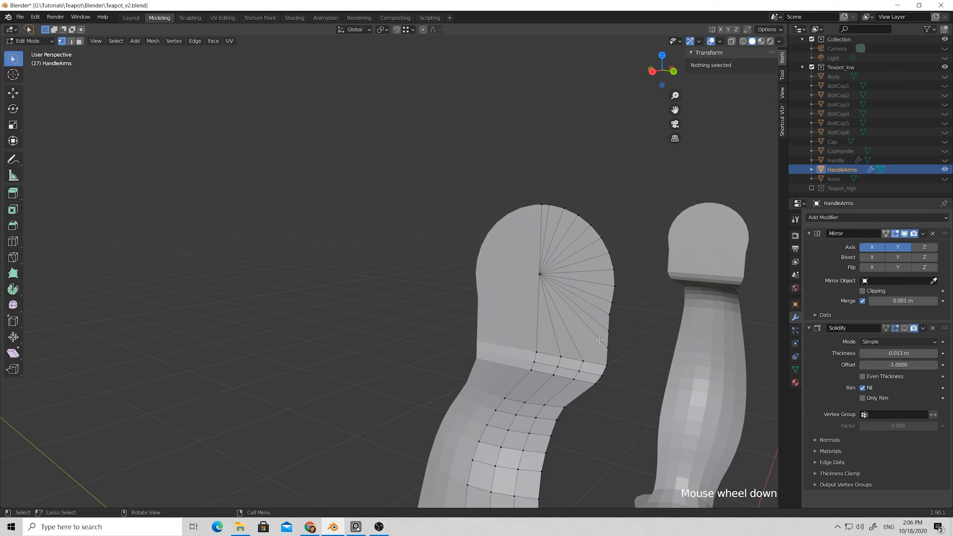
{"action": "key", "text": "k"}
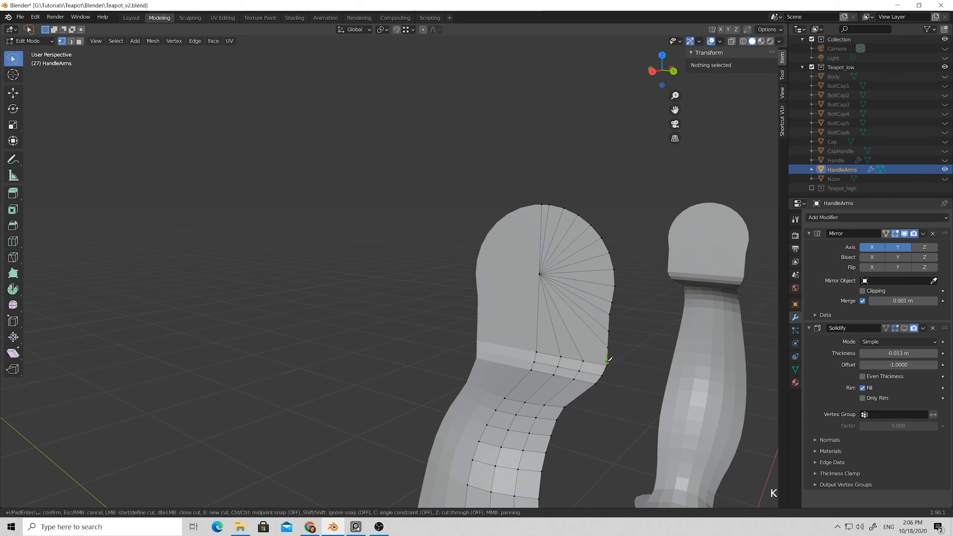
{"action": "left_click", "coordinate": [607, 364]}
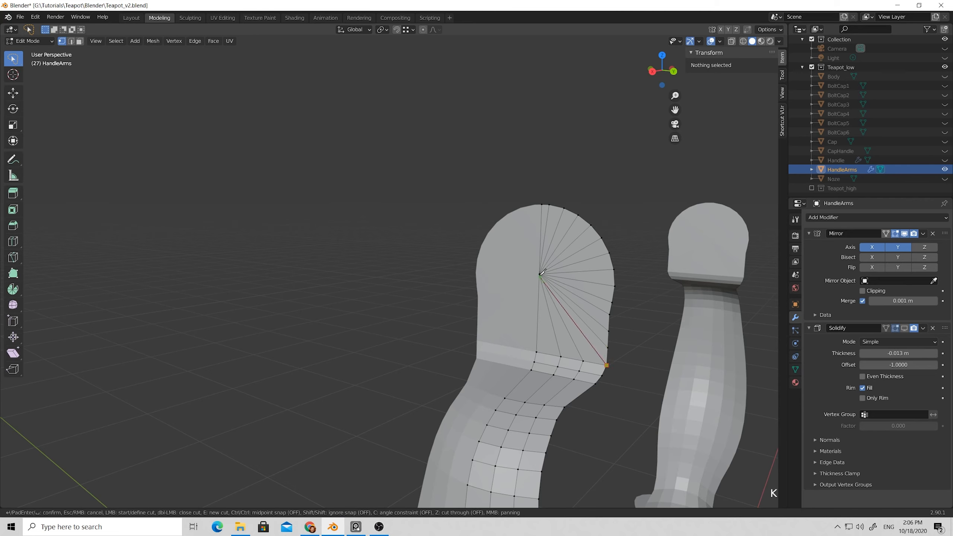
{"action": "left_click", "coordinate": [540, 274]}
{"action": "key", "text": "Return"}
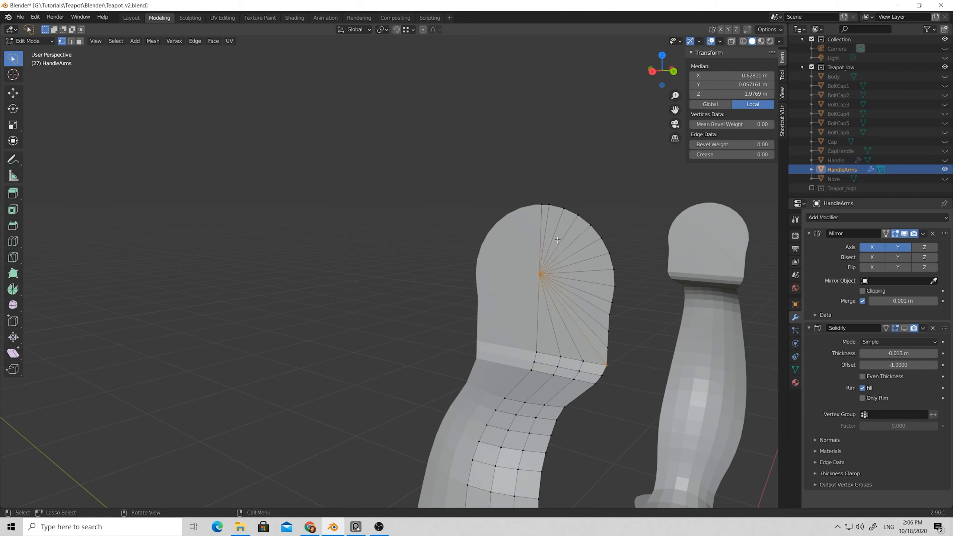
{"action": "left_click", "coordinate": [600, 172]}
- Return HandleArms to Object Mode, turn on the Solidify modifier's viewport display and deselect the object
{"action": "mouse_move", "coordinate": [601, 216]}
{"action": "middle_mouse_down"}
{"action": "mouse_move", "coordinate": [643, 205]}
{"action": "mouse_move", "coordinate": [600, 220]}
{"action": "middle_mouse_up"}
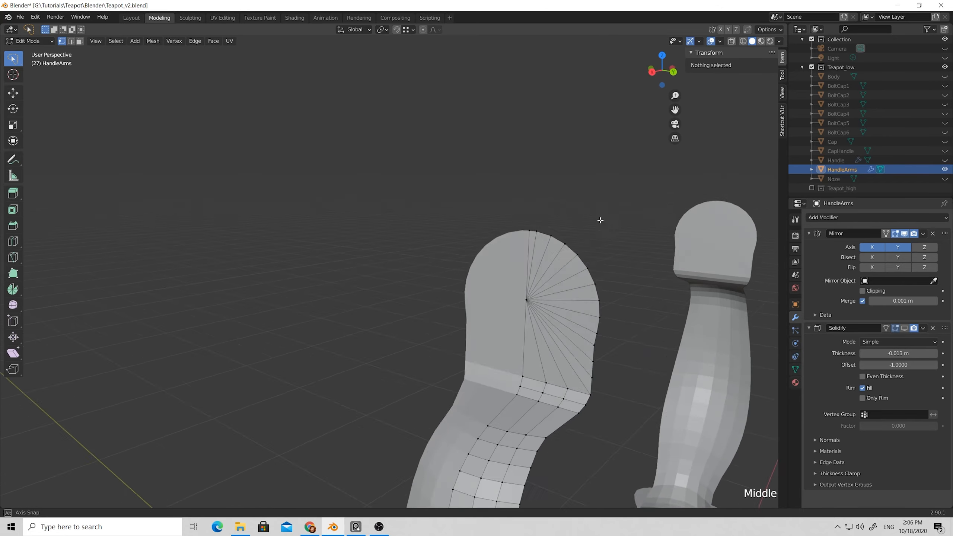
{"action": "scroll", "coordinate": [597, 220], "scroll_direction": "down", "scroll_amount": 2}
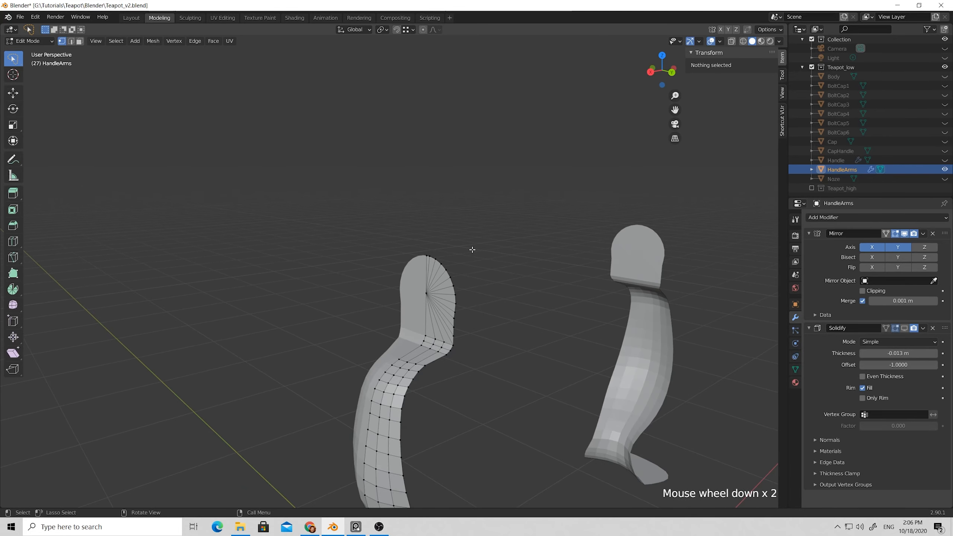
{"action": "key", "text": "Tab"}
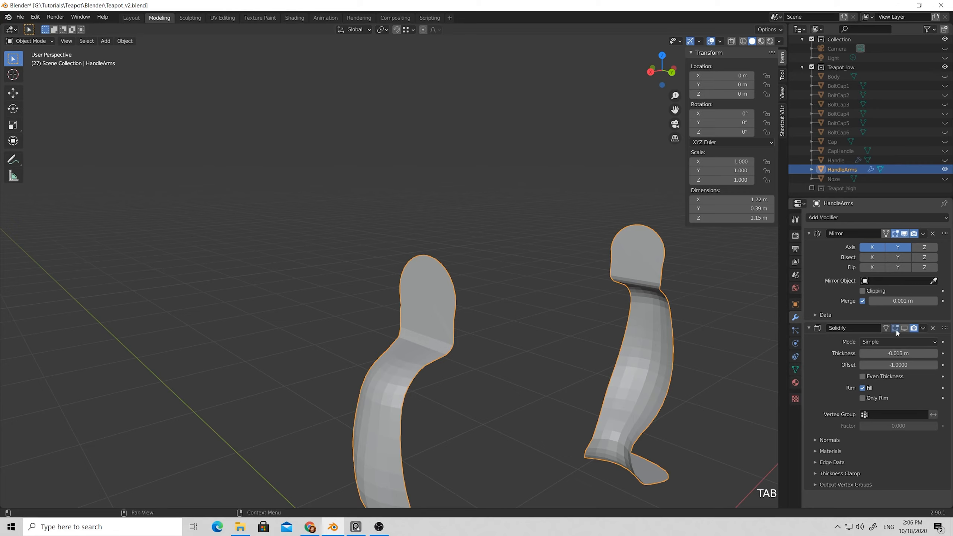
{"action": "left_click", "coordinate": [541, 270]}
{"action": "left_click", "coordinate": [533, 271]}
{"action": "middle_click_drag", "start_coordinate": [524, 271], "coordinate": [452, 256]}
{"action": "scroll", "coordinate": [452, 255], "scroll_direction": "down", "scroll_amount": 2}
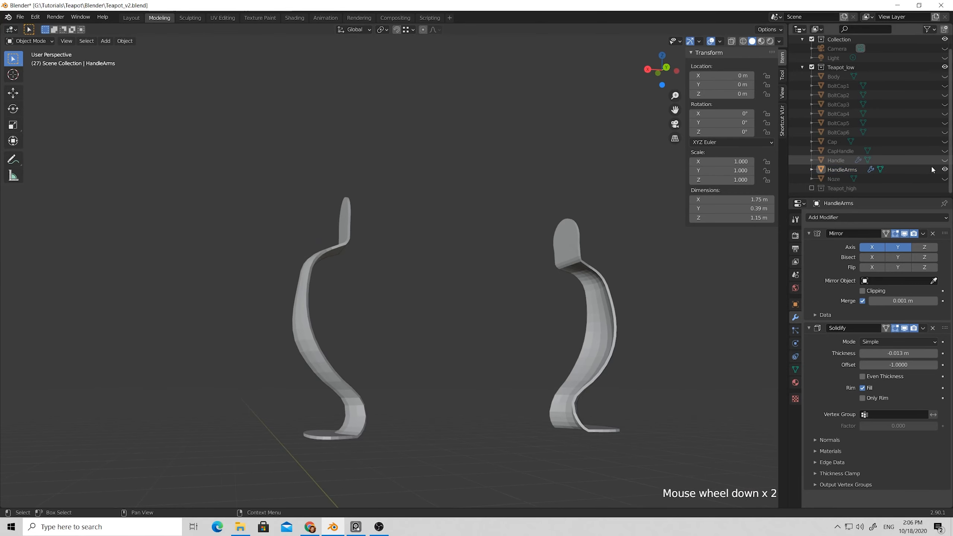
- Unhide the spout, handle, cap knob, cap, all six bolt caps and the body
{"action": "left_click", "coordinate": [944, 179]}
{"action": "left_click", "coordinate": [945, 160]}
{"action": "left_click", "coordinate": [945, 151]}
{"action": "left_click", "coordinate": [945, 142]}
{"action": "left_click", "coordinate": [945, 132]}
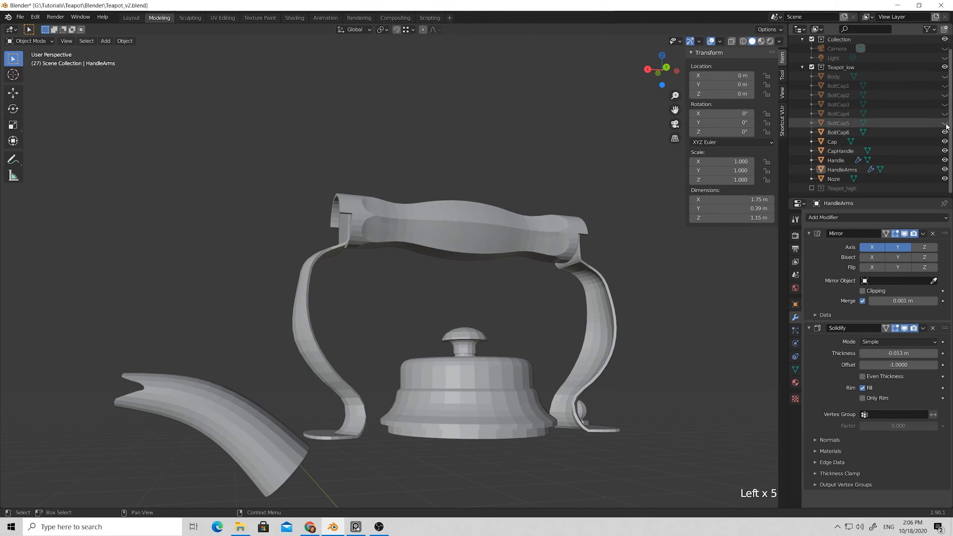
{"action": "left_click", "coordinate": [944, 123]}
{"action": "left_click", "coordinate": [944, 114]}
{"action": "left_click", "coordinate": [945, 104]}
{"action": "left_click", "coordinate": [945, 95]}
{"action": "left_click", "coordinate": [945, 86]}
{"action": "left_click", "coordinate": [945, 76]}
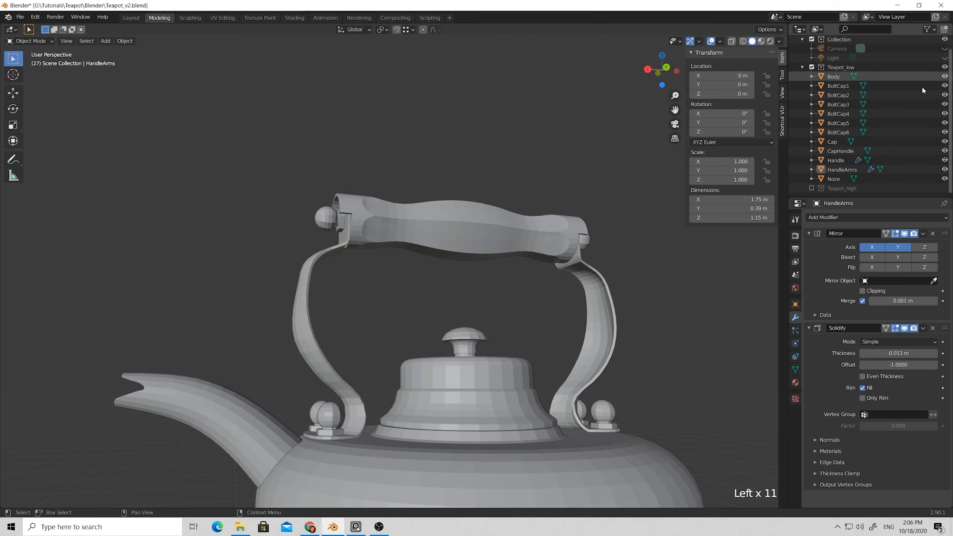
- Select the handle and examine its Mirror modifier and its fit on the teapot
{"action": "scroll", "coordinate": [553, 185], "scroll_direction": "down", "scroll_amount": 1}
{"action": "middle_click_drag", "start_coordinate": [552, 185], "coordinate": [550, 223]}
{"action": "left_click", "coordinate": [469, 271]}
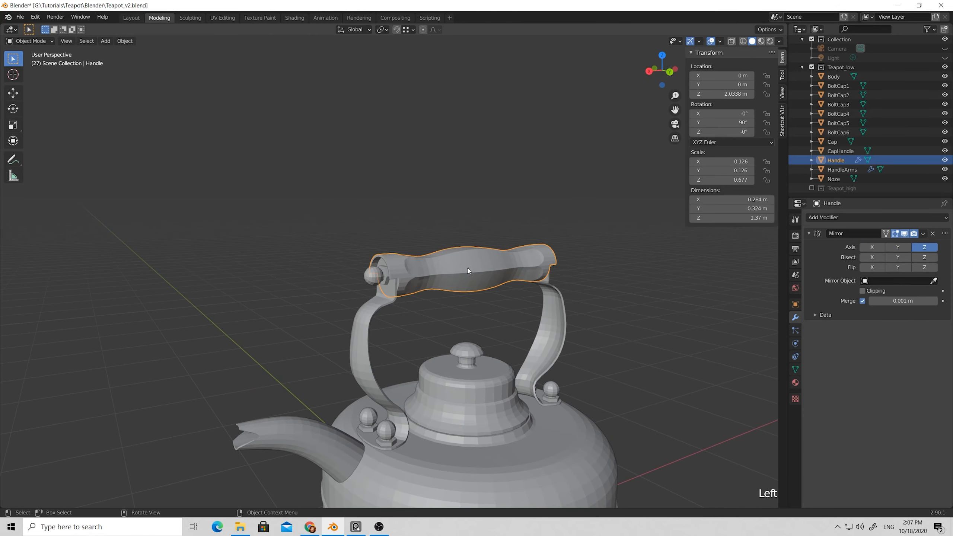
{"action": "scroll", "coordinate": [421, 265], "scroll_direction": "down", "scroll_amount": 2}
{"action": "middle_click_drag", "start_coordinate": [399, 241], "coordinate": [514, 271]}
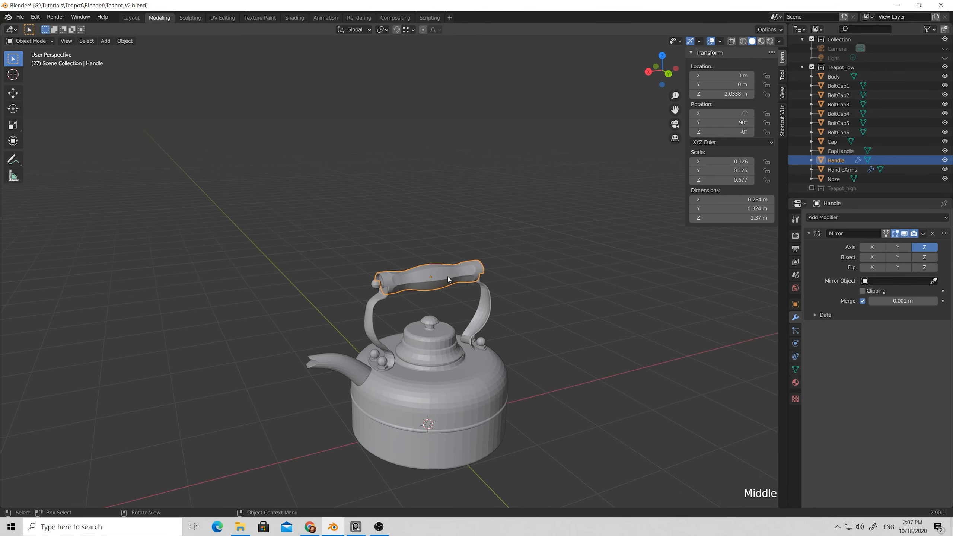
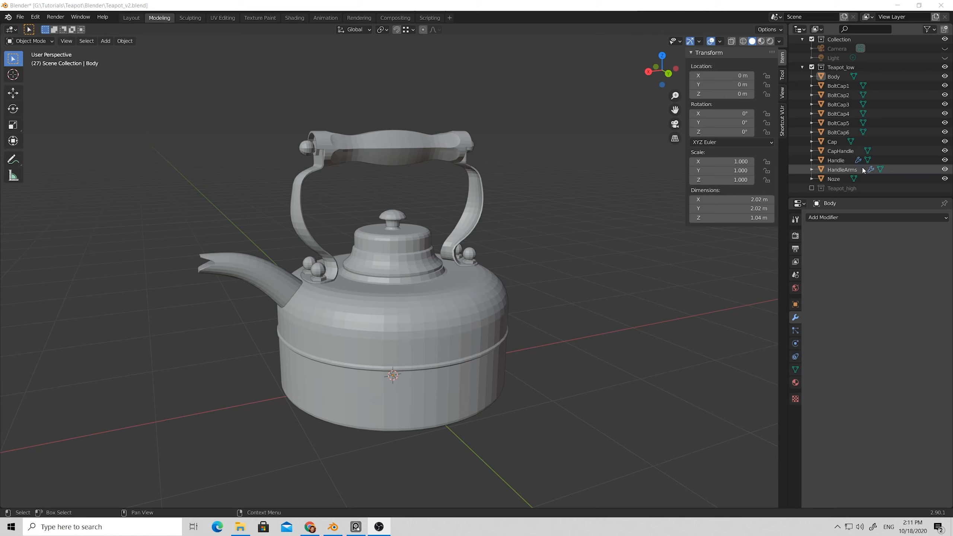
- Select all objects in the Teapot_low collection and apply Visual Geometry to Mesh to bake their modifiers
{"action": "left_click_drag", "start_coordinate": [148, 93], "coordinate": [630, 452]}
{"action": "left_click", "coordinate": [804, 67]}
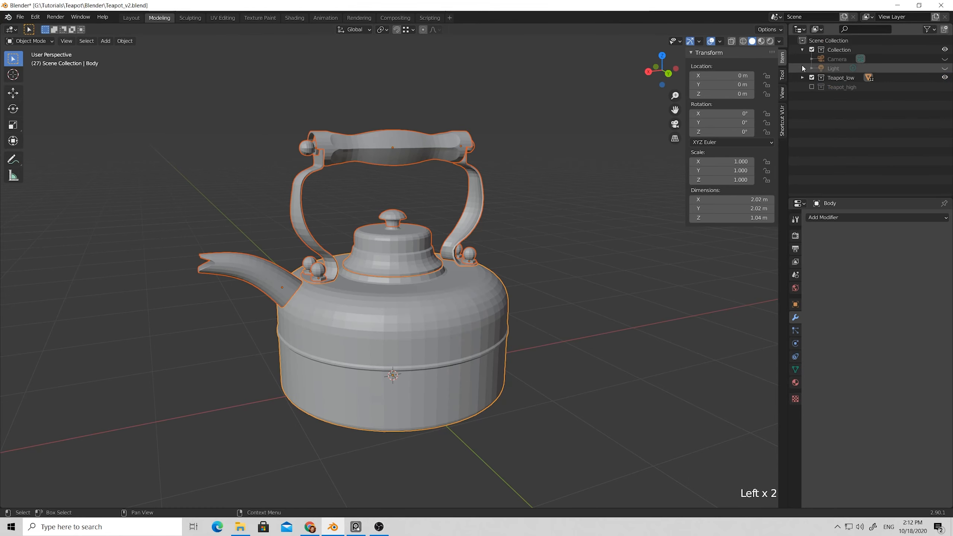
{"action": "left_click", "coordinate": [803, 77]}
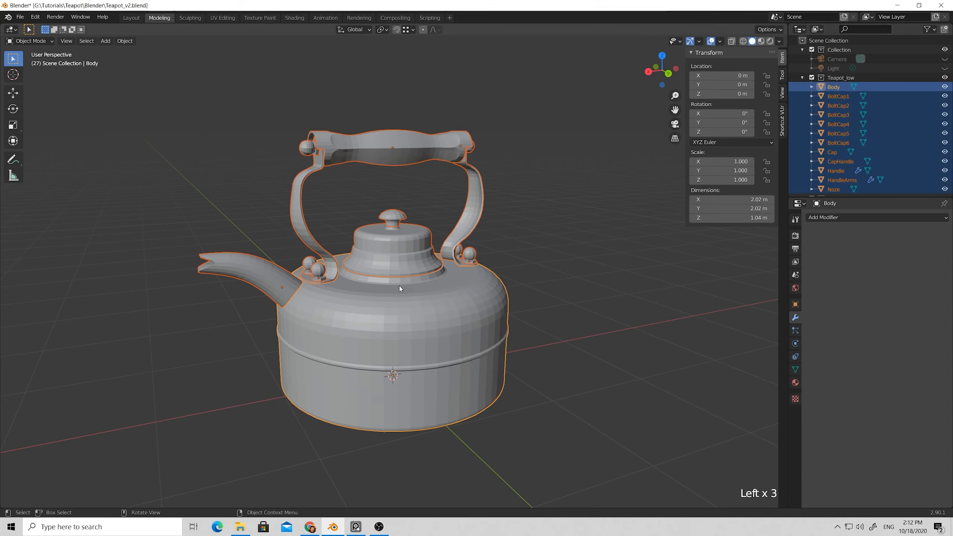
{"action": "left_click", "coordinate": [126, 41]}
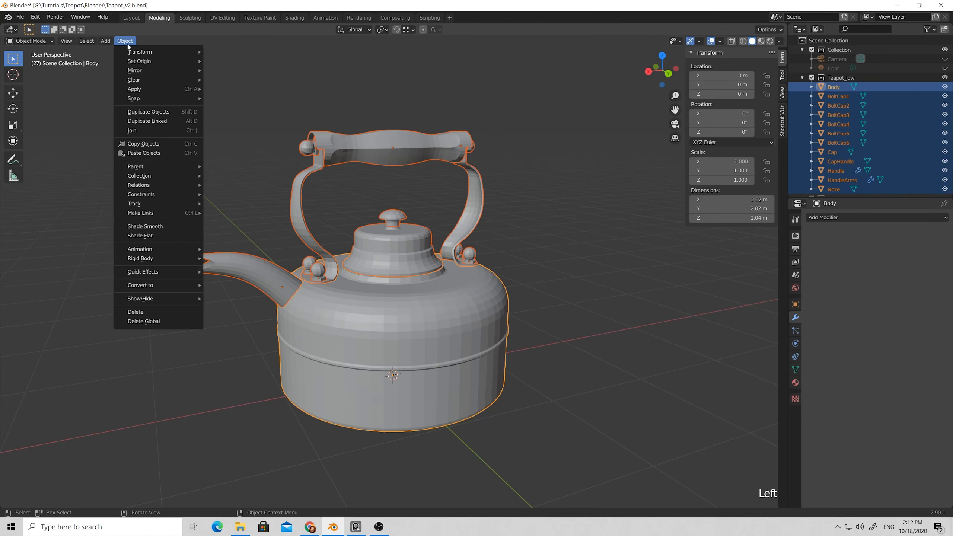
{"action": "mouse_move", "coordinate": [140, 90]}
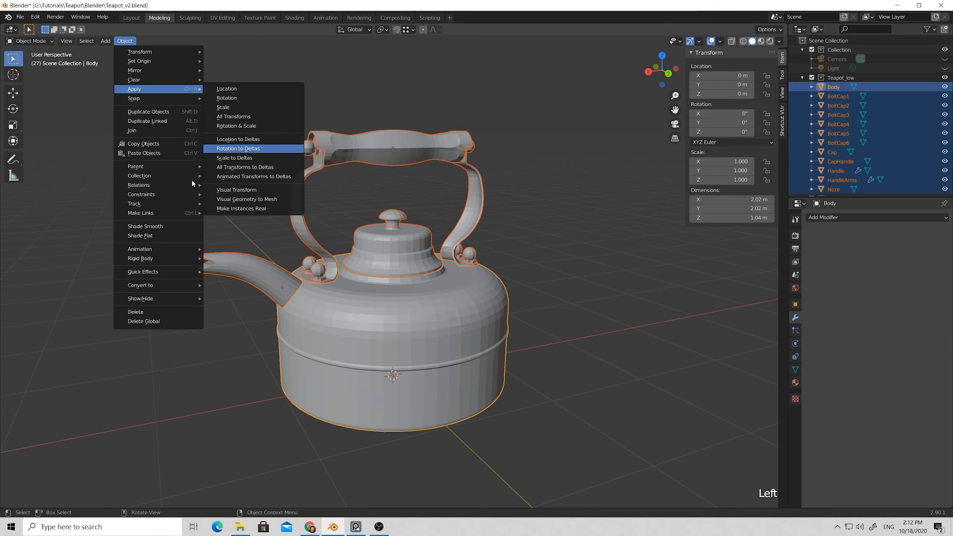
{"action": "mouse_move", "coordinate": [174, 89]}
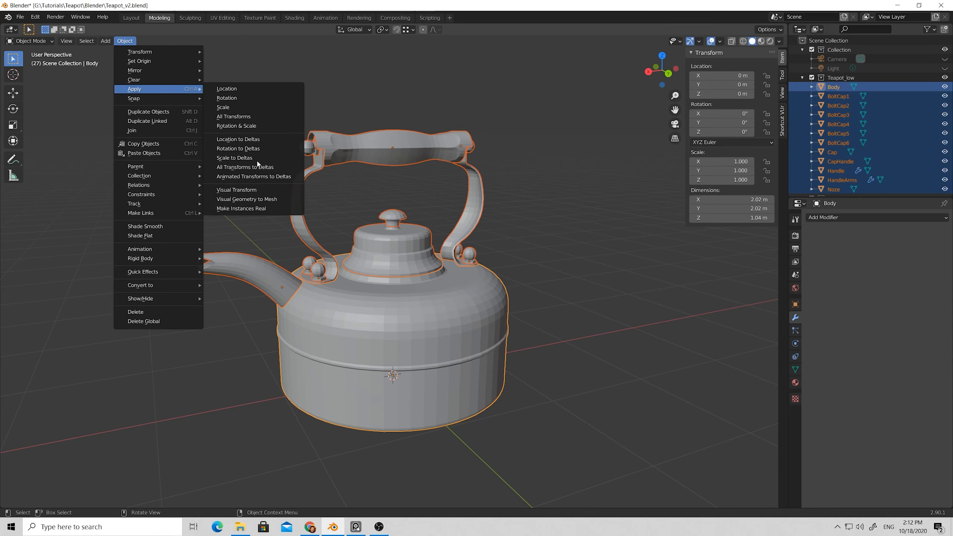
{"action": "left_click", "coordinate": [269, 204]}
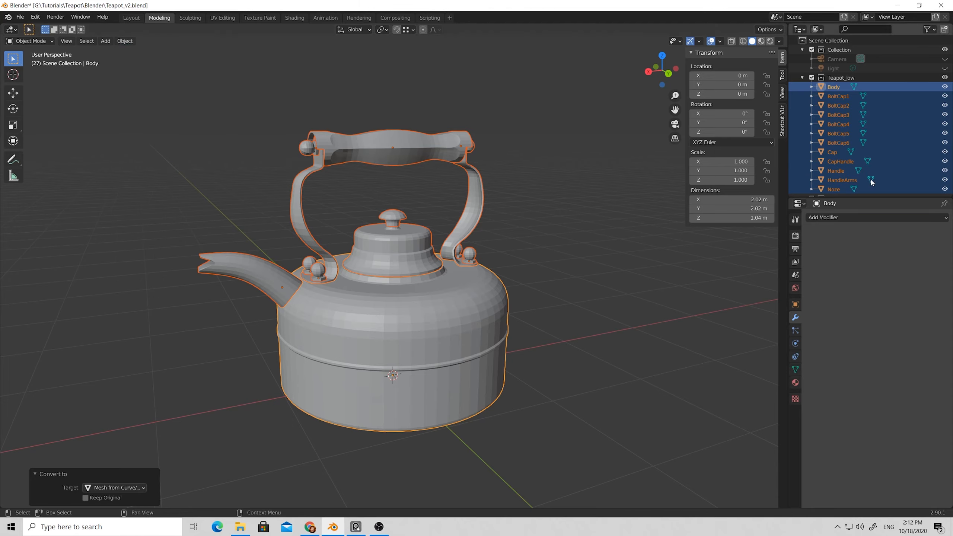
- Select the handle arms and the body in turn to check them for remaining modifiers
{"action": "left_click", "coordinate": [360, 221]}
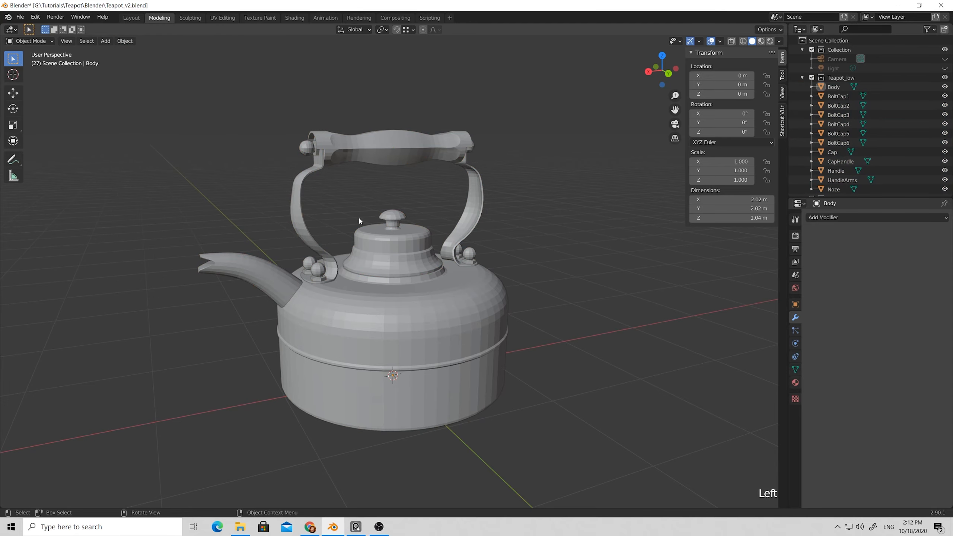
{"action": "left_click", "coordinate": [296, 189]}
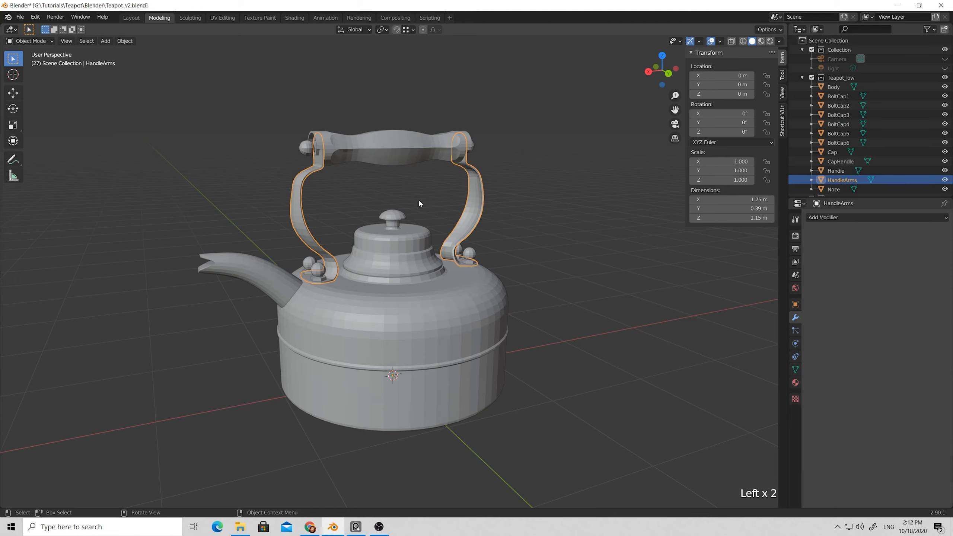
{"action": "scroll", "coordinate": [385, 316], "scroll_direction": "up", "scroll_amount": 2}
{"action": "left_click", "coordinate": [398, 317]}
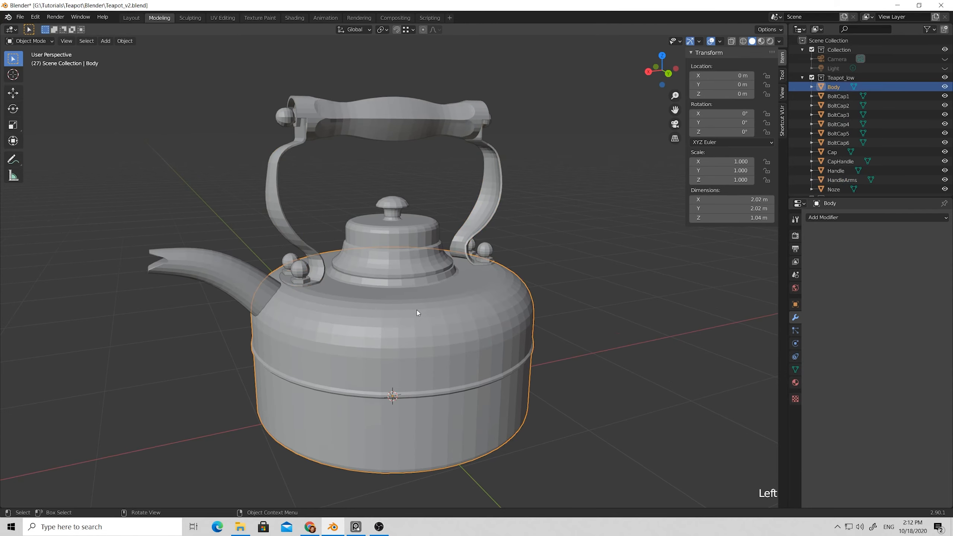
{"action": "scroll", "coordinate": [359, 308], "scroll_direction": "down", "scroll_amount": 2}
{"action": "middle_click_drag", "start_coordinate": [360, 317], "coordinate": [331, 341]}
{"action": "scroll", "coordinate": [375, 307], "scroll_direction": "up", "scroll_amount": 3}
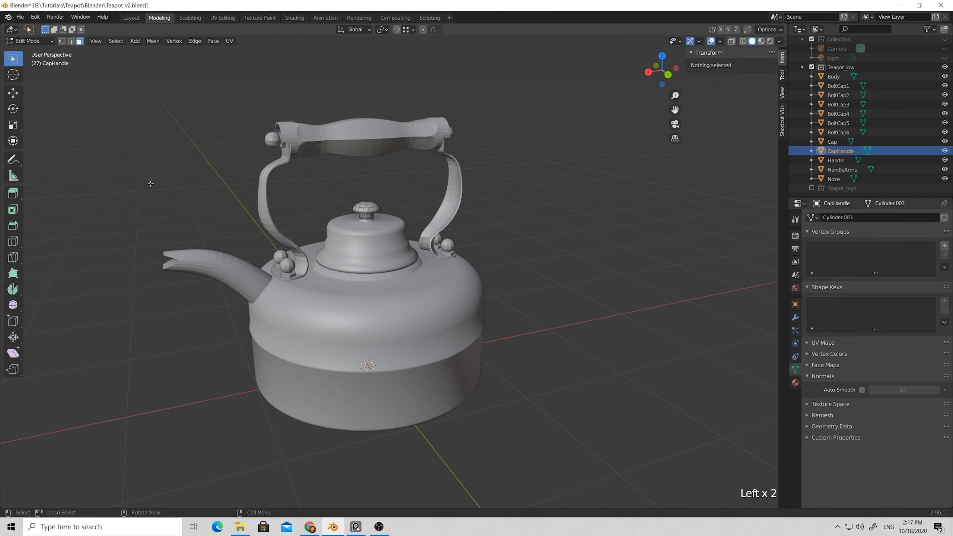
- Shade all faces of every teapot part smooth in multi-object editing, finishing in Object Mode with nothing selected
{"action": "left_click", "coordinate": [140, 350]}
{"action": "key", "text": "Tab"}
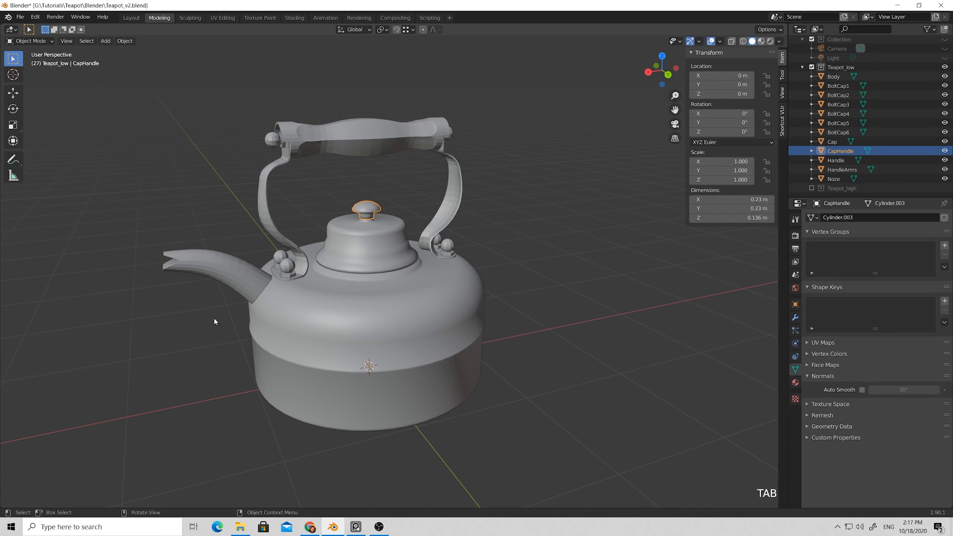
{"action": "left_click", "coordinate": [165, 176]}
{"action": "left_click_drag", "start_coordinate": [142, 86], "coordinate": [286, 465]}
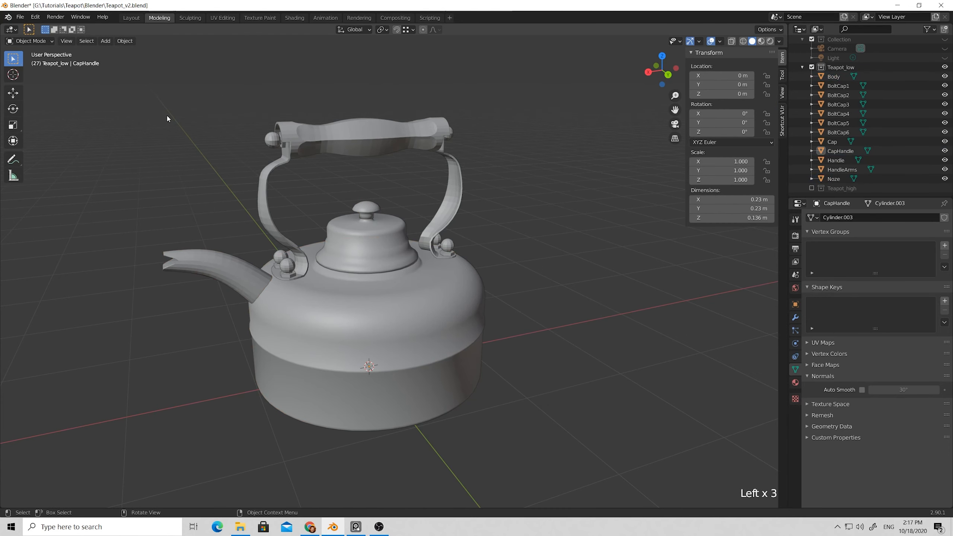
{"action": "left_click_drag", "start_coordinate": [166, 114], "coordinate": [597, 437]}
{"action": "key", "text": "Tab"}
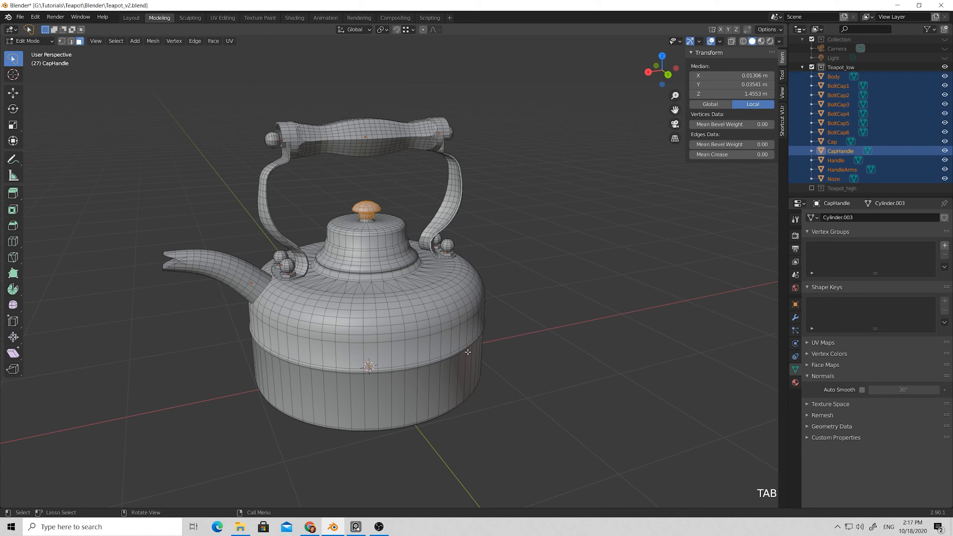
{"action": "key", "text": "a"}
{"action": "right_click", "coordinate": [433, 328]}
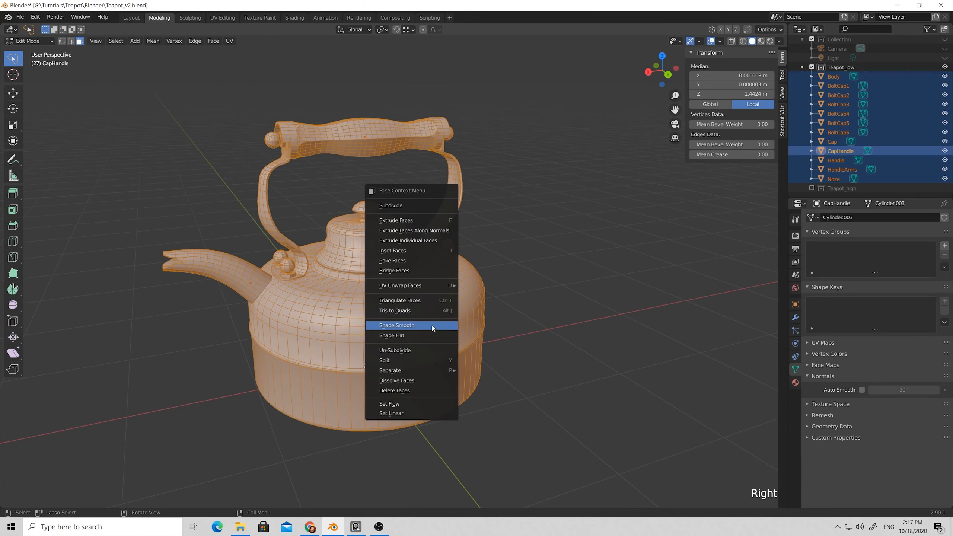
{"action": "left_click", "coordinate": [411, 327]}
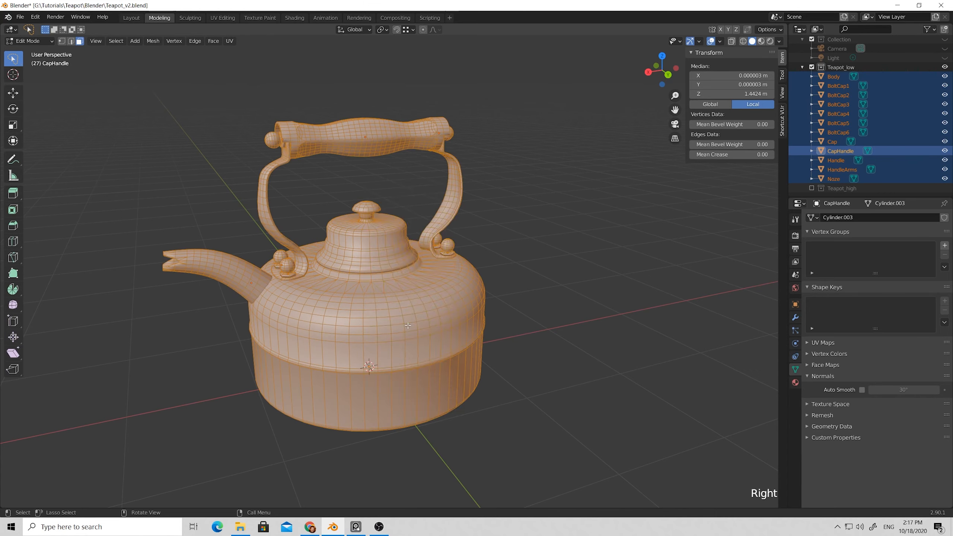
{"action": "left_click", "coordinate": [543, 277]}
{"action": "key", "text": "Tab"}
{"action": "left_click", "coordinate": [534, 276]}
- Examine the smooth shading on the body, lid, handle arms and bolts from several sides
{"action": "scroll", "coordinate": [513, 303], "scroll_direction": "down", "scroll_amount": 2}
{"action": "middle_click_drag", "start_coordinate": [513, 302], "coordinate": [539, 313]}
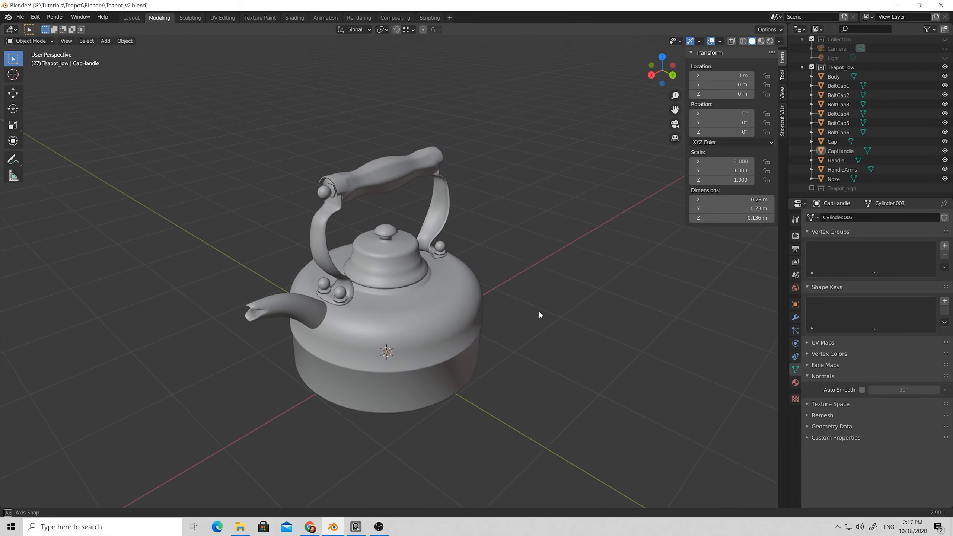
{"action": "scroll", "coordinate": [316, 185], "scroll_direction": "up", "scroll_amount": 5}
{"action": "scroll", "coordinate": [256, 286], "scroll_direction": "down", "scroll_amount": 4}
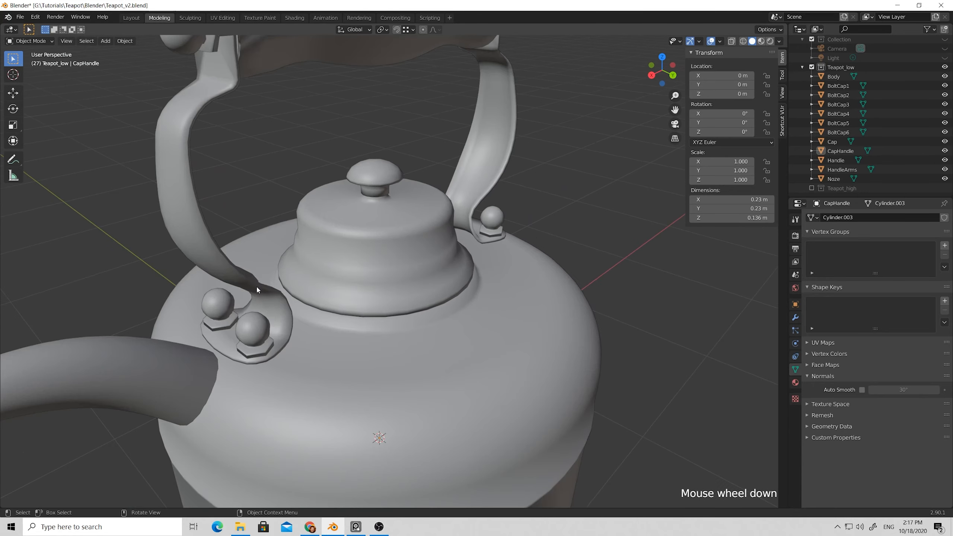
{"action": "middle_click_drag", "start_coordinate": [256, 285], "coordinate": [376, 284], "text": "shift"}
{"action": "middle_click_drag", "start_coordinate": [375, 283], "coordinate": [406, 185]}
{"action": "scroll", "coordinate": [403, 274], "scroll_direction": "down", "scroll_amount": 4}
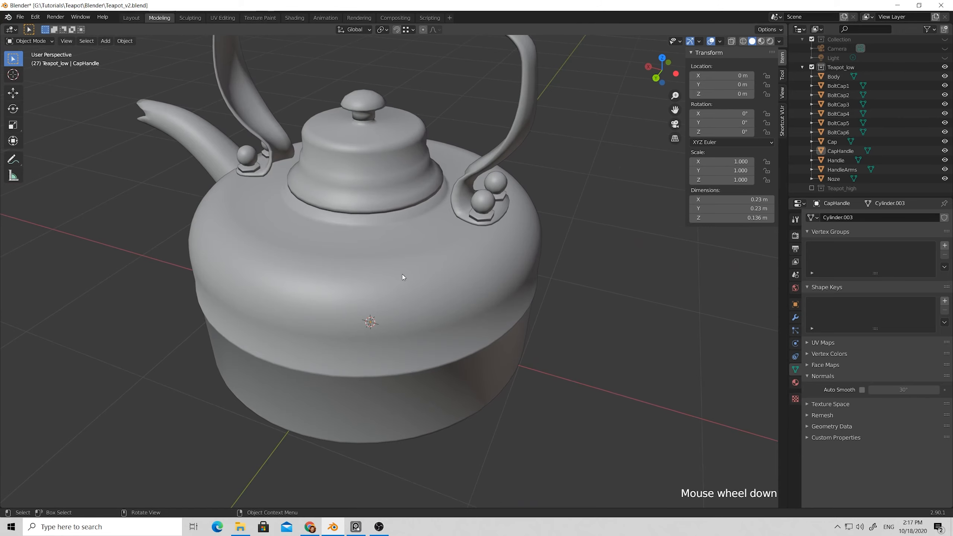
{"action": "middle_click_drag", "start_coordinate": [403, 274], "coordinate": [402, 143]}
{"action": "scroll", "coordinate": [360, 151], "scroll_direction": "up", "scroll_amount": 2}
{"action": "middle_click_drag", "start_coordinate": [336, 114], "coordinate": [404, 103]}
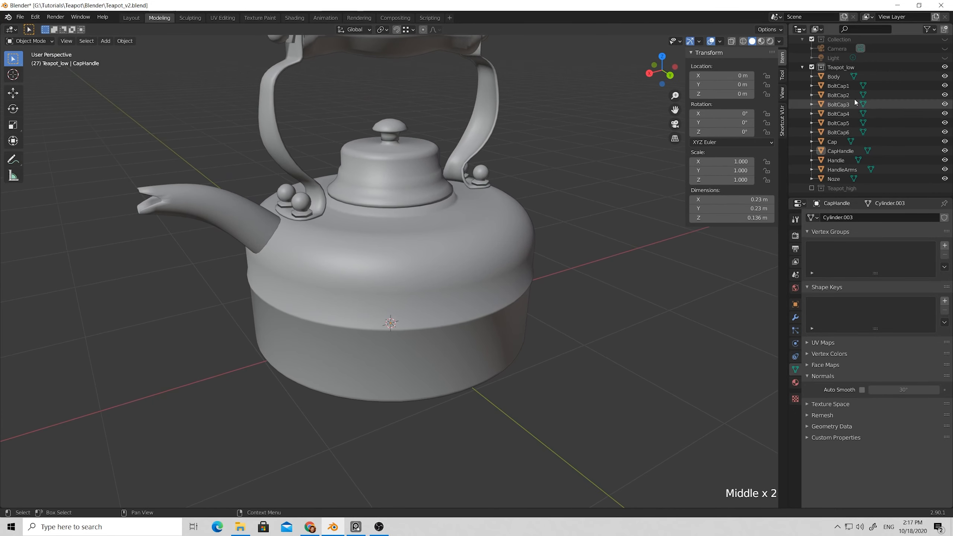
- Hide the bolt caps, cap, cap handle, handle, handle arms and nose, leaving only the body shown
{"action": "left_click", "coordinate": [946, 95]}
{"action": "left_click", "coordinate": [945, 105]}
{"action": "left_click", "coordinate": [945, 114]}
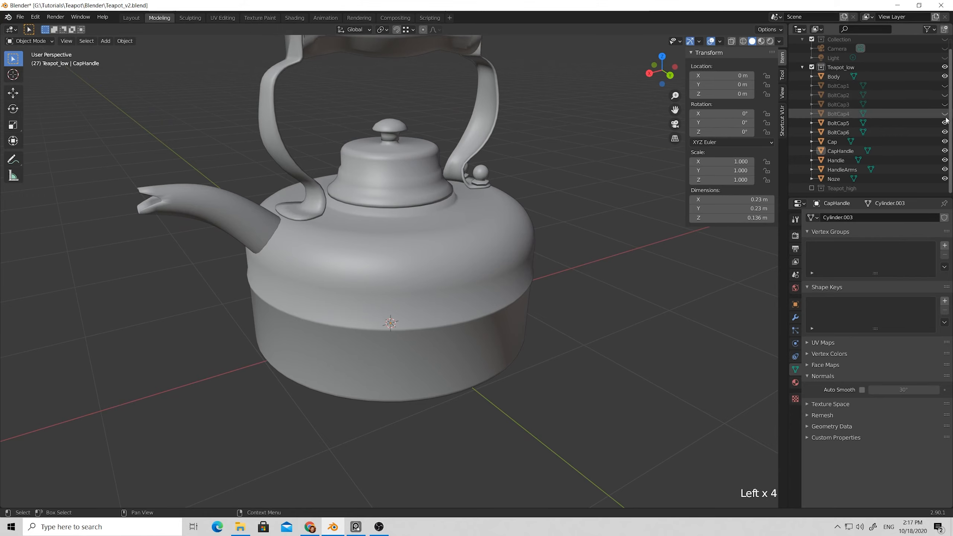
{"action": "left_click", "coordinate": [945, 123]}
{"action": "left_click", "coordinate": [945, 132]}
{"action": "left_click", "coordinate": [945, 142]}
{"action": "left_click", "coordinate": [946, 151]}
{"action": "left_click", "coordinate": [945, 160]}
{"action": "left_click", "coordinate": [945, 170]}
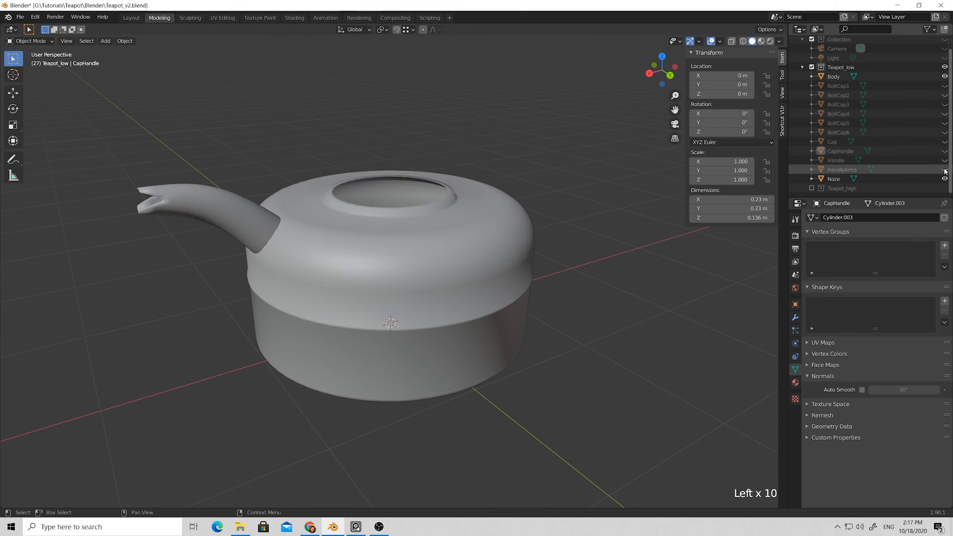
{"action": "left_click", "coordinate": [945, 179]}
- Edit the body in edge selection mode and select the edge loop along the upper side of its waist ridge
{"action": "left_click", "coordinate": [474, 243]}
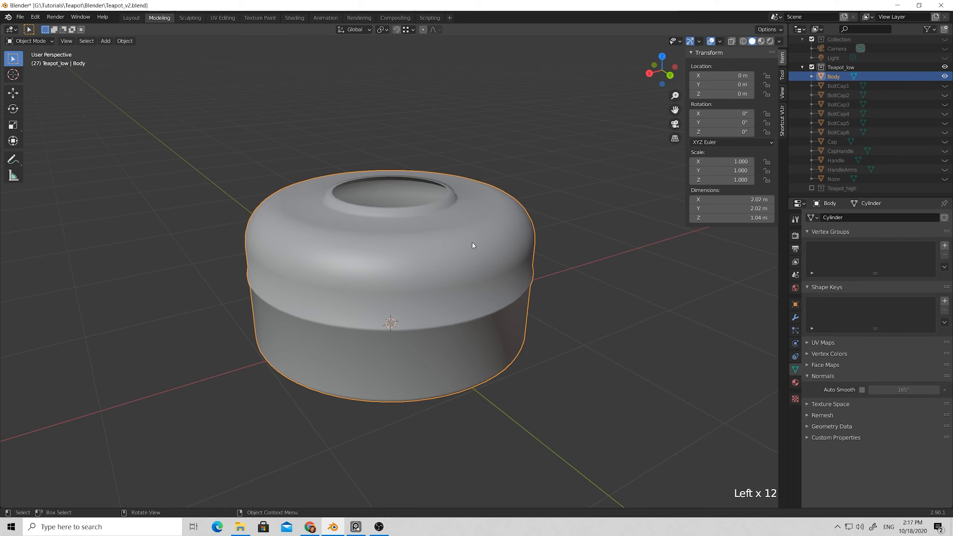
{"action": "scroll", "coordinate": [414, 293], "scroll_direction": "down", "scroll_amount": 1}
{"action": "scroll", "coordinate": [415, 295], "scroll_direction": "up", "scroll_amount": 2}
{"action": "middle_click_drag", "start_coordinate": [444, 292], "coordinate": [404, 296]}
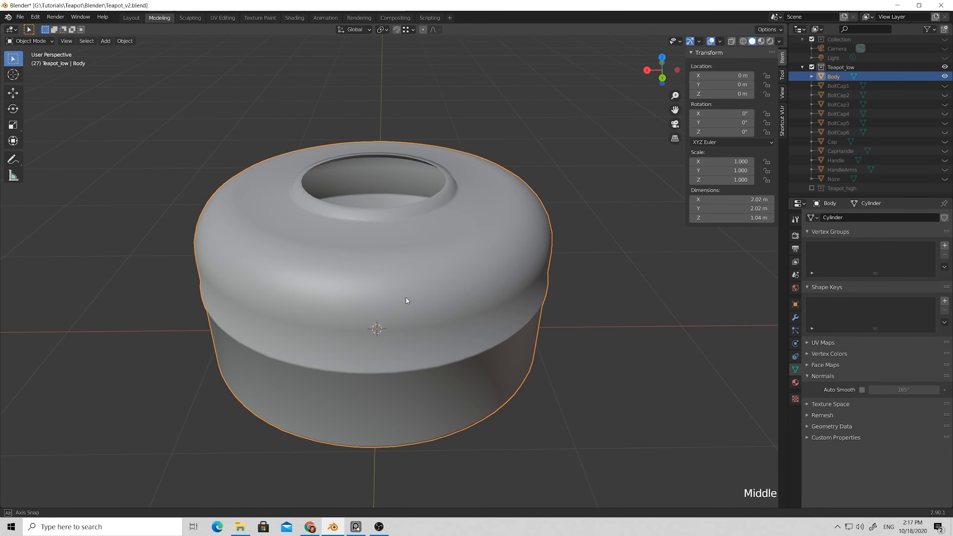
{"action": "key", "text": "Tab"}
{"action": "key", "text": "2"}
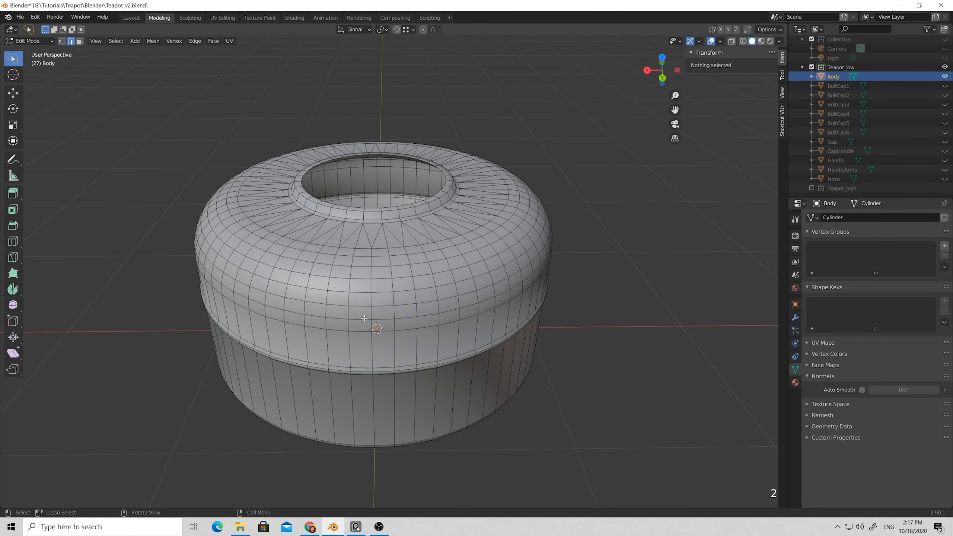
{"action": "left_click", "coordinate": [360, 367], "text": "alt"}
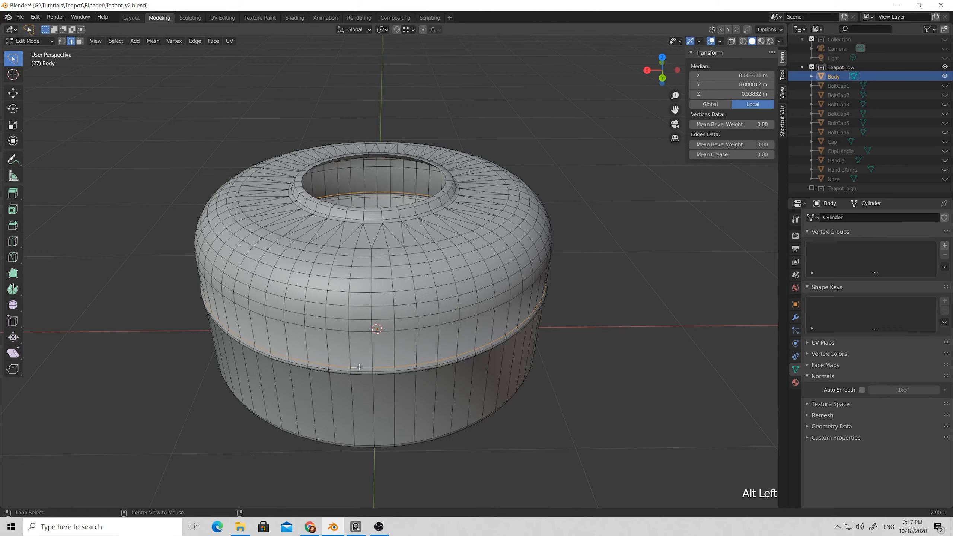
- Add the edge loop running around the rim of the body's opening to the selection
{"action": "middle_click_drag", "start_coordinate": [359, 367], "coordinate": [361, 342]}
{"action": "middle_click_drag", "start_coordinate": [364, 292], "coordinate": [365, 265]}
{"action": "scroll", "coordinate": [365, 265], "scroll_direction": "up", "scroll_amount": 2}
{"action": "left_click", "coordinate": [365, 265], "text": "alt+shift"}
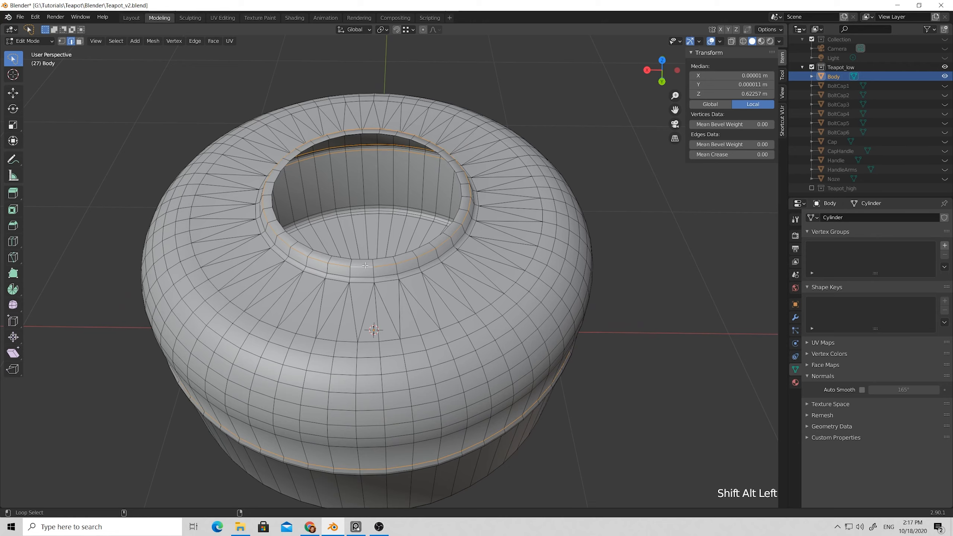
- Add the edges running all the way around the outer base of the collar at the body's opening to the selection
{"action": "scroll", "coordinate": [368, 284], "scroll_direction": "up", "scroll_amount": 1}
{"action": "left_click", "coordinate": [386, 283], "text": "alt+shift"}
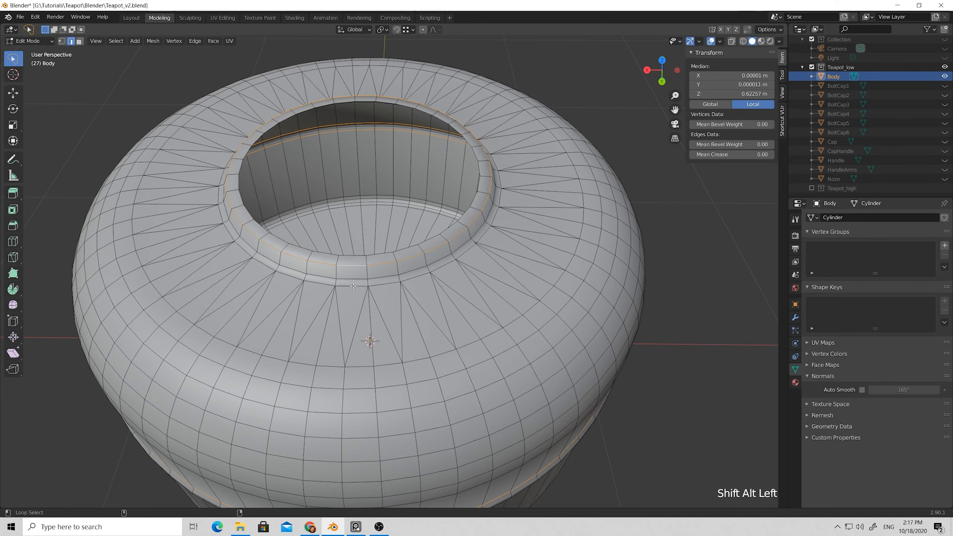
{"action": "left_click", "coordinate": [386, 283], "text": "alt+shift"}
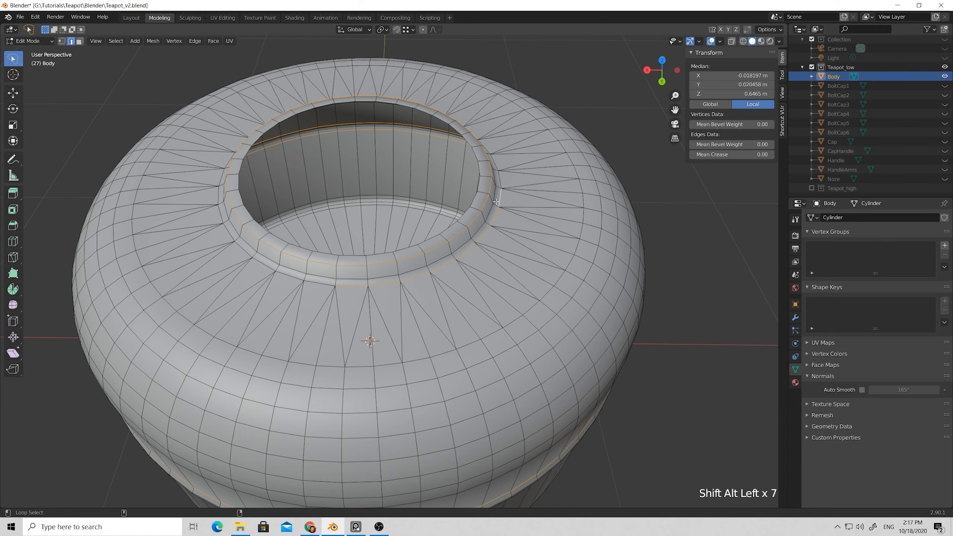
{"action": "middle_click_drag", "start_coordinate": [496, 202], "coordinate": [357, 237]}
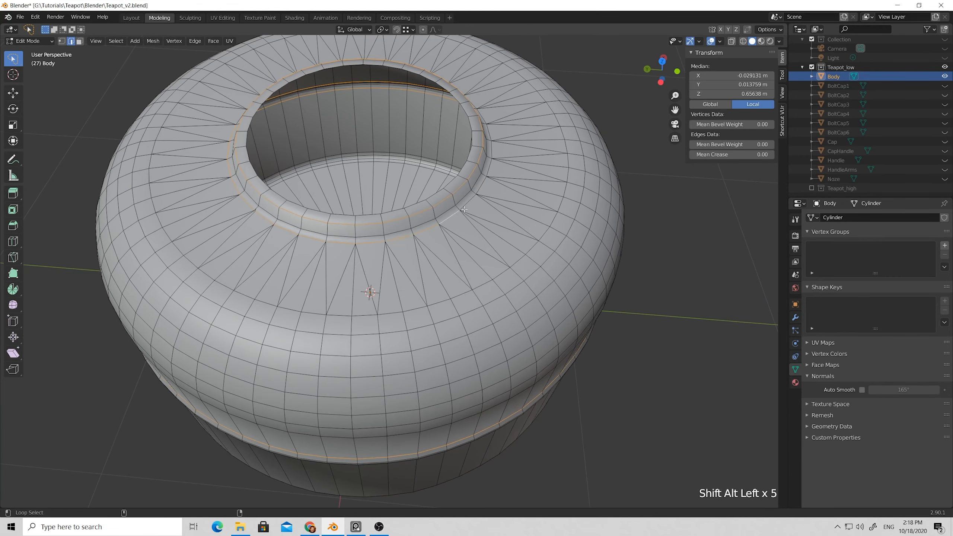
{"action": "left_click", "coordinate": [484, 186], "text": "alt+shift"}
{"action": "middle_click_drag", "start_coordinate": [487, 201], "coordinate": [402, 271]}
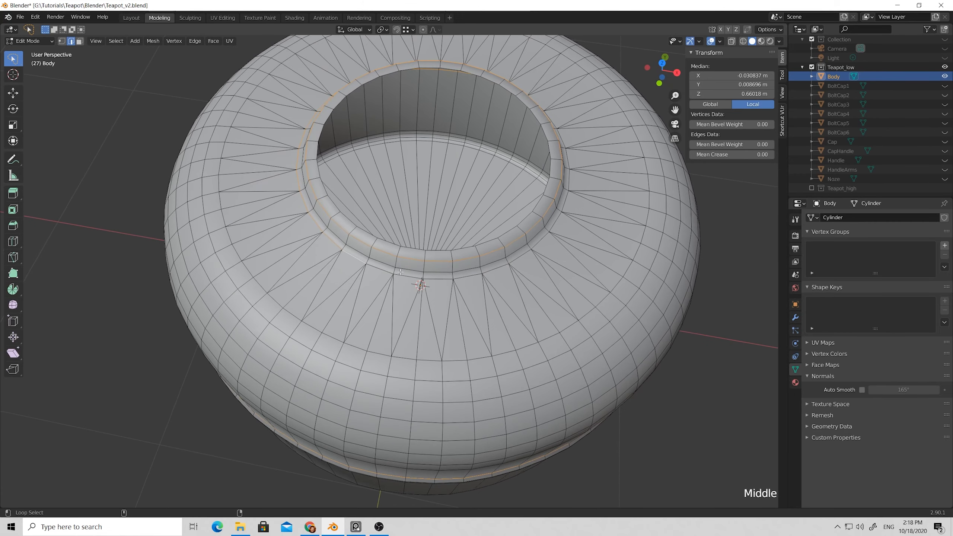
{"action": "left_click", "coordinate": [411, 278], "text": "alt+shift"}
{"action": "left_click", "coordinate": [499, 267], "text": "alt+shift"}
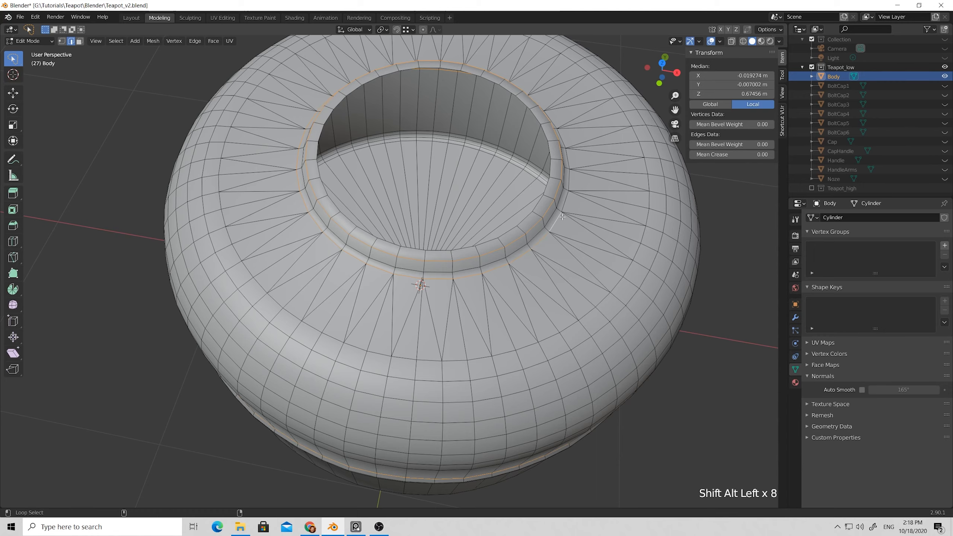
{"action": "left_click", "coordinate": [568, 186], "text": "alt+shift"}
{"action": "middle_click_drag", "start_coordinate": [568, 186], "coordinate": [488, 208]}
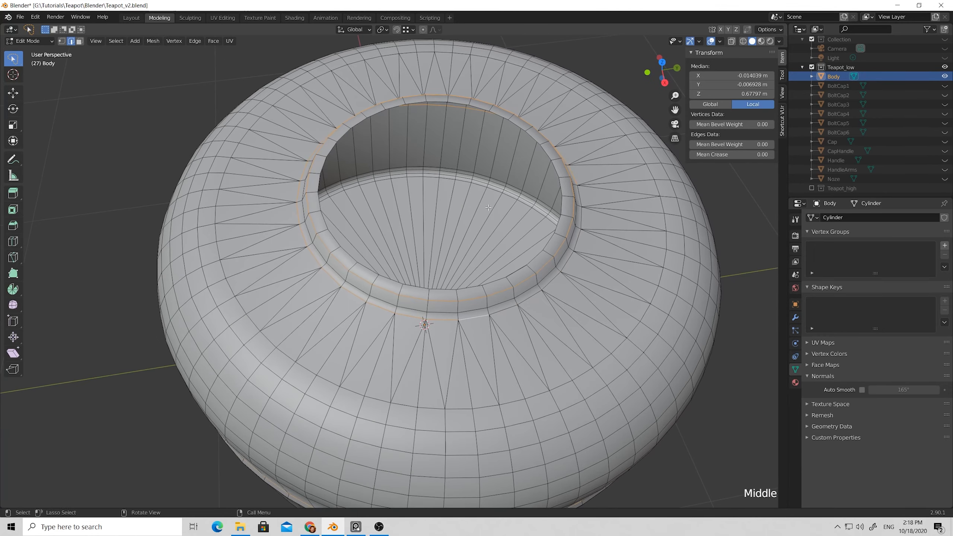
{"action": "left_click", "coordinate": [515, 307], "text": "alt+shift"}
{"action": "left_click", "coordinate": [533, 297], "text": "alt+shift"}
{"action": "left_click", "coordinate": [557, 276], "text": "alt+shift"}
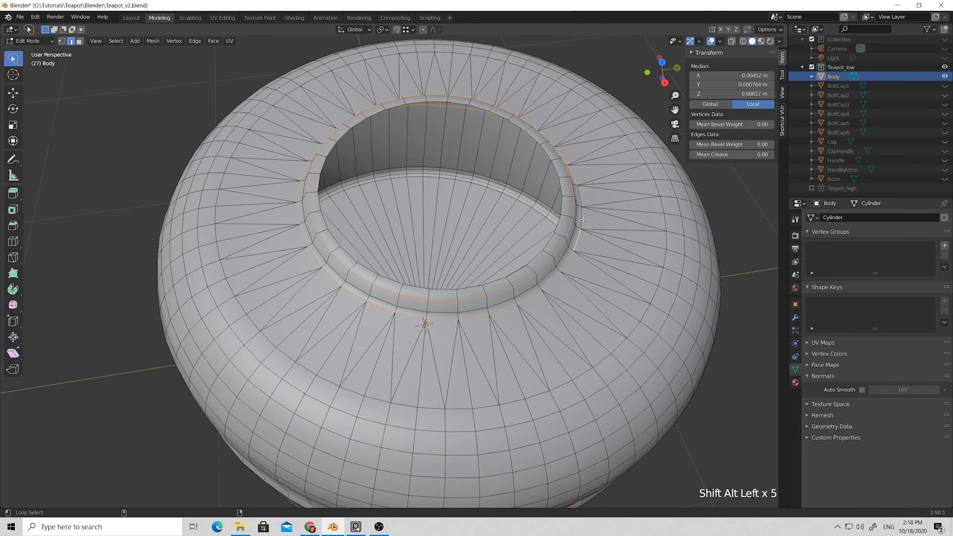
{"action": "middle_click_drag", "start_coordinate": [581, 199], "coordinate": [509, 213]}
- Mark all selected edges of the body as sharp
{"action": "scroll", "coordinate": [509, 213], "scroll_direction": "down", "scroll_amount": 2}
{"action": "right_click", "coordinate": [449, 251]}
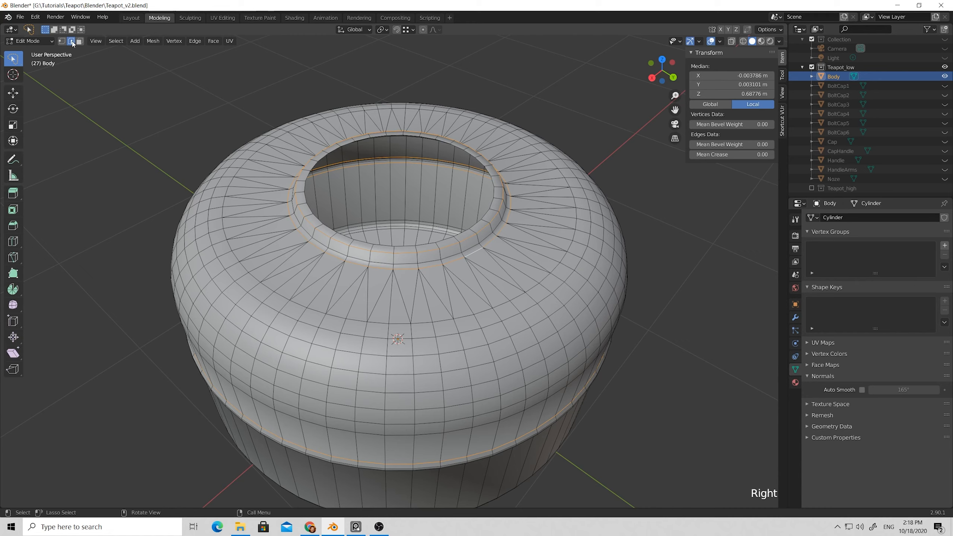
{"action": "right_click", "coordinate": [398, 230]}
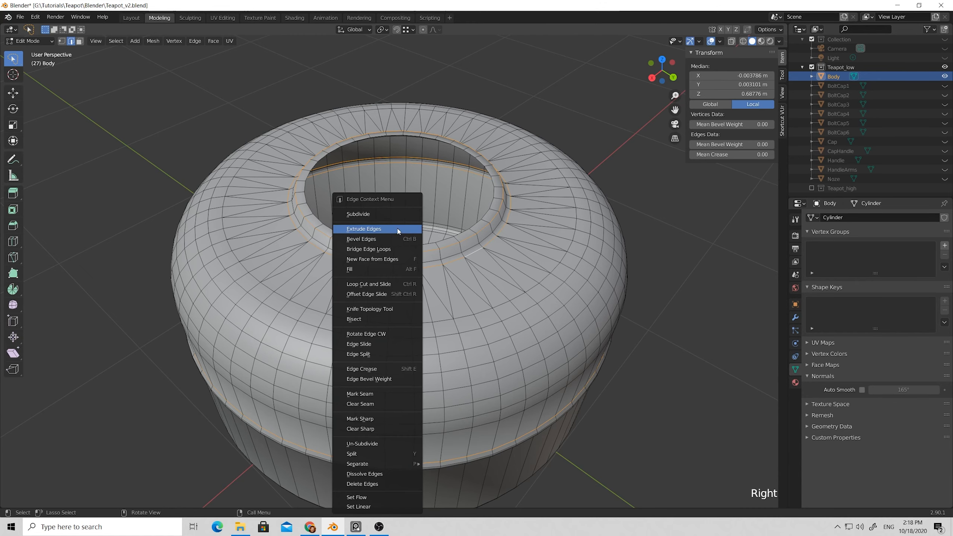
{"action": "left_click", "coordinate": [377, 422]}
- Select the edge loop around the body's flat underside and mark it as sharp
{"action": "middle_click_drag", "start_coordinate": [377, 421], "coordinate": [444, 198]}
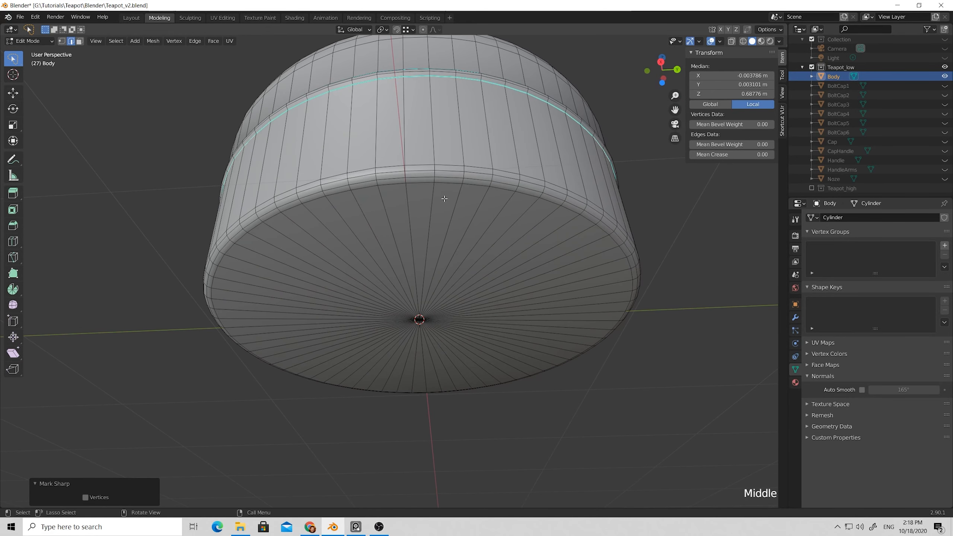
{"action": "left_click", "coordinate": [425, 181], "text": "alt"}
{"action": "right_click", "coordinate": [426, 181]}
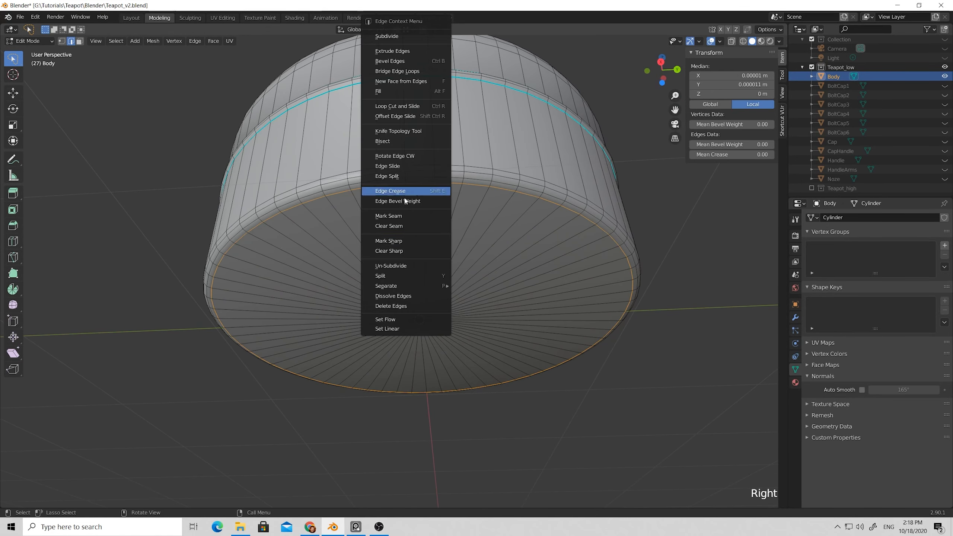
{"action": "left_click", "coordinate": [391, 242]}
- Return the body to Object Mode and enable Auto Smooth for its normals
{"action": "middle_click_drag", "start_coordinate": [487, 194], "coordinate": [657, 234]}
{"action": "left_click", "coordinate": [658, 234]}
{"action": "key", "text": "Tab"}
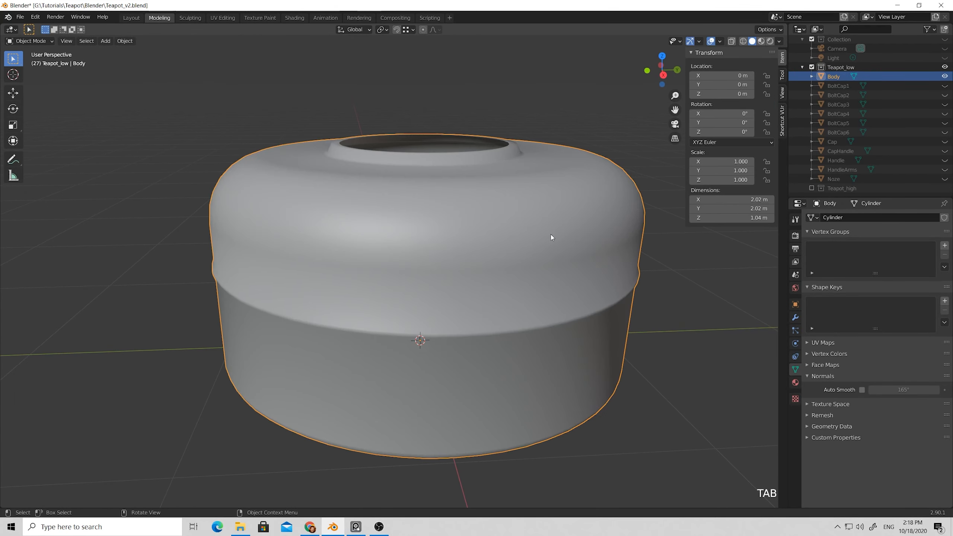
{"action": "left_click", "coordinate": [665, 243]}
{"action": "scroll", "coordinate": [499, 238], "scroll_direction": "down", "scroll_amount": 2}
{"action": "left_click", "coordinate": [482, 237]}
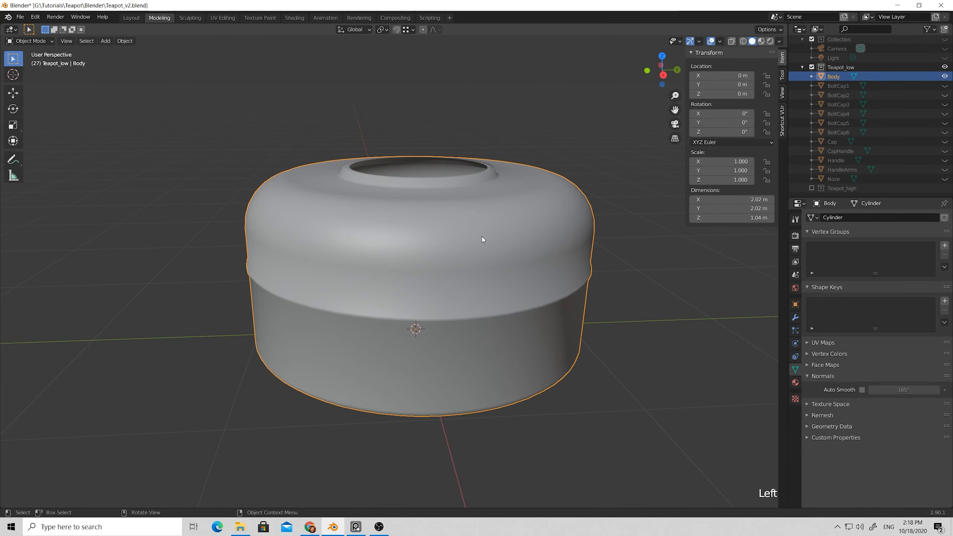
{"action": "key", "text": "Tab"}
{"action": "key", "text": "Tab"}
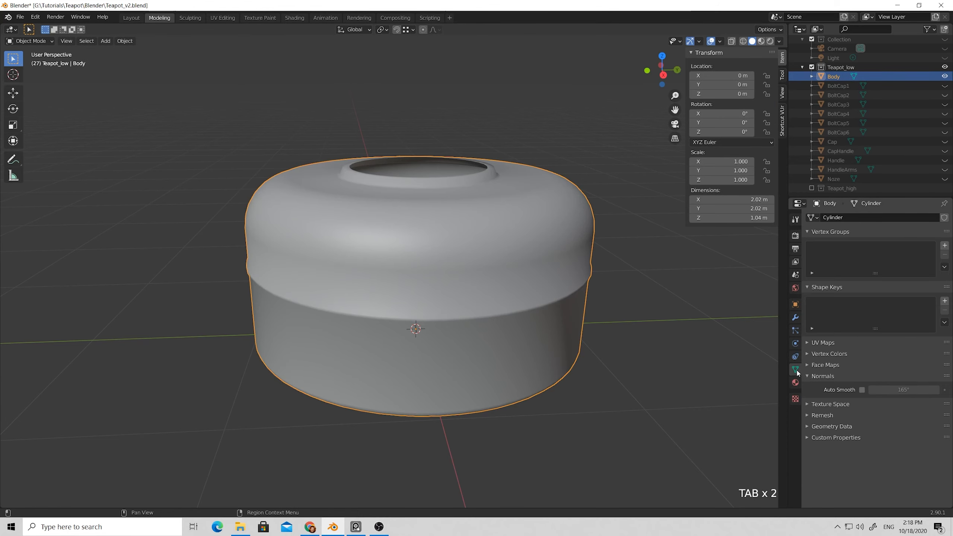
{"action": "left_click", "coordinate": [810, 377]}
{"action": "left_click", "coordinate": [810, 377]}
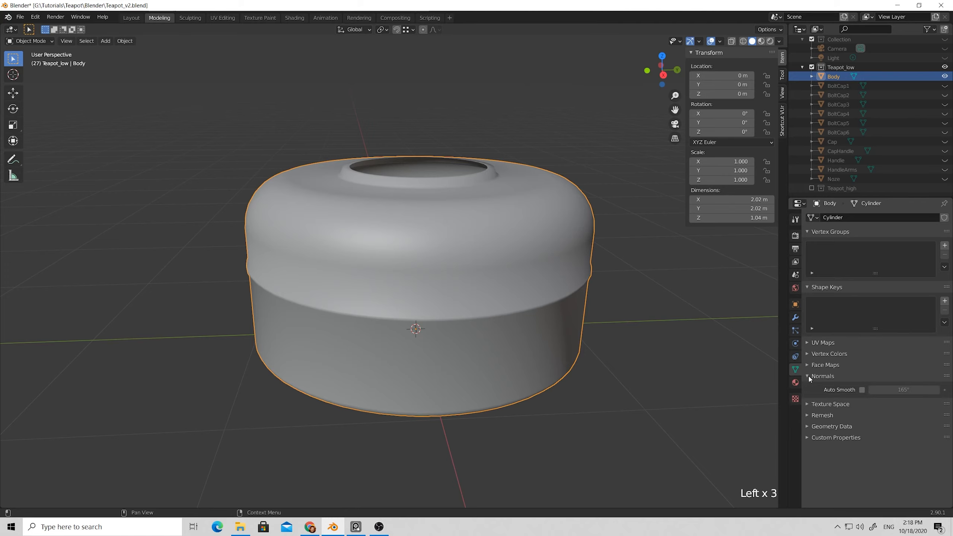
{"action": "left_click", "coordinate": [862, 390]}
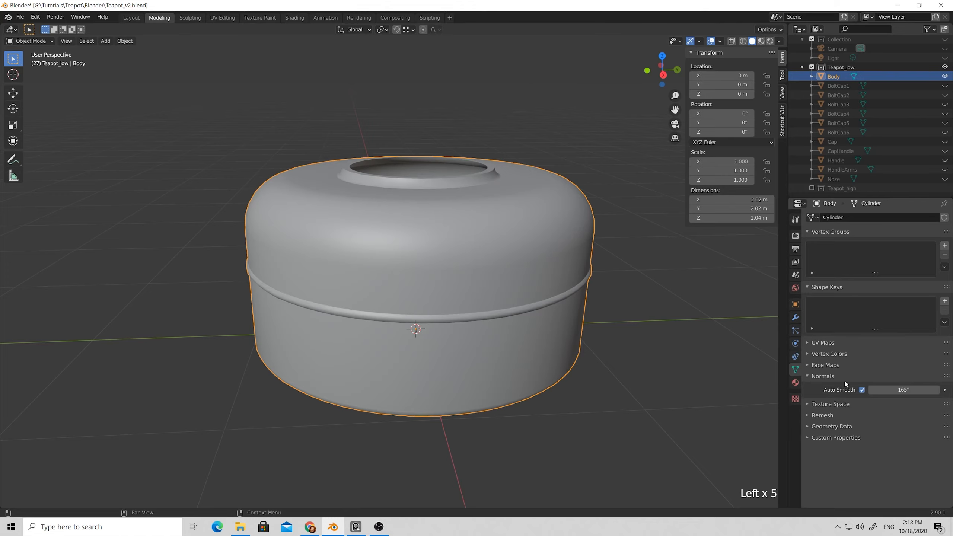
- Examine the body's shading around the opening and waist ridge, and compare it with the sharp edges in Edit Mode
{"action": "left_click", "coordinate": [671, 320]}
{"action": "mouse_move", "coordinate": [670, 320]}
{"action": "middle_mouse_down"}
{"action": "mouse_move", "coordinate": [549, 311]}
{"action": "mouse_move", "coordinate": [517, 356]}
{"action": "mouse_move", "coordinate": [523, 345]}
{"action": "mouse_move", "coordinate": [529, 352]}
{"action": "middle_mouse_up"}
{"action": "scroll", "coordinate": [429, 265], "scroll_direction": "up", "scroll_amount": 2}
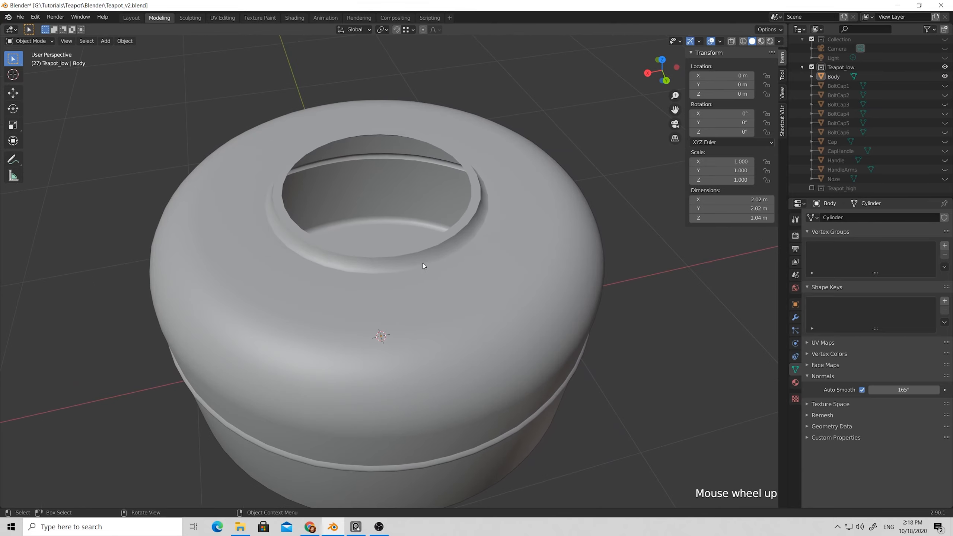
{"action": "middle_click_drag", "start_coordinate": [318, 255], "coordinate": [453, 296]}
{"action": "left_click", "coordinate": [335, 233]}
{"action": "key", "text": "Tab"}
{"action": "key", "text": "Tab"}
{"action": "left_click", "coordinate": [627, 268]}
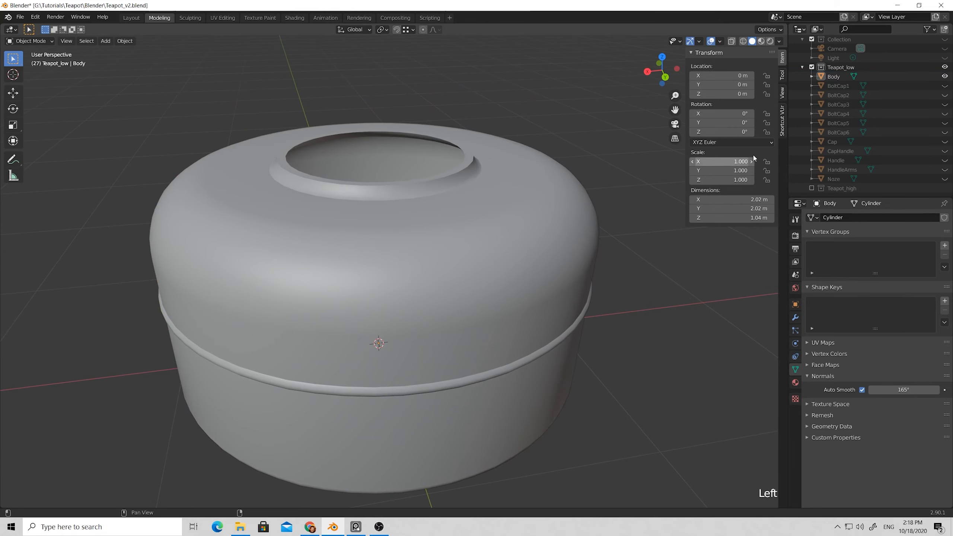
{"action": "scroll", "coordinate": [395, 208], "scroll_direction": "down", "scroll_amount": 2}
{"action": "scroll", "coordinate": [406, 219], "scroll_direction": "up", "scroll_amount": 1}
{"action": "middle_click_drag", "start_coordinate": [406, 218], "coordinate": [307, 334]}
{"action": "key", "text": "Tab"}
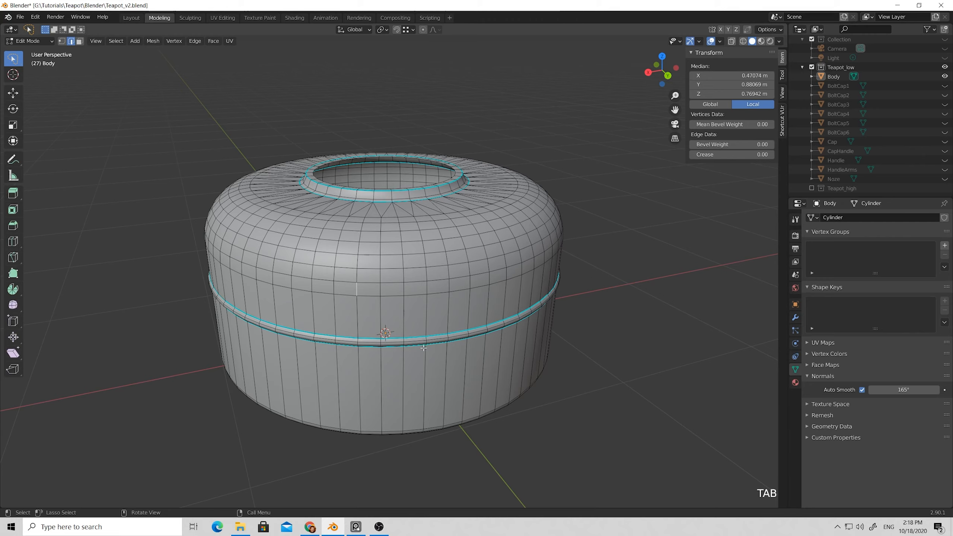
{"action": "key", "text": "Tab"}
- Hide the body and show only BoltCap1, framed up close
{"action": "left_click", "coordinate": [945, 77]}
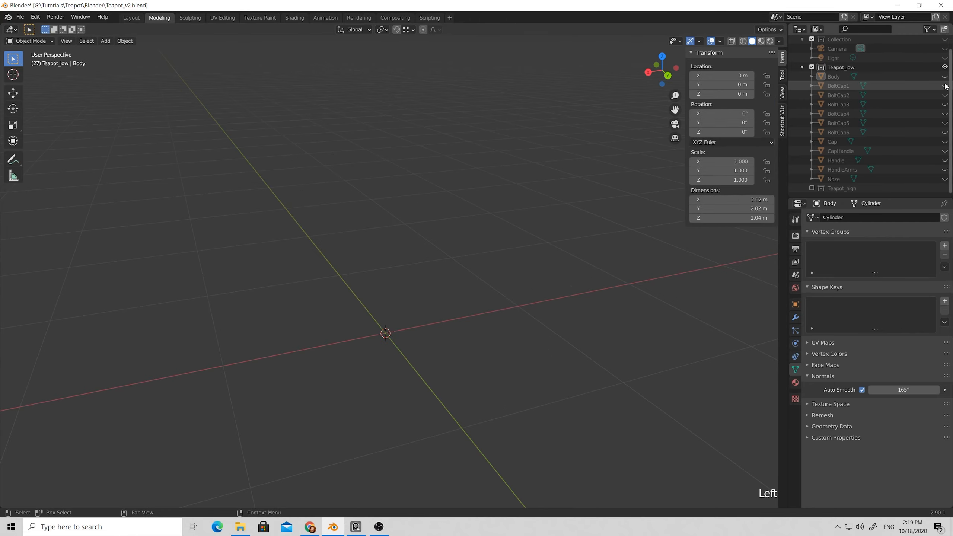
{"action": "scroll", "coordinate": [513, 198], "scroll_direction": "down", "scroll_amount": 2}
{"action": "scroll", "coordinate": [468, 176], "scroll_direction": "up", "scroll_amount": 4}
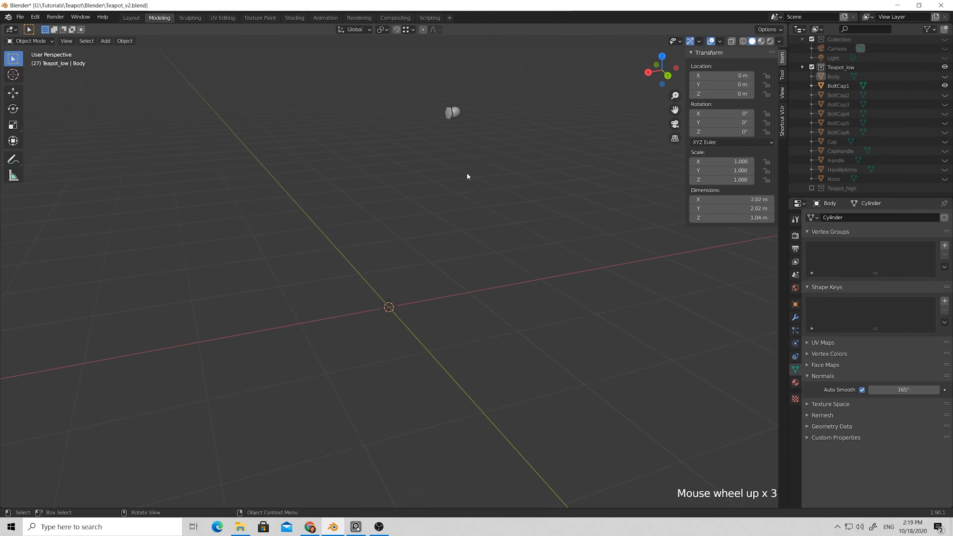
{"action": "middle_click_drag", "start_coordinate": [475, 152], "coordinate": [327, 275], "text": "shift"}
{"action": "scroll", "coordinate": [327, 275], "scroll_direction": "up", "scroll_amount": 6}
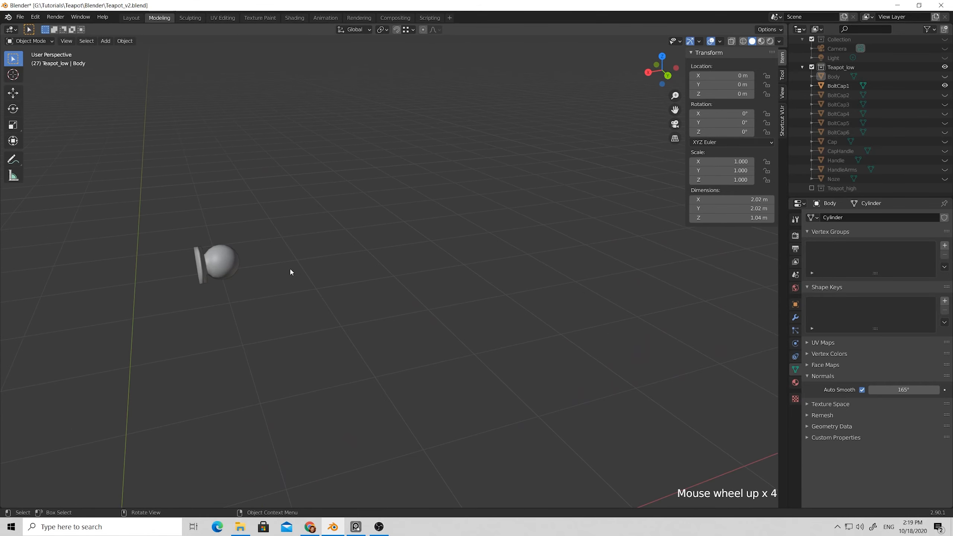
- Edit BoltCap1 and select the outline edges of its hexagonal head's outer flat face
{"action": "left_click", "coordinate": [108, 251]}
{"action": "middle_click_drag", "start_coordinate": [107, 251], "coordinate": [235, 267]}
{"action": "scroll", "coordinate": [170, 253], "scroll_direction": "up", "scroll_amount": 2}
{"action": "key", "text": "Tab"}
{"action": "scroll", "coordinate": [168, 258], "scroll_direction": "down", "scroll_amount": 3}
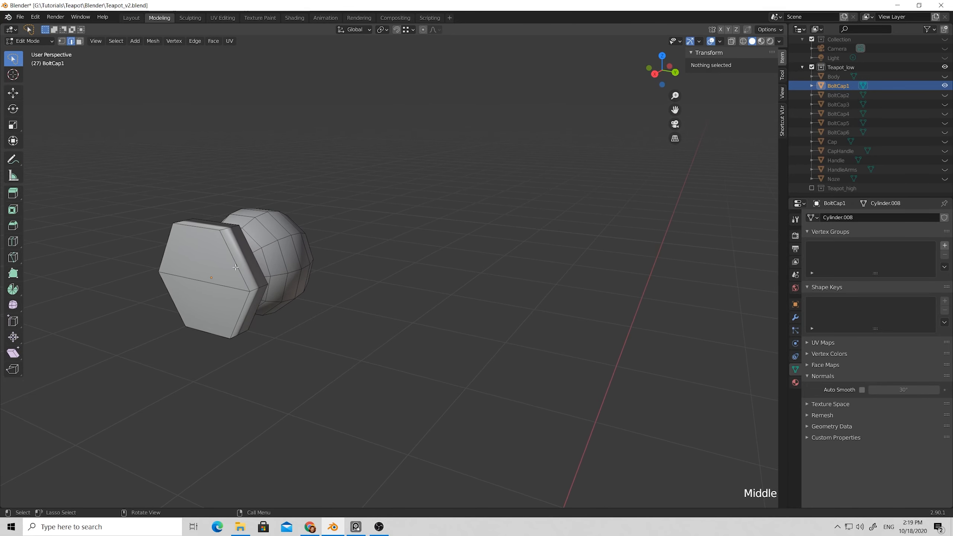
{"action": "left_click", "coordinate": [236, 264]}
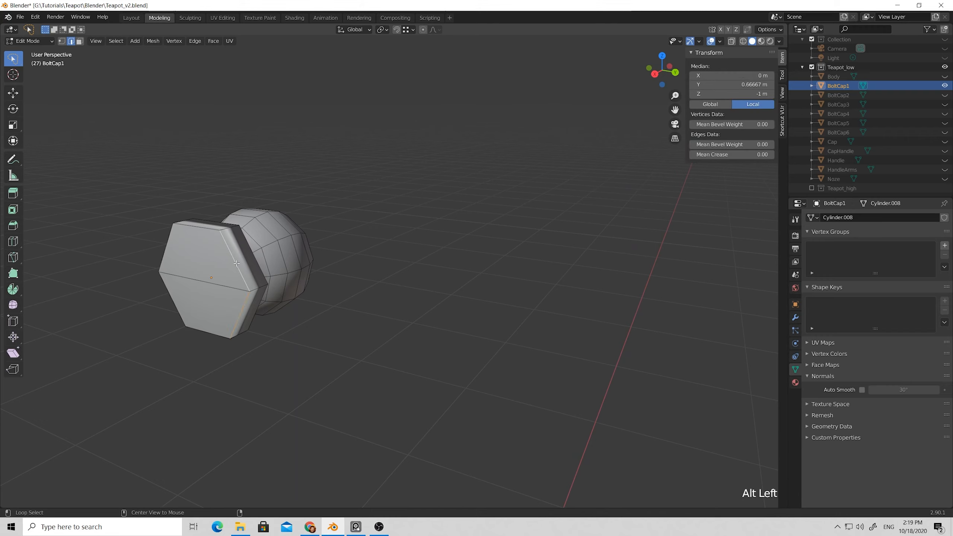
{"action": "left_click", "coordinate": [198, 227], "text": "alt"}
{"action": "left_click", "coordinate": [164, 249], "text": "alt"}
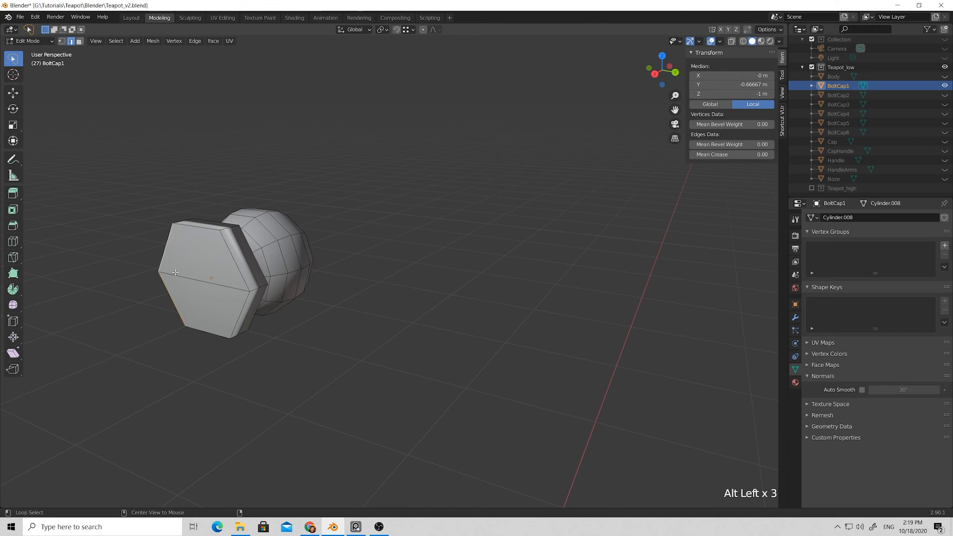
{"action": "left_click", "coordinate": [233, 260], "text": "alt+shift"}
{"action": "left_click", "coordinate": [220, 325], "text": "alt+shift"}
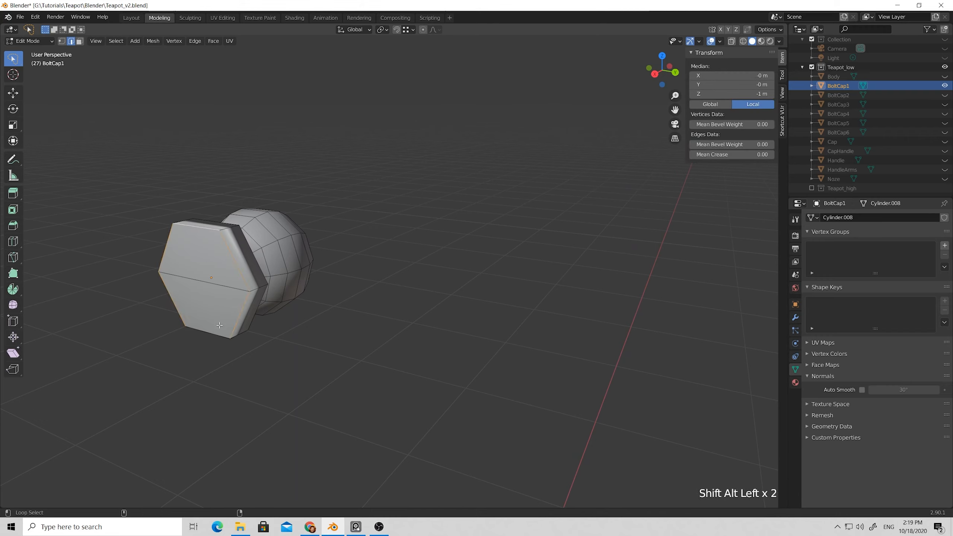
- Add the outline edges on the hexagonal head's ball-facing side to the selection
{"action": "middle_click_drag", "start_coordinate": [215, 333], "coordinate": [398, 329]}
{"action": "scroll", "coordinate": [397, 329], "scroll_direction": "up", "scroll_amount": 2}
{"action": "left_click", "coordinate": [281, 253], "text": "alt+shift"}
{"action": "left_click", "coordinate": [281, 235], "text": "alt+shift"}
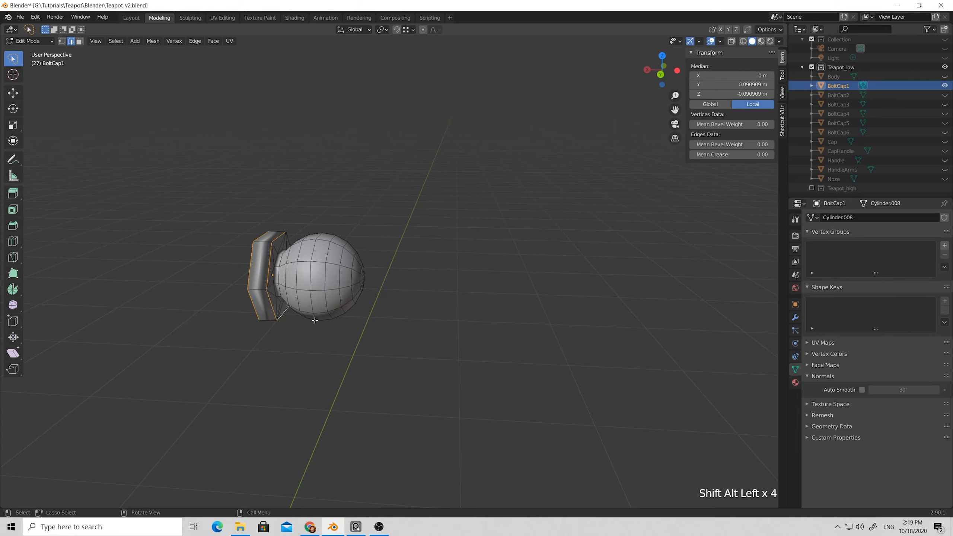
{"action": "middle_click_drag", "start_coordinate": [315, 321], "coordinate": [204, 315]}
{"action": "scroll", "coordinate": [204, 315], "scroll_direction": "up", "scroll_amount": 1}
{"action": "left_click", "coordinate": [348, 211], "text": "alt+shift"}
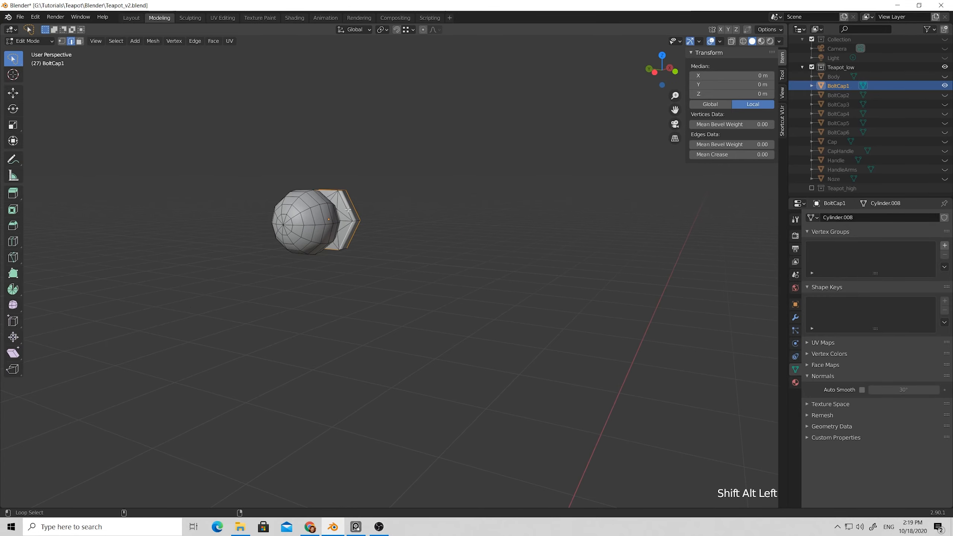
- Add the edges around the neck where the ball joins the hexagonal head to the selection
{"action": "middle_click_drag", "start_coordinate": [348, 209], "coordinate": [300, 250]}
{"action": "scroll", "coordinate": [218, 237], "scroll_direction": "up", "scroll_amount": 2}
{"action": "left_click", "coordinate": [122, 221], "text": "alt+shift"}
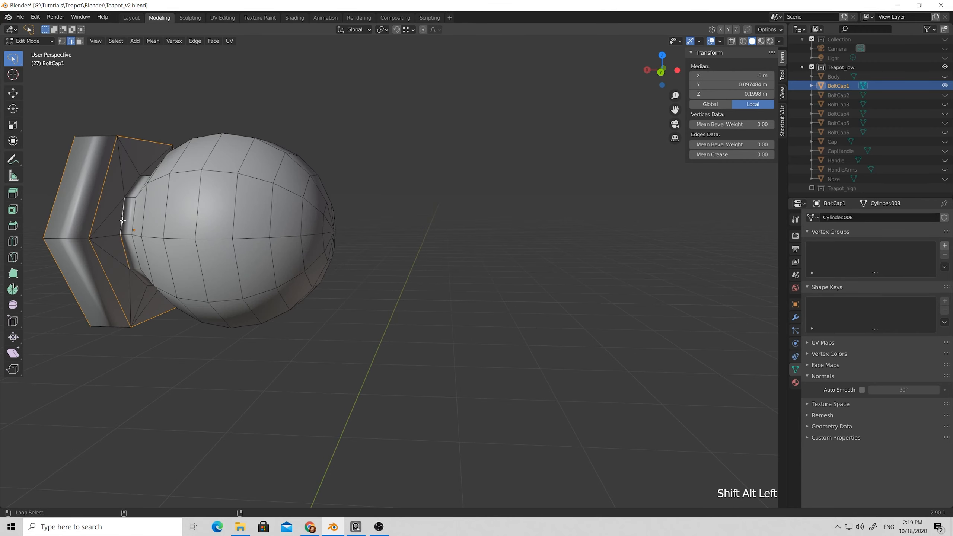
{"action": "left_click", "coordinate": [132, 191], "text": "alt+shift"}
{"action": "middle_click_drag", "start_coordinate": [137, 280], "coordinate": [148, 133]}
{"action": "left_click", "coordinate": [133, 122], "text": "alt+shift"}
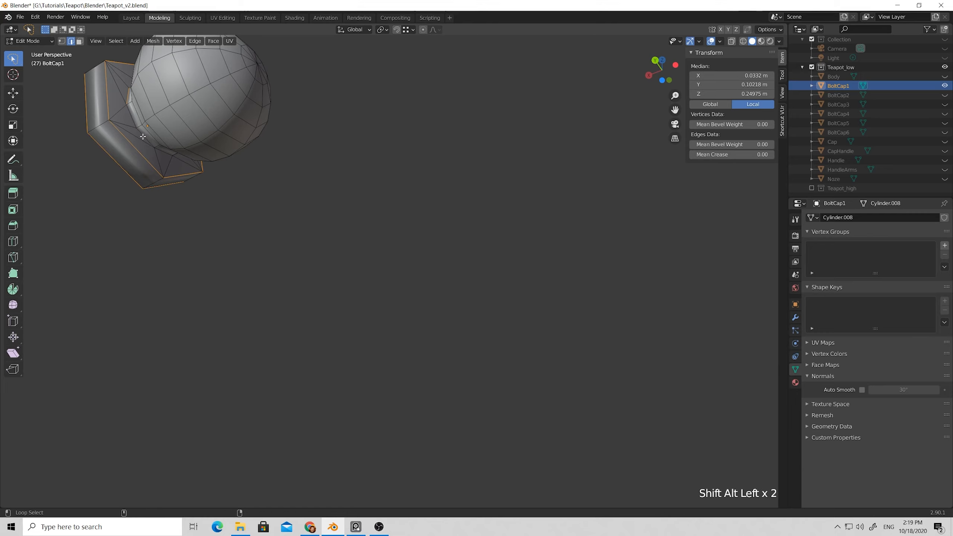
{"action": "middle_click_drag", "start_coordinate": [180, 163], "coordinate": [178, 219]}
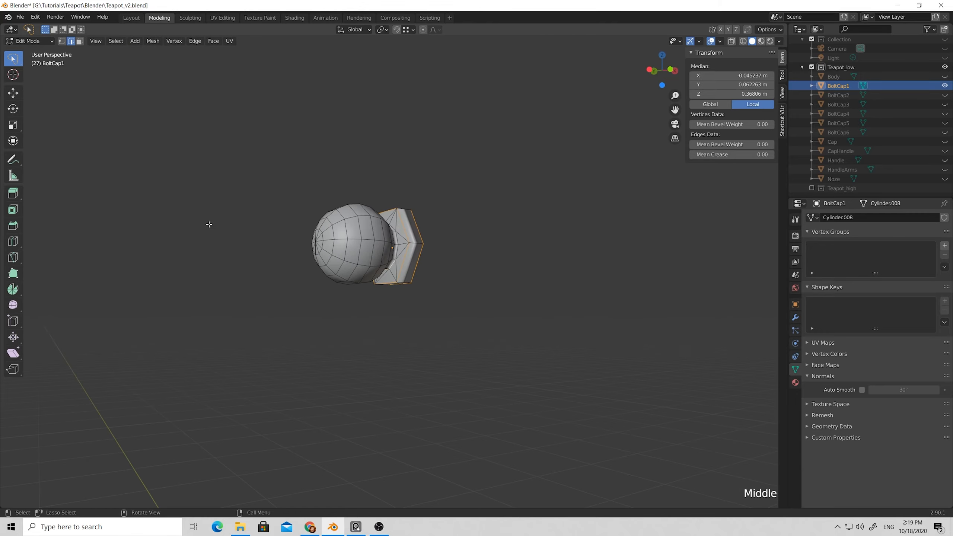
{"action": "scroll", "coordinate": [400, 237], "scroll_direction": "up", "scroll_amount": 4}
{"action": "left_click", "coordinate": [399, 214], "text": "alt+shift"}
{"action": "middle_click_drag", "start_coordinate": [390, 200], "coordinate": [424, 240]}
- Mark all selected edges of BoltCap1 as sharp
{"action": "scroll", "coordinate": [400, 175], "scroll_direction": "down", "scroll_amount": 4}
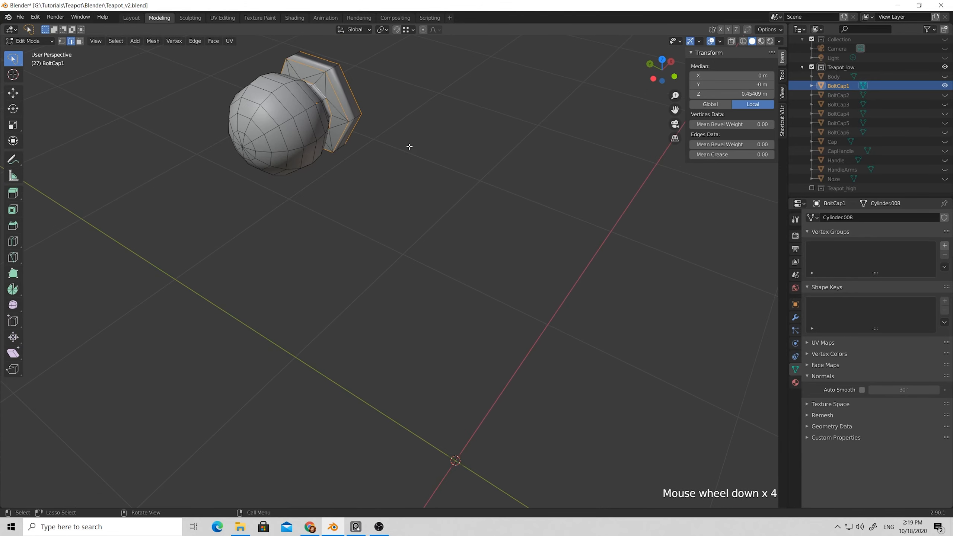
{"action": "middle_click_drag", "start_coordinate": [409, 120], "coordinate": [530, 92]}
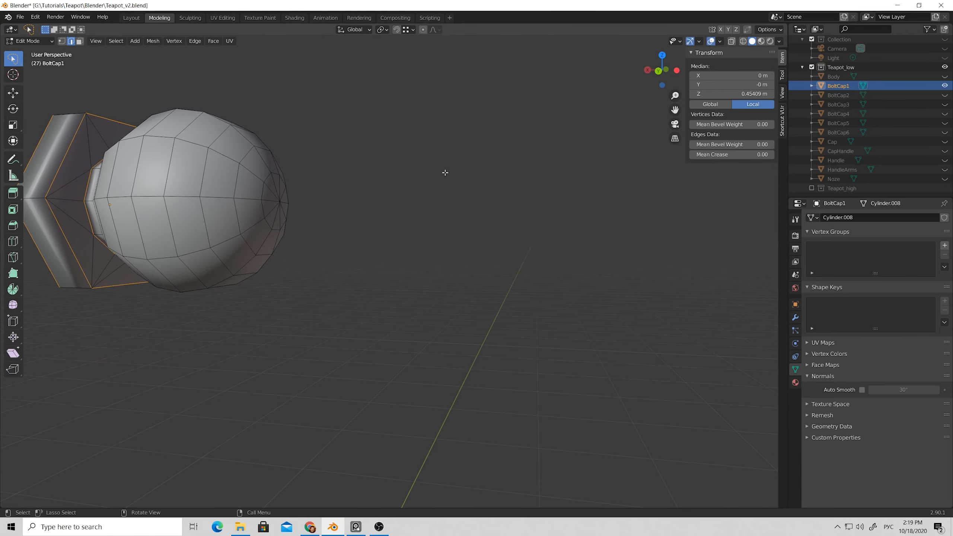
{"action": "scroll", "coordinate": [444, 177], "scroll_direction": "down", "scroll_amount": 2}
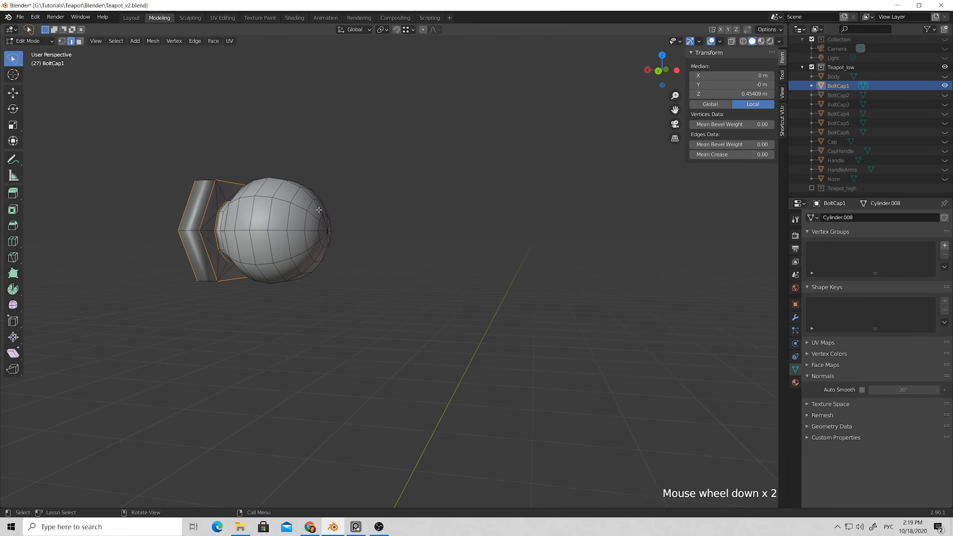
{"action": "right_click_drag", "start_coordinate": [284, 212], "coordinate": [257, 242]}
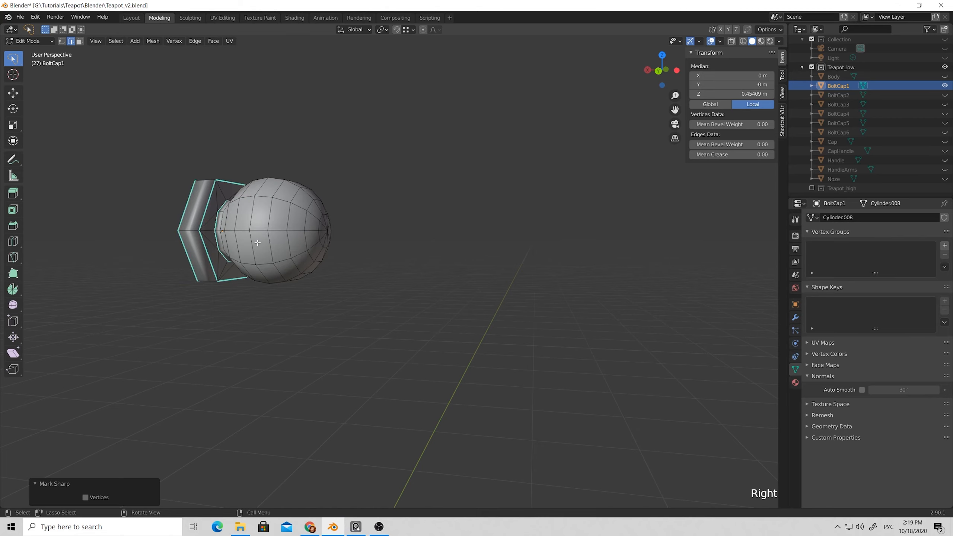
- Select the corner edges between the side faces of BoltCap1's hexagonal head and mark them sharp
{"action": "middle_click_drag", "start_coordinate": [213, 247], "coordinate": [302, 172]}
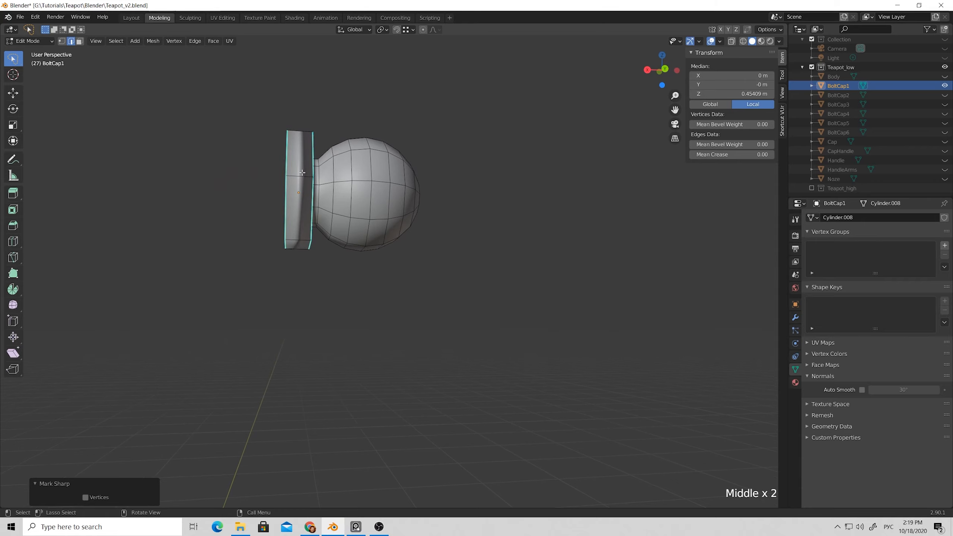
{"action": "left_click", "coordinate": [292, 297]}
{"action": "middle_click_drag", "start_coordinate": [300, 283], "coordinate": [270, 226]}
{"action": "right_click", "coordinate": [326, 236]}
{"action": "left_click", "coordinate": [301, 244]}
{"action": "left_click", "coordinate": [220, 250]}
{"action": "right_click", "coordinate": [221, 250]}
{"action": "left_click", "coordinate": [204, 248]}
{"action": "middle_click_drag", "start_coordinate": [265, 222], "coordinate": [370, 202]}
{"action": "middle_click_drag", "start_coordinate": [310, 258], "coordinate": [296, 209]}
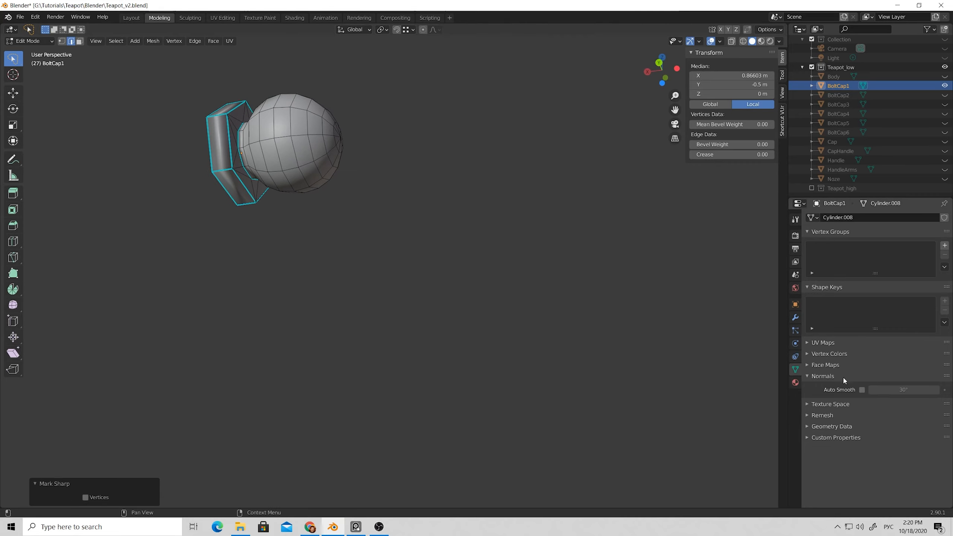
- Enable Auto Smooth at 180° on BoltCap1, leave its editing, and show BoltCap2 in its place
{"action": "left_click", "coordinate": [862, 390]}
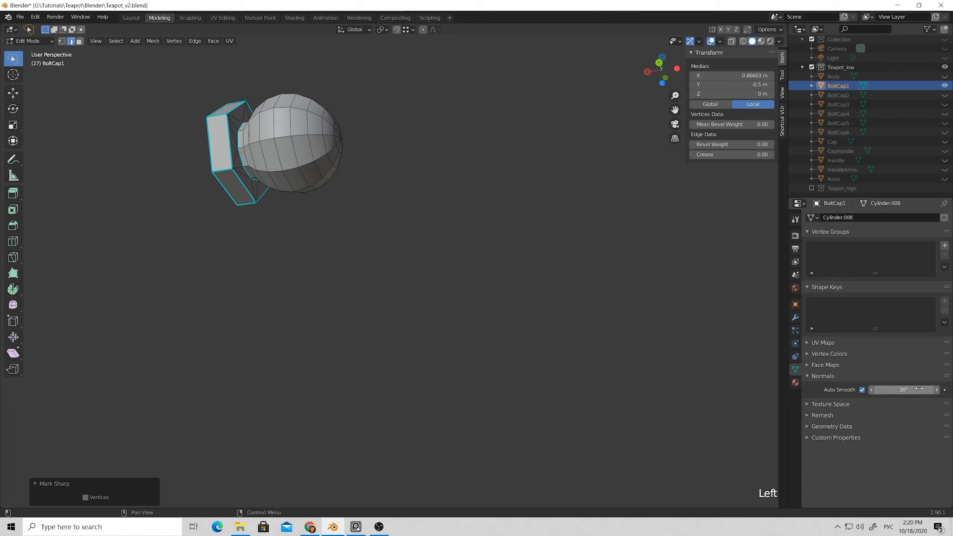
{"action": "left_click_drag", "start_coordinate": [908, 391], "coordinate": [949, 391]}
{"action": "middle_click_drag", "start_coordinate": [314, 210], "coordinate": [424, 228]}
{"action": "key", "text": "Tab"}
{"action": "middle_click_drag", "start_coordinate": [342, 248], "coordinate": [376, 258]}
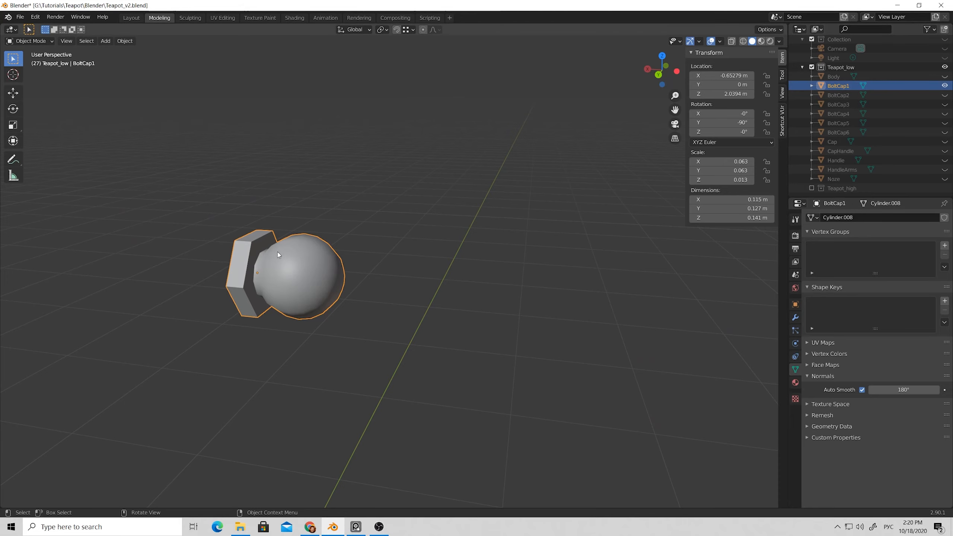
{"action": "left_click", "coordinate": [945, 85]}
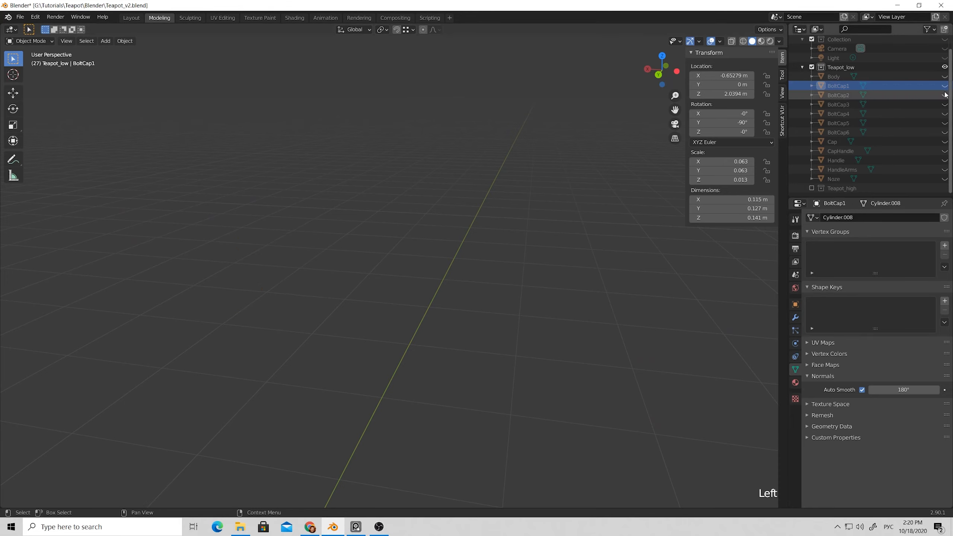
{"action": "left_click", "coordinate": [945, 95]}
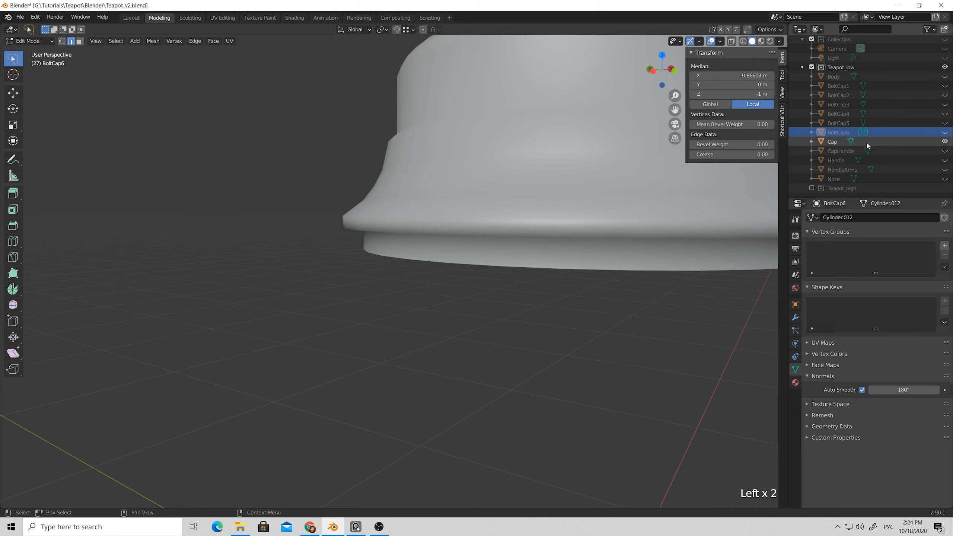
- Select the Cap object and open its mesh for editing
{"action": "left_click", "coordinate": [536, 205]}
{"action": "scroll", "coordinate": [535, 205], "scroll_direction": "down", "scroll_amount": 1}
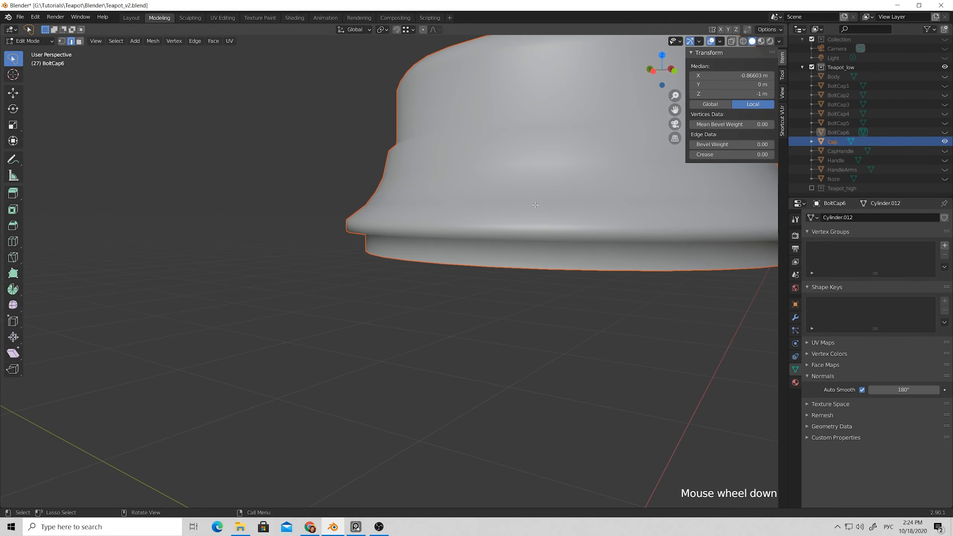
{"action": "middle_click_drag", "start_coordinate": [535, 205], "coordinate": [528, 302], "text": "alt"}
{"action": "scroll", "coordinate": [500, 217], "scroll_direction": "down", "scroll_amount": 6}
{"action": "scroll", "coordinate": [490, 292], "scroll_direction": "up", "scroll_amount": 2}
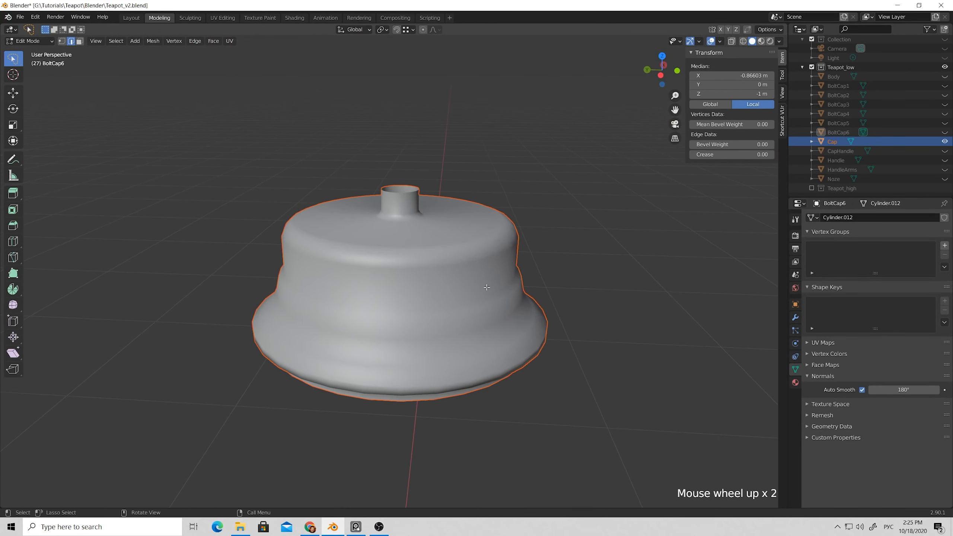
{"action": "key", "text": "Tab"}
{"action": "double_click", "coordinate": [488, 261]}
{"action": "key", "text": "Tab"}
{"action": "mouse_move", "coordinate": [393, 326]}
{"action": "middle_mouse_down"}
{"action": "mouse_move", "coordinate": [326, 299]}
{"action": "mouse_move", "coordinate": [380, 302]}
{"action": "mouse_move", "coordinate": [374, 292]}
{"action": "mouse_move", "coordinate": [378, 323]}
{"action": "middle_mouse_up"}
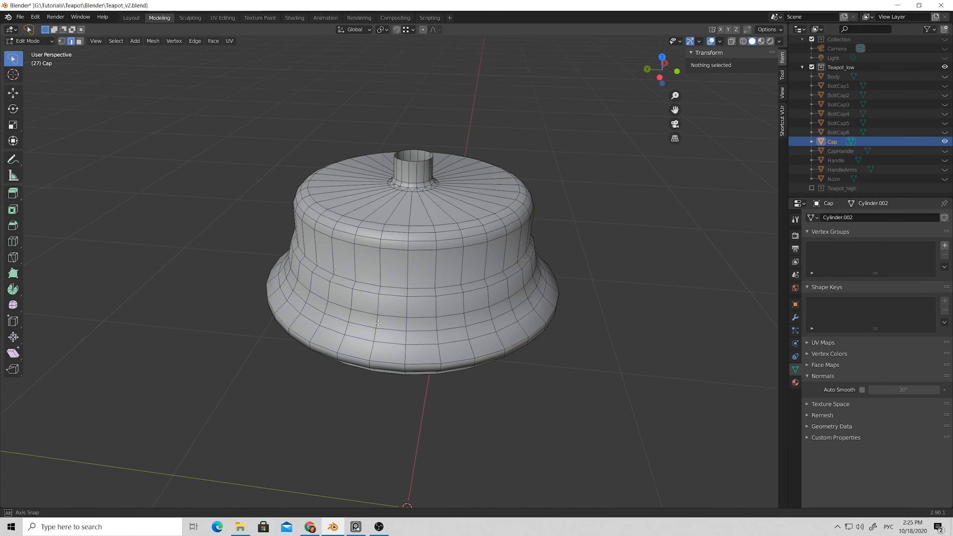
- Select the edge loop bordering the flat top of Cap and mark it sharp
{"action": "left_click", "coordinate": [398, 225]}
{"action": "left_click", "coordinate": [397, 225], "text": "alt"}
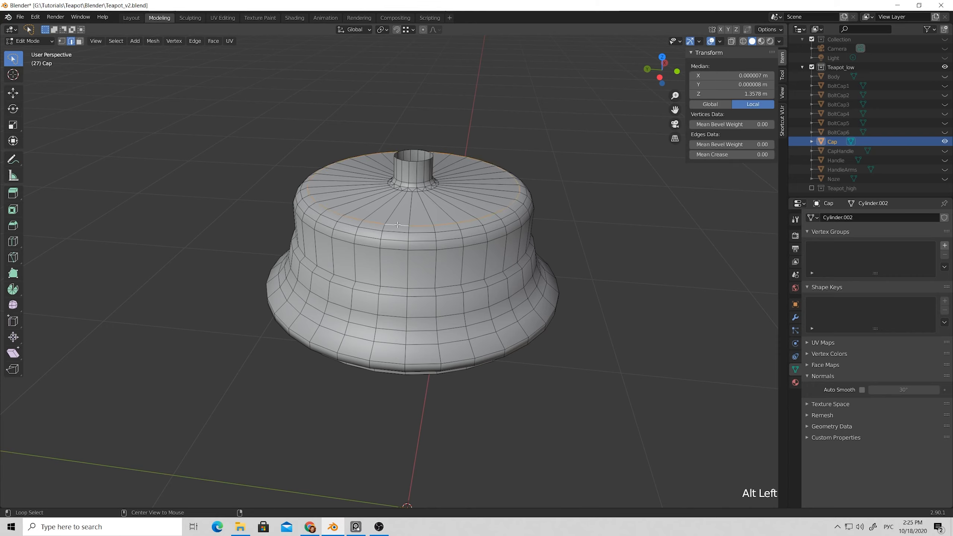
{"action": "scroll", "coordinate": [413, 196], "scroll_direction": "up", "scroll_amount": 3}
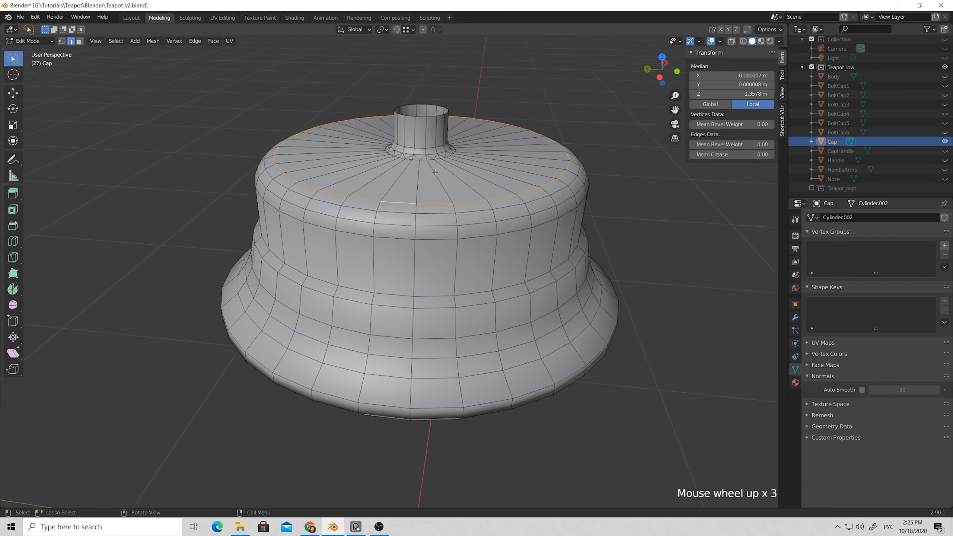
{"action": "left_click", "coordinate": [414, 160]}
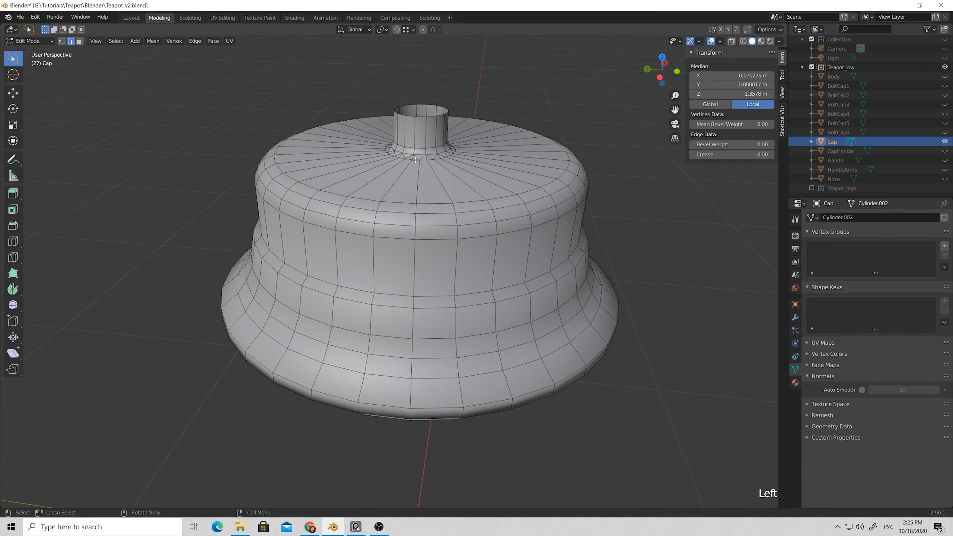
{"action": "key", "text": "ctrl+z"}
{"action": "scroll", "coordinate": [422, 174], "scroll_direction": "down", "scroll_amount": 3}
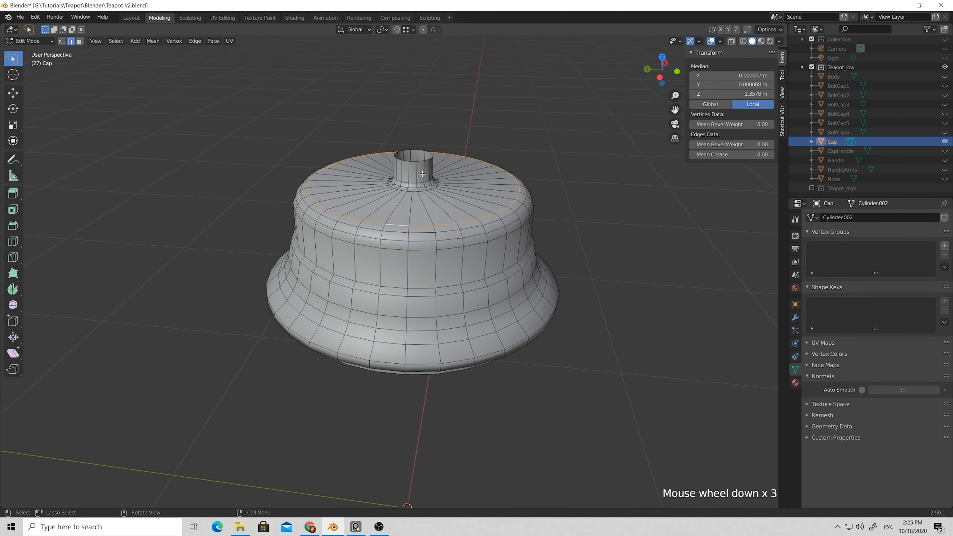
{"action": "right_click", "coordinate": [403, 215]}
{"action": "left_click", "coordinate": [385, 245]}
- Mark the edge loop along the upper side of Cap's flared outer rim as sharp
{"action": "middle_click_drag", "start_coordinate": [385, 244], "coordinate": [434, 213]}
{"action": "left_click", "coordinate": [381, 446]}
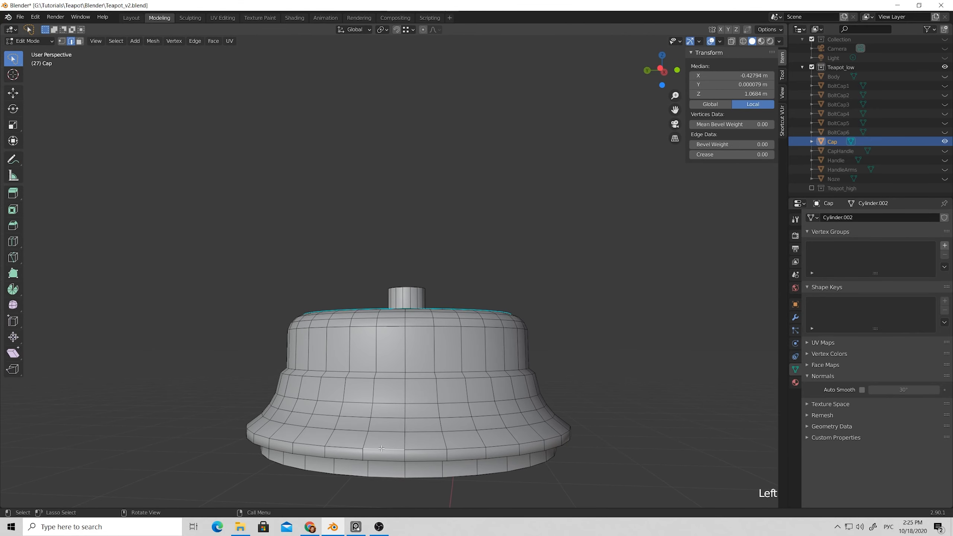
{"action": "left_click", "coordinate": [381, 447], "text": "alt"}
{"action": "right_click", "coordinate": [382, 448]}
{"action": "left_click", "coordinate": [352, 419]}
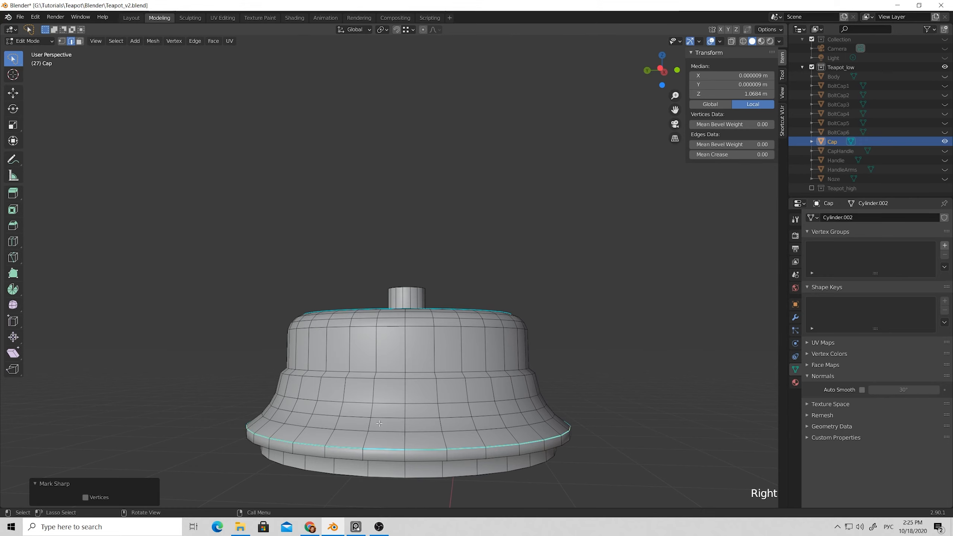
- Select the edge loops on the underside of Cap's flared rim and mark them sharp
{"action": "left_click", "coordinate": [378, 459]}
{"action": "middle_click_drag", "start_coordinate": [378, 459], "coordinate": [427, 334]}
{"action": "scroll", "coordinate": [398, 375], "scroll_direction": "down", "scroll_amount": 2}
{"action": "left_click", "coordinate": [428, 351], "text": "alt"}
{"action": "left_click", "coordinate": [403, 379], "text": "alt+shift"}
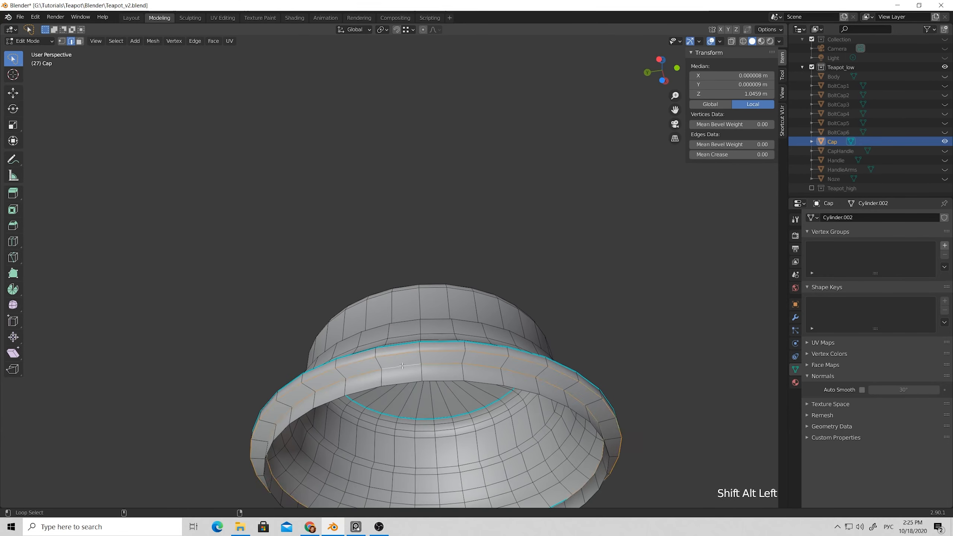
{"action": "right_click", "coordinate": [402, 369]}
{"action": "left_click", "coordinate": [379, 367]}
- Select the first edges of the outer ring where Cap's central neck meets the flat top
{"action": "middle_click_drag", "start_coordinate": [379, 366], "coordinate": [406, 291]}
{"action": "middle_click_drag", "start_coordinate": [430, 155], "coordinate": [453, 253]}
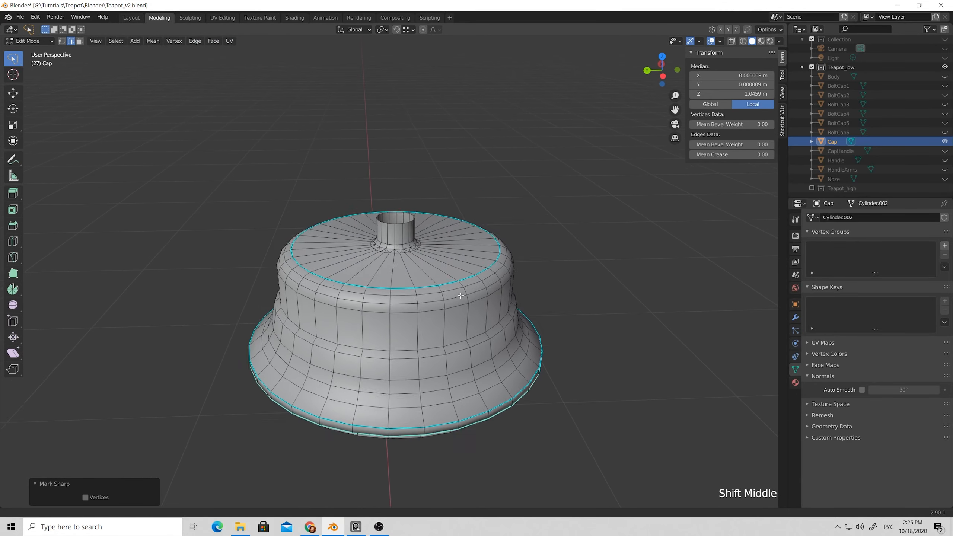
{"action": "scroll", "coordinate": [431, 270], "scroll_direction": "up", "scroll_amount": 4}
{"action": "left_click", "coordinate": [418, 284]}
{"action": "middle_click_drag", "start_coordinate": [416, 284], "coordinate": [433, 298]}
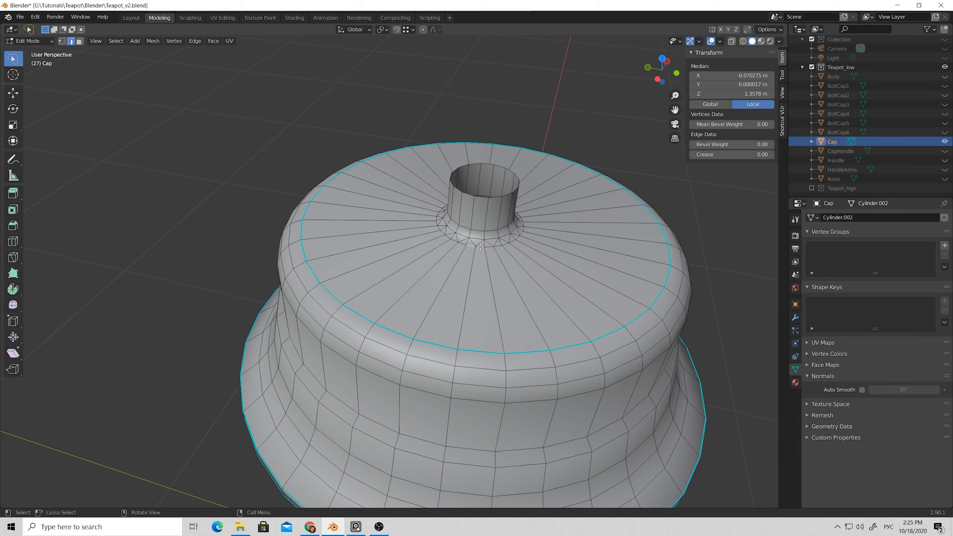
{"action": "key", "text": "alt"}
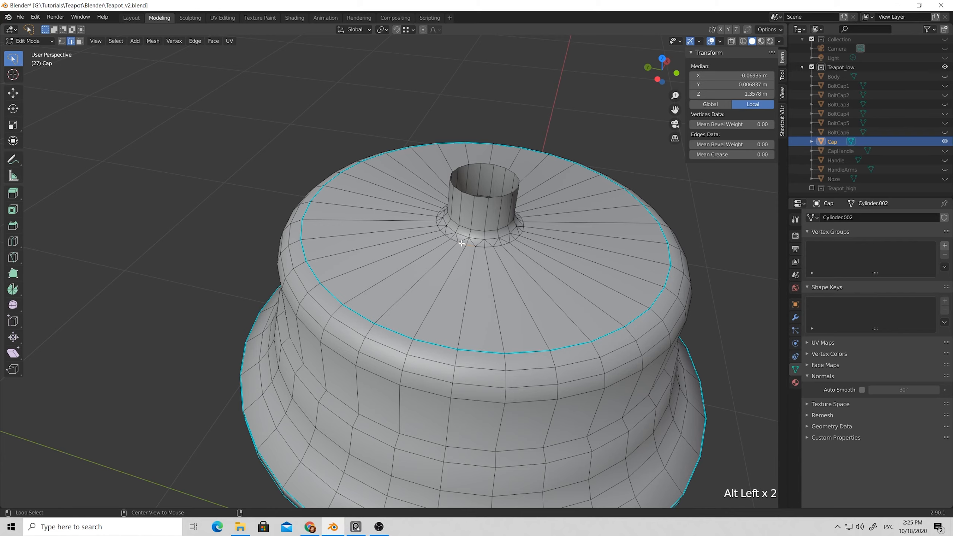
{"action": "left_click", "coordinate": [479, 247], "text": "alt+shift"}
{"action": "left_click", "coordinate": [516, 243], "text": "alt+shift"}
{"action": "middle_click_drag", "start_coordinate": [518, 245], "coordinate": [581, 293]}
{"action": "middle_click_drag", "start_coordinate": [641, 305], "coordinate": [496, 280], "text": "shift"}
{"action": "left_click", "coordinate": [348, 297], "text": "alt+shift"}
{"action": "left_click", "coordinate": [374, 288], "text": "alt+shift"}
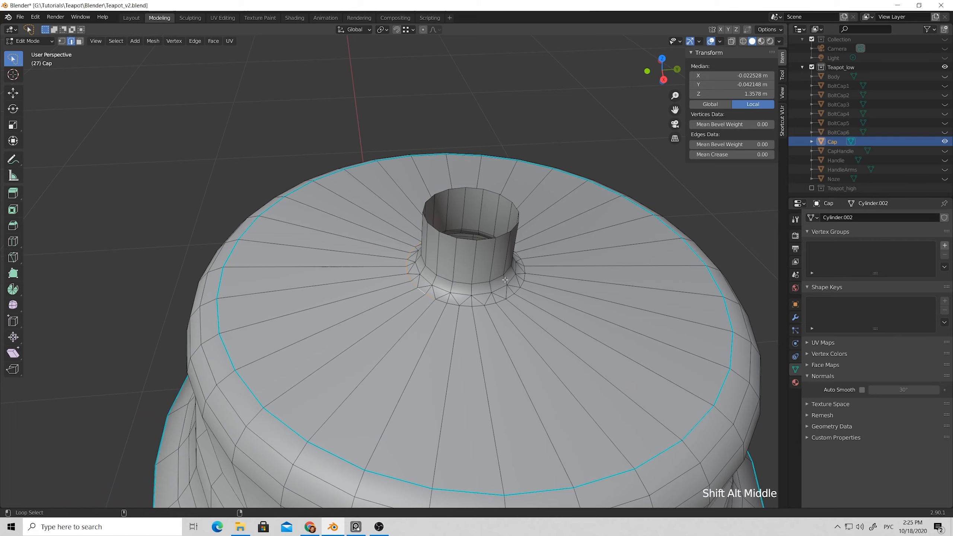
- Add the remaining edges around the neck's base to the selection and mark the complete ring sharp
{"action": "left_click", "coordinate": [442, 302], "text": "alt+shift"}
{"action": "left_click", "coordinate": [466, 305], "text": "alt+shift"}
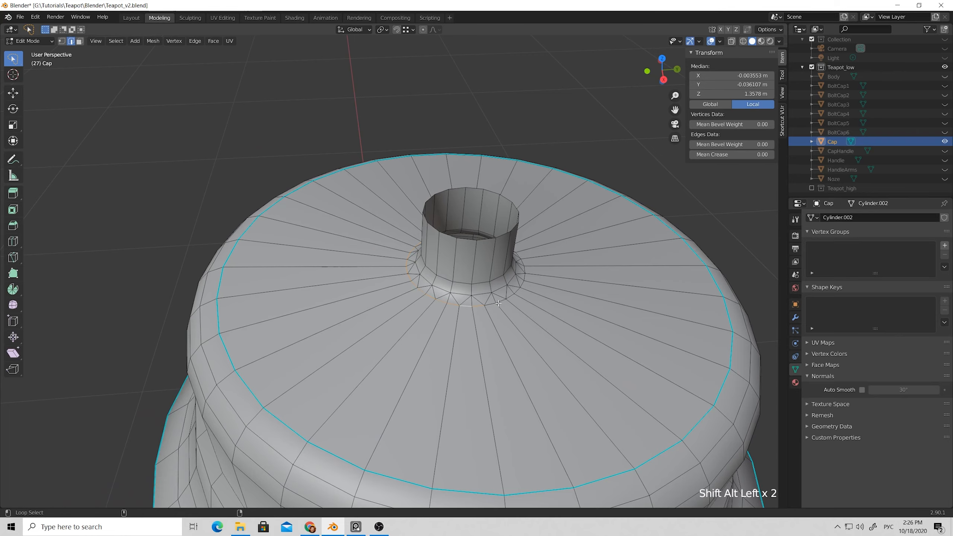
{"action": "left_click", "coordinate": [511, 297], "text": "alt+shift"}
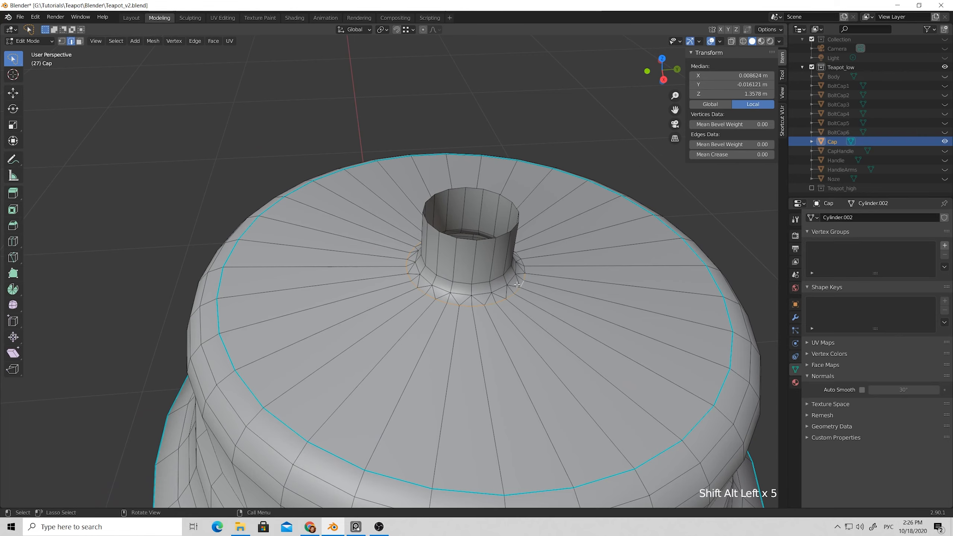
{"action": "middle_click_drag", "start_coordinate": [517, 285], "coordinate": [498, 412]}
{"action": "left_click", "coordinate": [528, 408], "text": "alt+shift"}
{"action": "left_click", "coordinate": [554, 387], "text": "alt+shift"}
{"action": "right_click", "coordinate": [556, 372]}
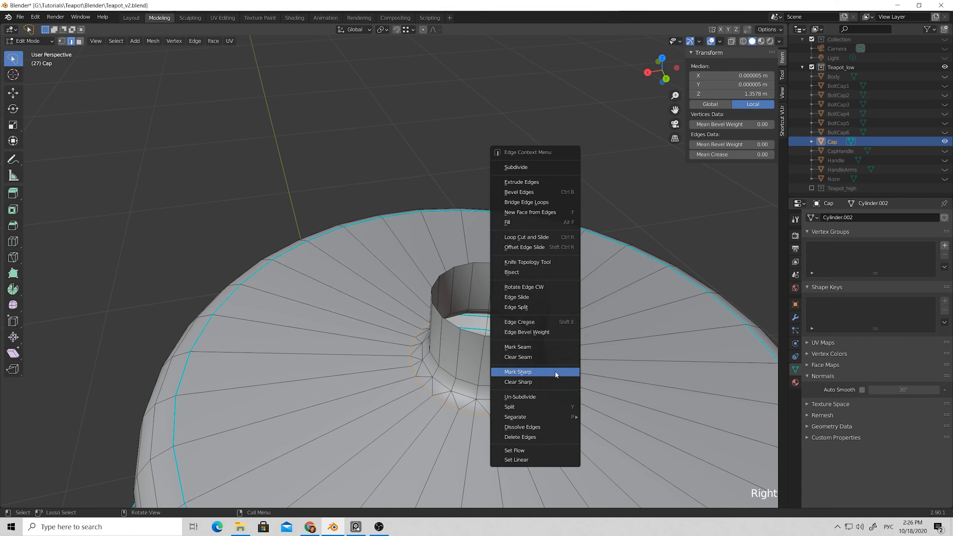
{"action": "left_click", "coordinate": [529, 371]}
{"action": "scroll", "coordinate": [499, 331], "scroll_direction": "down", "scroll_amount": 3}
{"action": "middle_click_drag", "start_coordinate": [488, 271], "coordinate": [470, 296]}
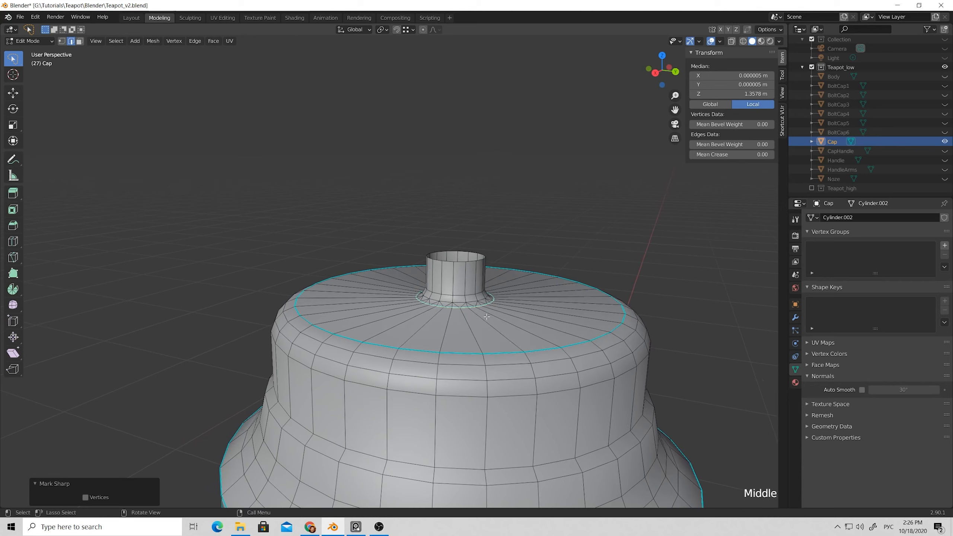
- Enable Auto Smooth on Cap with a 180° angle and return to Object Mode
{"action": "scroll", "coordinate": [470, 296], "scroll_direction": "down", "scroll_amount": 4}
{"action": "scroll", "coordinate": [470, 296], "scroll_direction": "up", "scroll_amount": 1}
{"action": "left_click", "coordinate": [862, 389]}
{"action": "left_click_drag", "start_coordinate": [900, 390], "coordinate": [931, 390]}
{"action": "left_click", "coordinate": [563, 235]}
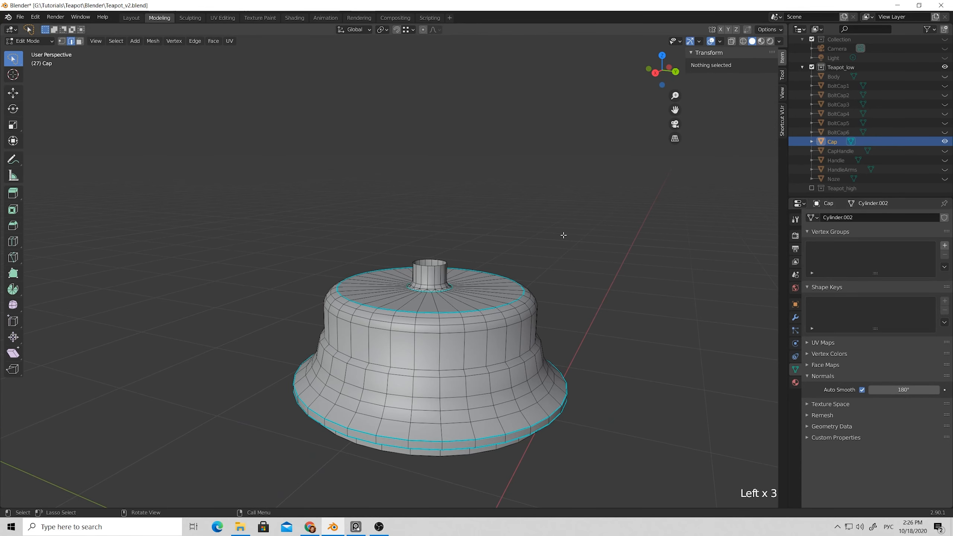
{"action": "key", "text": "Tab"}
{"action": "scroll", "coordinate": [503, 266], "scroll_direction": "down", "scroll_amount": 1}
{"action": "middle_click_drag", "start_coordinate": [503, 270], "coordinate": [549, 271]}
- Hide Cap, show CapHandle, and open CapHandle's mesh for editing
{"action": "left_click", "coordinate": [945, 141]}
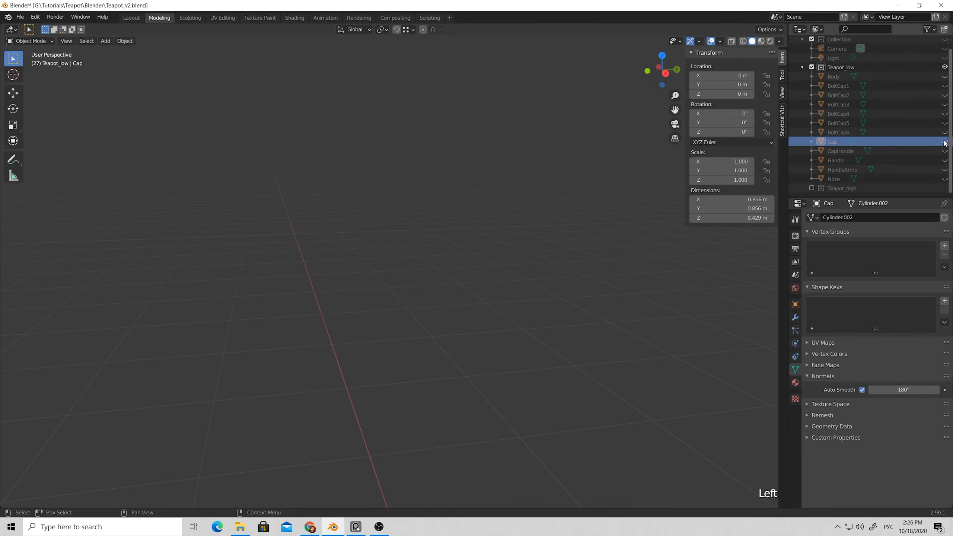
{"action": "left_click", "coordinate": [945, 150]}
{"action": "scroll", "coordinate": [451, 233], "scroll_direction": "up", "scroll_amount": 3}
{"action": "left_click", "coordinate": [451, 230]}
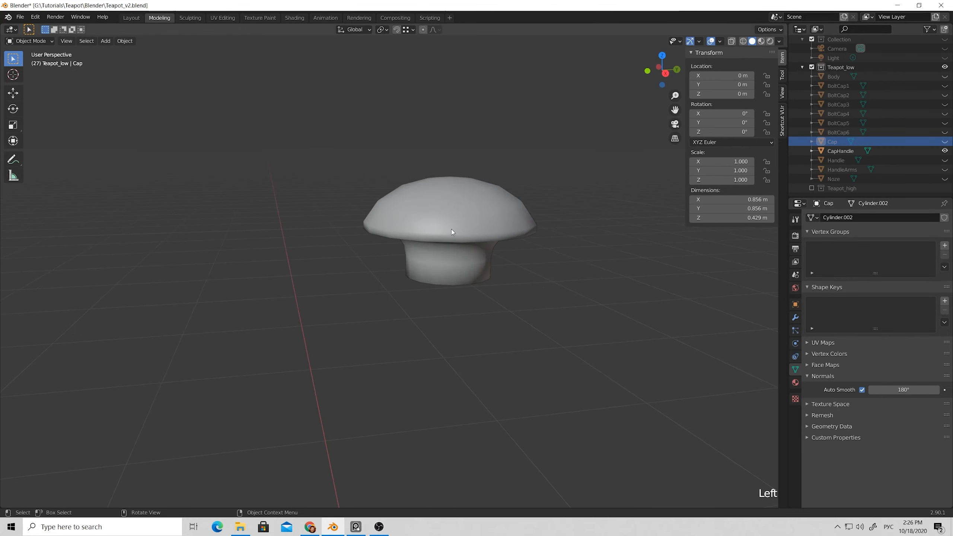
{"action": "middle_click_drag", "start_coordinate": [448, 249], "coordinate": [450, 218]}
{"action": "scroll", "coordinate": [450, 219], "scroll_direction": "up", "scroll_amount": 2}
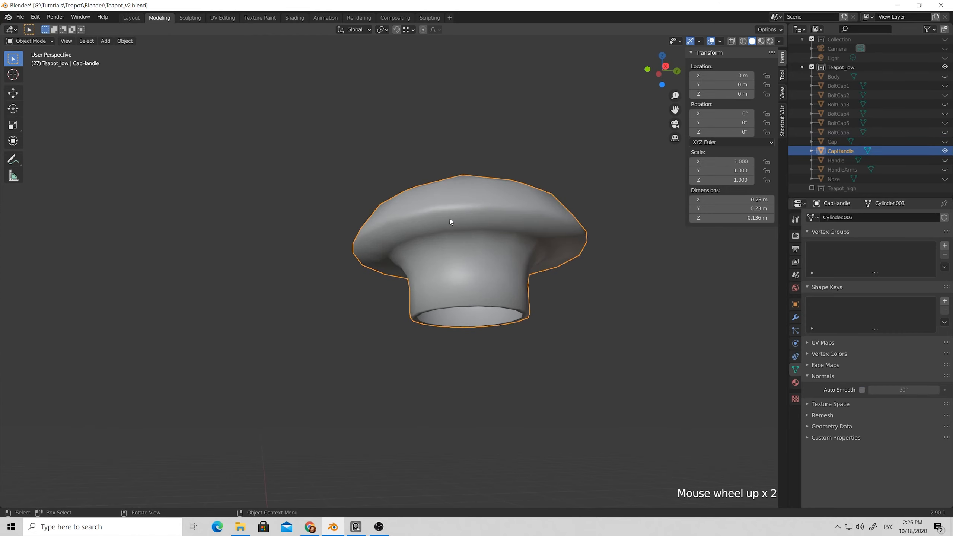
{"action": "key", "text": "Tab"}
- Mark the edge loop around the lower rim of CapHandle's mushroom-shaped head as a seam
{"action": "left_click", "coordinate": [413, 219]}
{"action": "left_click", "coordinate": [413, 220], "text": "alt"}
{"action": "right_click", "coordinate": [413, 220]}
{"action": "left_click", "coordinate": [404, 221]}
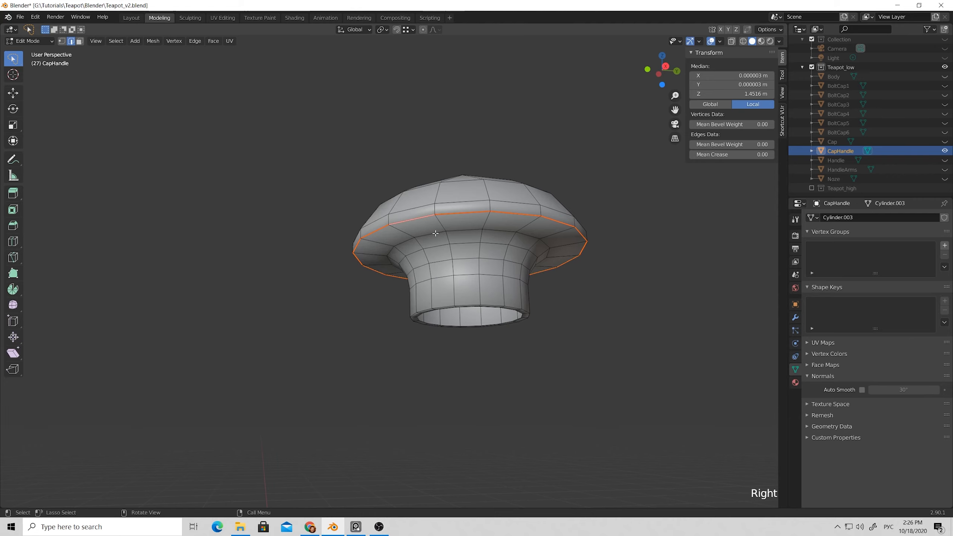
- Select the edge loop at the bottom opening of CapHandle's stem and mark it sharp
{"action": "left_click", "coordinate": [448, 306]}
{"action": "left_click", "coordinate": [447, 306], "text": "alt"}
{"action": "right_click", "coordinate": [447, 307]}
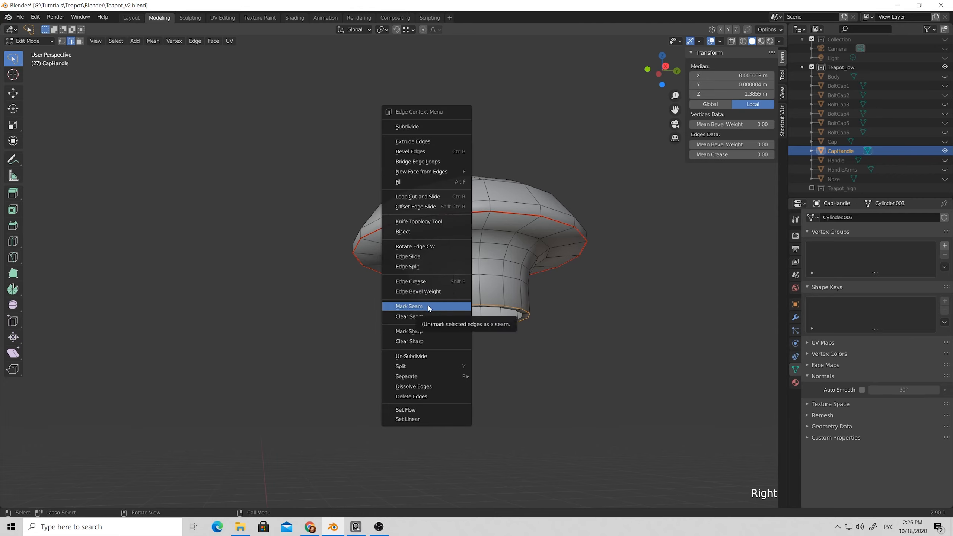
{"action": "left_click", "coordinate": [432, 307]}
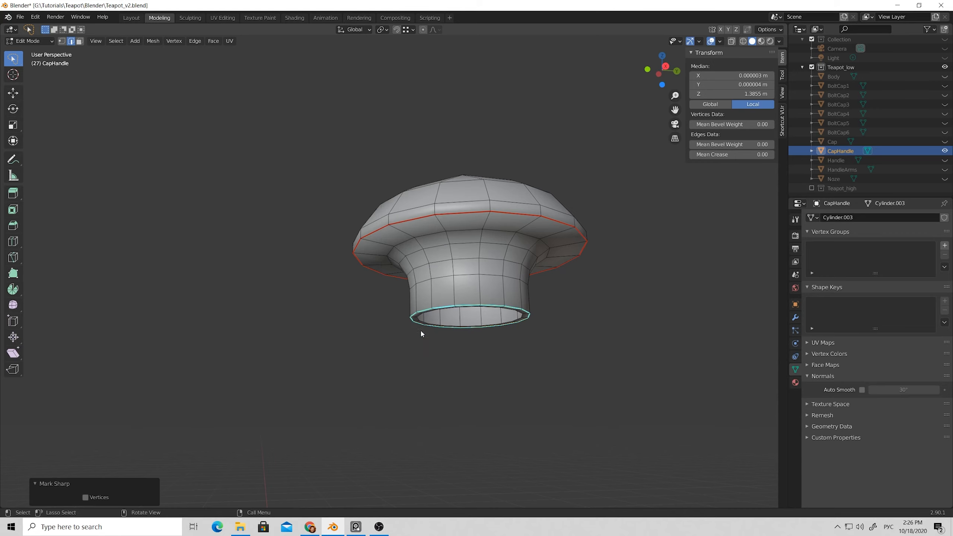
- Clear the seam from the loop around the head's lower rim and mark that loop sharp instead
{"action": "left_click", "coordinate": [423, 219]}
{"action": "left_click", "coordinate": [423, 220], "text": "alt"}
{"action": "right_click", "coordinate": [424, 219]}
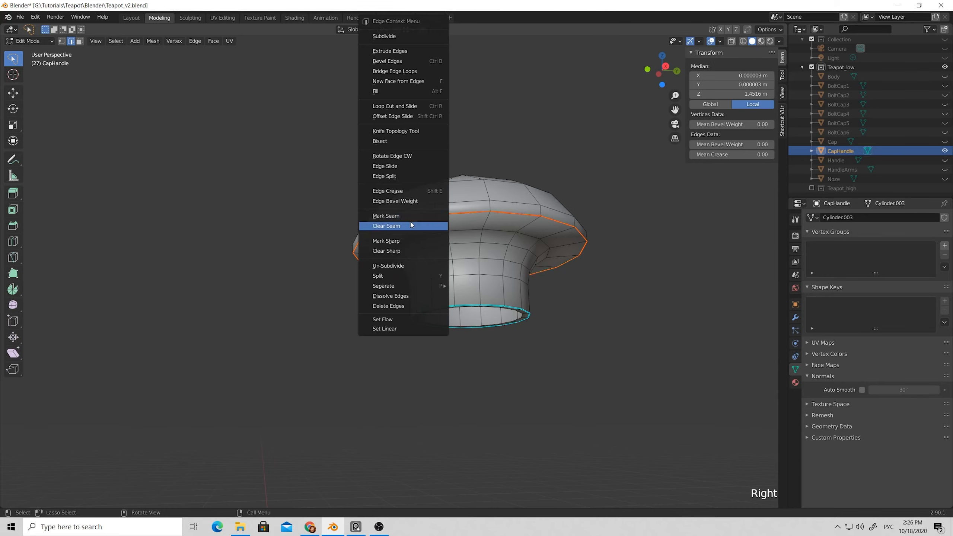
{"action": "right_click", "coordinate": [407, 221]}
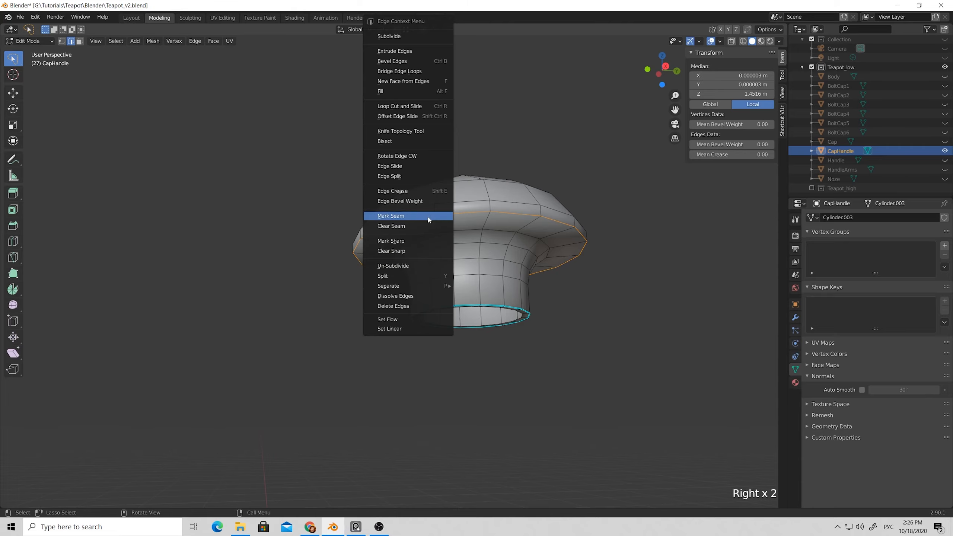
{"action": "left_click", "coordinate": [411, 241]}
{"action": "left_click", "coordinate": [439, 177]}
- Enable Auto Smooth on CapHandle with a 180° angle and return to Object Mode
{"action": "mouse_move", "coordinate": [463, 215]}
{"action": "middle_mouse_down"}
{"action": "mouse_move", "coordinate": [523, 265]}
{"action": "mouse_move", "coordinate": [457, 179]}
{"action": "mouse_move", "coordinate": [458, 209]}
{"action": "middle_mouse_up"}
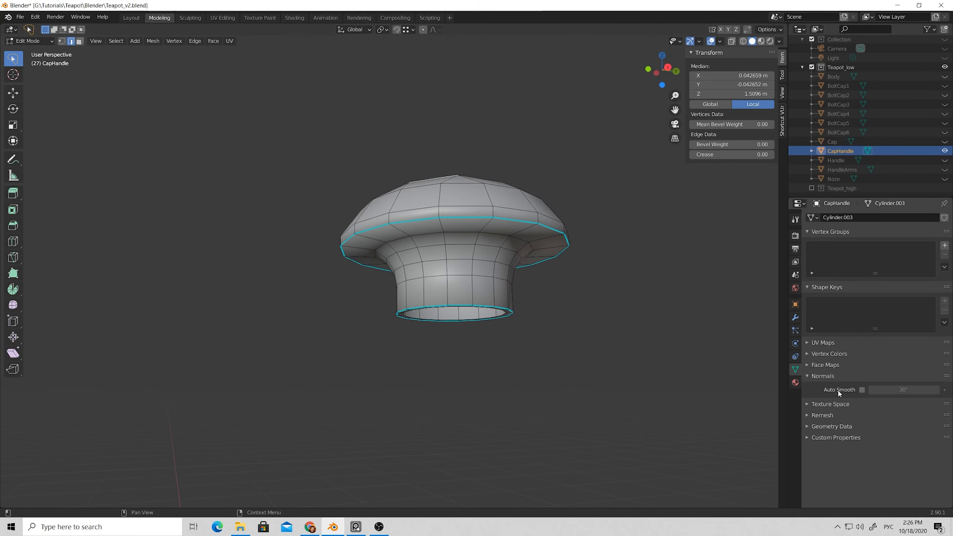
{"action": "left_click", "coordinate": [862, 390]}
{"action": "left_click_drag", "start_coordinate": [893, 390], "coordinate": [937, 390]}
{"action": "left_click", "coordinate": [627, 292]}
{"action": "key", "text": "Tab"}
{"action": "middle_click_drag", "start_coordinate": [575, 276], "coordinate": [582, 309]}
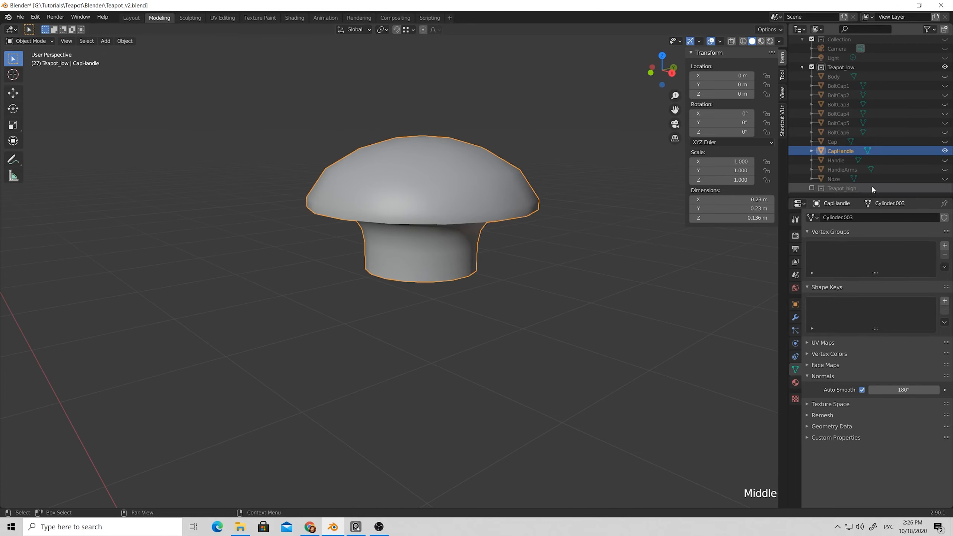
- Hide CapHandle, show the Handle object in its place, then select it and enter Edit Mode
{"action": "left_click", "coordinate": [944, 150]}
{"action": "left_click", "coordinate": [945, 160]}
{"action": "scroll", "coordinate": [479, 210], "scroll_direction": "down", "scroll_amount": 6}
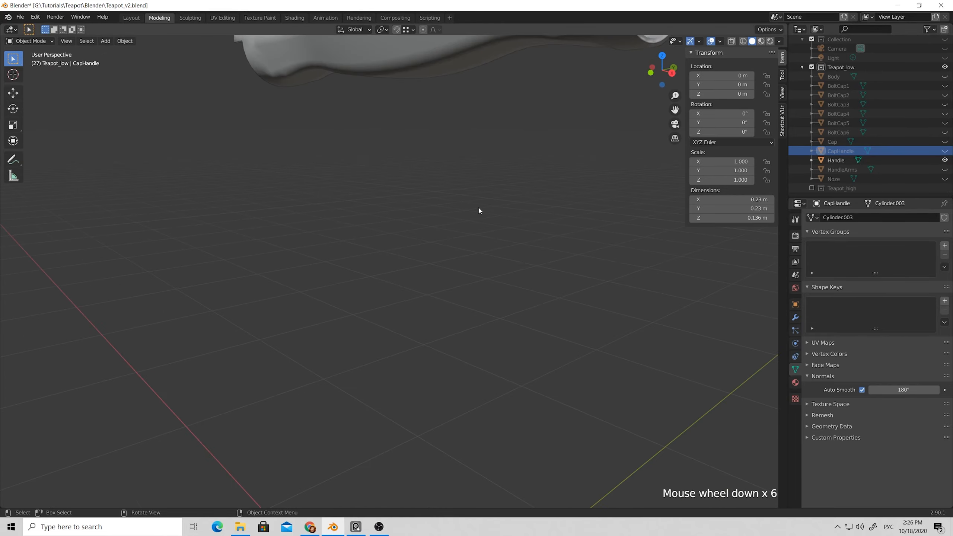
{"action": "scroll", "coordinate": [479, 210], "scroll_direction": "down", "scroll_amount": 5}
{"action": "scroll", "coordinate": [488, 191], "scroll_direction": "up", "scroll_amount": 3}
{"action": "middle_click_drag", "start_coordinate": [445, 129], "coordinate": [504, 147]}
{"action": "left_click", "coordinate": [468, 117]}
{"action": "key", "text": "Tab"}
- Examine the Handle's mesh density along the grip and around both end collars from several angles
{"action": "middle_click_drag", "start_coordinate": [457, 120], "coordinate": [312, 209]}
{"action": "scroll", "coordinate": [406, 264], "scroll_direction": "up", "scroll_amount": 2}
{"action": "scroll", "coordinate": [350, 235], "scroll_direction": "up", "scroll_amount": 2}
{"action": "scroll", "coordinate": [349, 235], "scroll_direction": "down", "scroll_amount": 2}
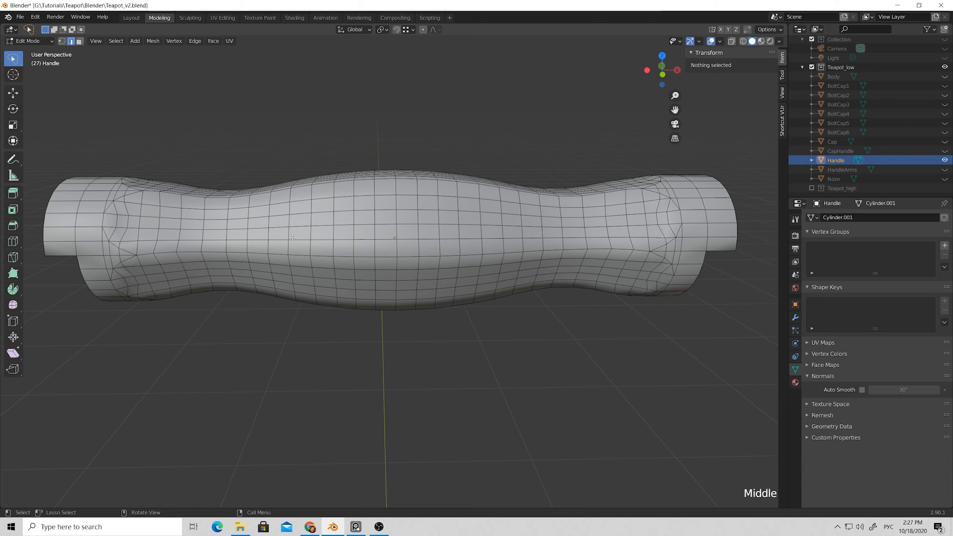
{"action": "middle_click_drag", "start_coordinate": [266, 238], "coordinate": [169, 281]}
{"action": "scroll", "coordinate": [169, 281], "scroll_direction": "down", "scroll_amount": 2}
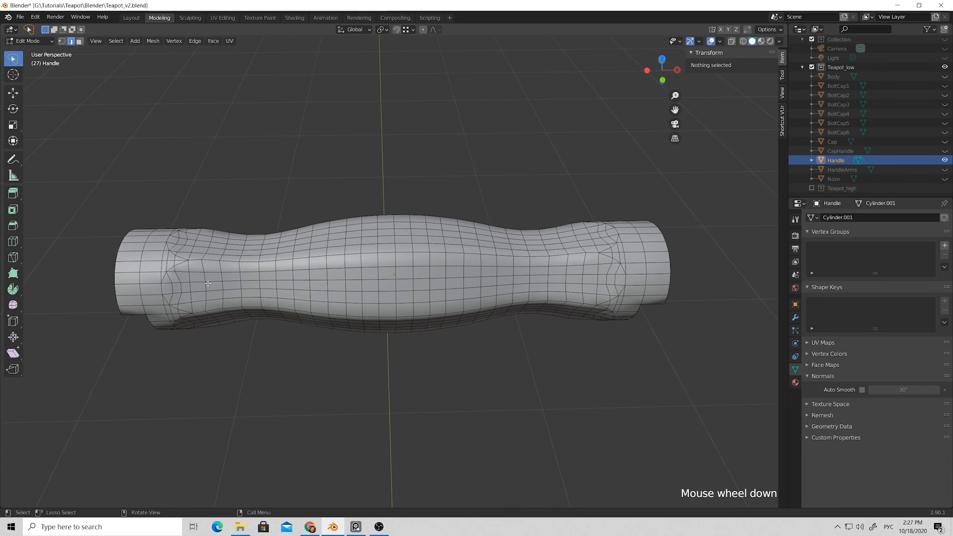
{"action": "scroll", "coordinate": [208, 284], "scroll_direction": "up", "scroll_amount": 1}
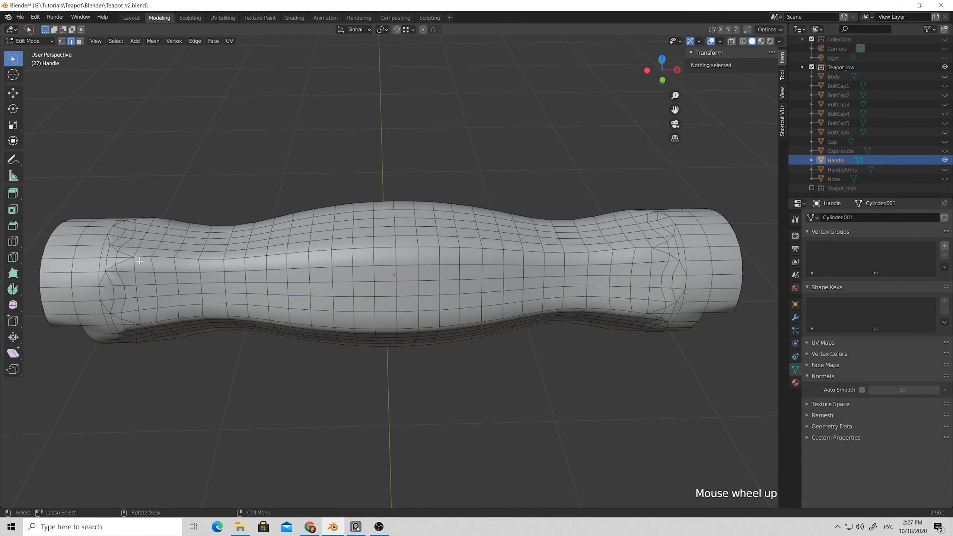
{"action": "middle_click_drag", "start_coordinate": [174, 300], "coordinate": [285, 267]}
{"action": "scroll", "coordinate": [285, 267], "scroll_direction": "down", "scroll_amount": 1}
{"action": "middle_click_drag", "start_coordinate": [340, 251], "coordinate": [396, 234]}
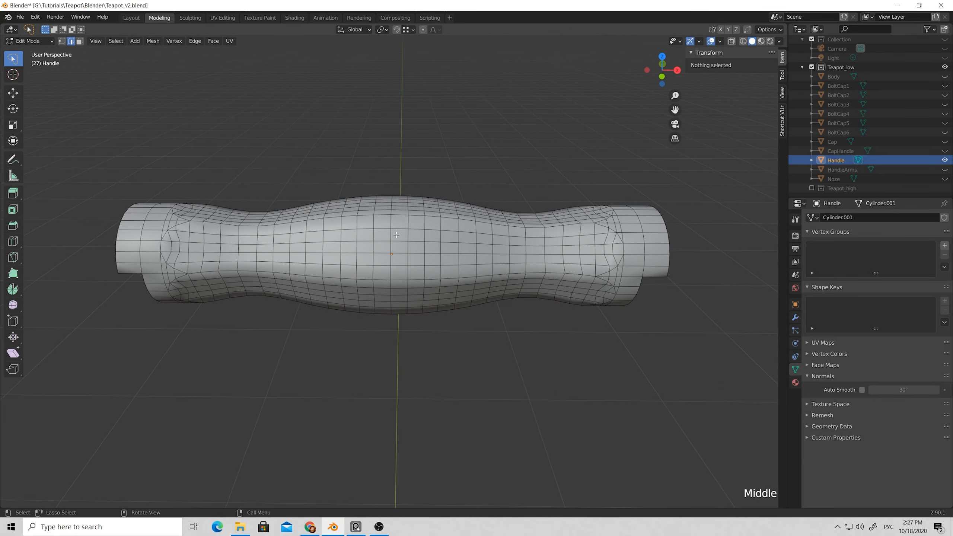
- In see-through front view, select all Handle faces on the positive X side of the centre line and delete them
{"action": "key", "text": "3"}
{"action": "left_click", "coordinate": [425, 214], "text": "alt"}
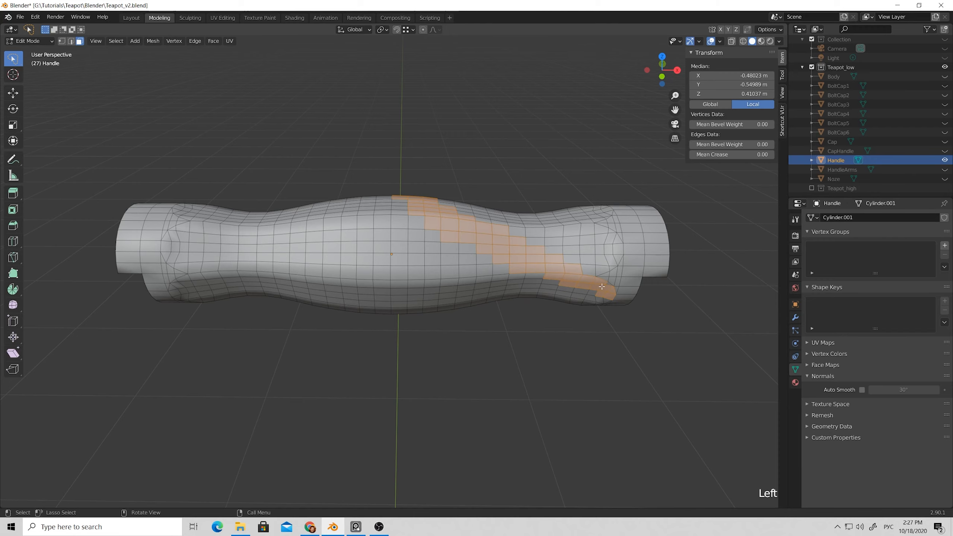
{"action": "left_click", "coordinate": [483, 206]}
{"action": "key", "text": "alt+z"}
{"action": "middle_click_drag", "start_coordinate": [483, 205], "coordinate": [469, 202]}
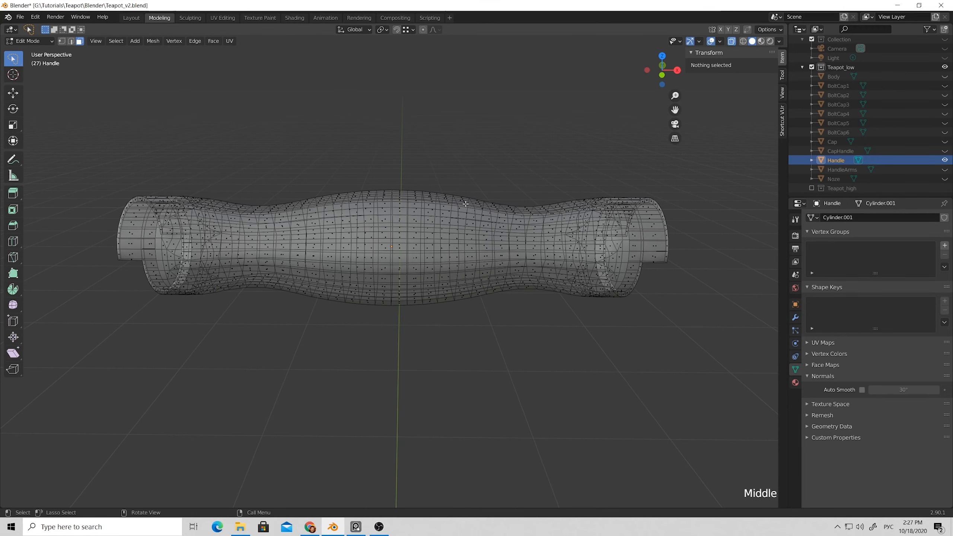
{"action": "left_click", "coordinate": [662, 64]}
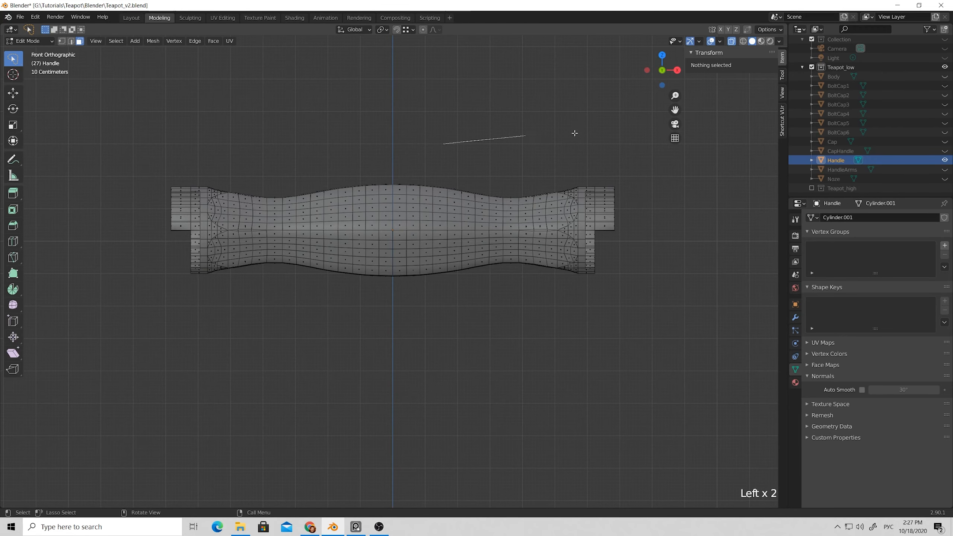
{"action": "mouse_move", "coordinate": [575, 133]}
{"action": "left_mouse_down"}
{"action": "mouse_move", "coordinate": [487, 334]}
{"action": "mouse_move", "coordinate": [400, 273]}
{"action": "mouse_move", "coordinate": [405, 166]}
{"action": "mouse_move", "coordinate": [398, 277]}
{"action": "mouse_move", "coordinate": [472, 304]}
{"action": "left_mouse_up"}
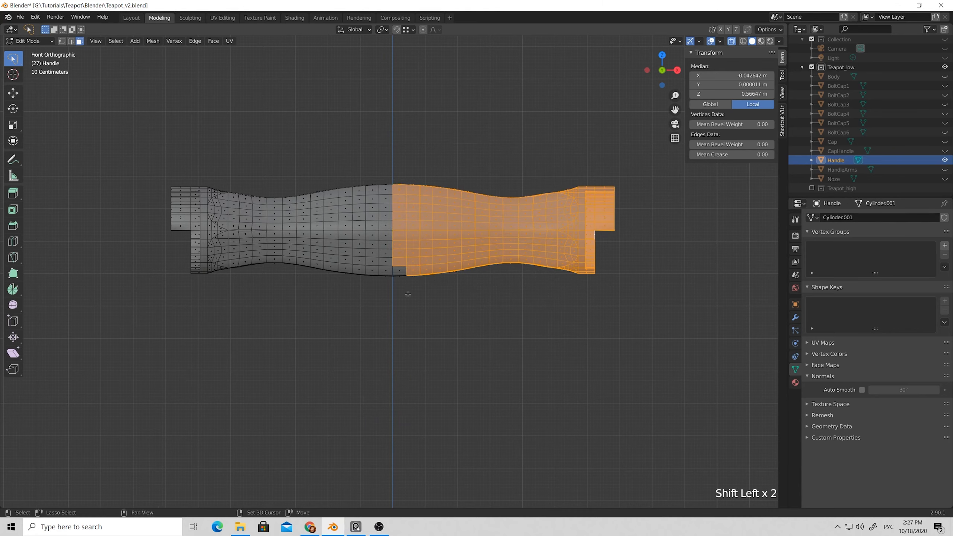
{"action": "key", "text": "Delete"}
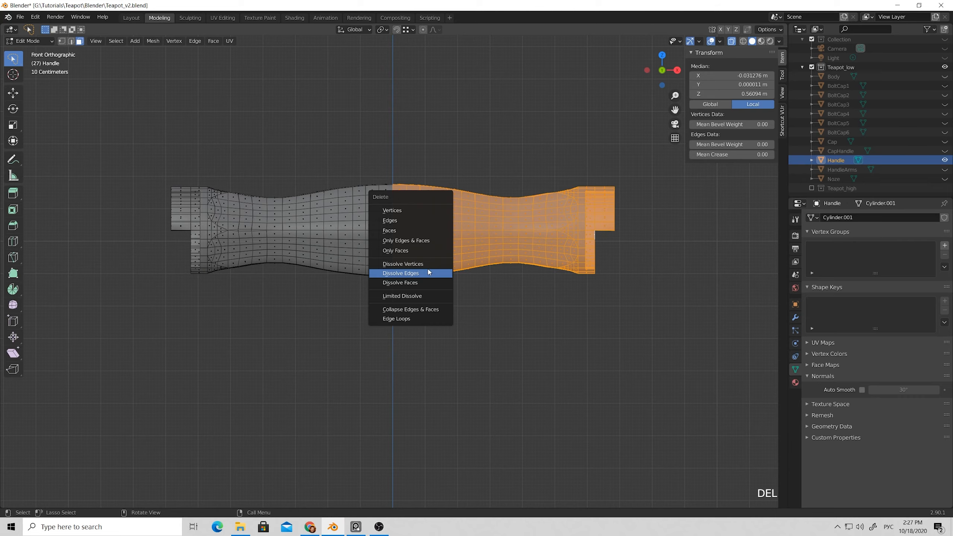
{"action": "left_click", "coordinate": [429, 231]}
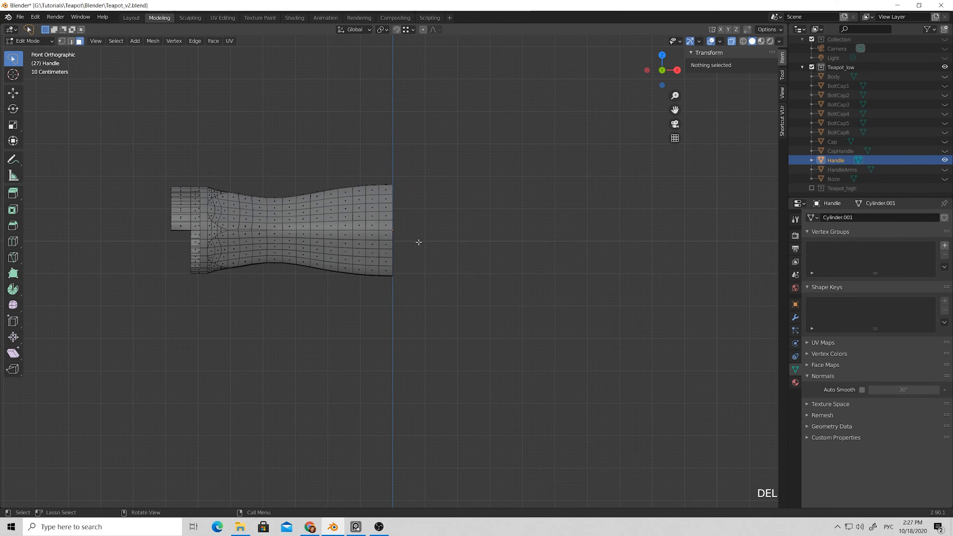
- Select the lengthwise edge loops between the remaining Handle half's six corner edges, all the way around, and dissolve those edges
{"action": "middle_click_drag", "start_coordinate": [419, 242], "coordinate": [441, 253]}
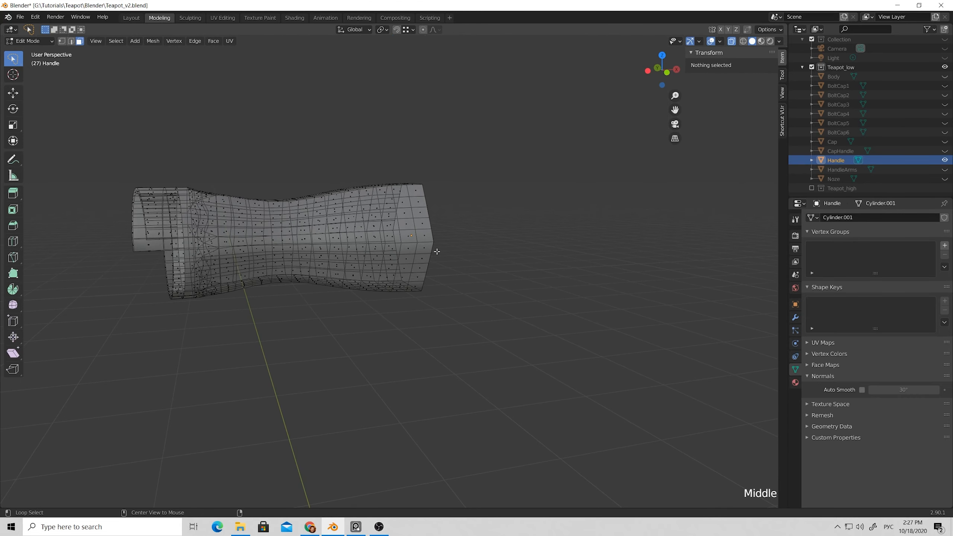
{"action": "key", "text": "alt+z"}
{"action": "scroll", "coordinate": [300, 258], "scroll_direction": "up", "scroll_amount": 2}
{"action": "middle_click_drag", "start_coordinate": [300, 257], "coordinate": [286, 224]}
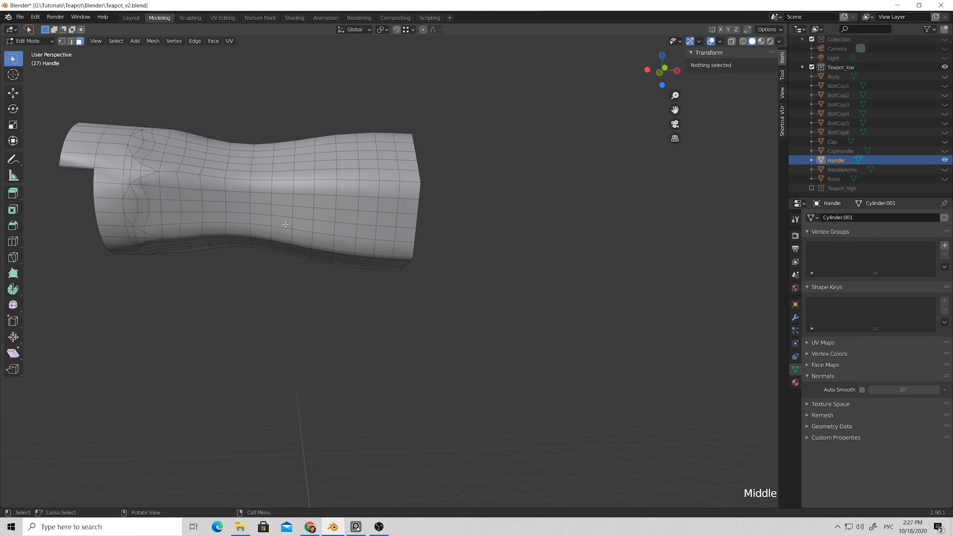
{"action": "key", "text": "2"}
{"action": "left_click", "coordinate": [215, 190]}
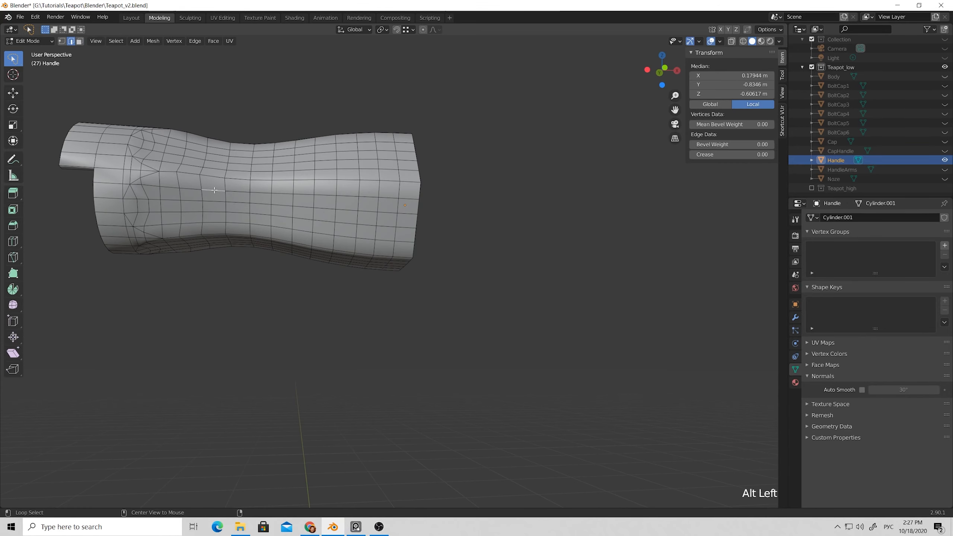
{"action": "left_click", "coordinate": [214, 191], "text": "alt"}
{"action": "left_click", "coordinate": [216, 209], "text": "alt+shift"}
{"action": "left_click", "coordinate": [217, 218], "text": "alt+shift"}
{"action": "left_click", "coordinate": [217, 227], "text": "alt+shift"}
{"action": "middle_click_drag", "start_coordinate": [217, 227], "coordinate": [214, 259]}
{"action": "left_click", "coordinate": [201, 264], "text": "alt+shift"}
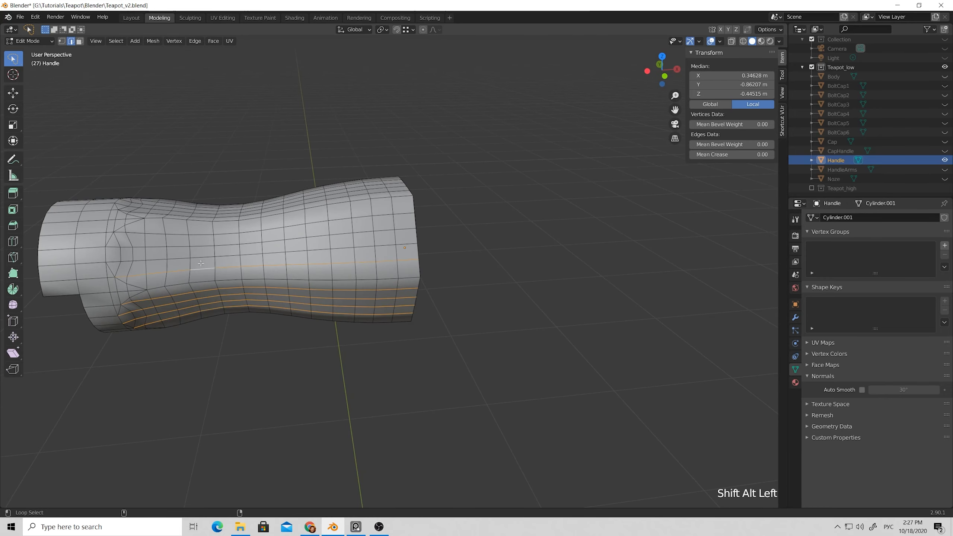
{"action": "left_click", "coordinate": [202, 243], "text": "alt+shift"}
{"action": "left_click", "coordinate": [203, 244], "text": "alt+shift"}
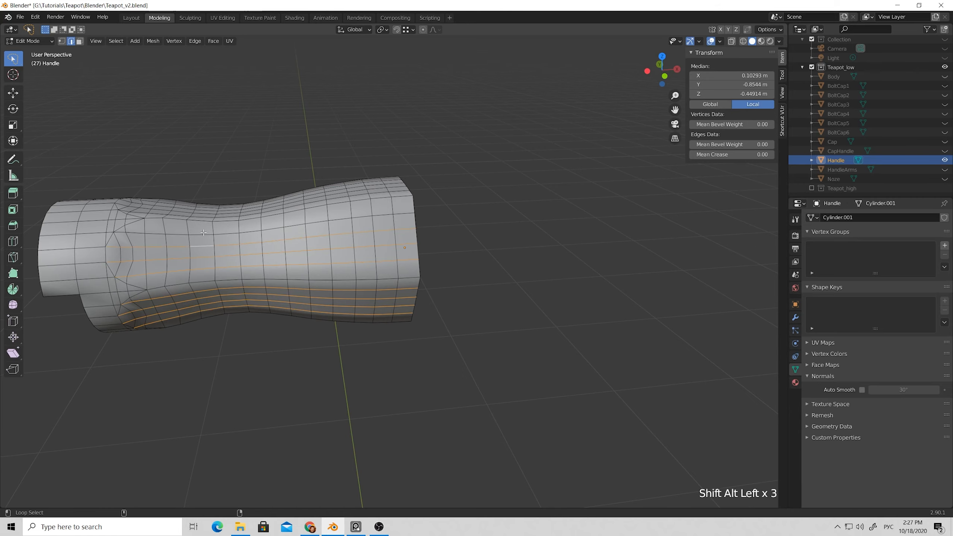
{"action": "left_click", "coordinate": [203, 230], "text": "alt+shift"}
{"action": "middle_click_drag", "start_coordinate": [203, 231], "coordinate": [215, 290]}
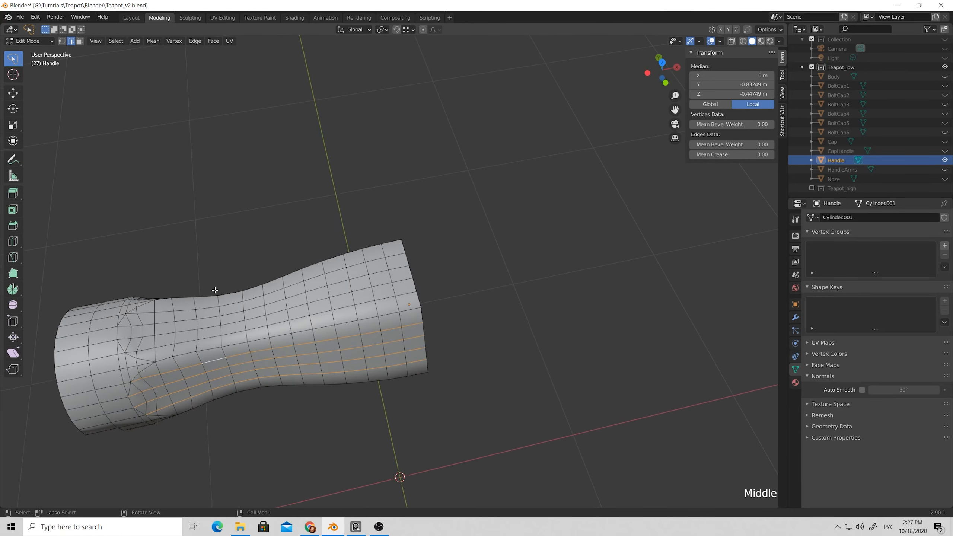
{"action": "left_click", "coordinate": [209, 333], "text": "alt+shift"}
{"action": "left_click", "coordinate": [207, 324], "text": "alt+shift"}
{"action": "left_click", "coordinate": [204, 319], "text": "alt+shift"}
{"action": "left_click", "coordinate": [214, 306], "text": "alt+shift"}
{"action": "scroll", "coordinate": [218, 300], "scroll_direction": "down", "scroll_amount": 1}
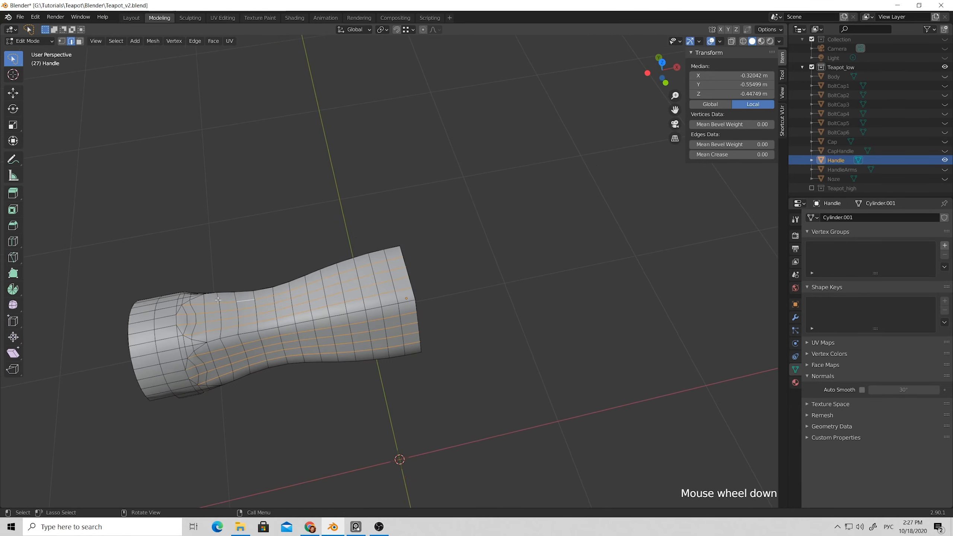
{"action": "middle_click_drag", "start_coordinate": [218, 300], "coordinate": [569, 212]}
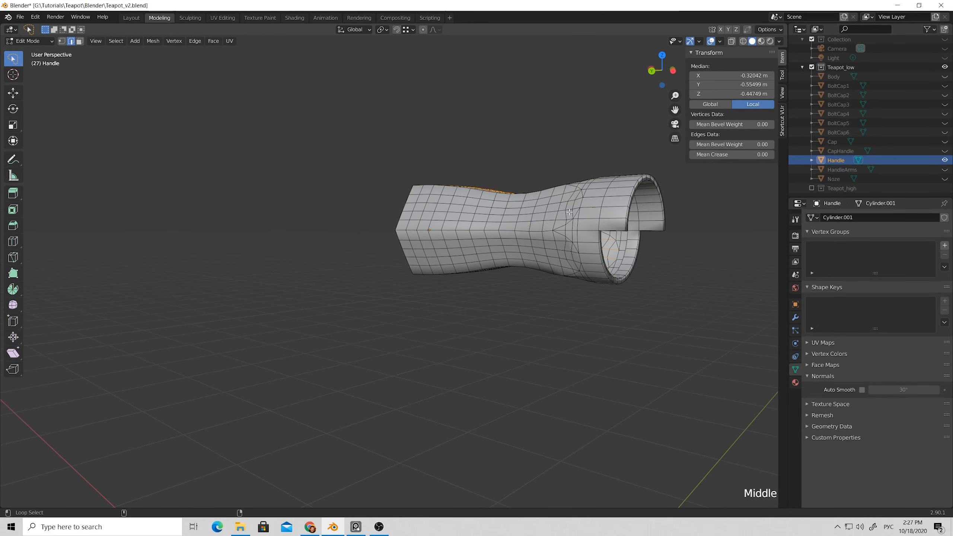
{"action": "left_click", "coordinate": [524, 220], "text": "alt+shift"}
{"action": "left_click", "coordinate": [527, 214], "text": "alt+shift"}
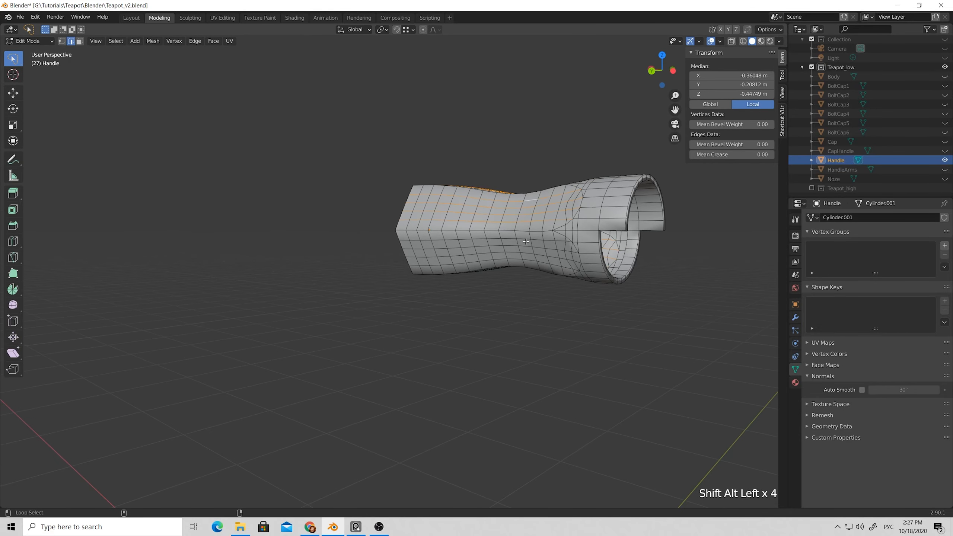
{"action": "left_click", "coordinate": [527, 259], "text": "alt+shift"}
{"action": "left_click", "coordinate": [526, 265], "text": "alt+shift"}
{"action": "middle_click_drag", "start_coordinate": [525, 264], "coordinate": [303, 131]}
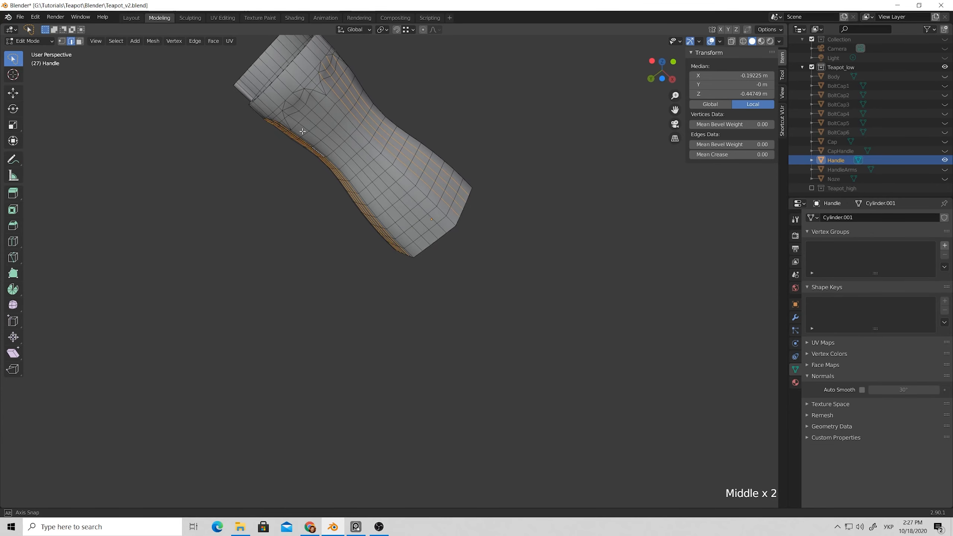
{"action": "left_click", "coordinate": [307, 128], "text": "alt+shift"}
{"action": "left_click", "coordinate": [317, 115], "text": "alt+shift"}
{"action": "left_click", "coordinate": [325, 108], "text": "alt+shift"}
{"action": "middle_click_drag", "start_coordinate": [325, 108], "coordinate": [313, 196]}
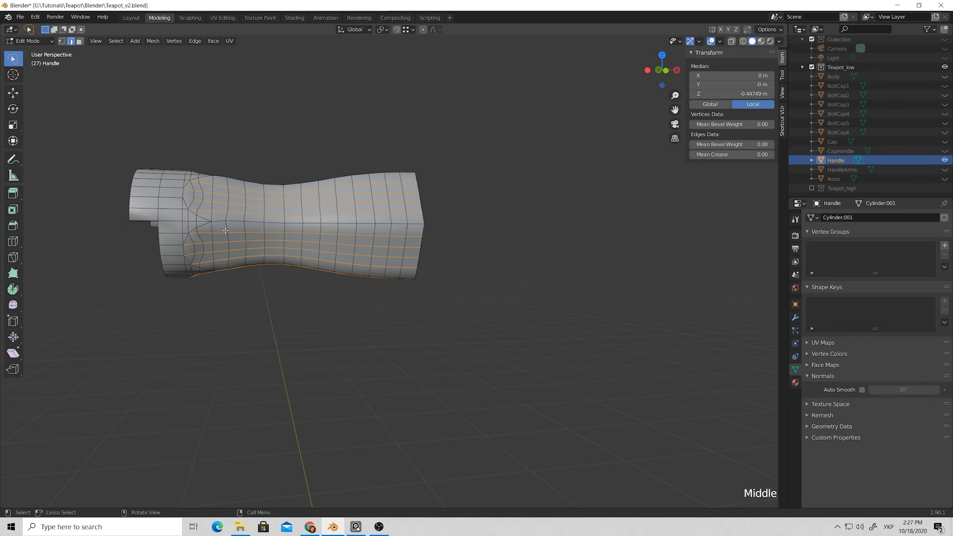
{"action": "scroll", "coordinate": [225, 231], "scroll_direction": "up", "scroll_amount": 2}
{"action": "right_click", "coordinate": [183, 221]}
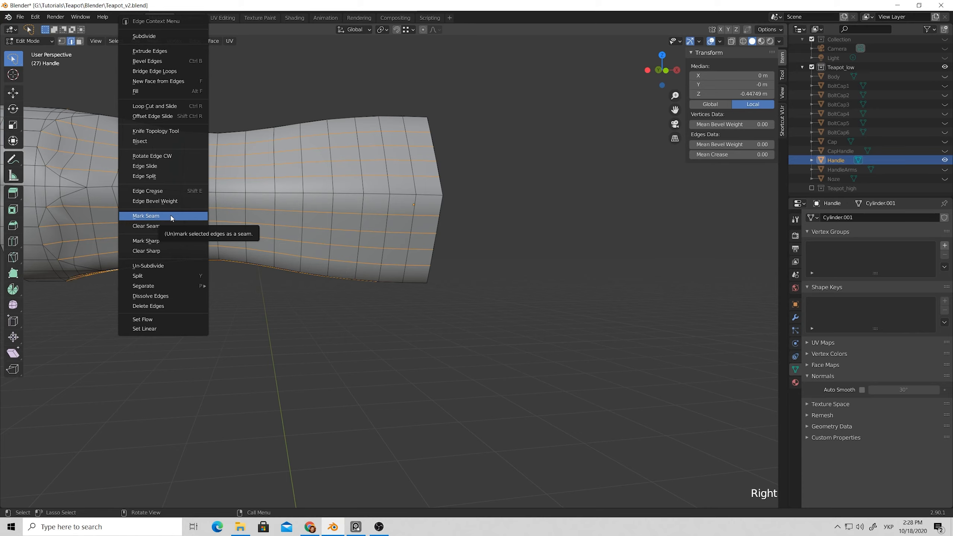
{"action": "left_click", "coordinate": [172, 217]}
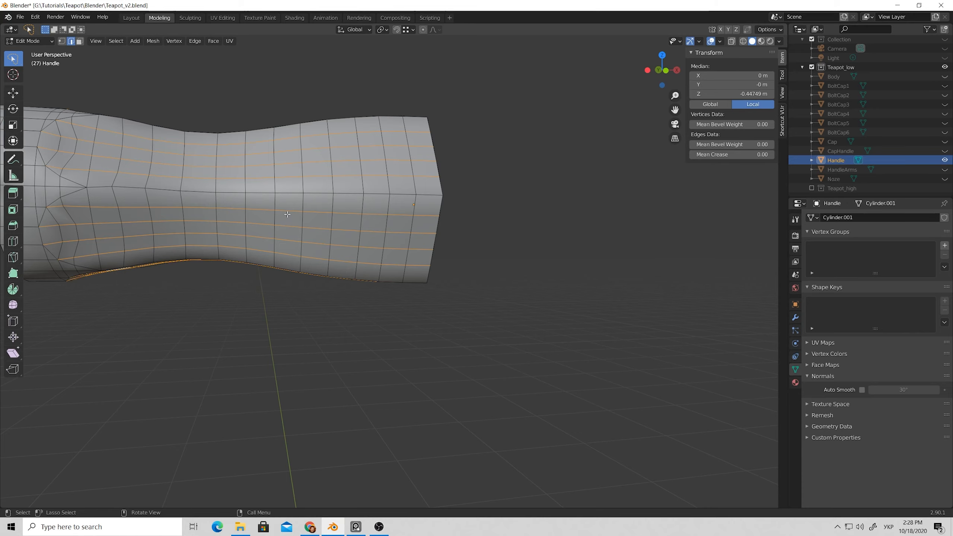
{"action": "key", "text": "Delete"}
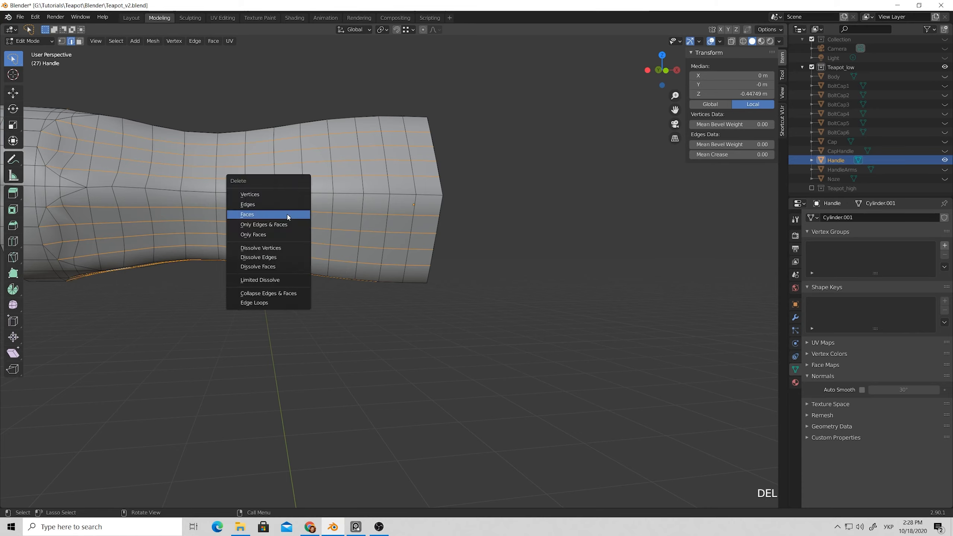
{"action": "left_click", "coordinate": [280, 259]}
- Select the edge loop where the Handle's grip meets the collar, excluding the short segments between the arches, and dissolve those edges
{"action": "middle_click_drag", "start_coordinate": [246, 238], "coordinate": [204, 288]}
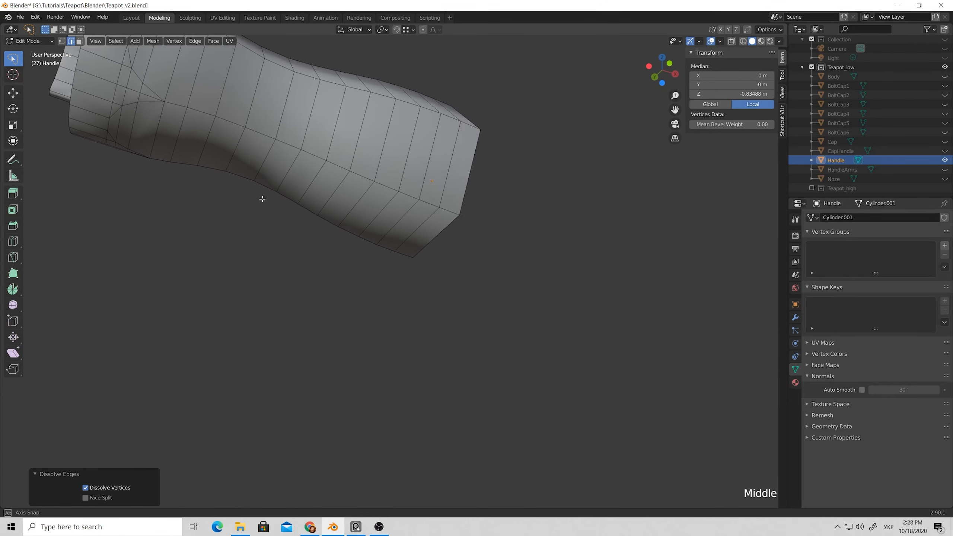
{"action": "triple_click", "coordinate": [131, 297]}
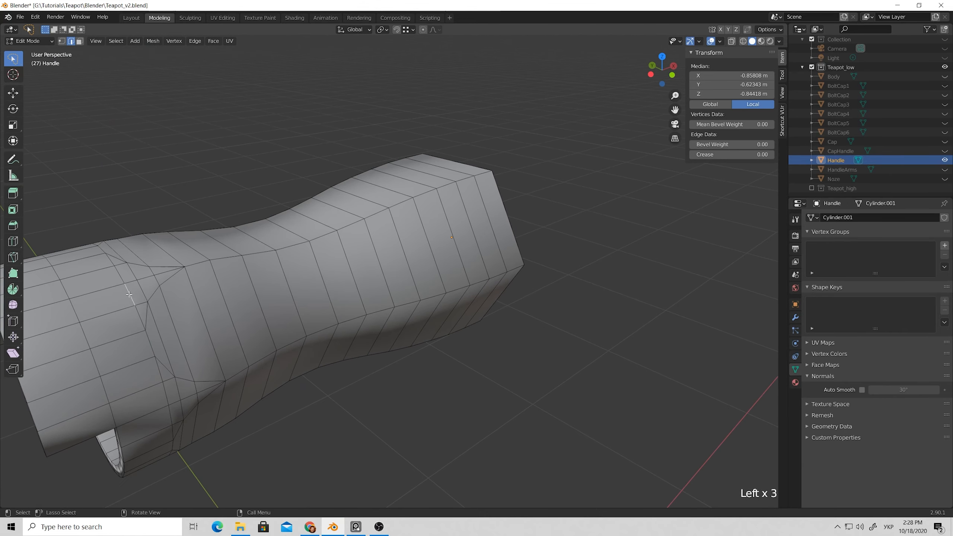
{"action": "left_click", "coordinate": [151, 332], "text": "alt"}
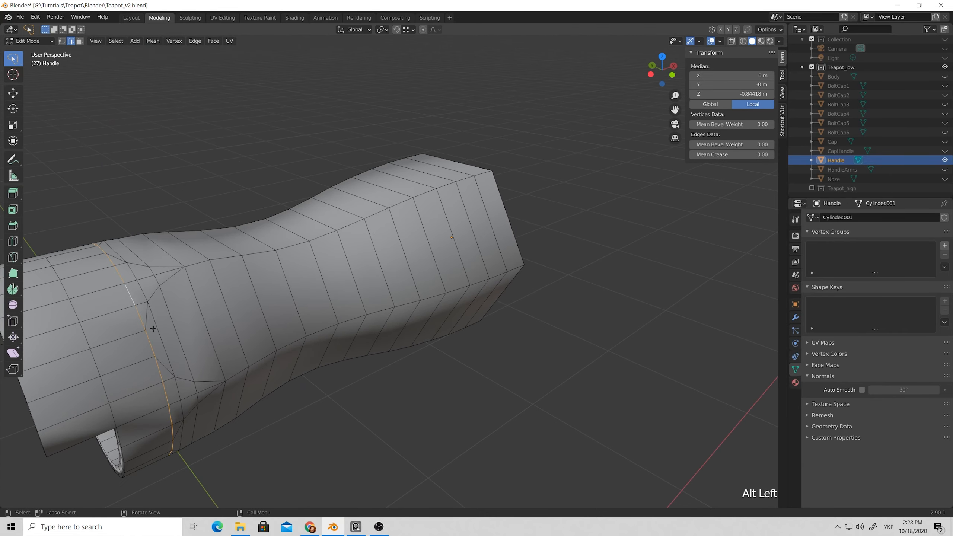
{"action": "left_click", "coordinate": [149, 340], "text": "shift"}
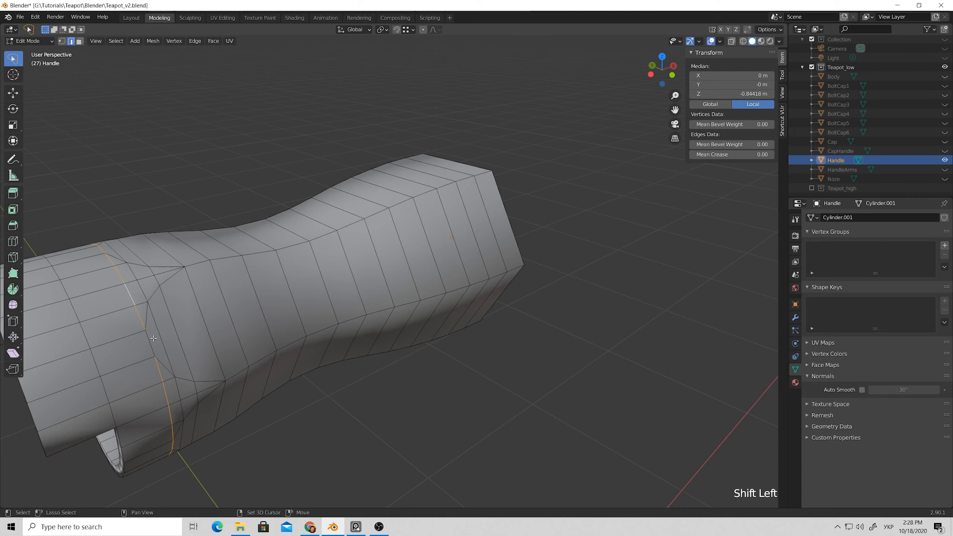
{"action": "middle_click_drag", "start_coordinate": [150, 340], "coordinate": [192, 319]}
{"action": "left_click", "coordinate": [378, 366], "text": "shift"}
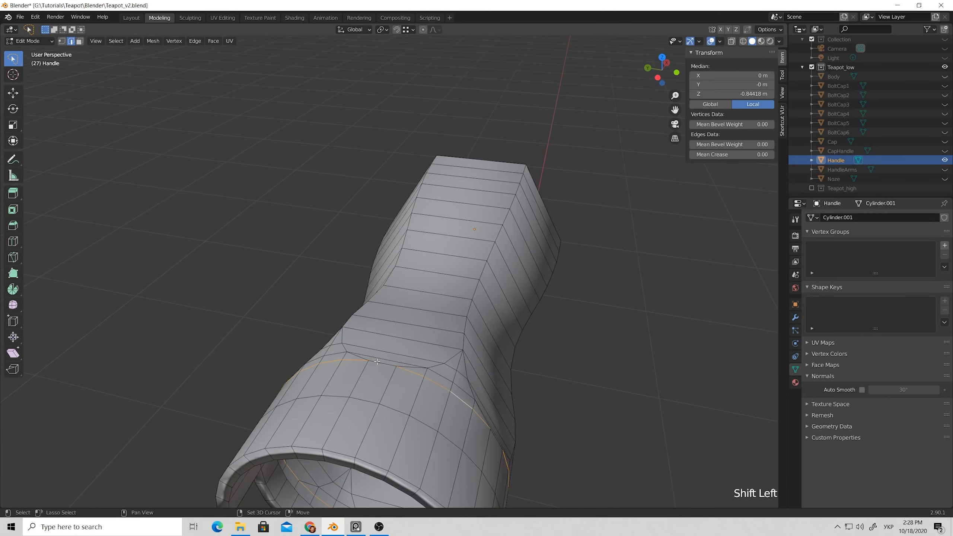
{"action": "middle_click_drag", "start_coordinate": [378, 366], "coordinate": [623, 251]}
{"action": "left_click", "coordinate": [623, 245], "text": "shift"}
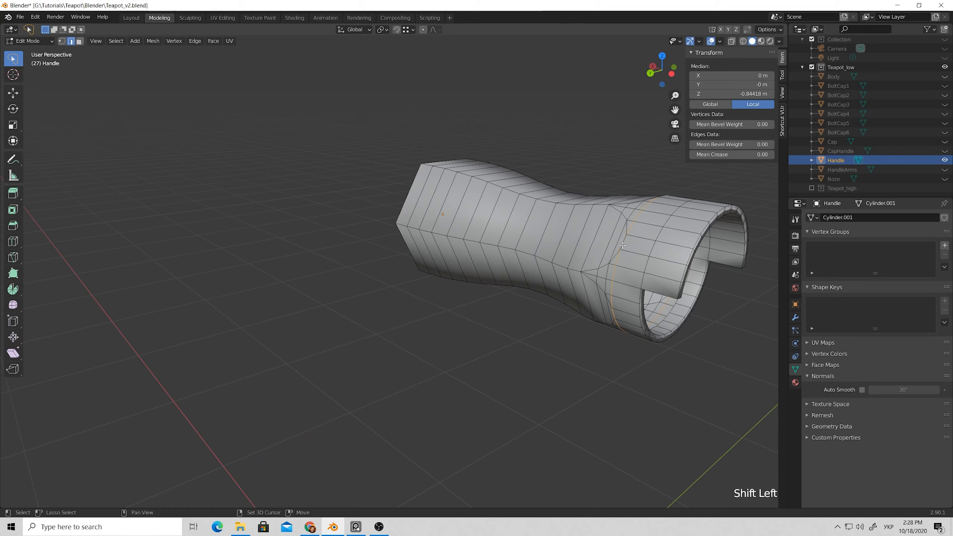
{"action": "middle_click_drag", "start_coordinate": [614, 313], "coordinate": [497, 217]}
{"action": "left_click", "coordinate": [610, 265], "text": "shift"}
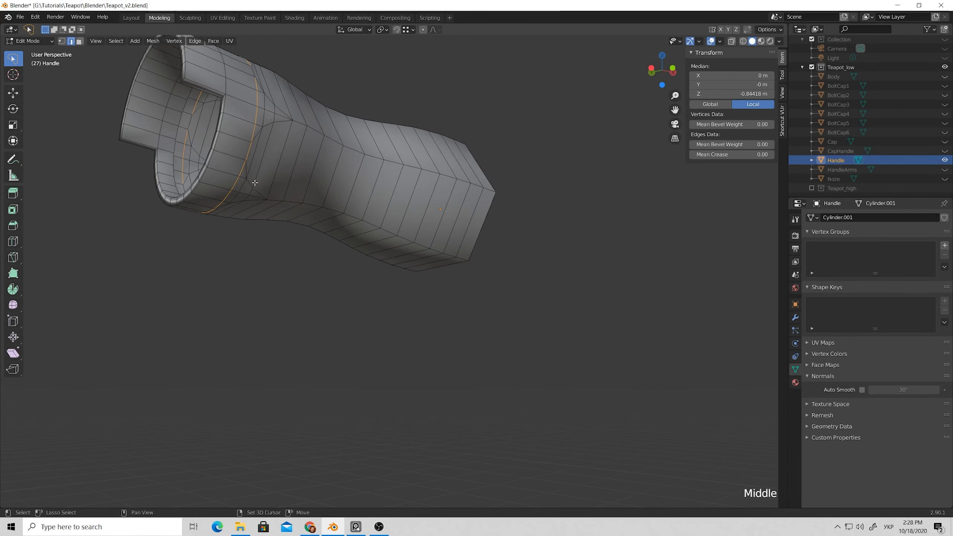
{"action": "middle_click_drag", "start_coordinate": [250, 153], "coordinate": [256, 305]}
{"action": "left_click", "coordinate": [246, 122], "text": "shift"}
{"action": "key", "text": "Delete"}
{"action": "left_click", "coordinate": [279, 298]}
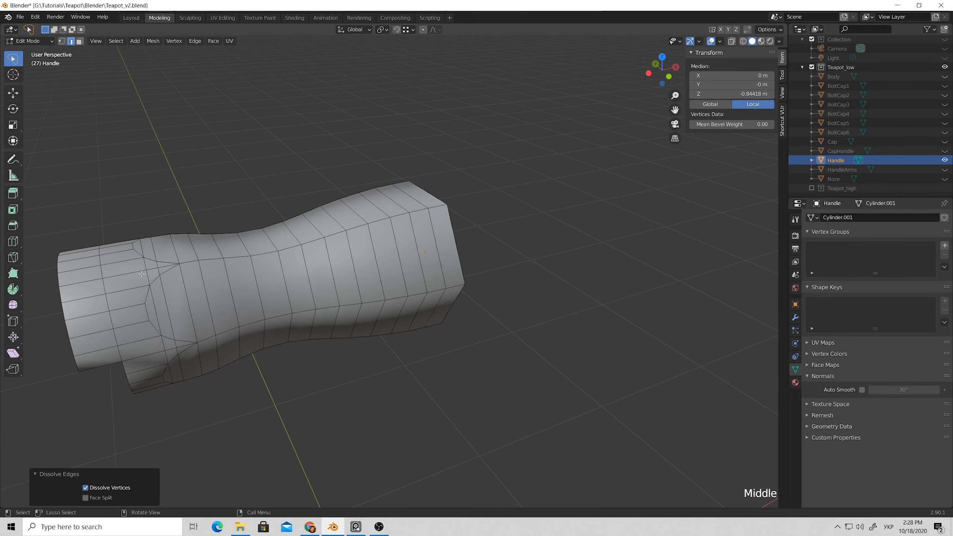
- Knife-cut an edge from the collar's notch corner to the nearest arch vertex, on both sides of the Handle
{"action": "middle_click_drag", "start_coordinate": [149, 307], "coordinate": [105, 190]}
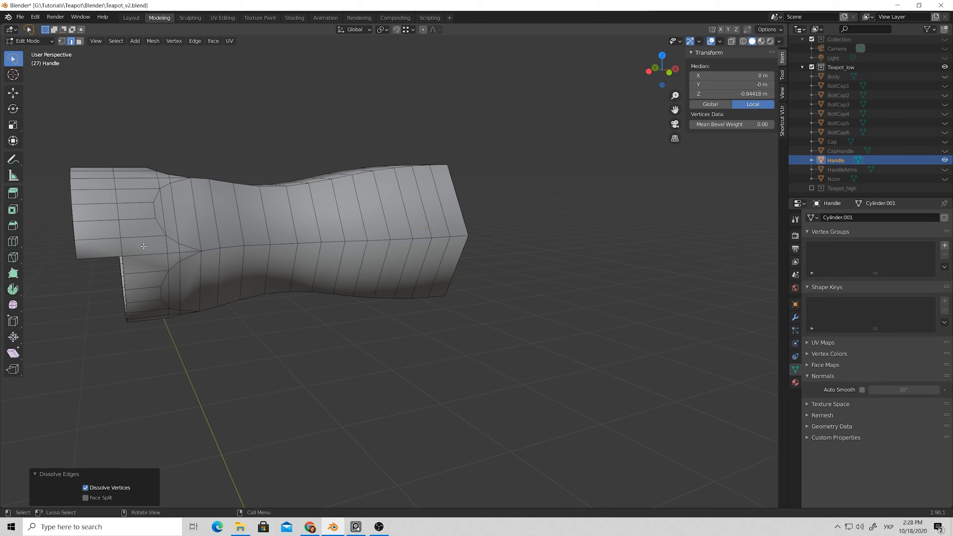
{"action": "key", "text": "k"}
{"action": "left_click", "coordinate": [123, 256]}
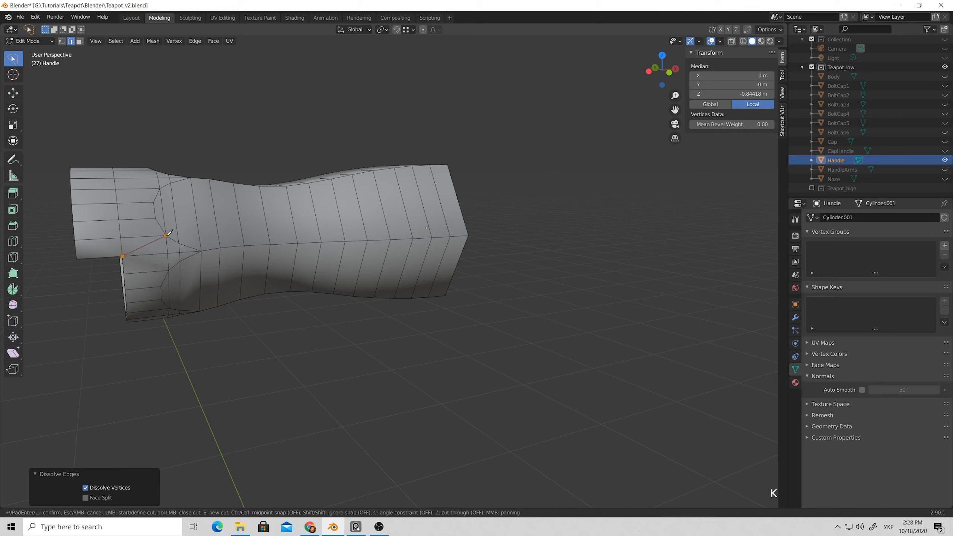
{"action": "key", "text": "Return"}
{"action": "scroll", "coordinate": [179, 232], "scroll_direction": "down", "scroll_amount": 3}
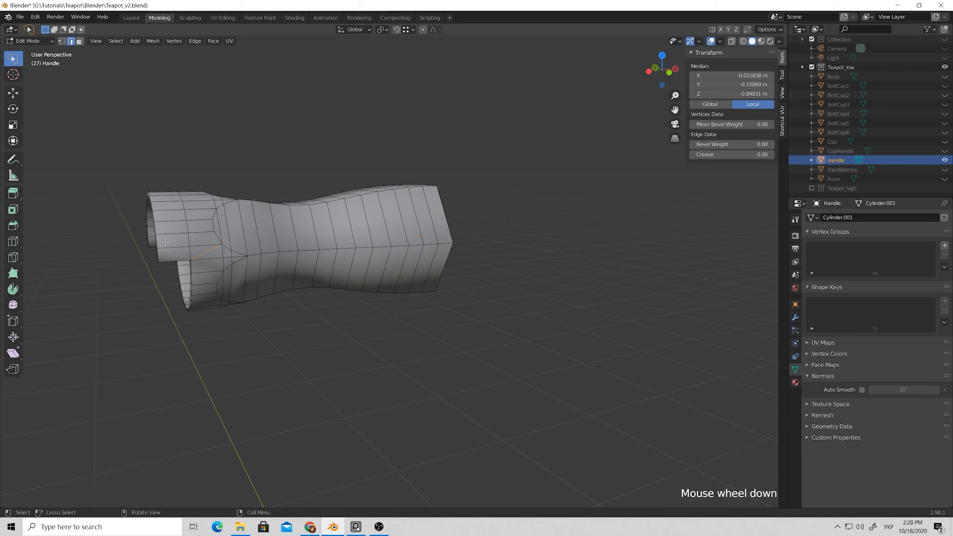
{"action": "middle_click_drag", "start_coordinate": [180, 233], "coordinate": [419, 237]}
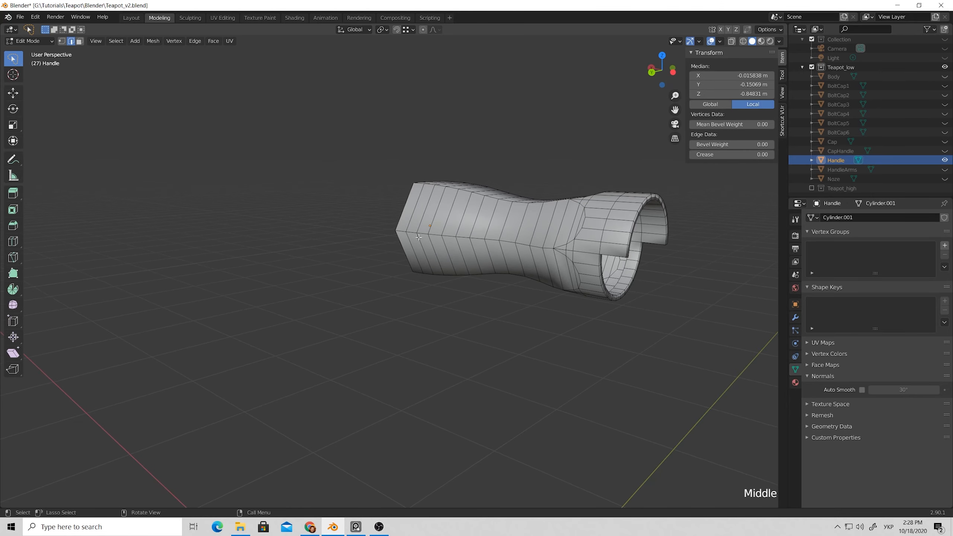
{"action": "scroll", "coordinate": [665, 242], "scroll_direction": "up", "scroll_amount": 2}
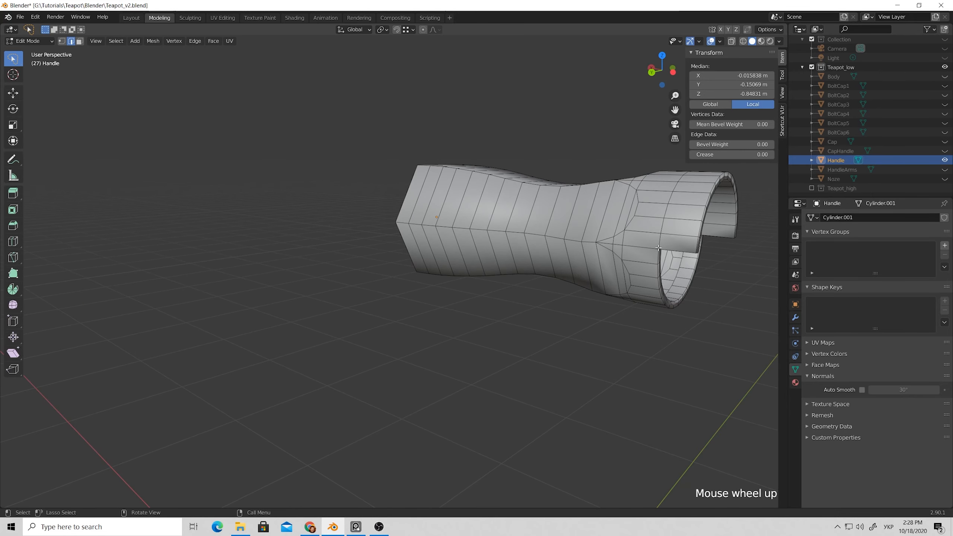
{"action": "key", "text": "k"}
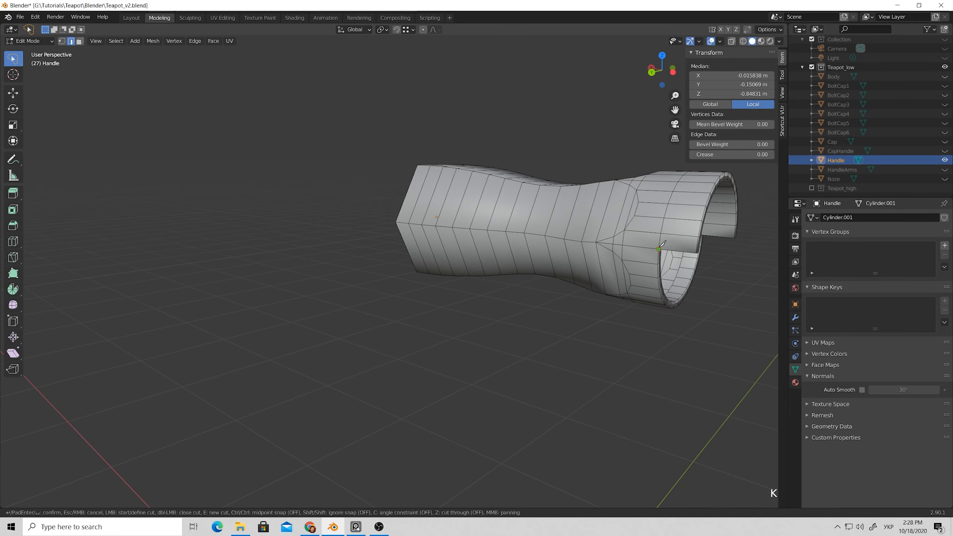
{"action": "left_click", "coordinate": [625, 230]}
{"action": "key", "text": "Return"}
- Select the edge loop running around the middle of the Handle's collar and dissolve those edges
{"action": "left_click", "coordinate": [661, 225]}
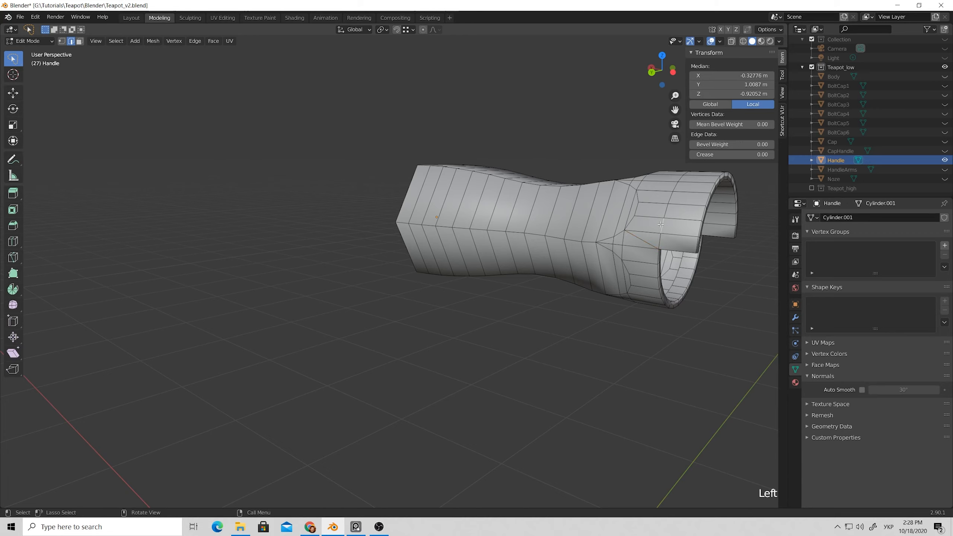
{"action": "left_click", "coordinate": [664, 224], "text": "alt"}
{"action": "middle_click_drag", "start_coordinate": [664, 224], "coordinate": [322, 232]}
{"action": "key", "text": "Delete"}
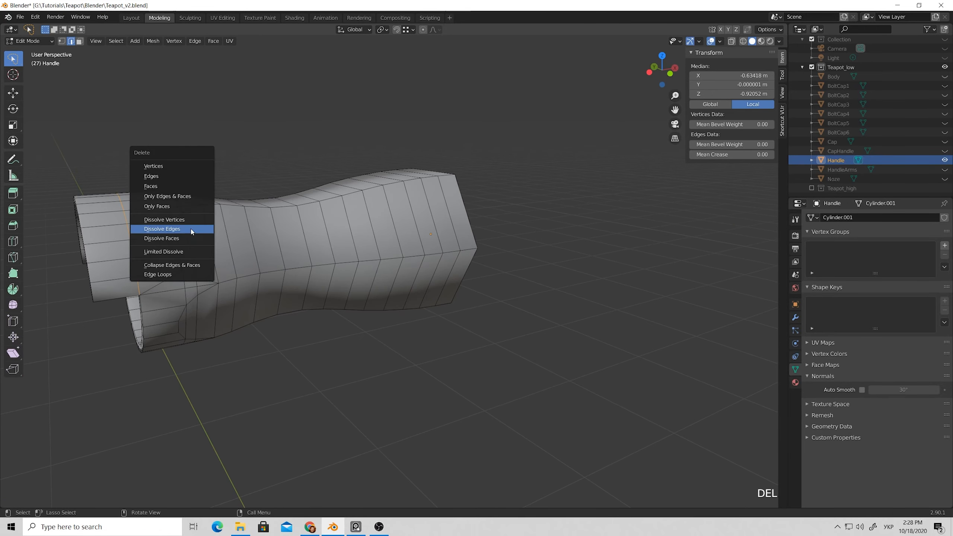
{"action": "left_click", "coordinate": [191, 231]}
- Select all six lengthwise corner edge loops of the Handle's grip
{"action": "middle_click_drag", "start_coordinate": [191, 231], "coordinate": [314, 242]}
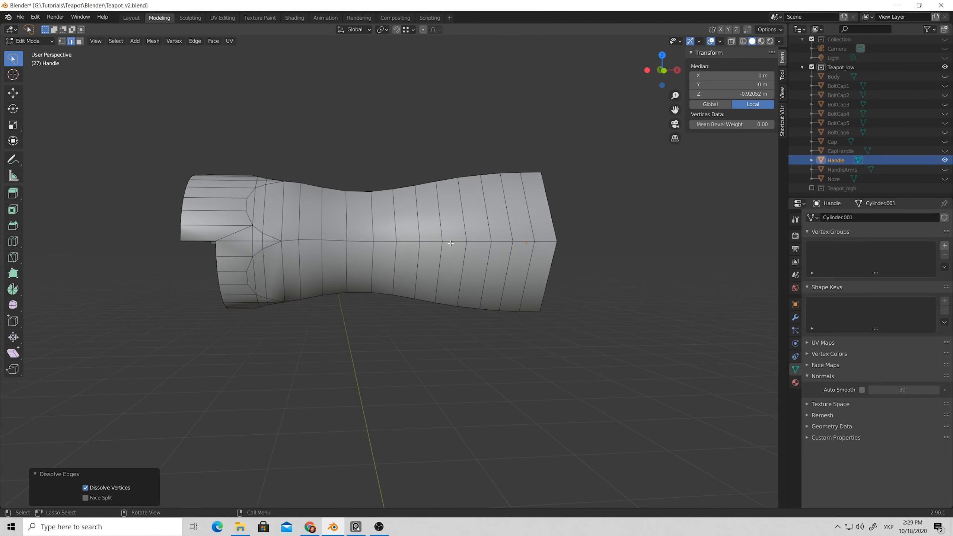
{"action": "left_click", "coordinate": [312, 239], "text": "alt"}
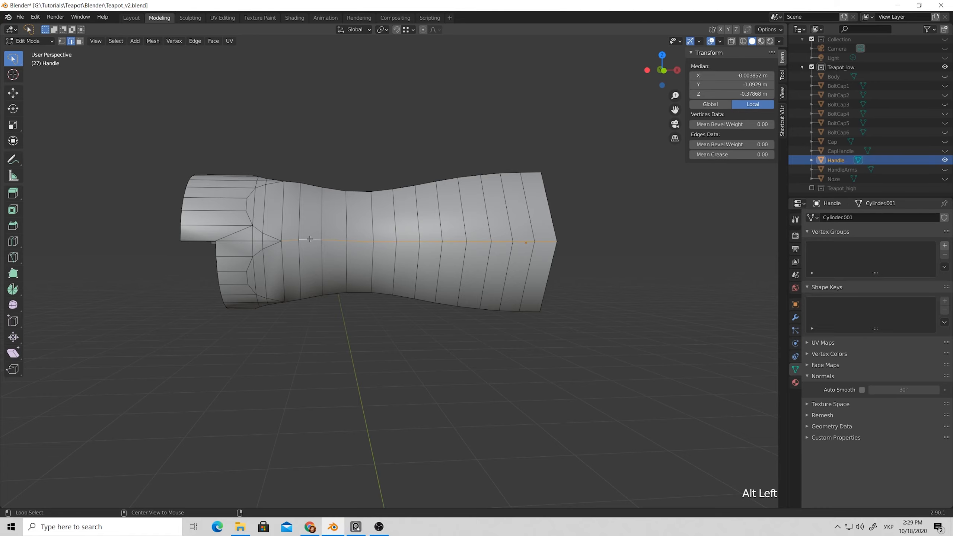
{"action": "middle_click_drag", "start_coordinate": [310, 239], "coordinate": [347, 313]}
{"action": "left_click", "coordinate": [348, 317], "text": "alt"}
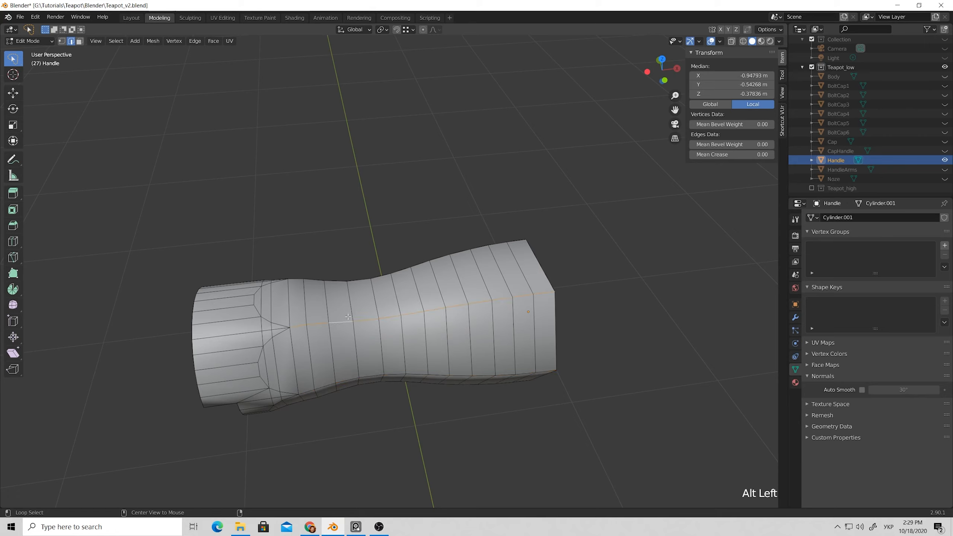
{"action": "left_click", "coordinate": [338, 282], "text": "alt+shift"}
{"action": "left_click", "coordinate": [353, 381], "text": "alt+shift"}
{"action": "scroll", "coordinate": [353, 367], "scroll_direction": "down", "scroll_amount": 1, "text": "alt"}
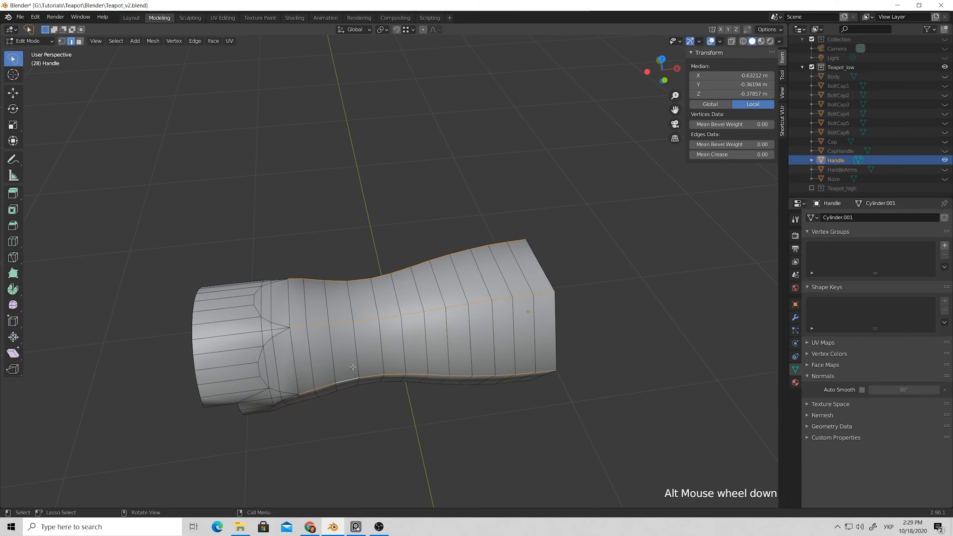
{"action": "middle_click_drag", "start_coordinate": [353, 366], "coordinate": [355, 244]}
{"action": "left_click", "coordinate": [355, 183], "text": "alt+shift"}
{"action": "middle_click_drag", "start_coordinate": [356, 188], "coordinate": [540, 255]}
{"action": "left_click", "coordinate": [366, 197], "text": "alt+shift"}
{"action": "left_click", "coordinate": [484, 253], "text": "alt+shift"}
- Add all the arched edges where the grip meets the collar to the selection and mark the selected edges as sharp
{"action": "scroll", "coordinate": [541, 255], "scroll_direction": "up", "scroll_amount": 2}
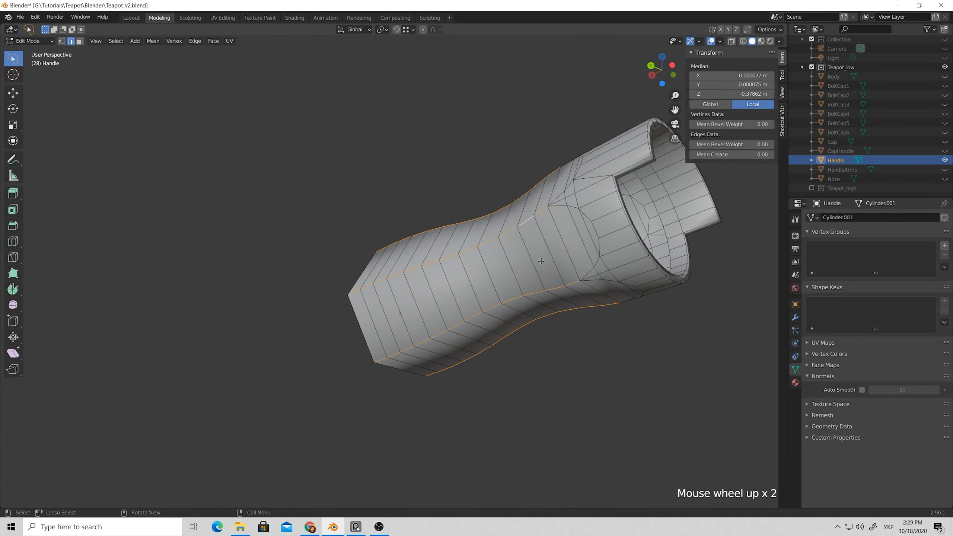
{"action": "scroll", "coordinate": [540, 254], "scroll_direction": "up", "scroll_amount": 1}
{"action": "left_click", "coordinate": [635, 269], "text": "alt+shift"}
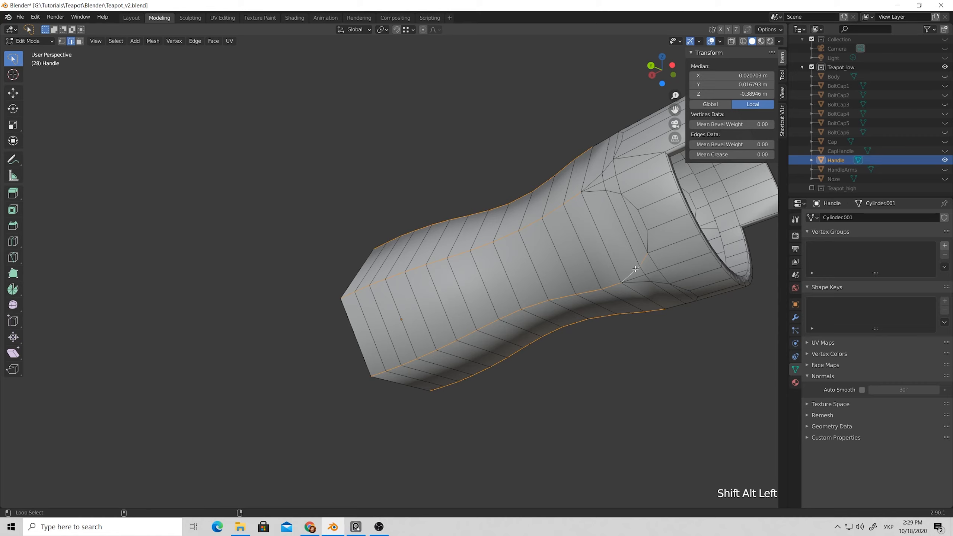
{"action": "left_click", "coordinate": [649, 237], "text": "alt+shift"}
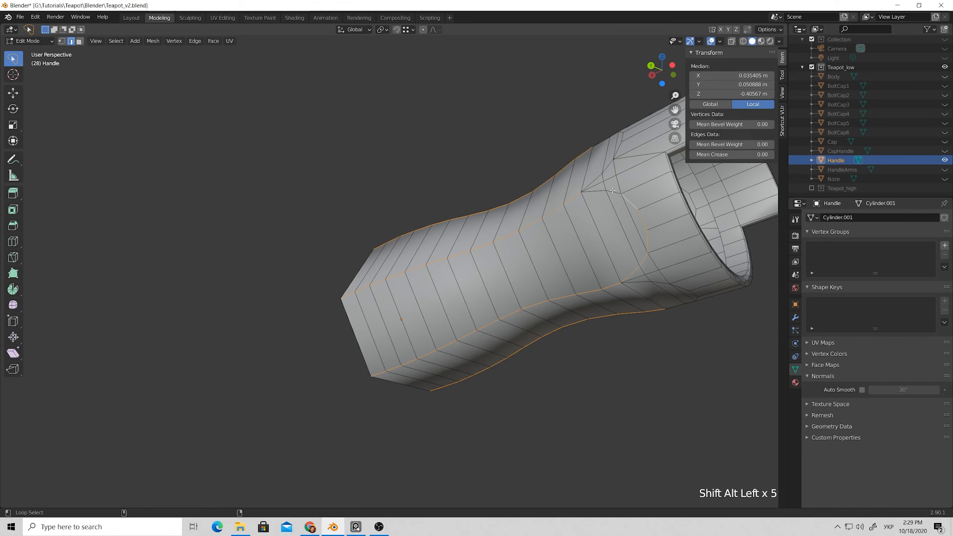
{"action": "middle_click_drag", "start_coordinate": [614, 173], "coordinate": [675, 263]}
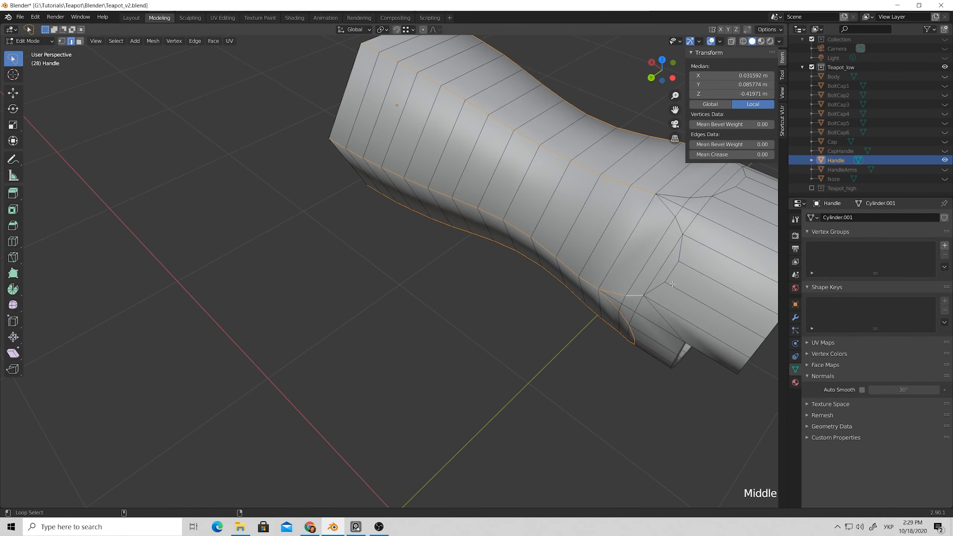
{"action": "left_click", "coordinate": [678, 265], "text": "alt+shift"}
{"action": "left_click", "coordinate": [679, 266], "text": "alt+shift"}
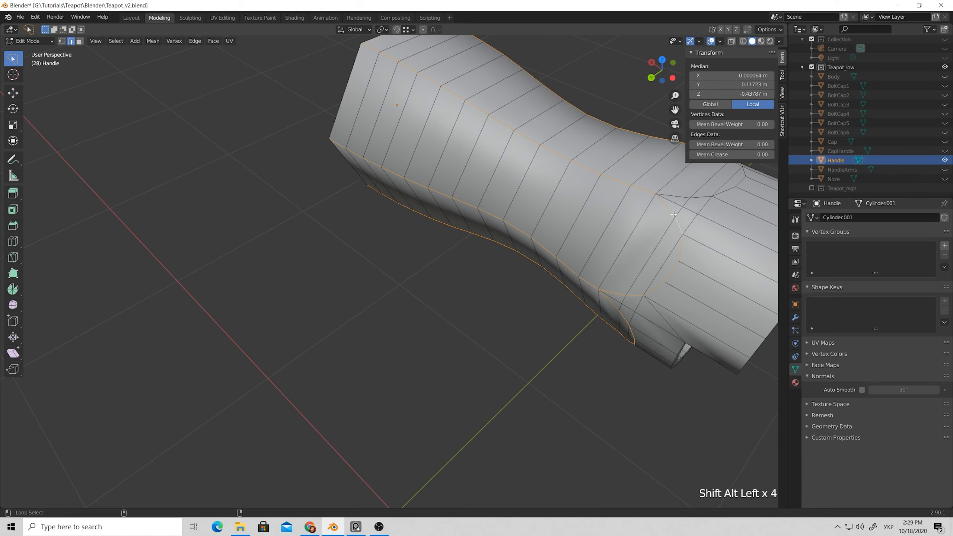
{"action": "left_click", "coordinate": [695, 199], "text": "alt+shift"}
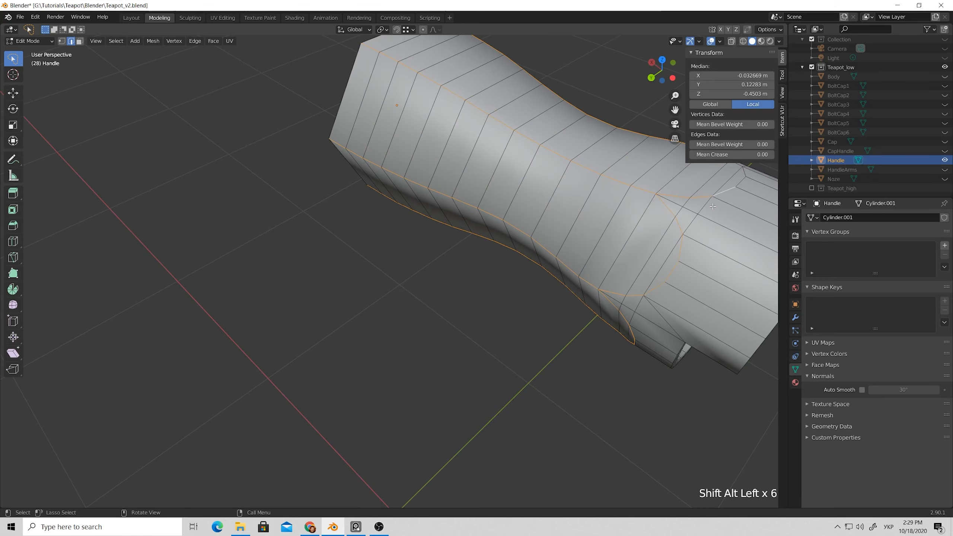
{"action": "middle_click_drag", "start_coordinate": [695, 198], "coordinate": [363, 252]}
{"action": "scroll", "coordinate": [256, 328], "scroll_direction": "down", "scroll_amount": 1}
{"action": "left_click", "coordinate": [243, 335], "text": "alt+shift"}
{"action": "left_click", "coordinate": [255, 348], "text": "alt+shift"}
{"action": "left_click", "coordinate": [282, 367], "text": "alt+shift"}
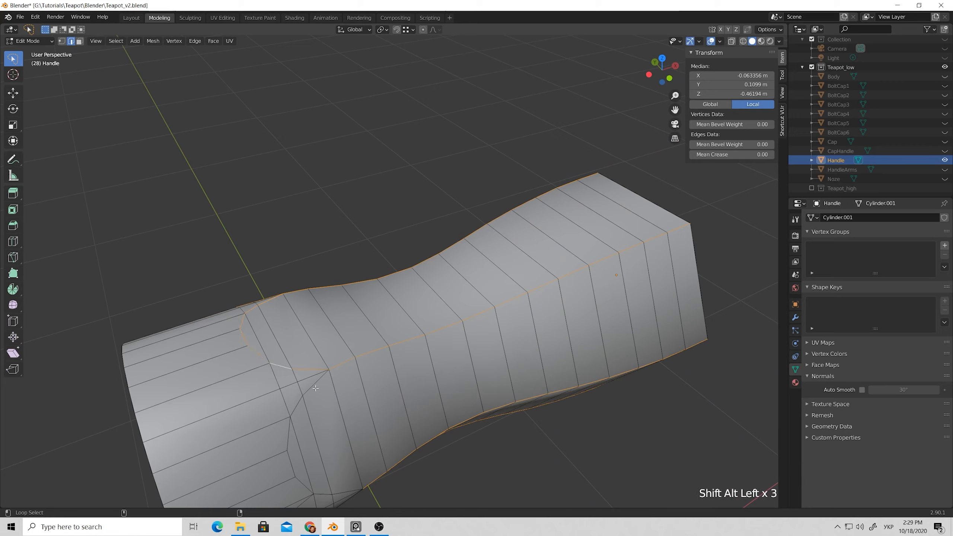
{"action": "left_click", "coordinate": [290, 432], "text": "alt+shift"}
{"action": "left_click", "coordinate": [291, 464], "text": "alt+shift"}
{"action": "left_click", "coordinate": [301, 478], "text": "alt+shift"}
{"action": "middle_click_drag", "start_coordinate": [302, 478], "coordinate": [301, 394]}
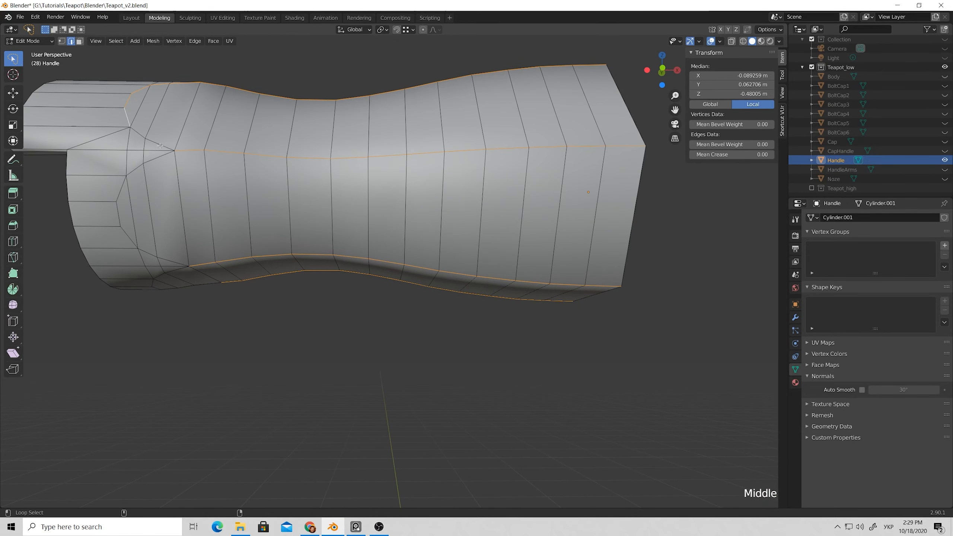
{"action": "left_click", "coordinate": [149, 162], "text": "alt+shift"}
{"action": "left_click", "coordinate": [153, 160], "text": "alt+shift"}
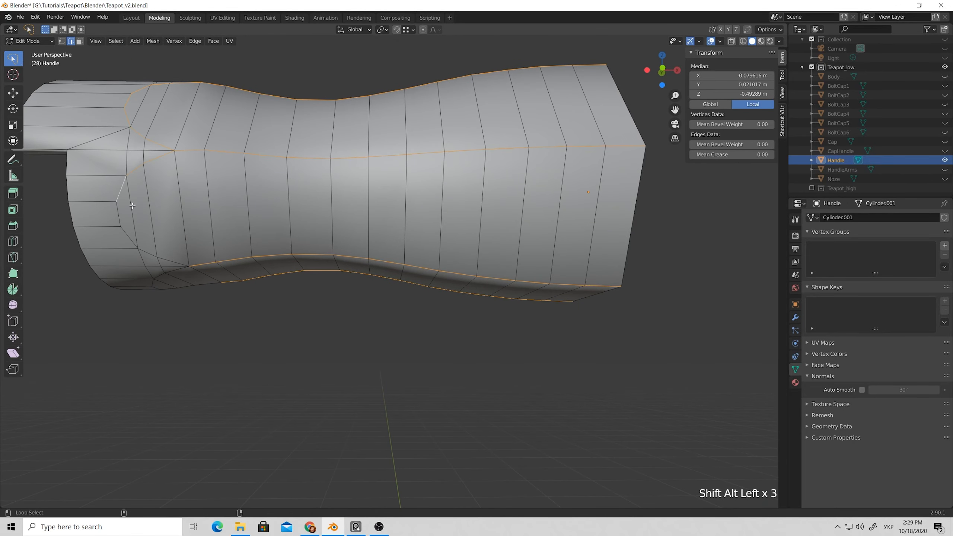
{"action": "left_click", "coordinate": [163, 257], "text": "alt+shift"}
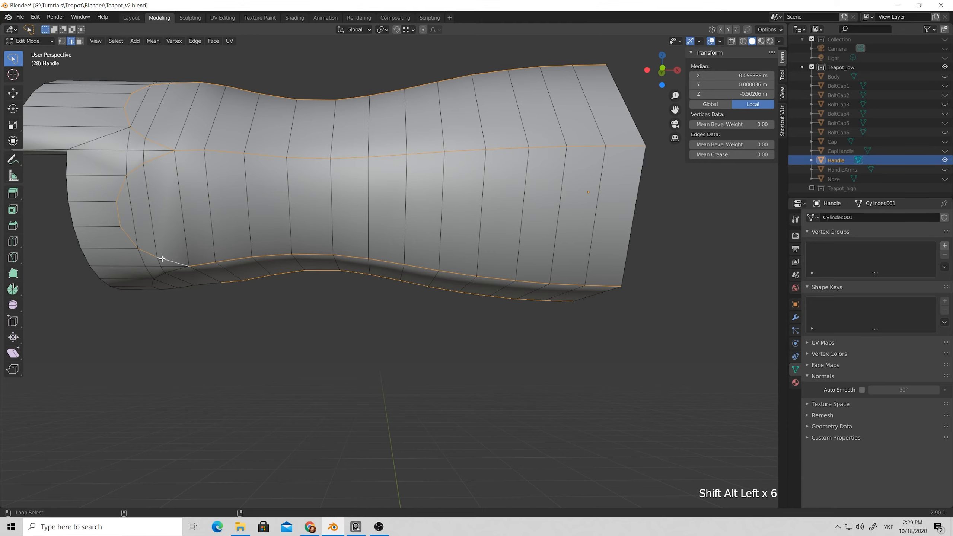
{"action": "middle_click_drag", "start_coordinate": [186, 262], "coordinate": [231, 91]}
{"action": "left_click", "coordinate": [230, 92], "text": "alt+shift"}
{"action": "left_click", "coordinate": [212, 107], "text": "alt+shift"}
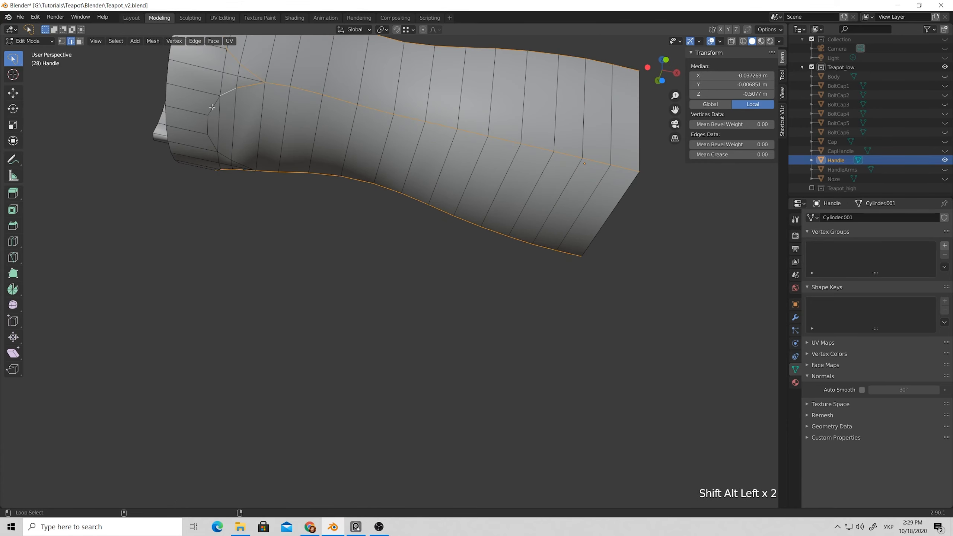
{"action": "left_click", "coordinate": [208, 131], "text": "alt+shift"}
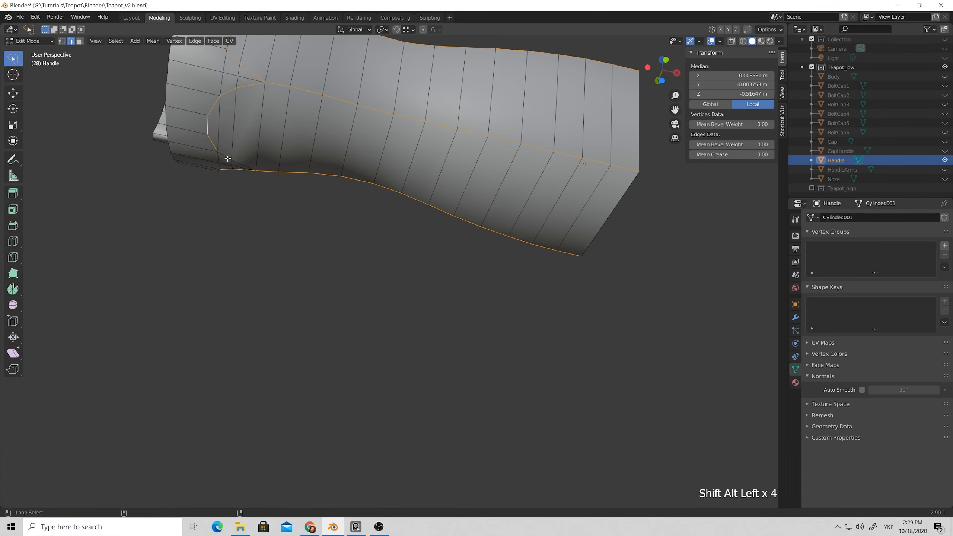
{"action": "middle_click_drag", "start_coordinate": [233, 159], "coordinate": [280, 170]}
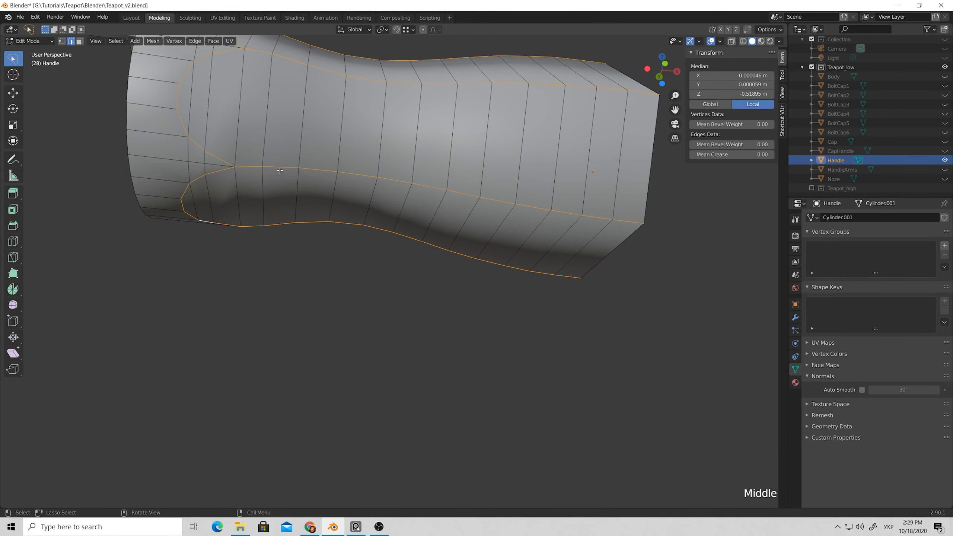
{"action": "right_click", "coordinate": [277, 167]}
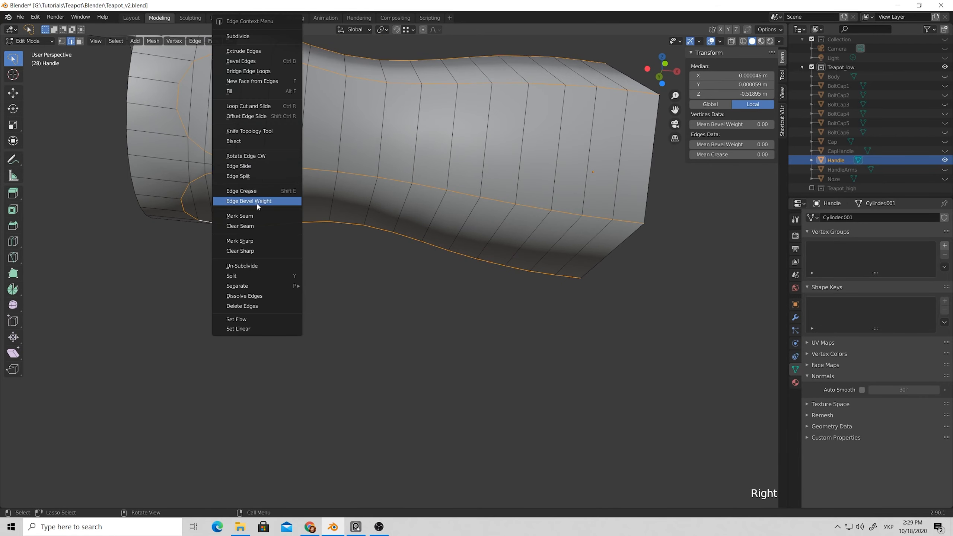
{"action": "left_click", "coordinate": [261, 241]}
- Select the collar's inner and outer rim edges, including the straight edges of the notches on both sides, and mark them as sharp
{"action": "scroll", "coordinate": [264, 238], "scroll_direction": "down", "scroll_amount": 1}
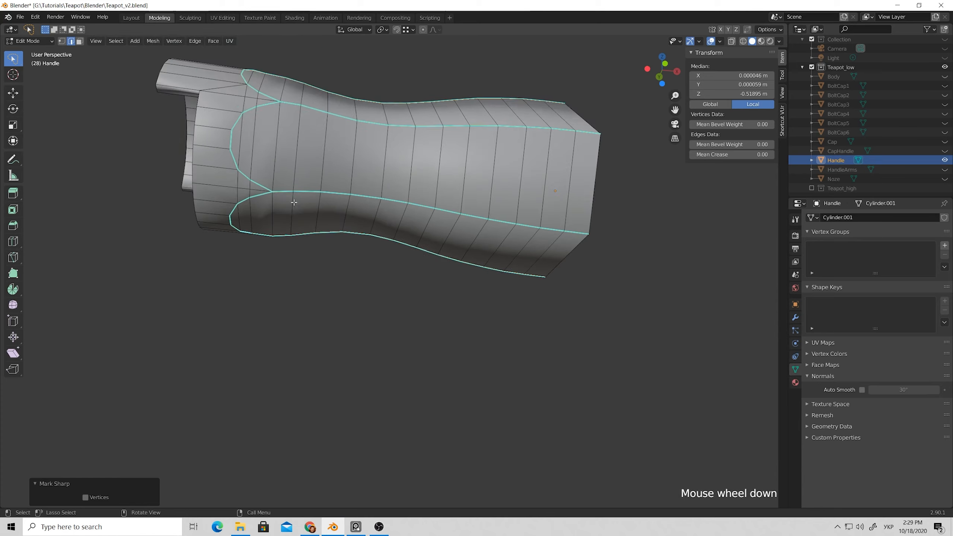
{"action": "middle_click_drag", "start_coordinate": [311, 213], "coordinate": [356, 242]}
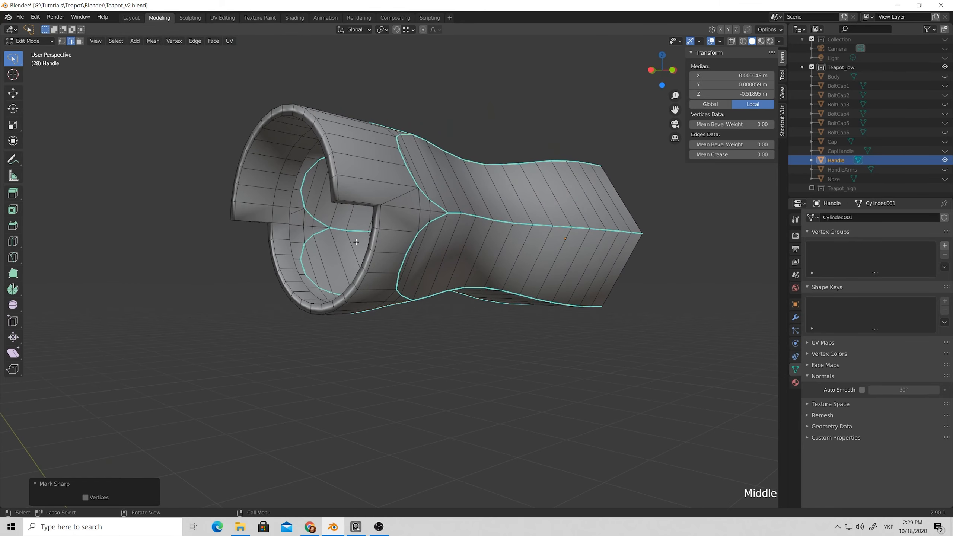
{"action": "left_click", "coordinate": [381, 219], "text": "alt+shift"}
{"action": "left_click", "coordinate": [339, 192], "text": "alt+shift"}
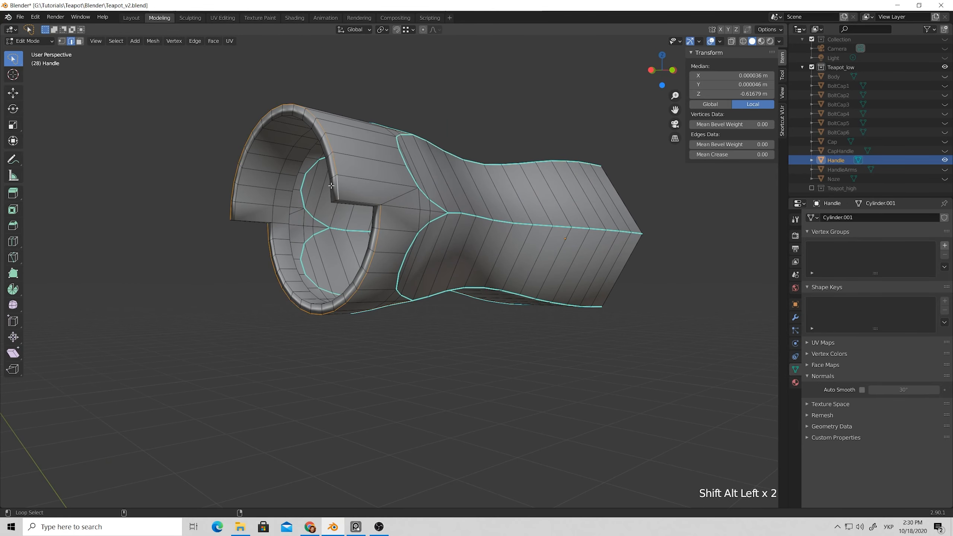
{"action": "left_click", "coordinate": [331, 186], "text": "alt+shift"}
{"action": "left_click", "coordinate": [373, 219], "text": "alt+shift"}
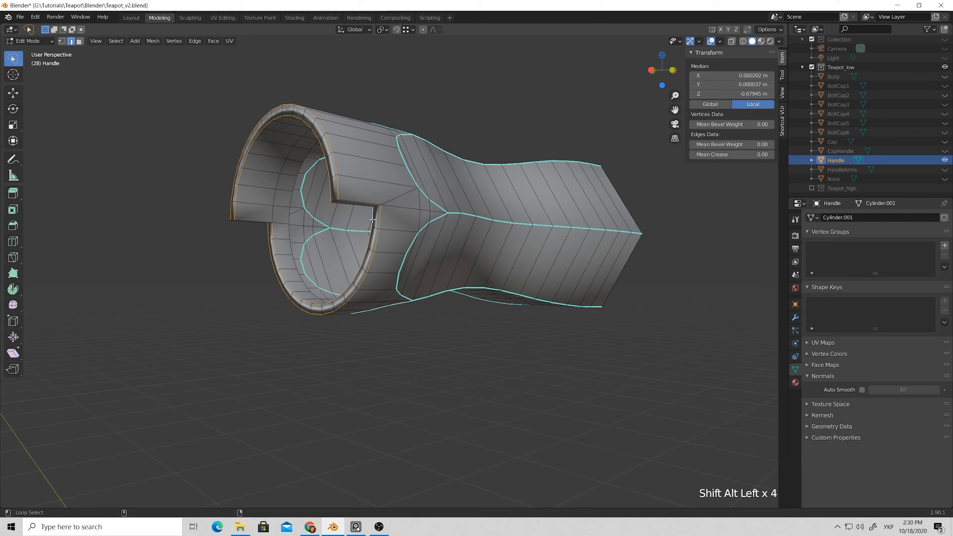
{"action": "left_click", "coordinate": [344, 204], "text": "alt+shift"}
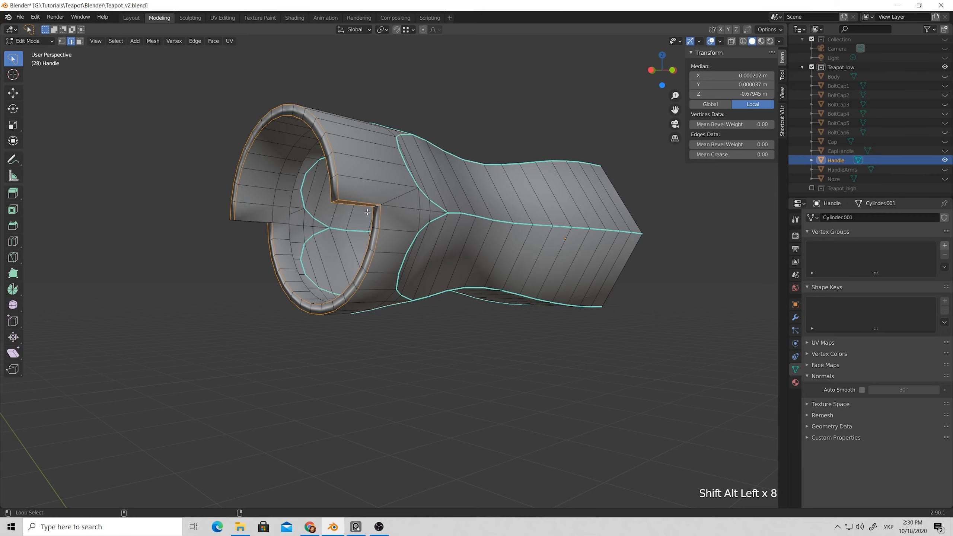
{"action": "middle_click_drag", "start_coordinate": [367, 212], "coordinate": [446, 151]}
{"action": "left_click", "coordinate": [292, 226], "text": "alt+shift"}
{"action": "left_click", "coordinate": [447, 152], "text": "alt+shift"}
{"action": "left_click", "coordinate": [447, 152], "text": "alt+shift"}
{"action": "left_click", "coordinate": [454, 164], "text": "alt+shift"}
{"action": "middle_click_drag", "start_coordinate": [454, 166], "coordinate": [282, 198]}
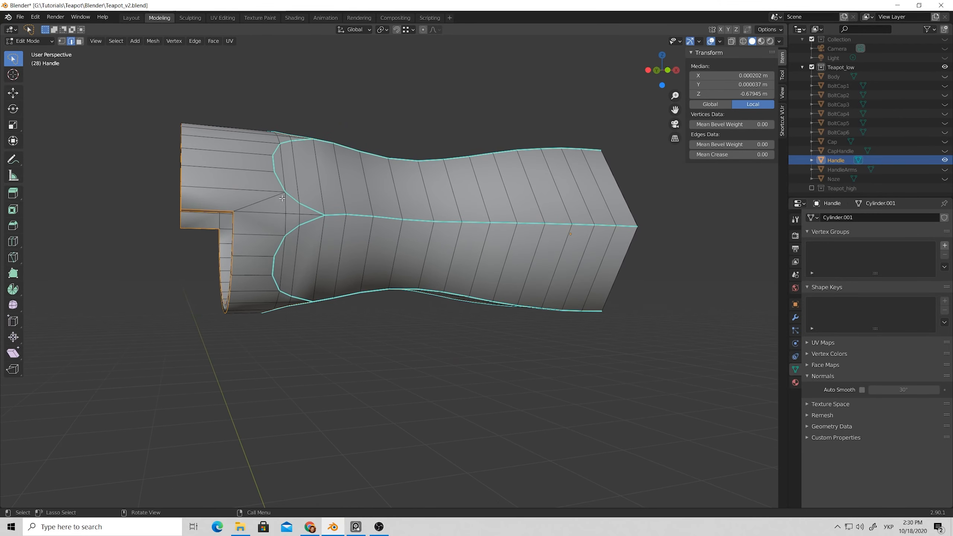
{"action": "right_click", "coordinate": [283, 198]}
{"action": "left_click", "coordinate": [245, 240]}
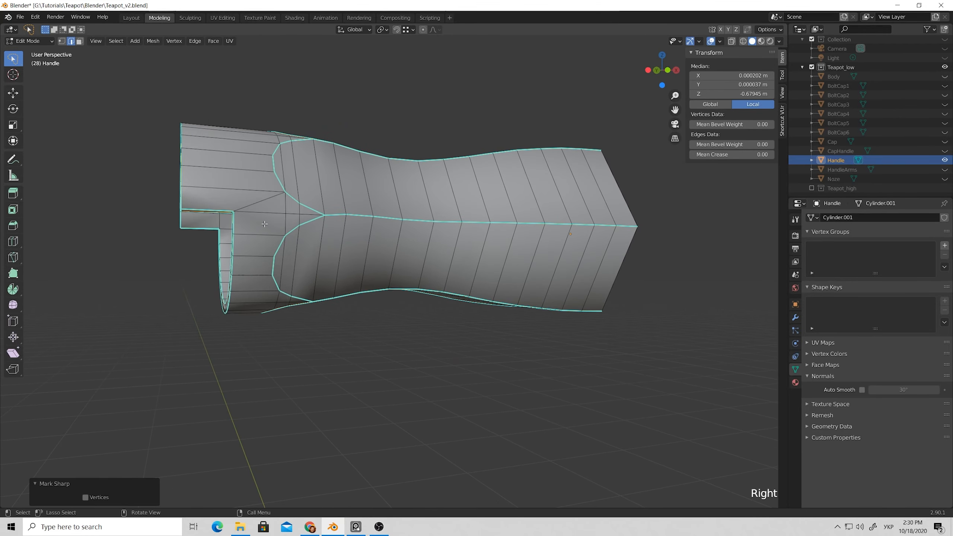
- Enable Auto Smooth in the Handle's normals settings and raise its angle to 167°
{"action": "middle_click_drag", "start_coordinate": [245, 245], "coordinate": [267, 237]}
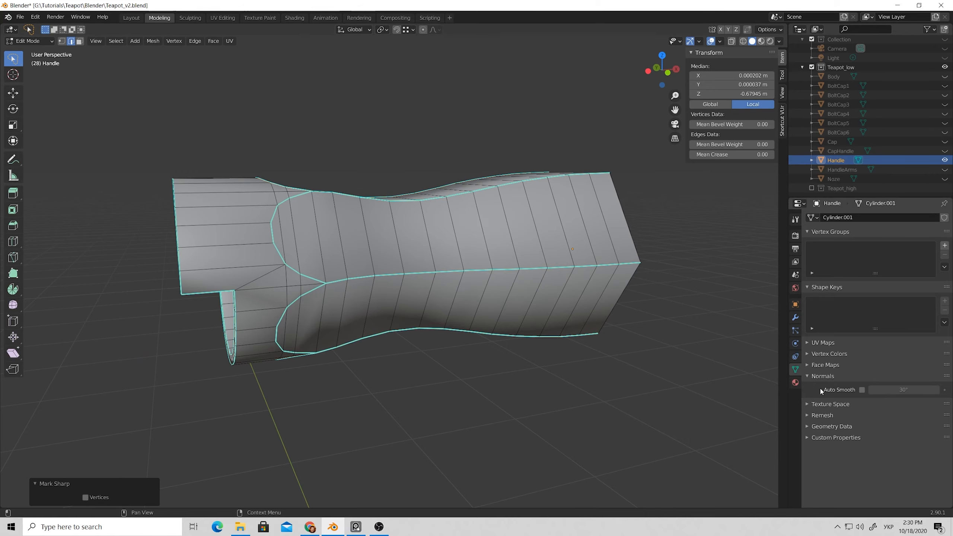
{"action": "left_click", "coordinate": [862, 391]}
{"action": "left_click_drag", "start_coordinate": [890, 390], "coordinate": [935, 390]}
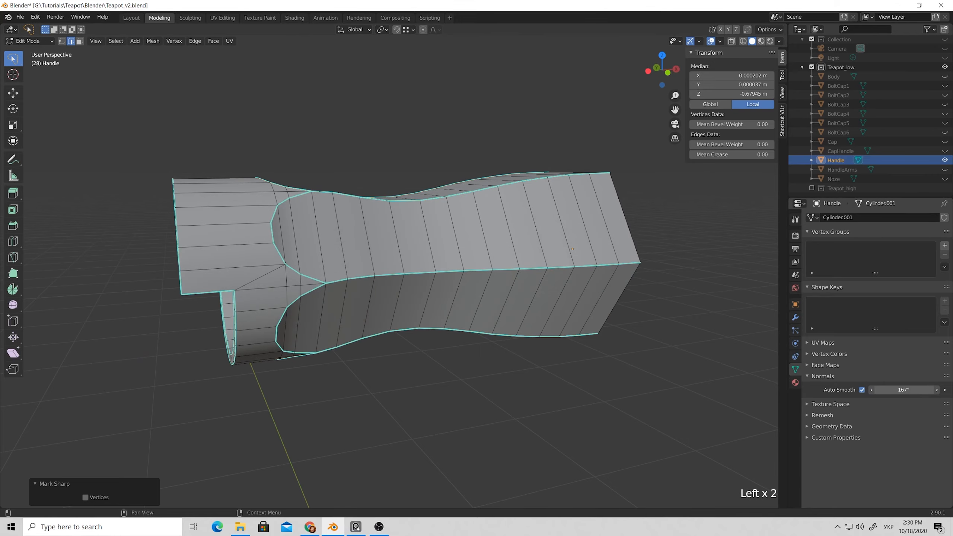
- Raise the Handle's Auto Smooth angle to 180° and clear the edge selection
{"action": "left_click", "coordinate": [283, 142]}
{"action": "scroll", "coordinate": [285, 143], "scroll_direction": "down", "scroll_amount": 1}
{"action": "middle_click_drag", "start_coordinate": [487, 227], "coordinate": [495, 230]}
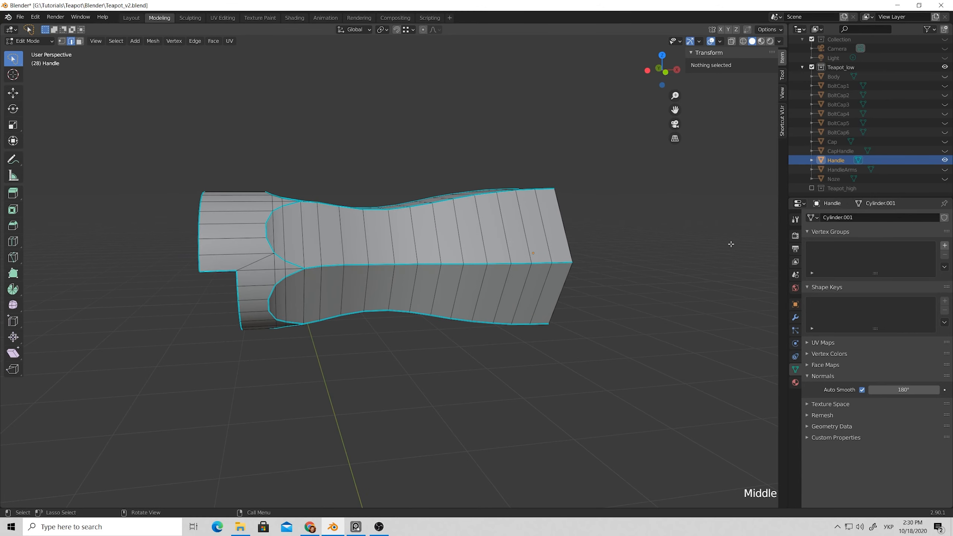
- Add a Mirror modifier to the Handle, mirroring across the Z axis only instead of X
{"action": "left_click", "coordinate": [797, 318]}
{"action": "left_click", "coordinate": [838, 218]}
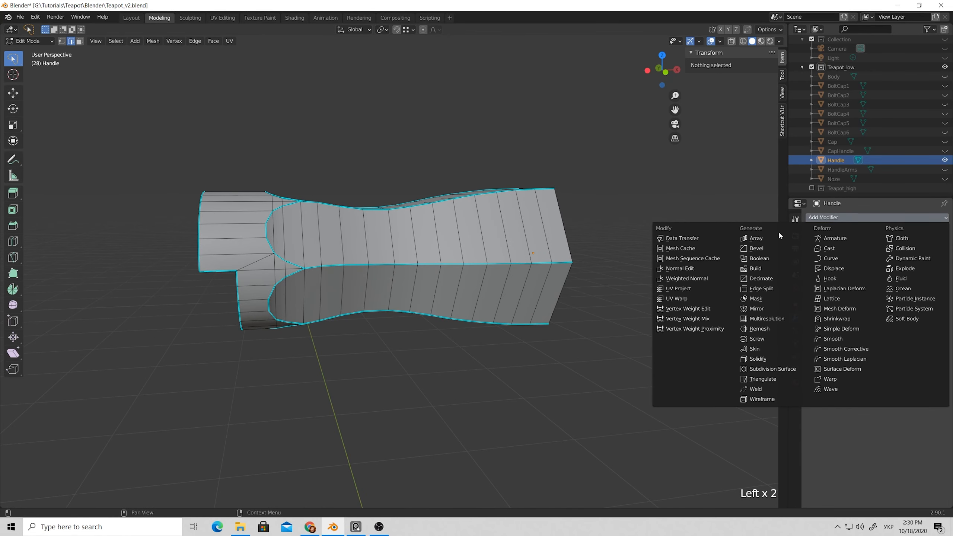
{"action": "left_click", "coordinate": [756, 309]}
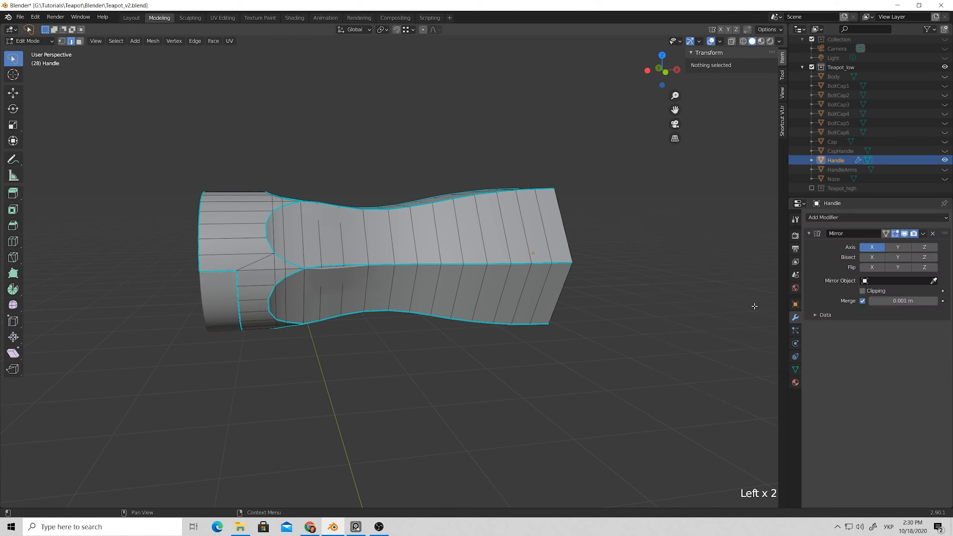
{"action": "left_click", "coordinate": [873, 248]}
{"action": "left_click", "coordinate": [896, 248]}
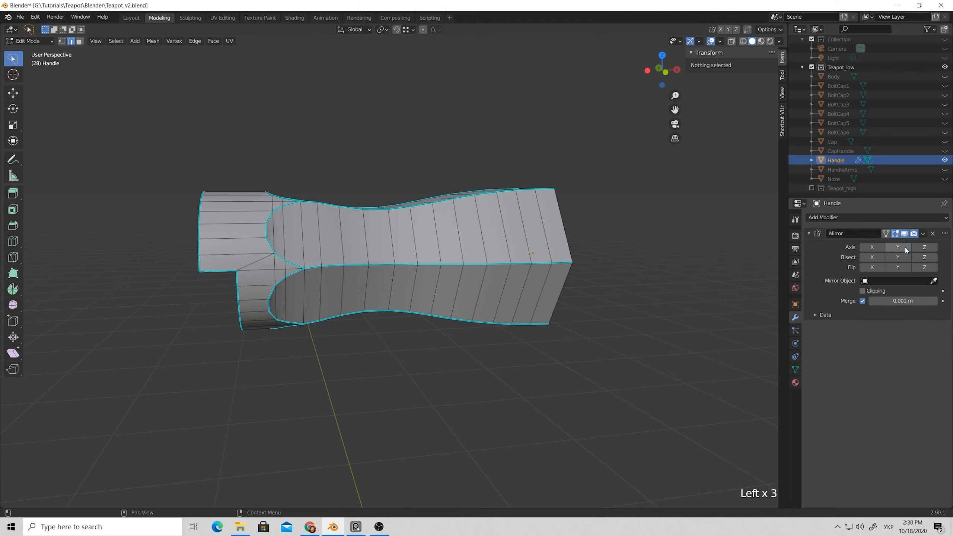
{"action": "left_click", "coordinate": [906, 248]}
{"action": "left_click", "coordinate": [923, 249]}
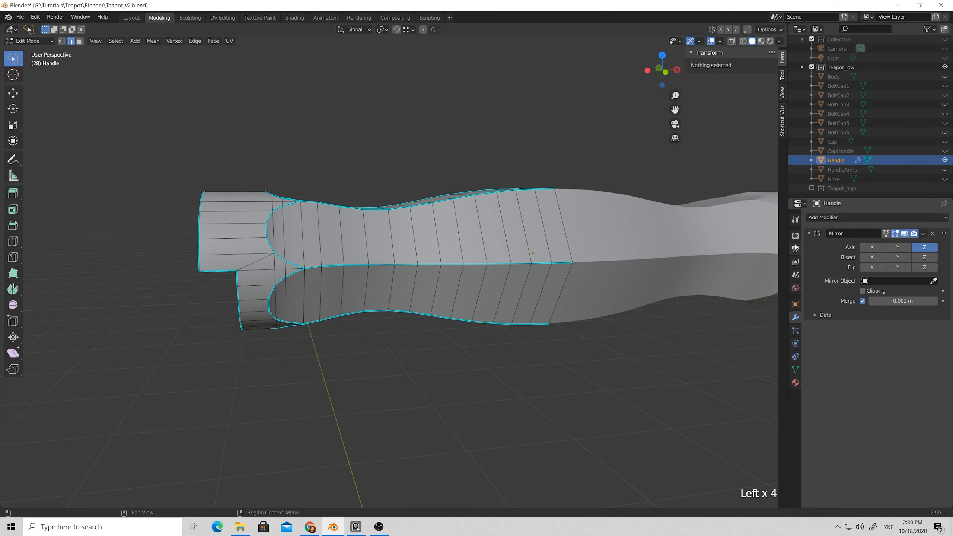
{"action": "scroll", "coordinate": [361, 248], "scroll_direction": "down", "scroll_amount": 1}
{"action": "middle_click_drag", "start_coordinate": [361, 249], "coordinate": [415, 249]}
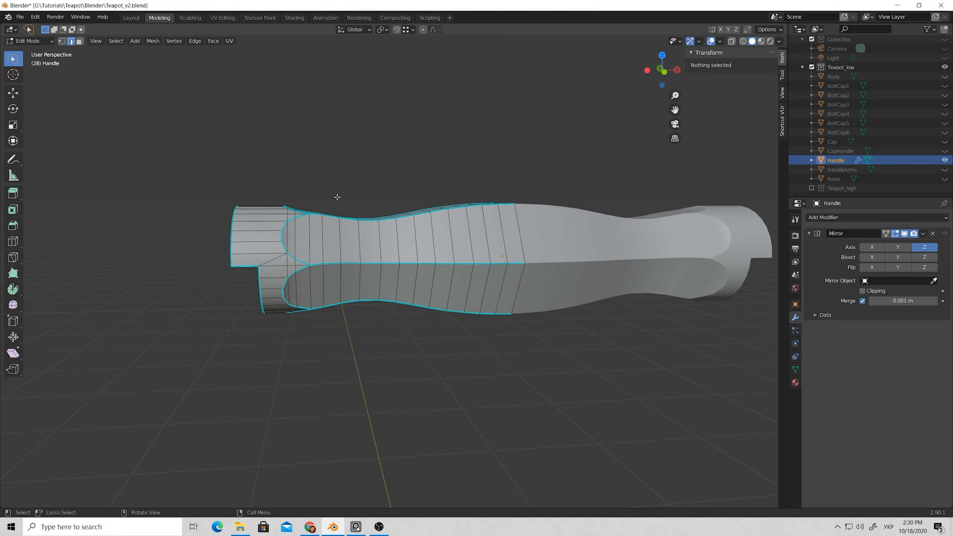
- Leave mesh editing and bake the Handle's mirrored shape into its mesh with Visual Geometry to Mesh
{"action": "key", "text": "Tab"}
{"action": "left_click", "coordinate": [135, 41]}
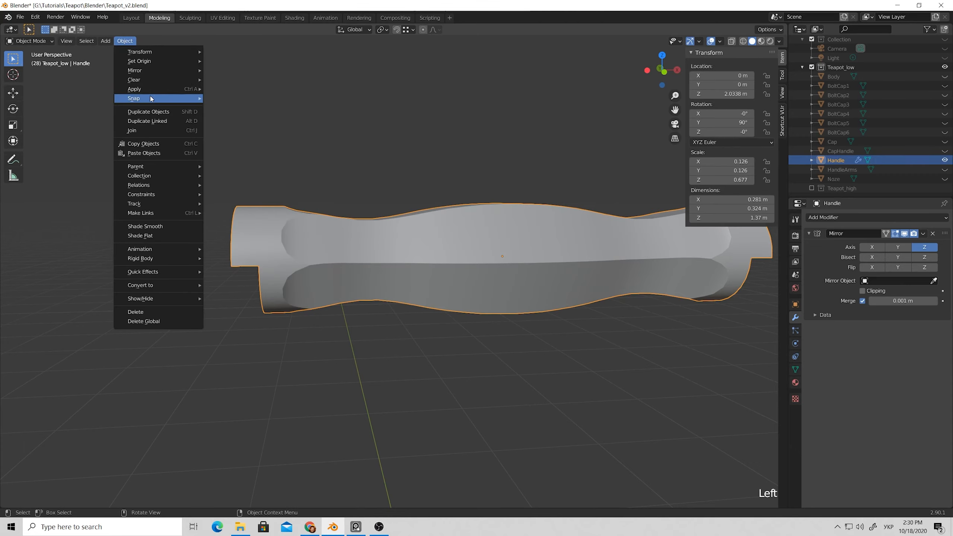
{"action": "mouse_move", "coordinate": [165, 90]}
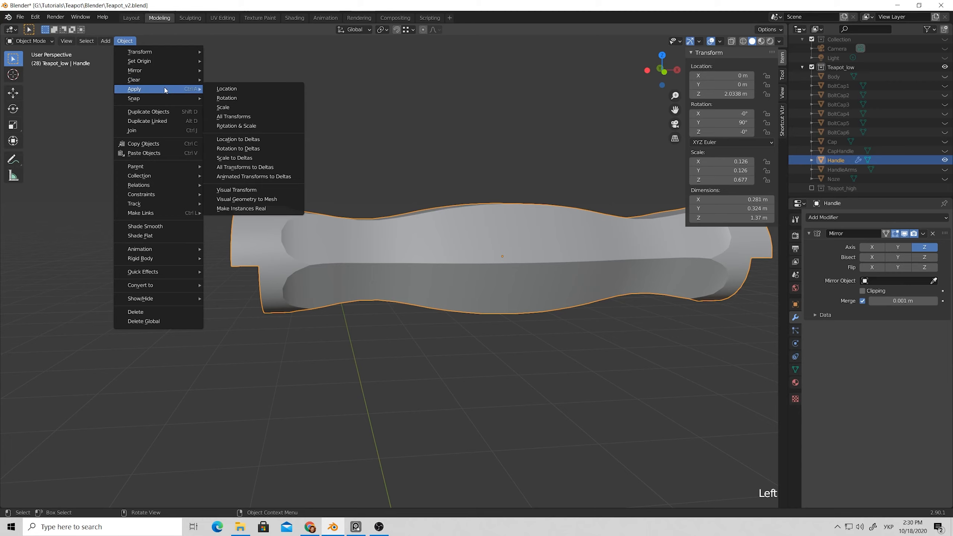
{"action": "left_click", "coordinate": [248, 199]}
{"action": "left_click", "coordinate": [400, 178]}
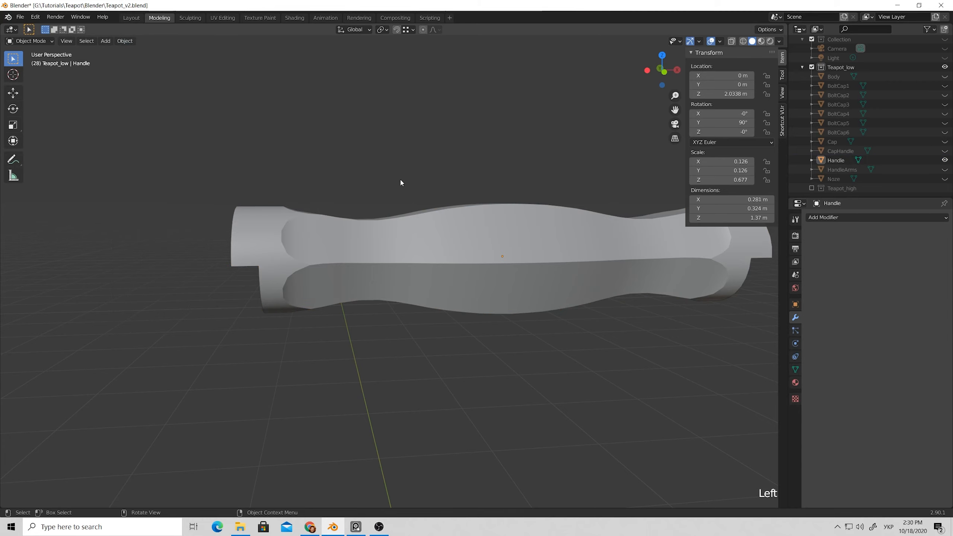
{"action": "left_click", "coordinate": [461, 243]}
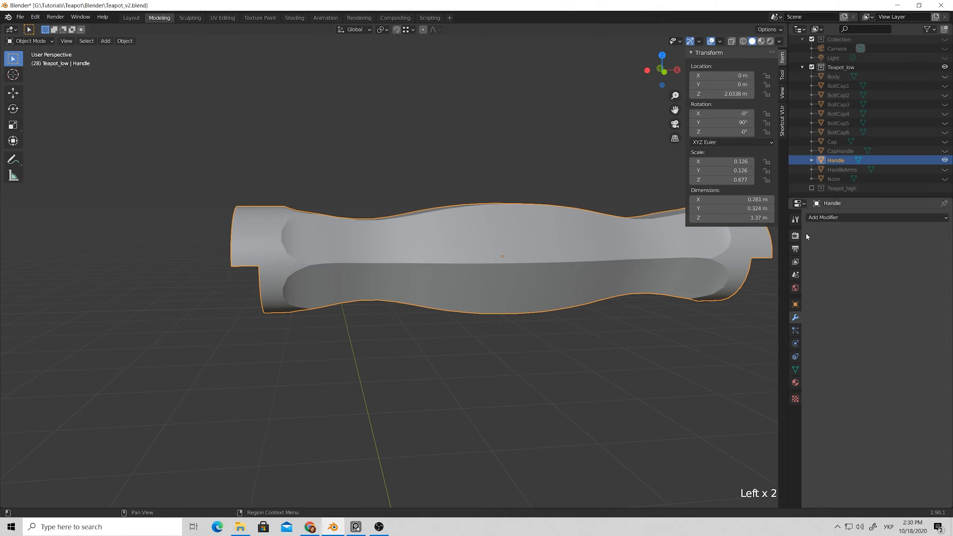
{"action": "mouse_move", "coordinate": [470, 210]}
{"action": "middle_mouse_down"}
{"action": "mouse_move", "coordinate": [458, 195]}
{"action": "mouse_move", "coordinate": [389, 202]}
{"action": "mouse_move", "coordinate": [464, 209]}
{"action": "middle_mouse_up"}
- Hide the Handle, show HandleArms and select it
{"action": "left_click", "coordinate": [945, 160]}
{"action": "left_click", "coordinate": [944, 169]}
{"action": "scroll", "coordinate": [415, 217], "scroll_direction": "down", "scroll_amount": 2}
{"action": "middle_click_drag", "start_coordinate": [415, 217], "coordinate": [459, 259]}
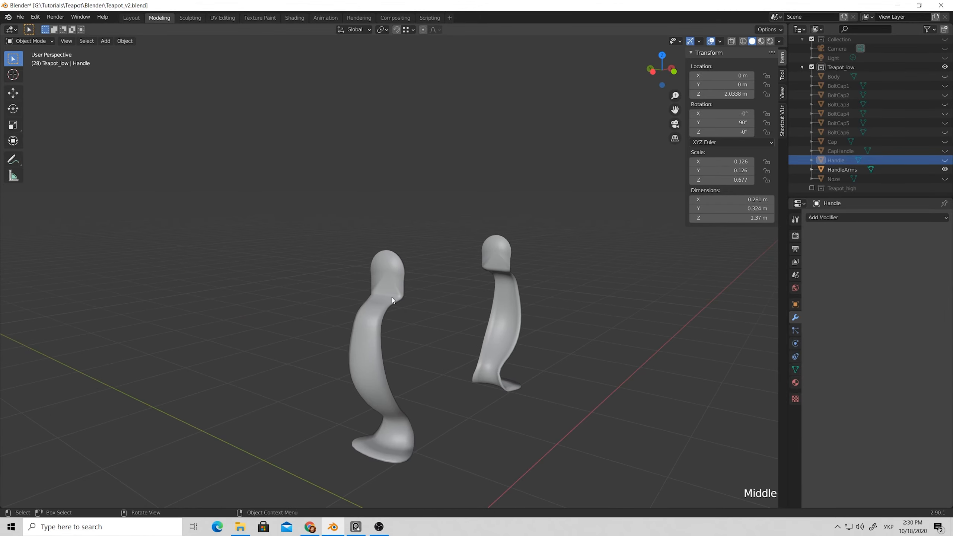
{"action": "scroll", "coordinate": [417, 276], "scroll_direction": "up", "scroll_amount": 2}
{"action": "left_click", "coordinate": [395, 287]}
{"action": "middle_click_drag", "start_coordinate": [411, 291], "coordinate": [353, 311]}
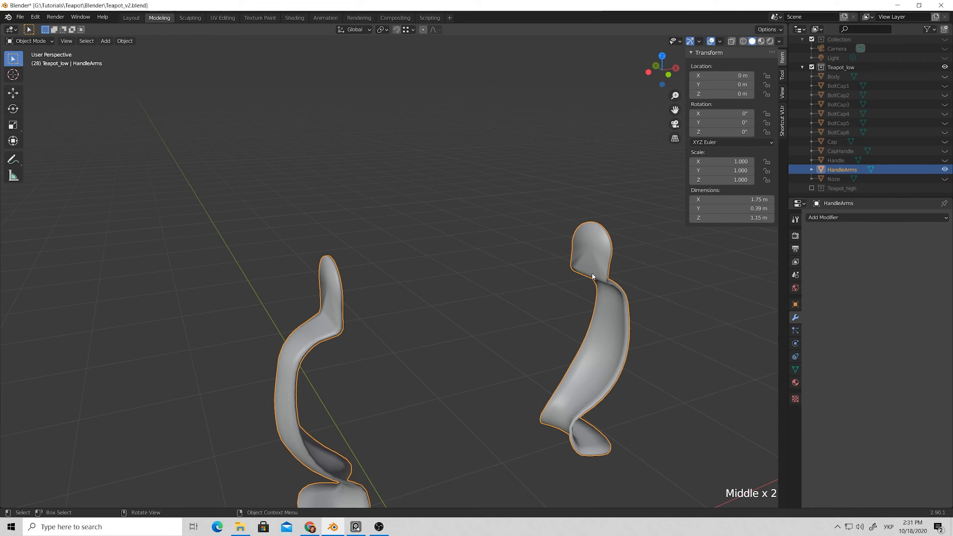
- In HandleArms, select the entire arm on the positive X side through the mesh and delete it
{"action": "key", "text": "Tab"}
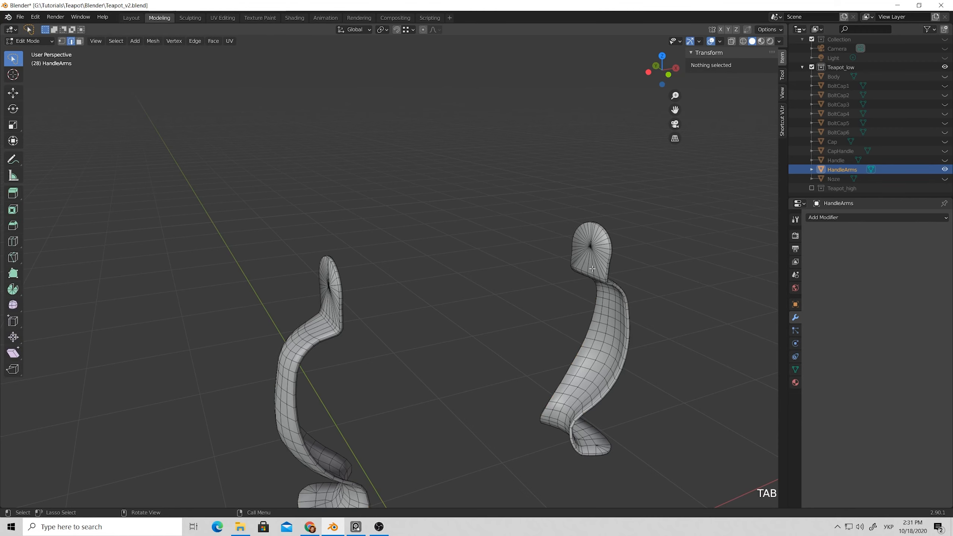
{"action": "left_click", "coordinate": [592, 265]}
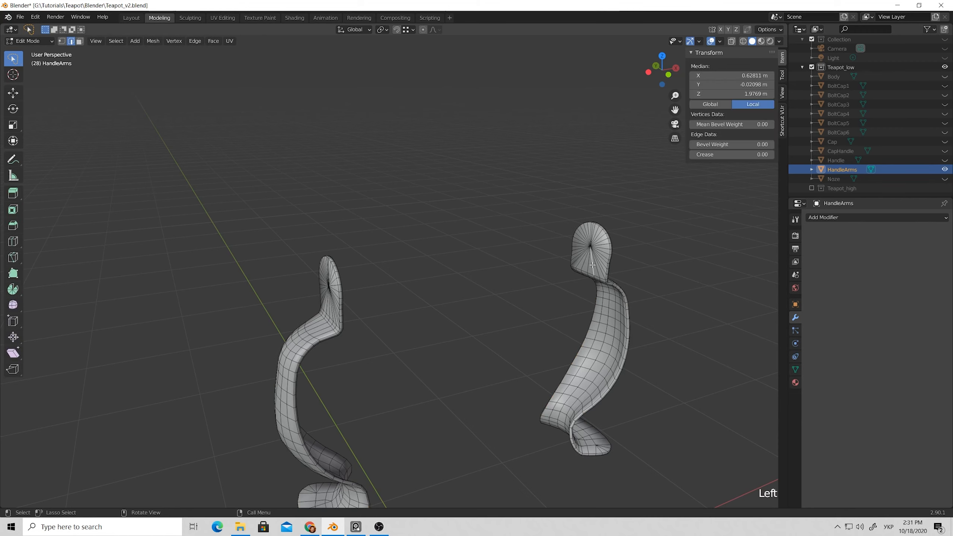
{"action": "scroll", "coordinate": [593, 265], "scroll_direction": "down", "scroll_amount": 2}
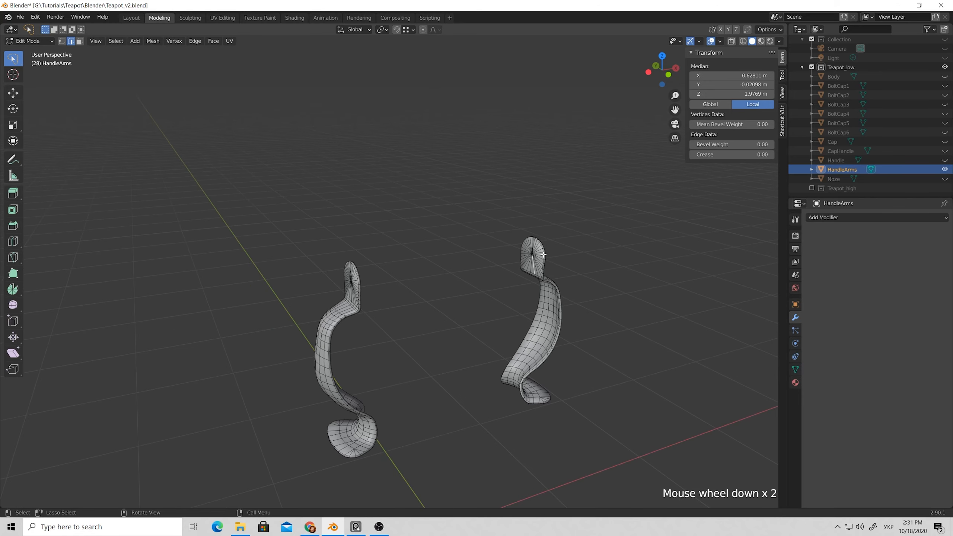
{"action": "key", "text": "3"}
{"action": "left_click", "coordinate": [485, 246]}
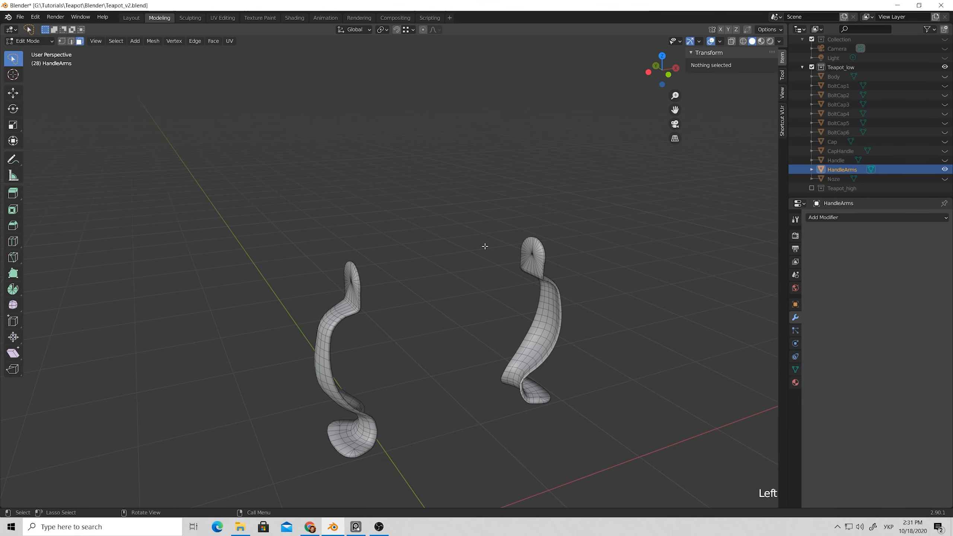
{"action": "key", "text": "alt+z"}
{"action": "left_click_drag", "start_coordinate": [482, 222], "coordinate": [623, 452]}
{"action": "mouse_move", "coordinate": [452, 310]}
{"action": "left_mouse_down"}
{"action": "mouse_move", "coordinate": [632, 200]}
{"action": "mouse_move", "coordinate": [456, 376]}
{"action": "mouse_move", "coordinate": [461, 365]}
{"action": "left_mouse_up"}
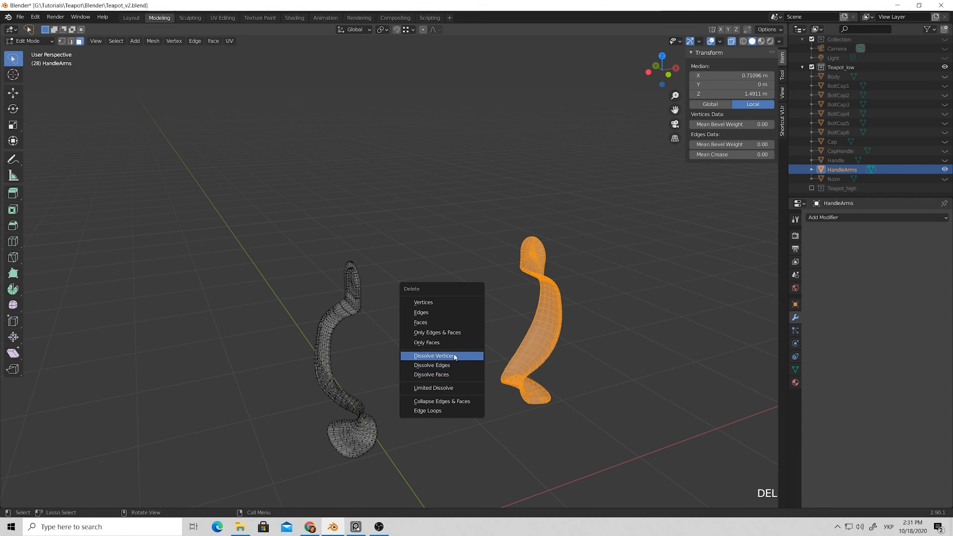
{"action": "left_click", "coordinate": [435, 330]}
{"action": "mouse_move", "coordinate": [364, 348]}
{"action": "middle_mouse_down"}
{"action": "mouse_move", "coordinate": [391, 325]}
{"action": "mouse_move", "coordinate": [380, 347]}
{"action": "middle_mouse_up"}
{"action": "key", "text": "alt+z"}
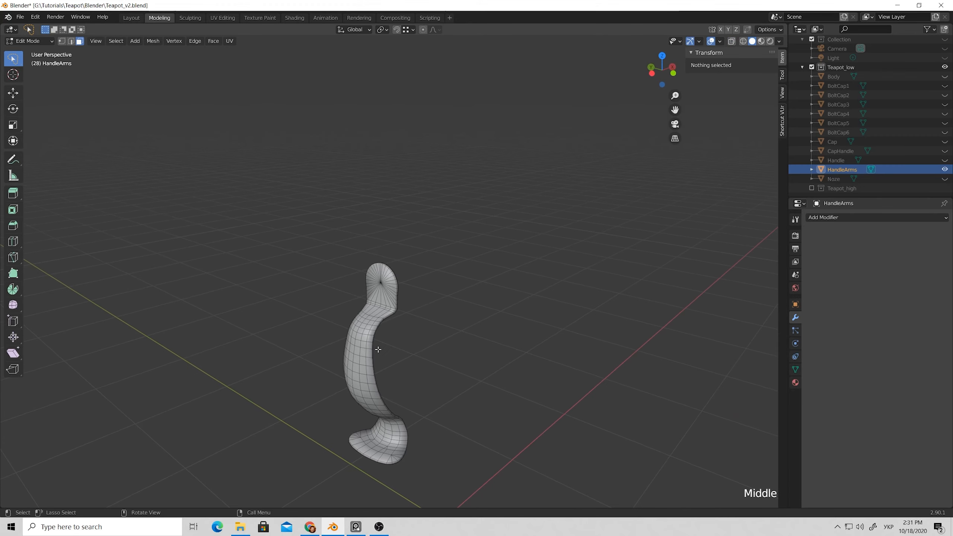
- Select the outer rim edge loop along the curved part and rounded upper end of the remaining arm
{"action": "scroll", "coordinate": [380, 346], "scroll_direction": "up", "scroll_amount": 4}
{"action": "key", "text": "2"}
{"action": "left_click", "coordinate": [402, 322]}
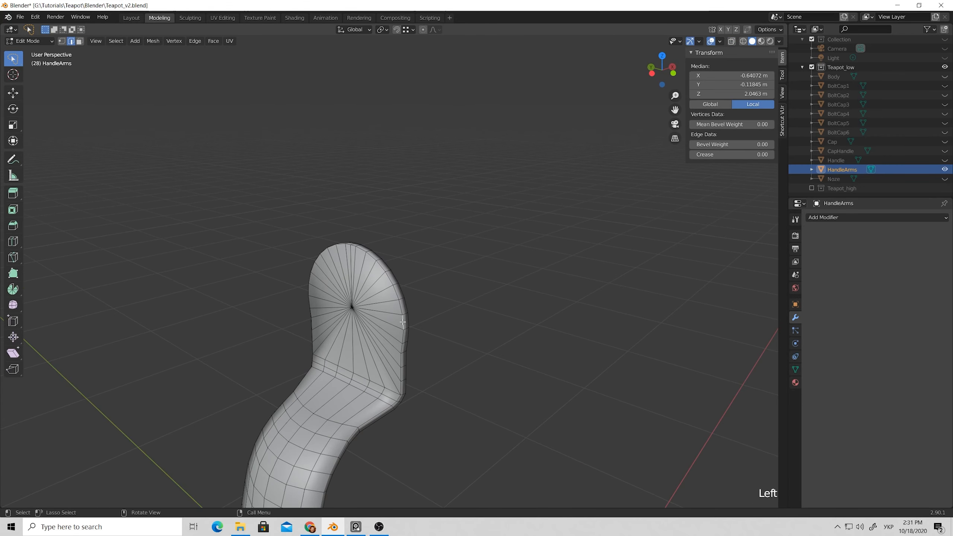
{"action": "scroll", "coordinate": [404, 309], "scroll_direction": "down", "scroll_amount": 2}
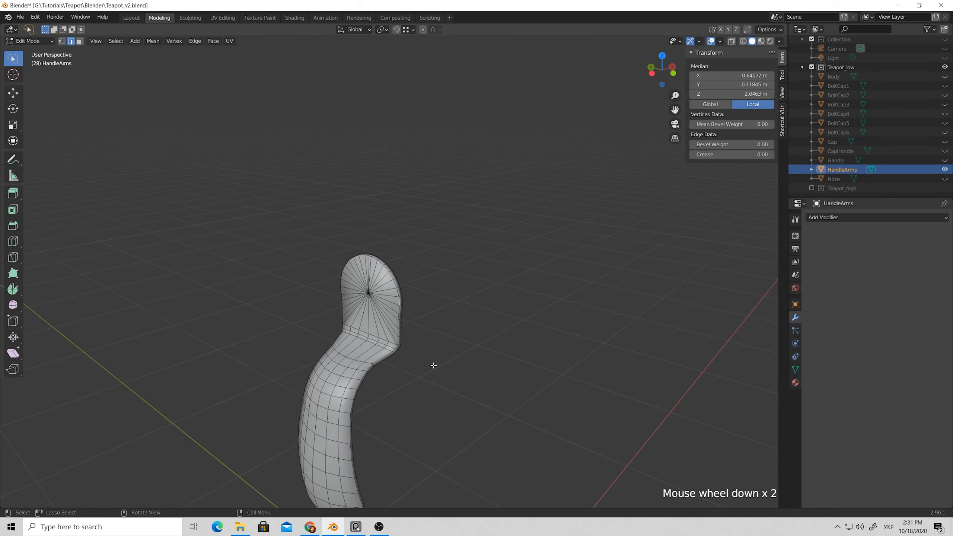
{"action": "middle_click_drag", "start_coordinate": [433, 364], "coordinate": [451, 292], "text": "shift"}
{"action": "scroll", "coordinate": [451, 292], "scroll_direction": "up", "scroll_amount": 2}
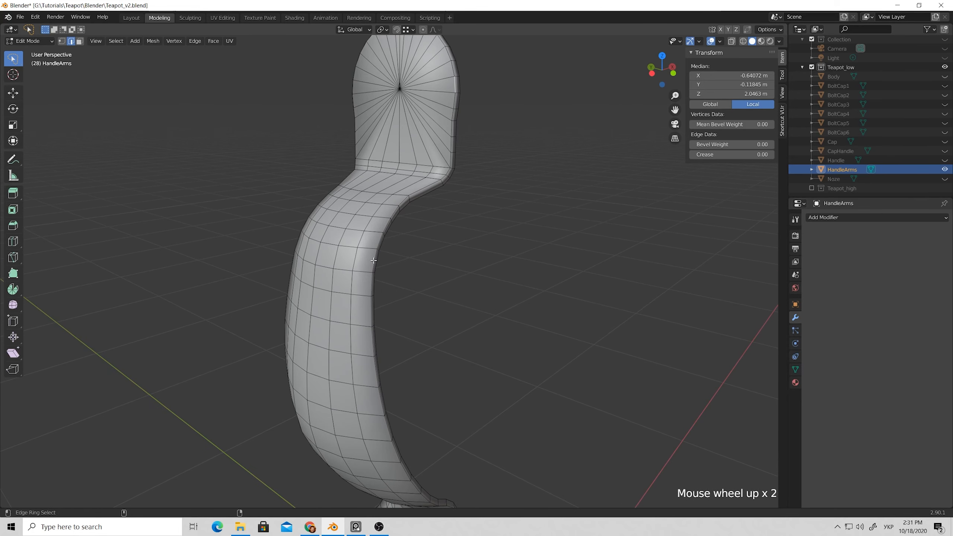
{"action": "left_click", "coordinate": [373, 260], "text": "alt+shift"}
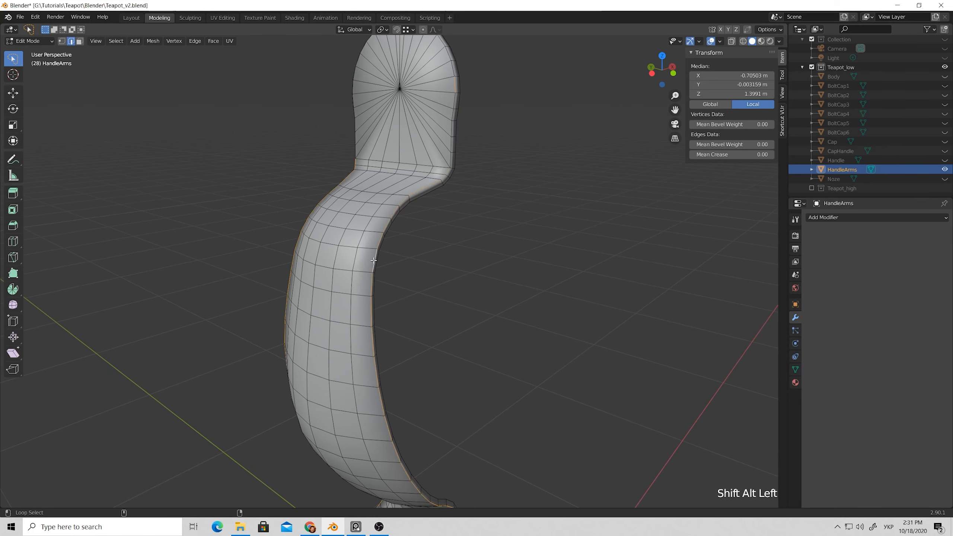
{"action": "left_click", "coordinate": [449, 155], "text": "alt+shift"}
{"action": "scroll", "coordinate": [451, 121], "scroll_direction": "down", "scroll_amount": 1}
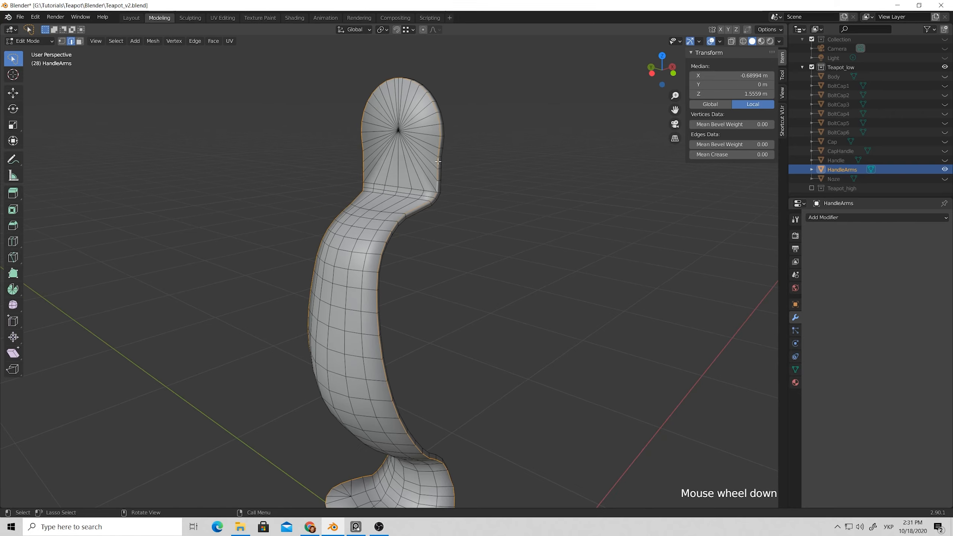
- Add the rim edge loops on the arm's other side to the selection and mark all selected edges as sharp
{"action": "middle_click_drag", "start_coordinate": [451, 121], "coordinate": [347, 144]}
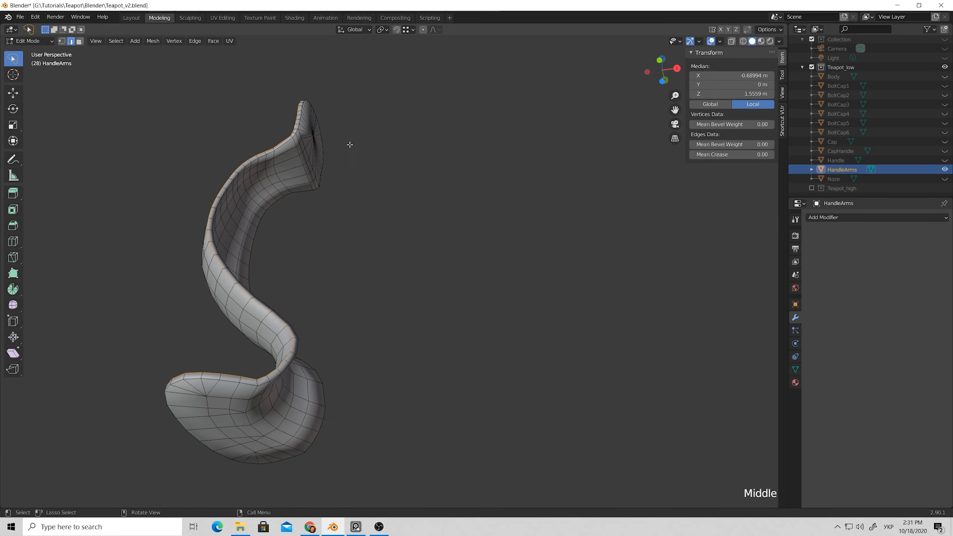
{"action": "left_click", "coordinate": [247, 384], "text": "alt+shift"}
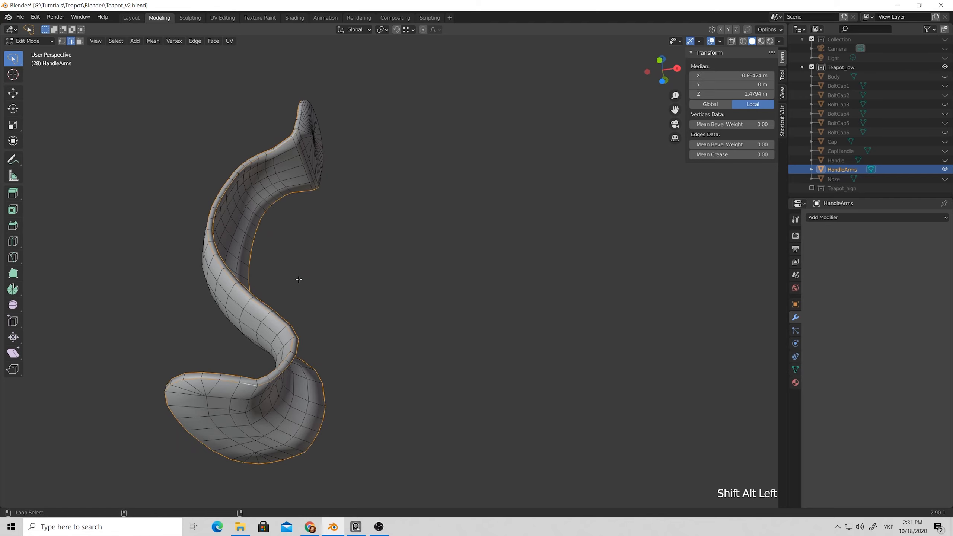
{"action": "left_click", "coordinate": [299, 121], "text": "alt+shift"}
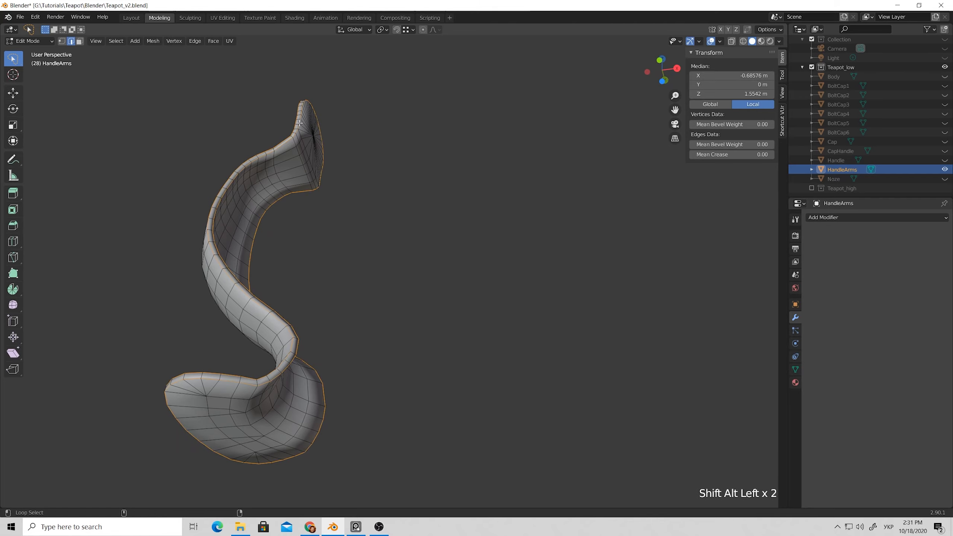
{"action": "middle_click_drag", "start_coordinate": [324, 152], "coordinate": [375, 211]}
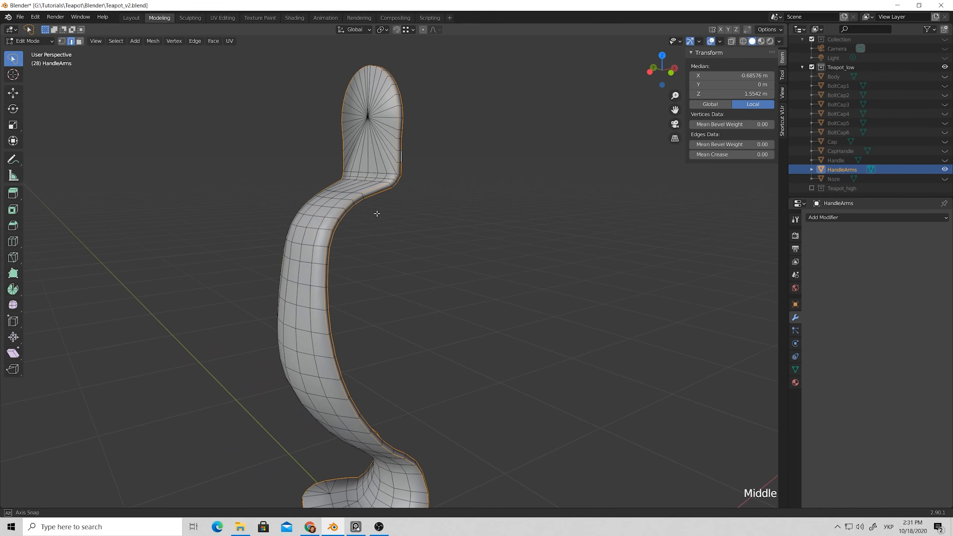
{"action": "right_click", "coordinate": [371, 209]}
{"action": "left_click", "coordinate": [351, 239]}
- Enable Auto Smooth for HandleArms in its normals settings with an angle of 180°
{"action": "middle_click_drag", "start_coordinate": [351, 239], "coordinate": [353, 207]}
{"action": "key", "text": "Tab"}
{"action": "left_click", "coordinate": [796, 370]}
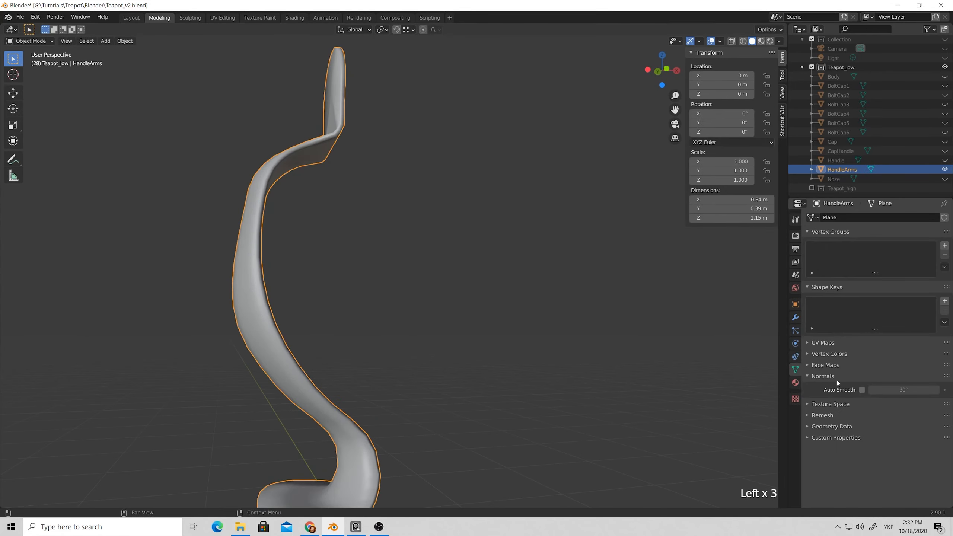
{"action": "left_click", "coordinate": [862, 390]}
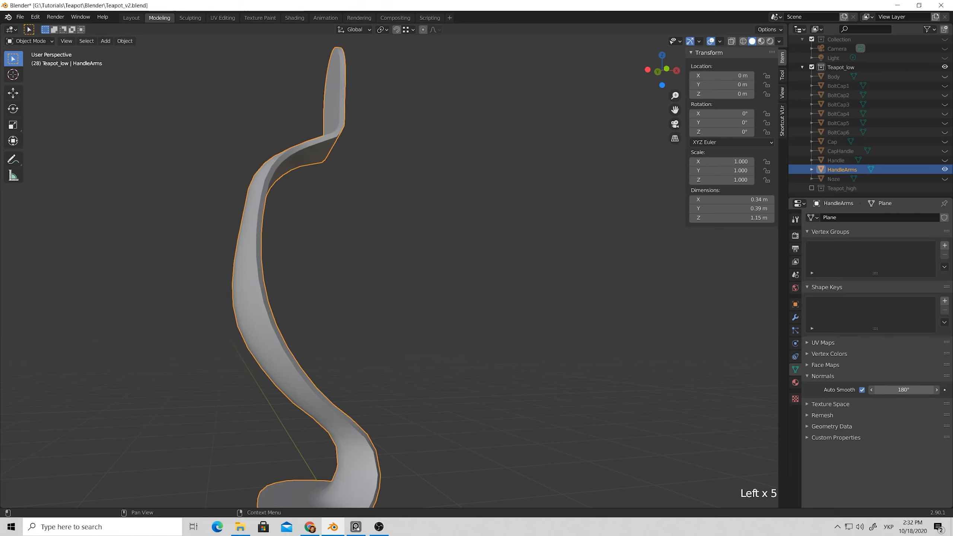
{"action": "left_click", "coordinate": [404, 244]}
{"action": "scroll", "coordinate": [368, 259], "scroll_direction": "down", "scroll_amount": 3}
{"action": "middle_click_drag", "start_coordinate": [368, 259], "coordinate": [418, 304]}
{"action": "scroll", "coordinate": [429, 214], "scroll_direction": "up", "scroll_amount": 2}
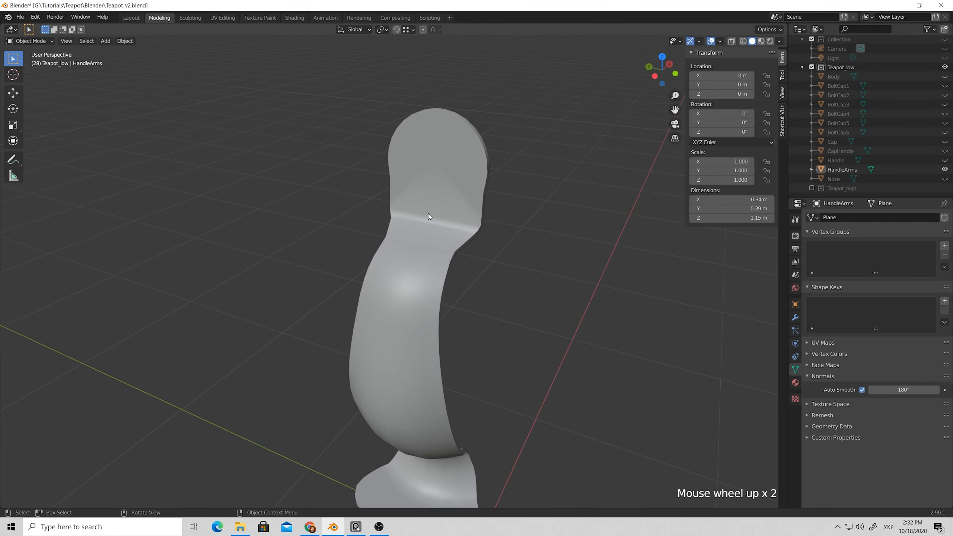
- Examine the shading and topology around the arm's rounded upper end and the bend below it, and switch to vertex selection
{"action": "scroll", "coordinate": [460, 192], "scroll_direction": "up", "scroll_amount": 3}
{"action": "scroll", "coordinate": [484, 189], "scroll_direction": "down", "scroll_amount": 1}
{"action": "middle_click_drag", "start_coordinate": [595, 188], "coordinate": [551, 301], "text": "shift"}
{"action": "left_click", "coordinate": [457, 330]}
{"action": "key", "text": "Tab"}
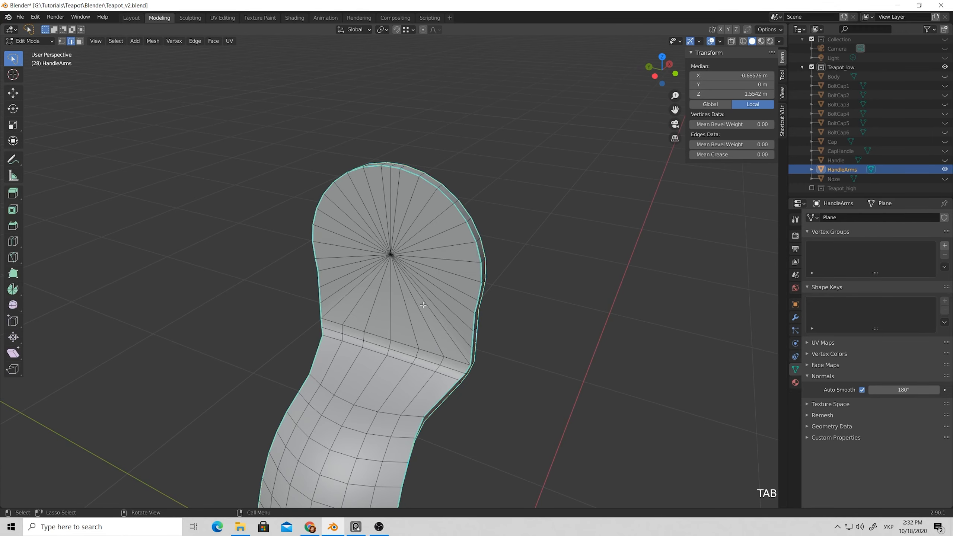
{"action": "middle_click_drag", "start_coordinate": [412, 316], "coordinate": [372, 296]}
{"action": "scroll", "coordinate": [235, 237], "scroll_direction": "up", "scroll_amount": 2}
{"action": "scroll", "coordinate": [176, 235], "scroll_direction": "up", "scroll_amount": 1}
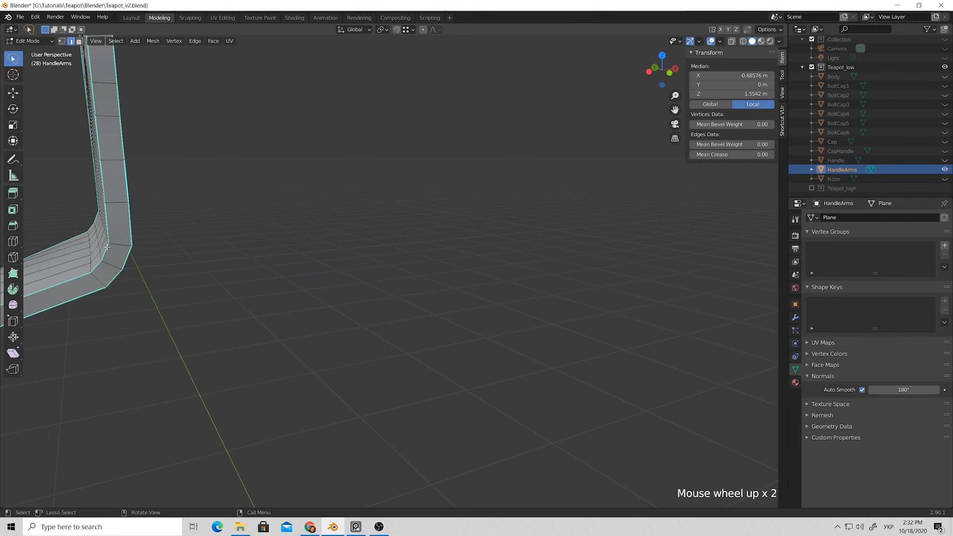
{"action": "middle_click_drag", "start_coordinate": [106, 248], "coordinate": [128, 244]}
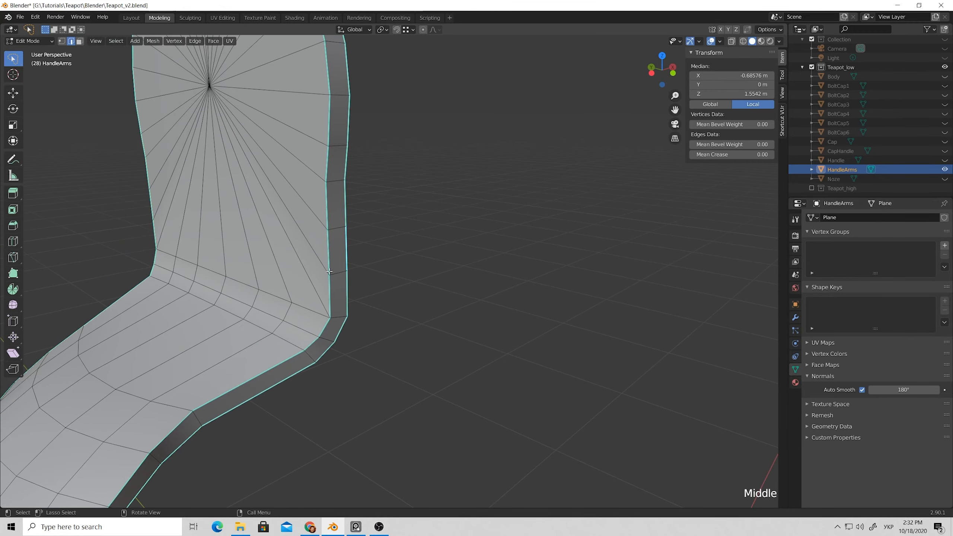
{"action": "key", "text": "Tab"}
{"action": "middle_click_drag", "start_coordinate": [322, 260], "coordinate": [466, 309]}
{"action": "left_click", "coordinate": [356, 246]}
{"action": "key", "text": "Tab"}
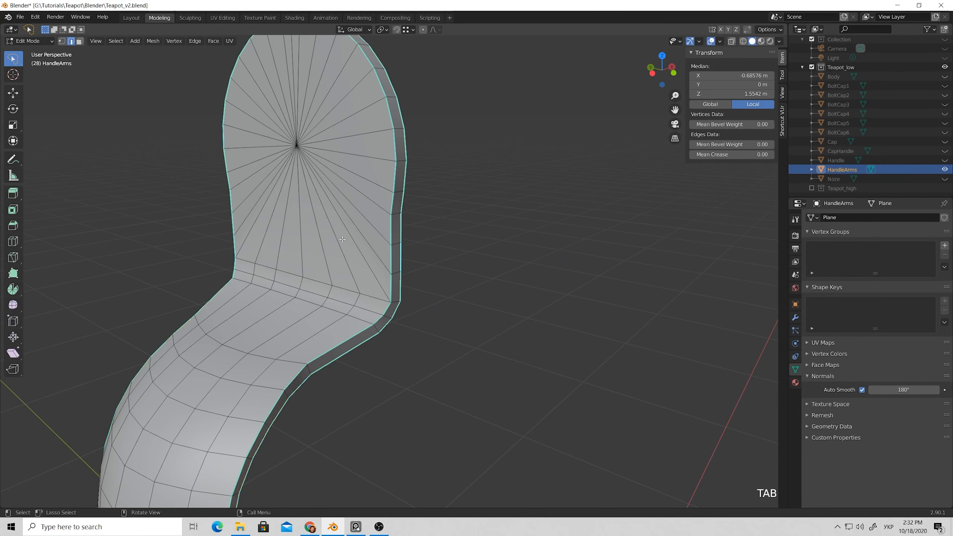
{"action": "key", "text": "1"}
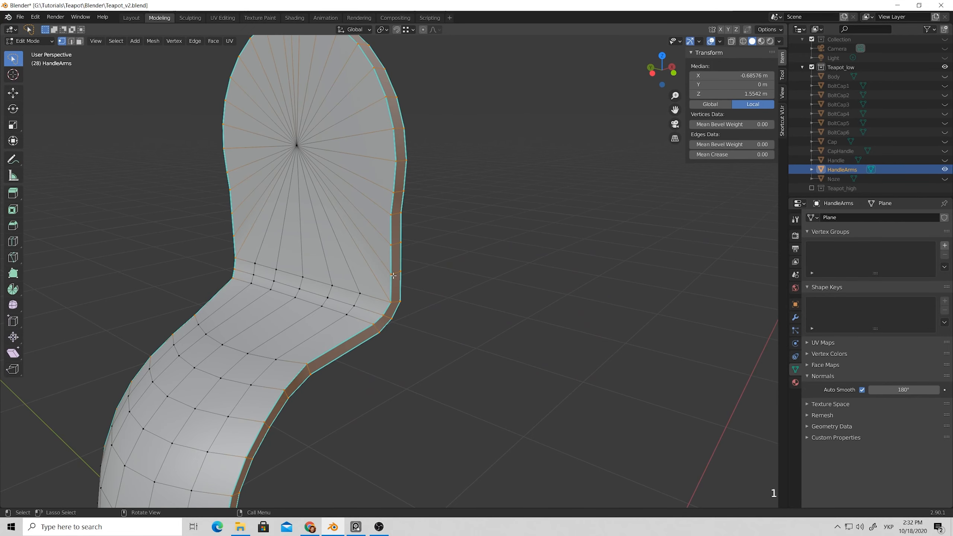
- Knife-cut a straight line across the front face of the arm's flat upper end, just above the bend, between opposite rim vertices
{"action": "left_click", "coordinate": [393, 277]}
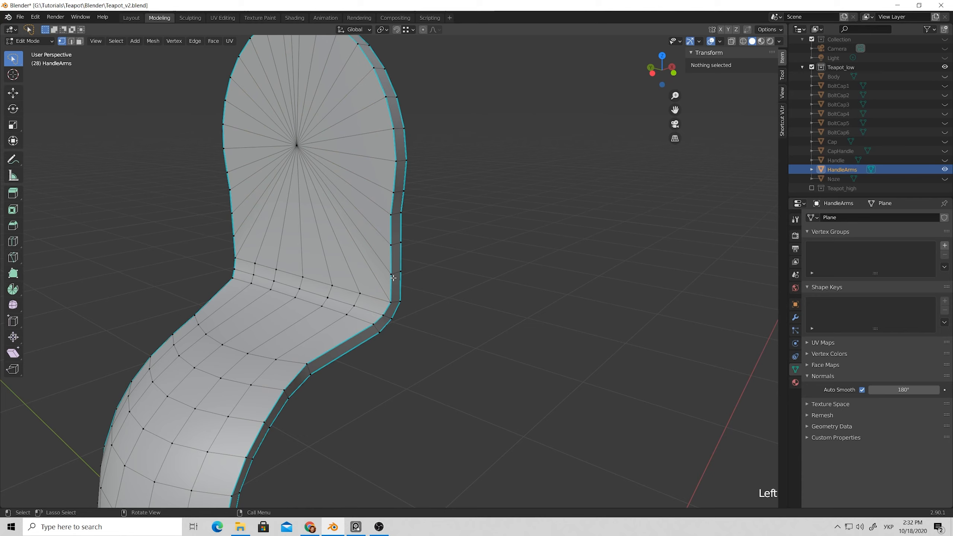
{"action": "key", "text": "k"}
{"action": "left_click", "coordinate": [393, 271]}
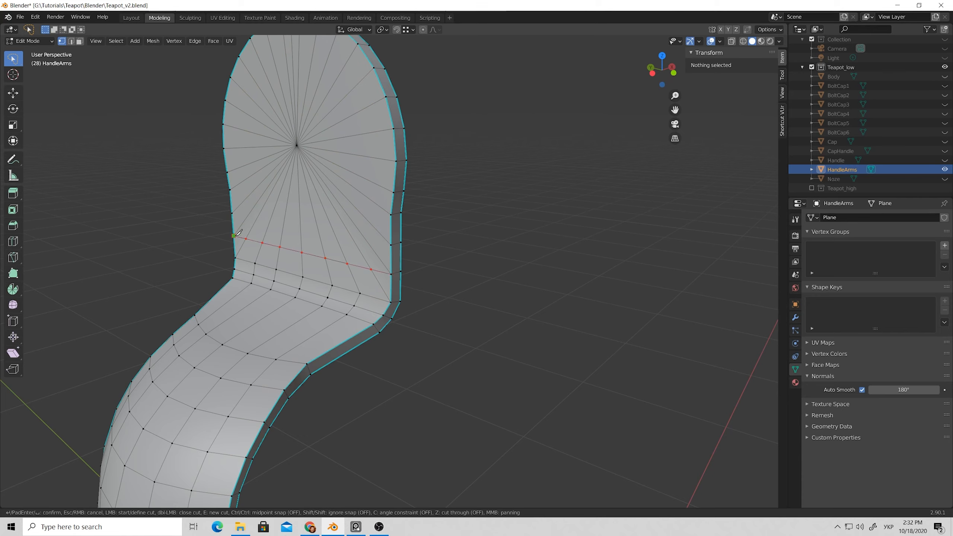
{"action": "left_click", "coordinate": [234, 236]}
{"action": "key", "text": "Return"}
{"action": "scroll", "coordinate": [358, 276], "scroll_direction": "down", "scroll_amount": 1}
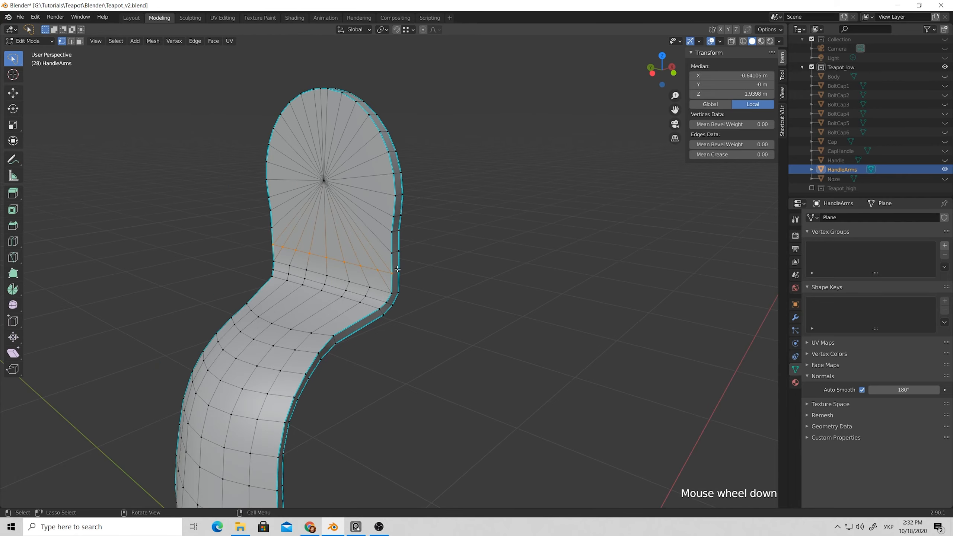
- Knife-cut a matching line across the back face of the arm's flat upper end, from rim to rim just above the bend
{"action": "middle_click_drag", "start_coordinate": [398, 269], "coordinate": [293, 268]}
{"action": "scroll", "coordinate": [150, 196], "scroll_direction": "up", "scroll_amount": 3}
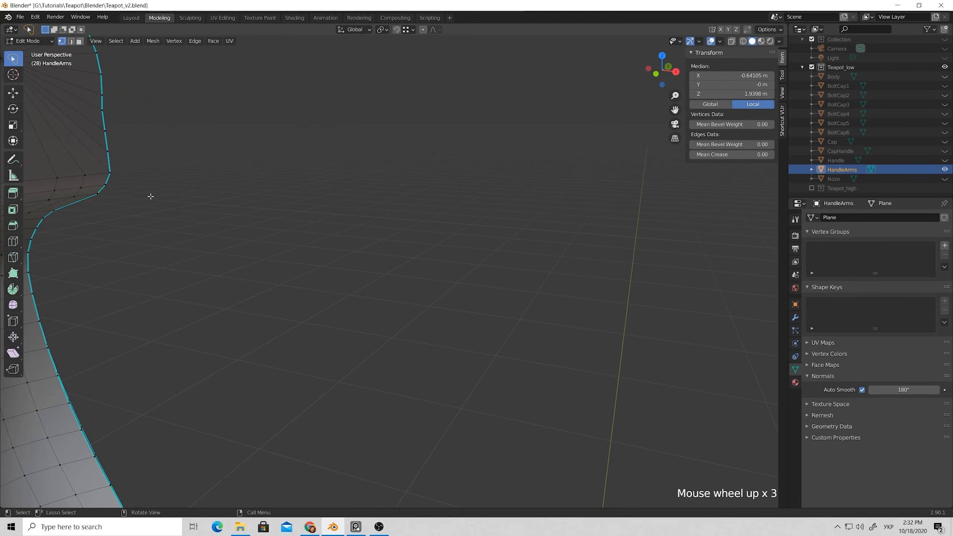
{"action": "scroll", "coordinate": [151, 197], "scroll_direction": "down", "scroll_amount": 1}
{"action": "middle_click_drag", "start_coordinate": [224, 194], "coordinate": [496, 281], "text": "shift"}
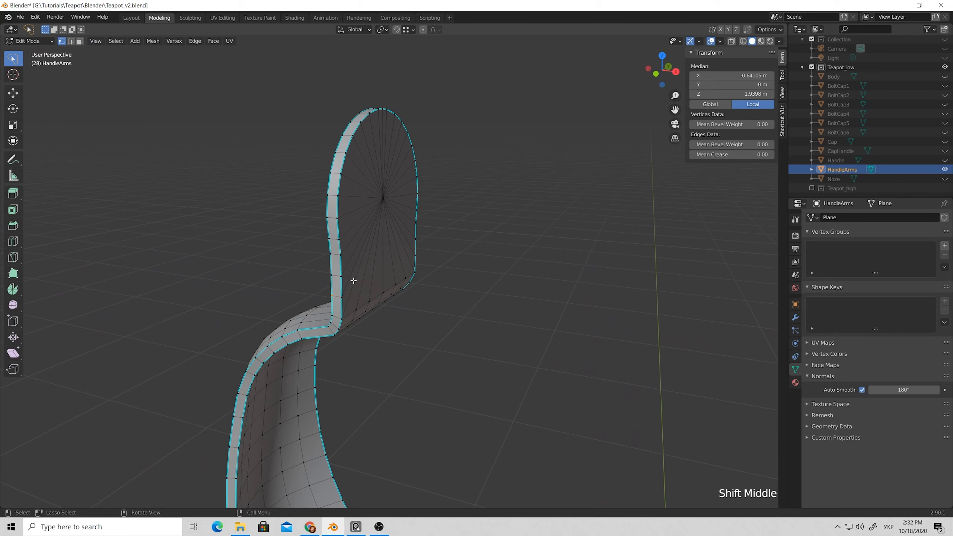
{"action": "middle_click_drag", "start_coordinate": [353, 281], "coordinate": [356, 281]}
{"action": "key", "text": "k"}
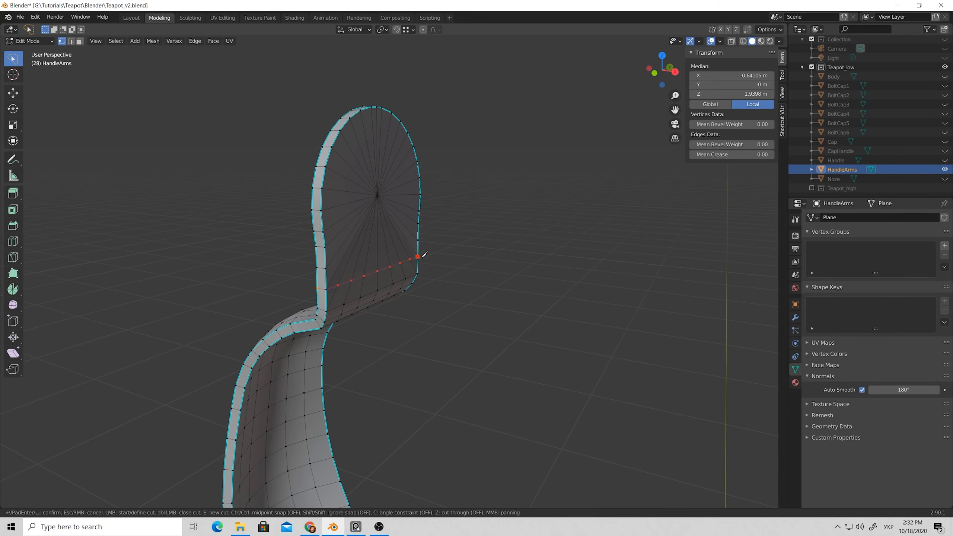
{"action": "key", "text": "Return"}
- Examine the shading around the arm's bend with and without the mesh topology shown
{"action": "scroll", "coordinate": [424, 256], "scroll_direction": "down", "scroll_amount": 1}
{"action": "middle_click_drag", "start_coordinate": [426, 258], "coordinate": [424, 291]}
{"action": "key", "text": "Tab"}
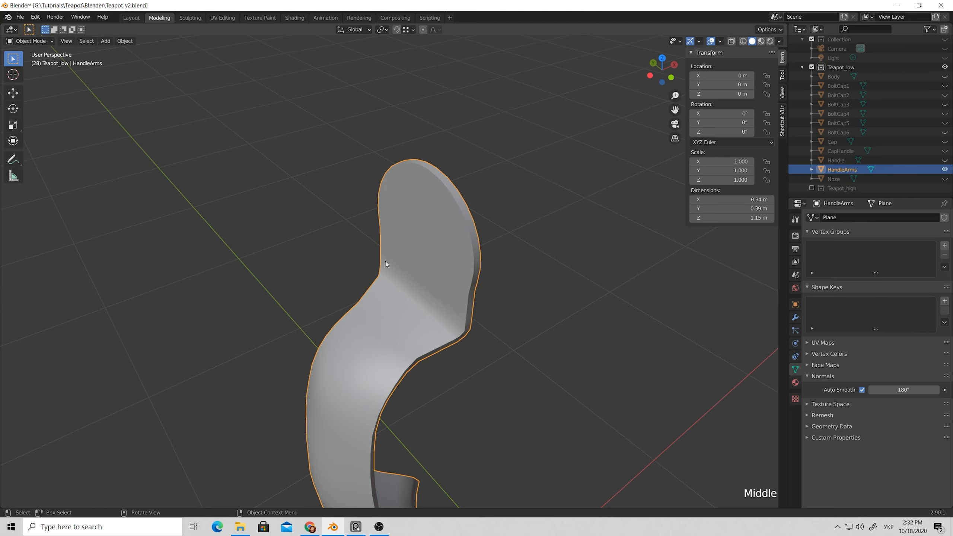
{"action": "middle_click_drag", "start_coordinate": [386, 261], "coordinate": [413, 261]}
{"action": "scroll", "coordinate": [413, 261], "scroll_direction": "up", "scroll_amount": 3}
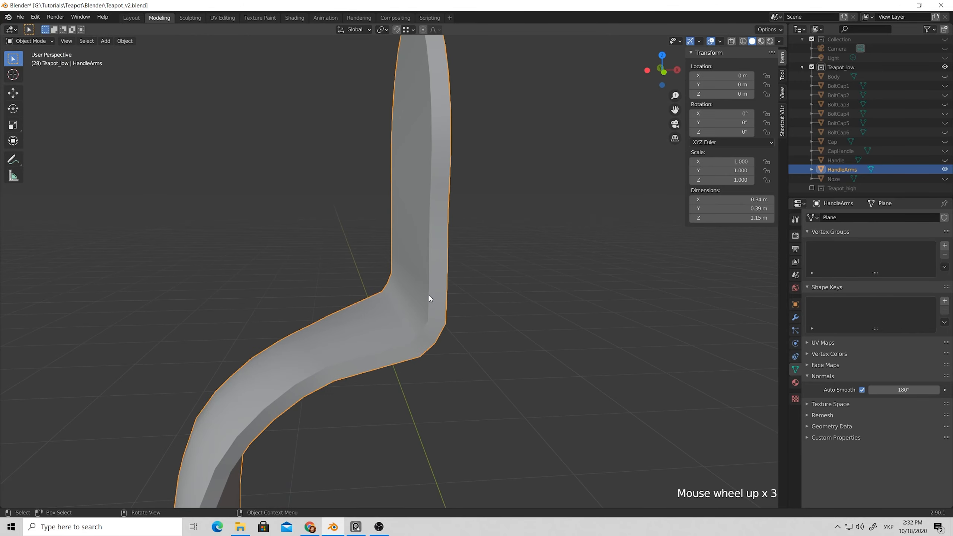
{"action": "key", "text": "Tab"}
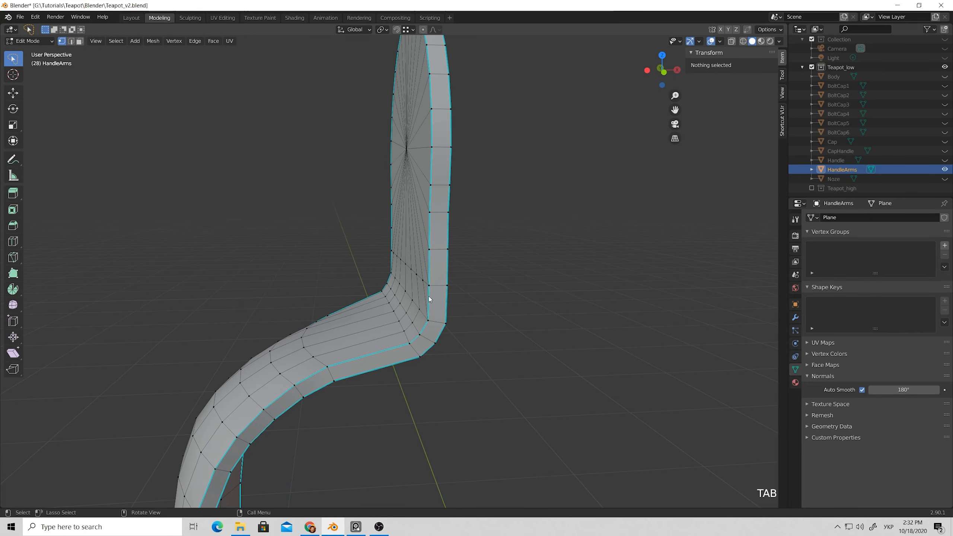
{"action": "key", "text": "Tab"}
{"action": "key", "text": "Tab"}
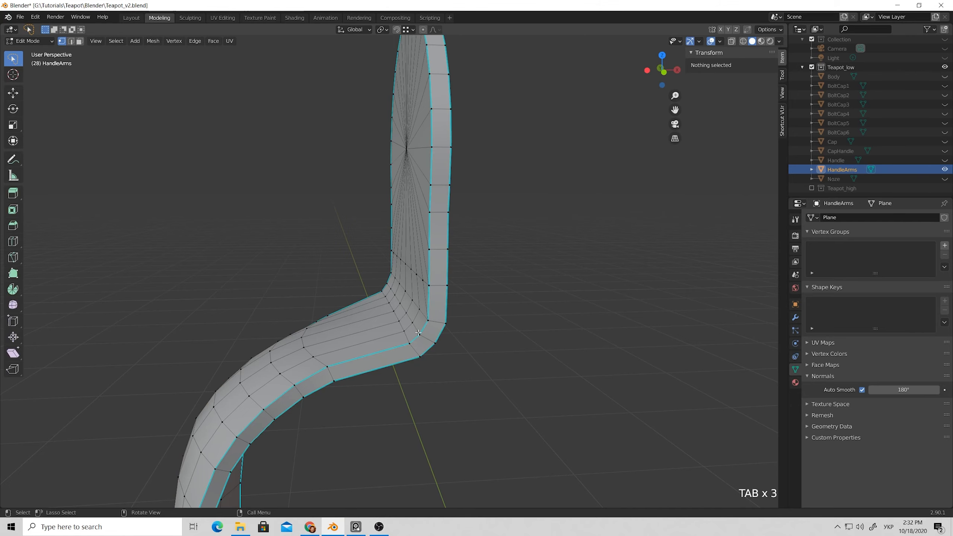
{"action": "key", "text": "Tab"}
{"action": "middle_click_drag", "start_coordinate": [412, 273], "coordinate": [445, 285]}
{"action": "key", "text": "Tab"}
{"action": "left_click", "coordinate": [517, 302]}
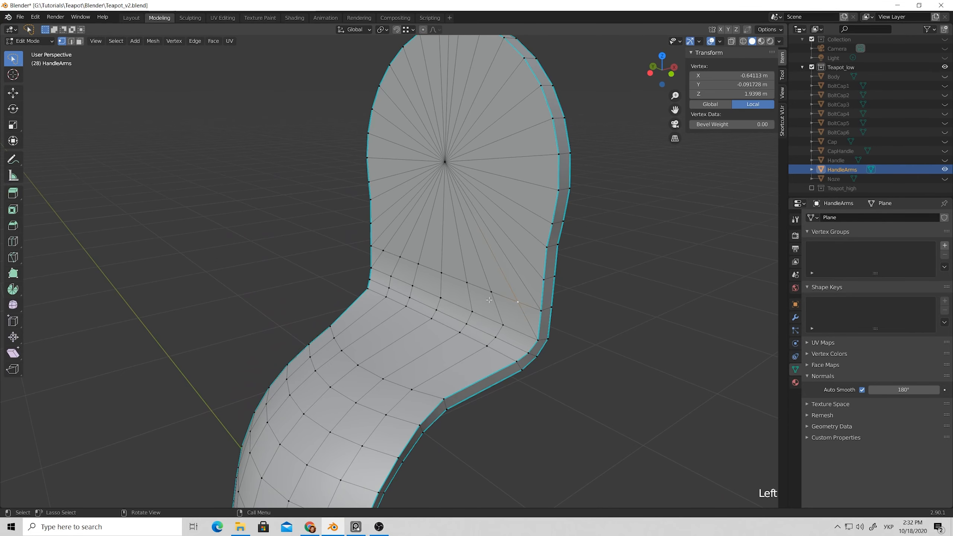
{"action": "left_click", "coordinate": [491, 291], "text": "ctrl"}
{"action": "left_click", "coordinate": [467, 282], "text": "ctrl"}
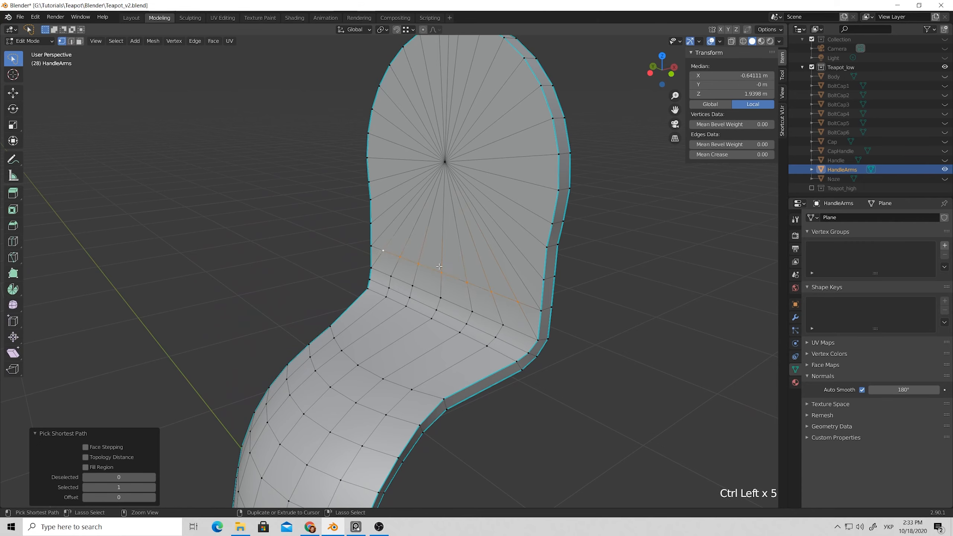
{"action": "left_click", "coordinate": [420, 267], "text": "ctrl"}
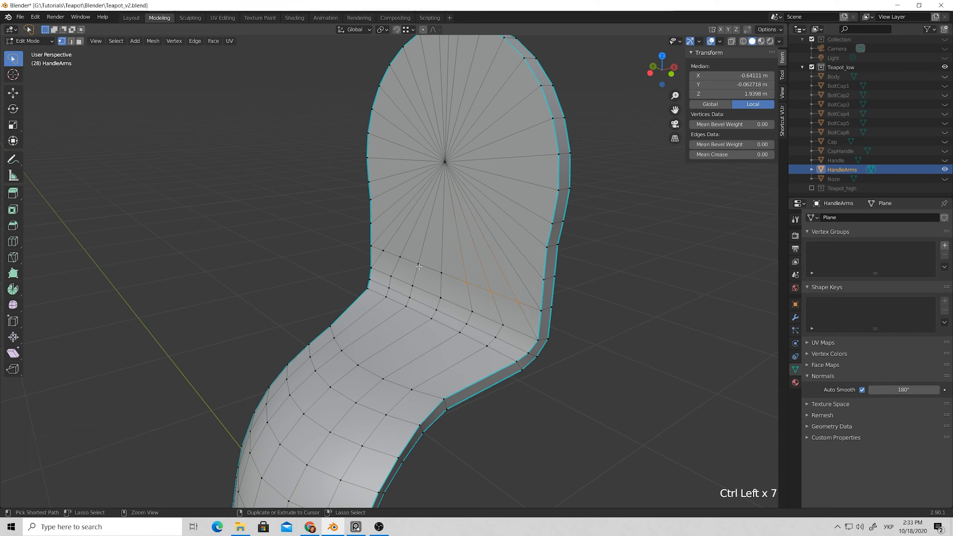
{"action": "left_click", "coordinate": [384, 252], "text": "ctrl"}
- Select the inner vertices along the front cut, make the middle one active, and merge them At Last
{"action": "left_click", "coordinate": [518, 302]}
{"action": "left_click", "coordinate": [518, 302]}
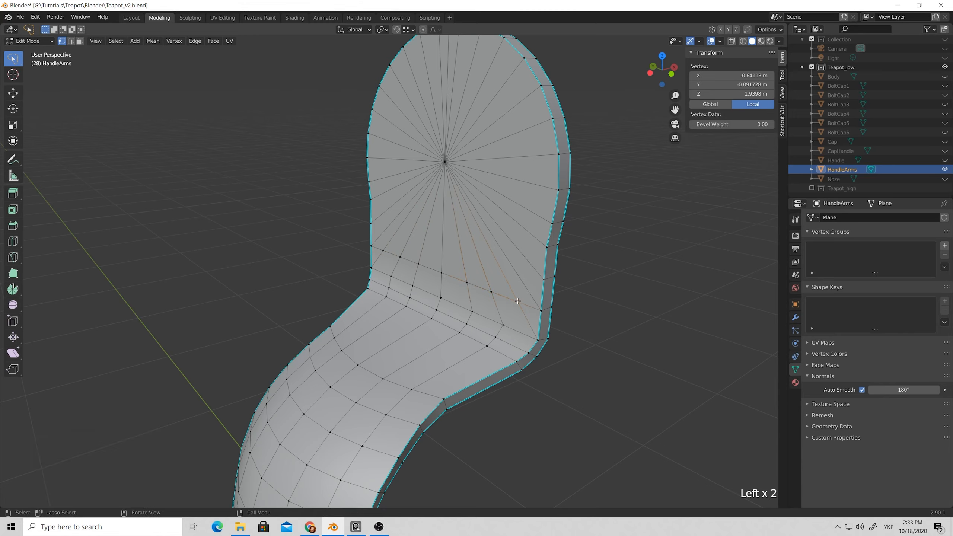
{"action": "left_click", "coordinate": [380, 251], "text": "ctrl"}
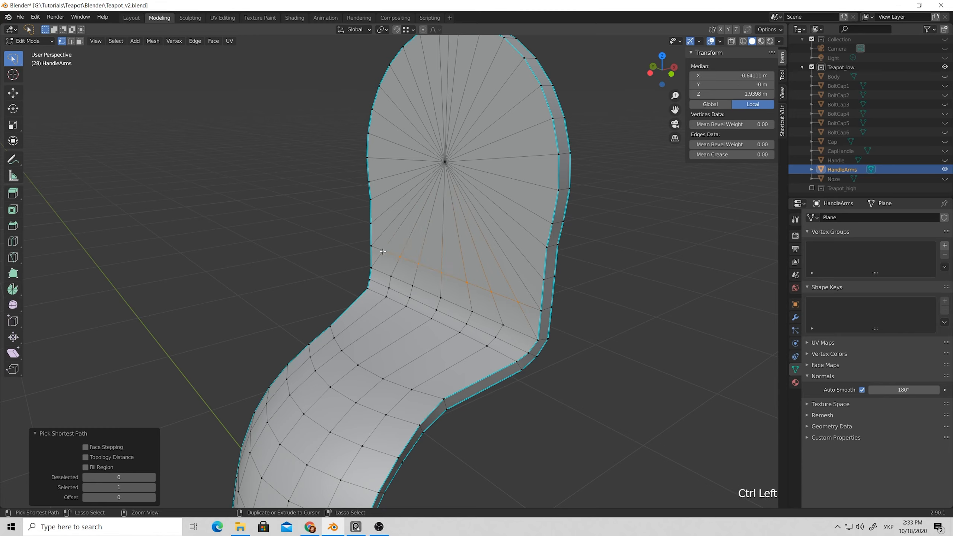
{"action": "left_click", "coordinate": [441, 272], "text": "shift"}
{"action": "left_click", "coordinate": [441, 272], "text": "shift"}
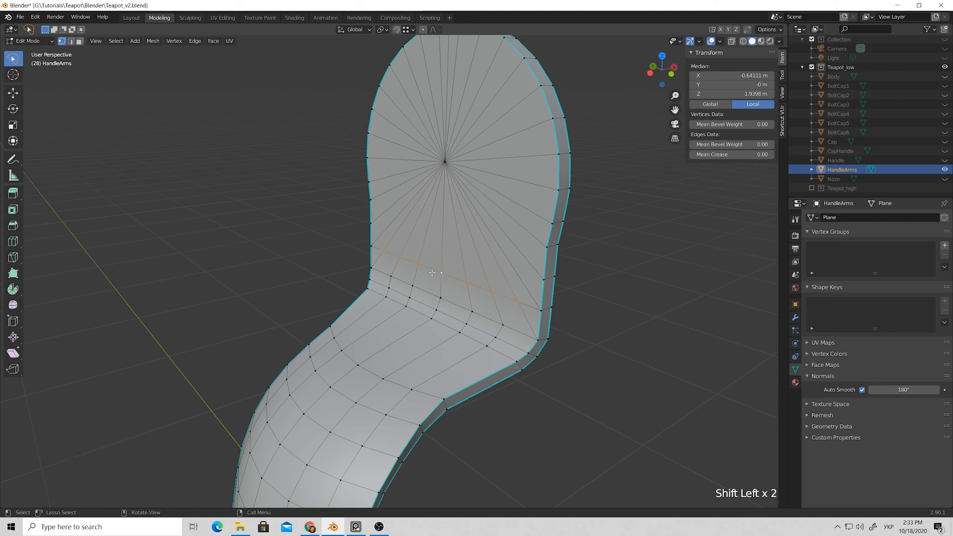
{"action": "right_click", "coordinate": [441, 273]}
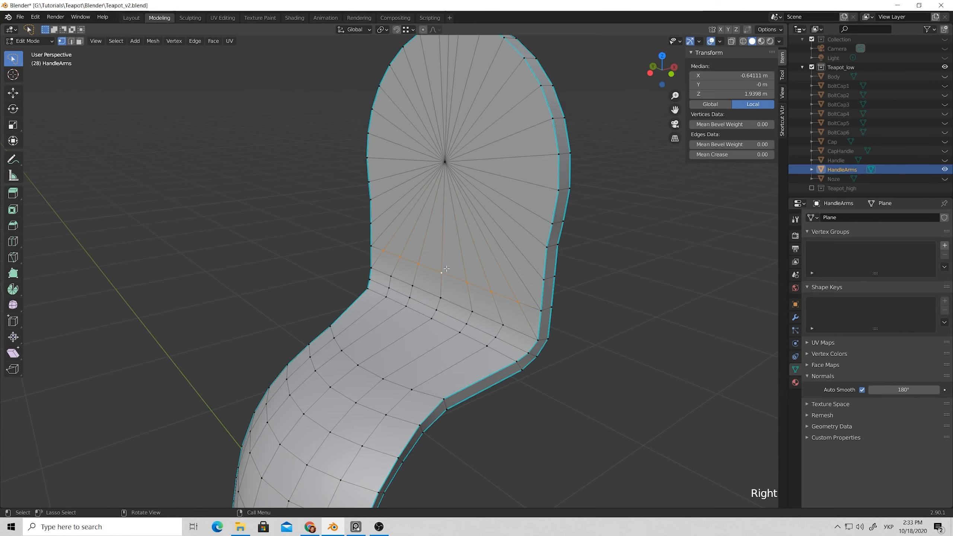
{"action": "key", "text": "m"}
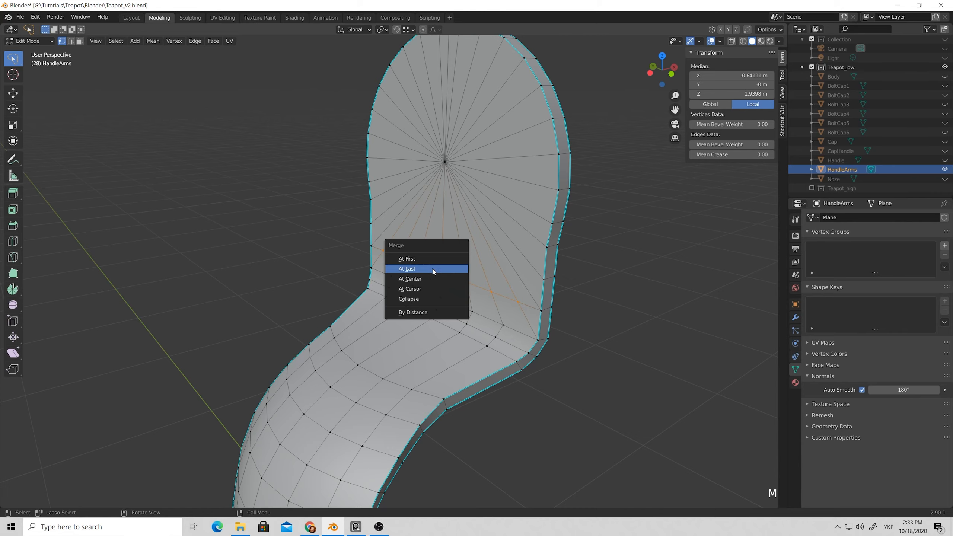
{"action": "left_click", "coordinate": [433, 269]}
{"action": "mouse_move", "coordinate": [446, 272]}
{"action": "middle_mouse_down"}
{"action": "mouse_move", "coordinate": [471, 276]}
{"action": "mouse_move", "coordinate": [442, 268]}
{"action": "middle_mouse_up"}
{"action": "left_click", "coordinate": [652, 257]}
{"action": "scroll", "coordinate": [465, 268], "scroll_direction": "down", "scroll_amount": 2}
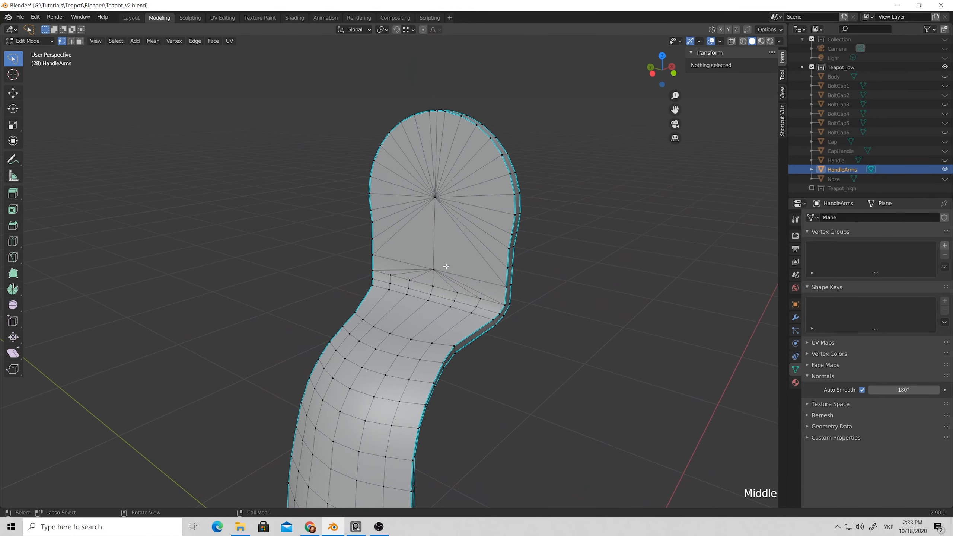
- Select the inner vertices along the back cut with the middle one active, and merge them At Last
{"action": "key", "text": "Tab"}
{"action": "middle_click_drag", "start_coordinate": [585, 260], "coordinate": [440, 296]}
{"action": "key", "text": "Tab"}
{"action": "scroll", "coordinate": [325, 257], "scroll_direction": "up", "scroll_amount": 1}
{"action": "middle_click_drag", "start_coordinate": [325, 258], "coordinate": [299, 267]}
{"action": "left_click", "coordinate": [300, 268]}
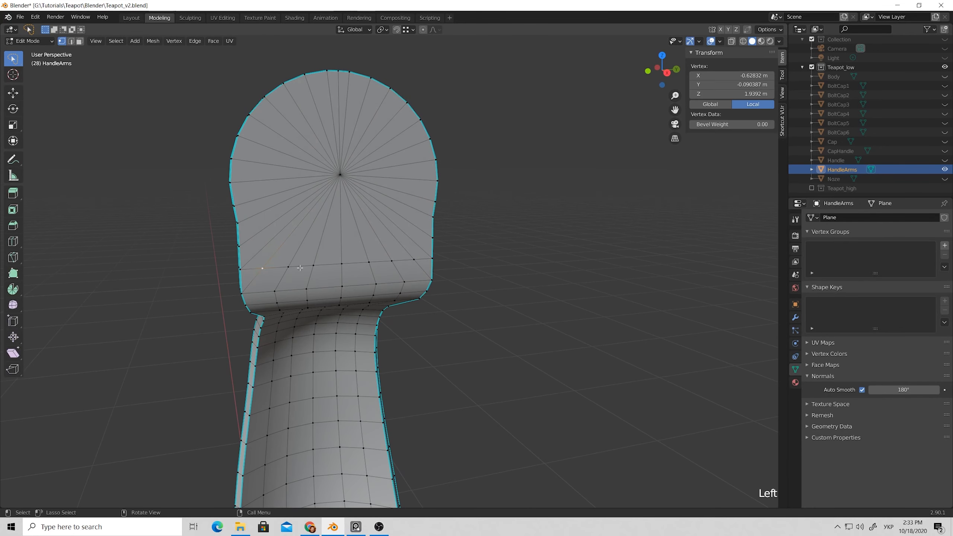
{"action": "left_click", "coordinate": [416, 260], "text": "shift"}
{"action": "left_click", "coordinate": [415, 260]}
{"action": "left_click", "coordinate": [263, 268], "text": "ctrl"}
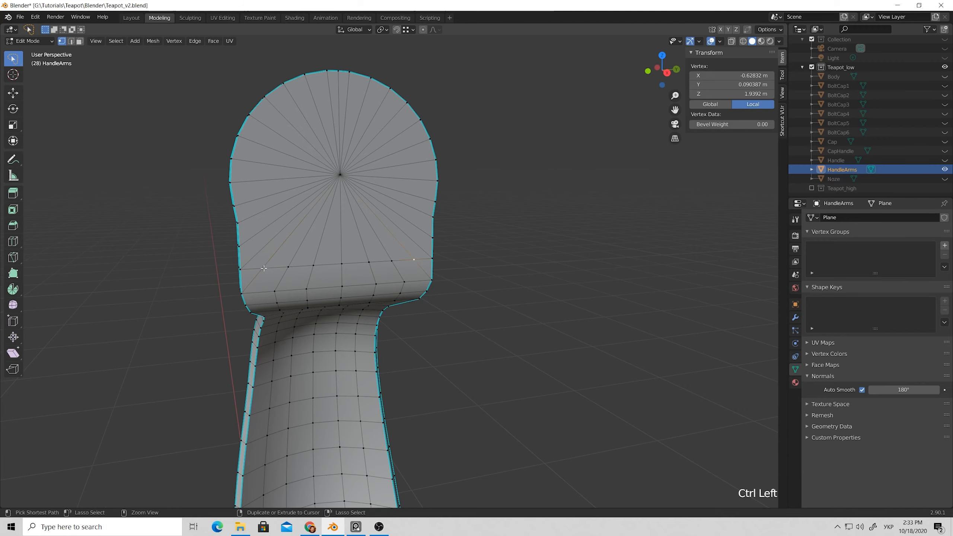
{"action": "left_click", "coordinate": [341, 264], "text": "shift"}
{"action": "right_click", "coordinate": [322, 253]}
{"action": "key", "text": "m"}
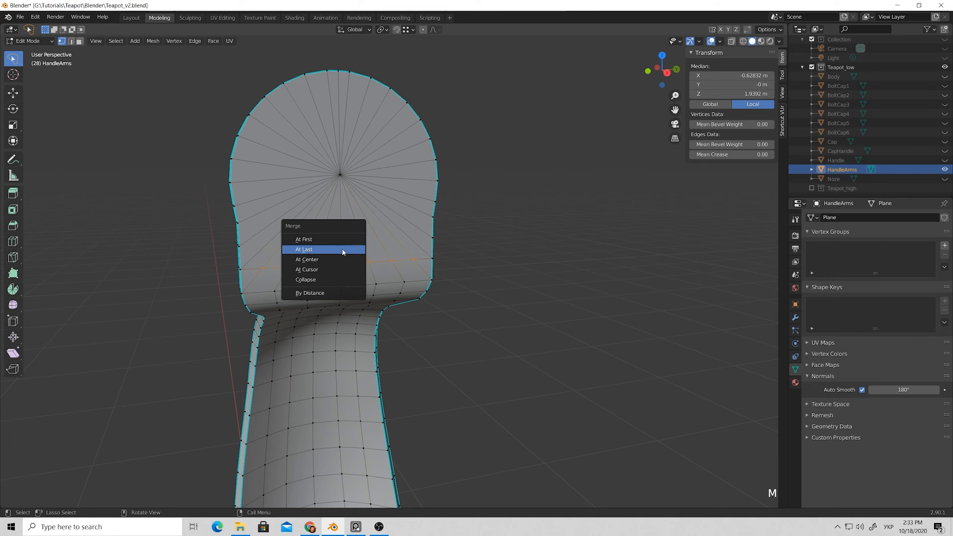
{"action": "left_click", "coordinate": [343, 251]}
- Examine the smooth shading of the whole arm from several angles in Object Mode
{"action": "middle_click_drag", "start_coordinate": [345, 263], "coordinate": [450, 266]}
{"action": "key", "text": "Tab"}
{"action": "left_click", "coordinate": [478, 242]}
{"action": "scroll", "coordinate": [440, 279], "scroll_direction": "down", "scroll_amount": 4}
{"action": "key", "text": "Tab"}
{"action": "key", "text": "Tab"}
{"action": "key", "text": "Tab"}
{"action": "scroll", "coordinate": [451, 265], "scroll_direction": "down", "scroll_amount": 4}
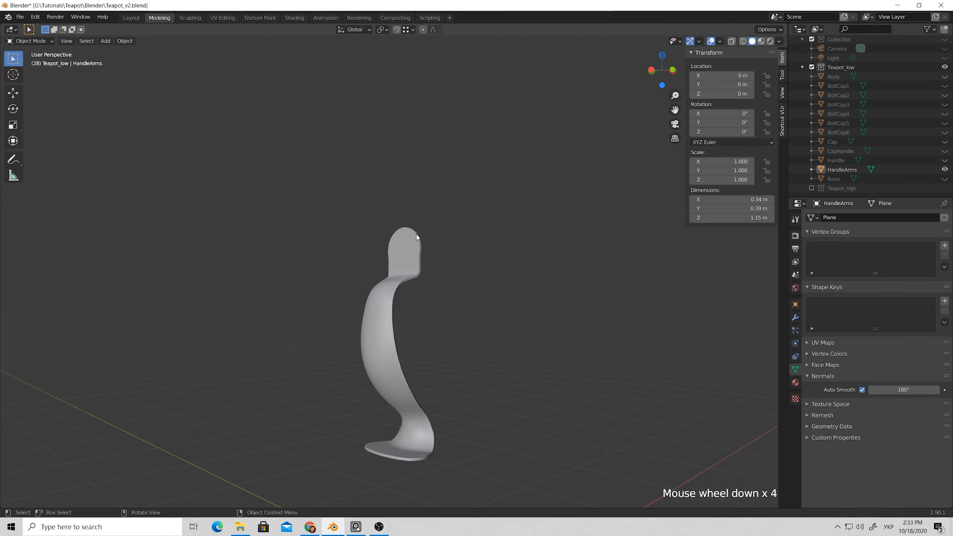
{"action": "middle_click_drag", "start_coordinate": [416, 234], "coordinate": [411, 317]}
{"action": "key", "text": "Tab"}
{"action": "key", "text": "Tab"}
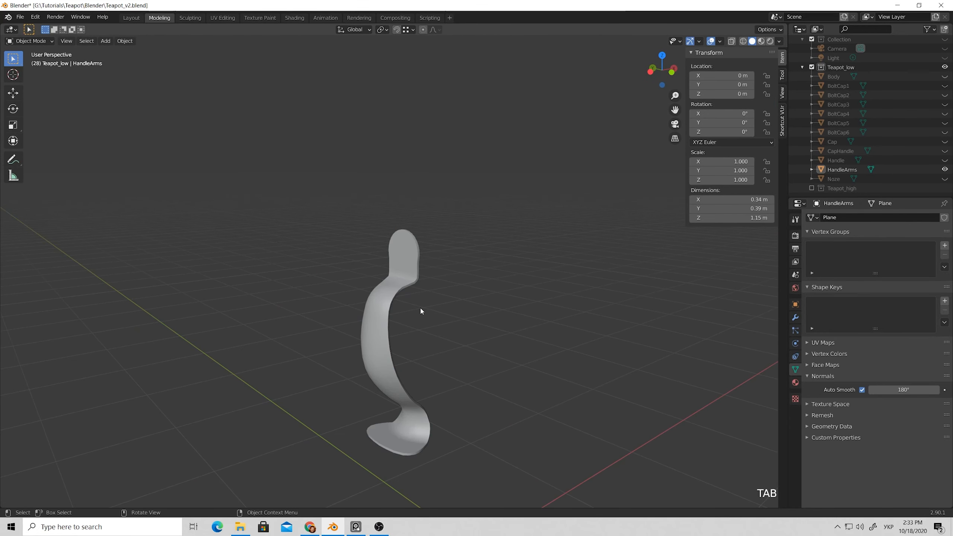
- Add a Mirror modifier on the X axis to HandleArms
{"action": "left_click", "coordinate": [796, 318]}
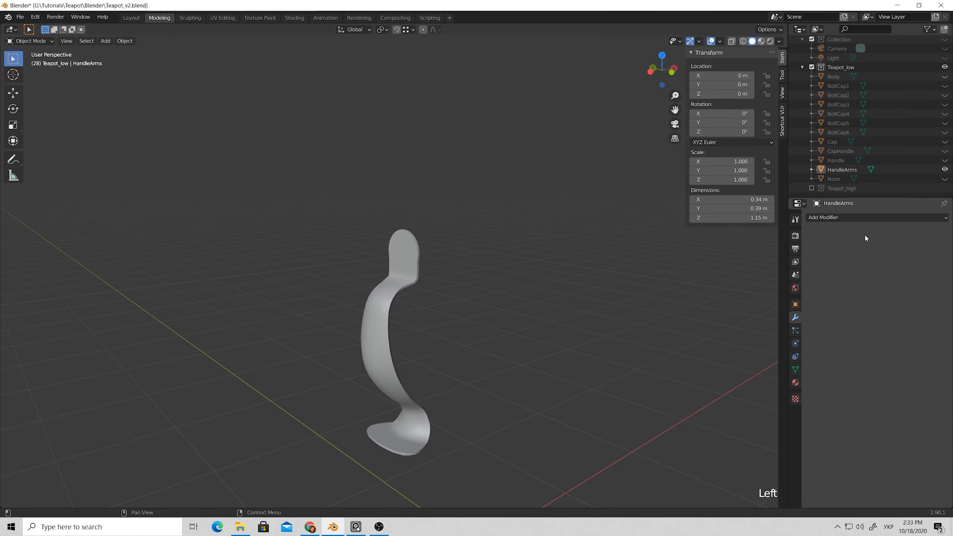
{"action": "left_click", "coordinate": [840, 218]}
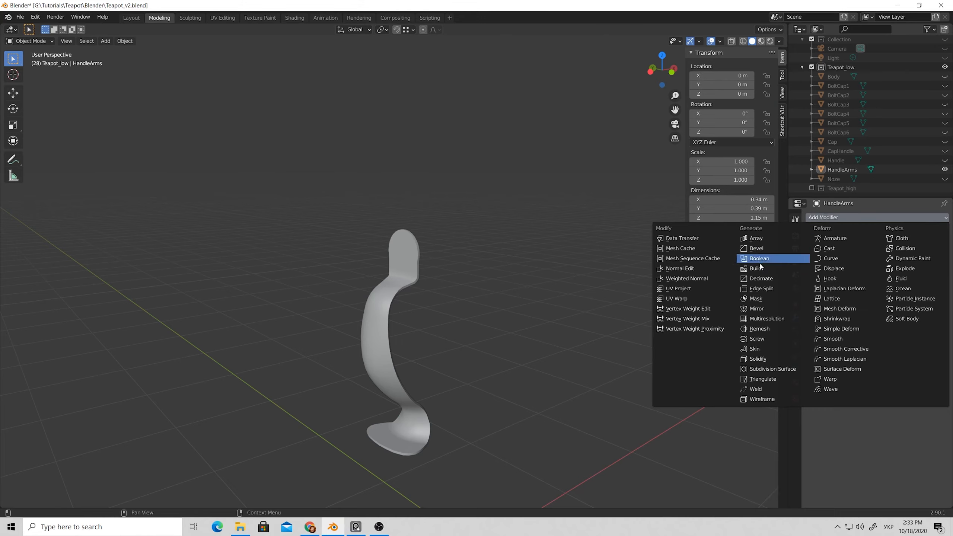
{"action": "left_click", "coordinate": [758, 308]}
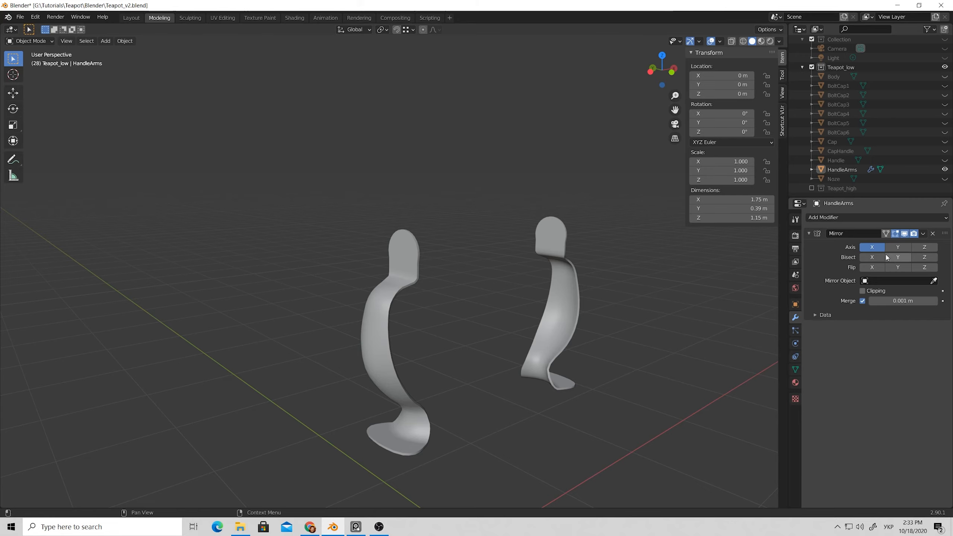
{"action": "middle_click_drag", "start_coordinate": [642, 292], "coordinate": [738, 245]}
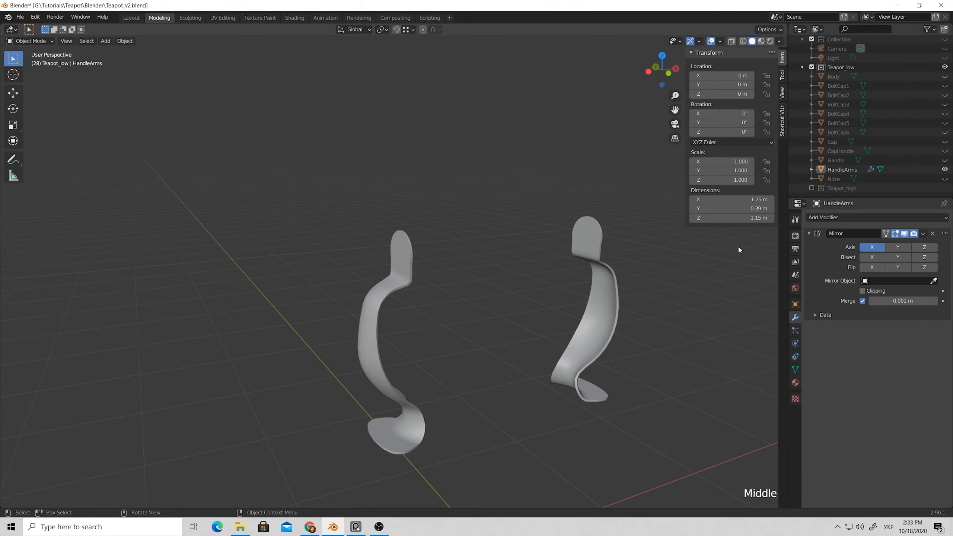
- Show Noze and hide HandleArms, and open Noze for mesh editing in edge selection mode
{"action": "left_click", "coordinate": [945, 179]}
{"action": "left_click", "coordinate": [945, 169]}
{"action": "middle_click_drag", "start_coordinate": [619, 332], "coordinate": [377, 333]}
{"action": "left_click", "coordinate": [324, 349]}
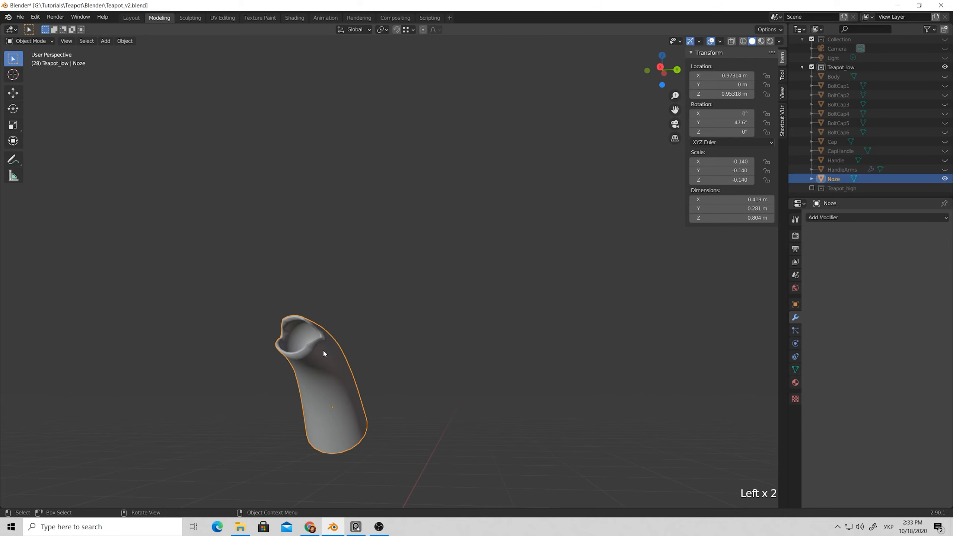
{"action": "key", "text": "Tab"}
{"action": "key", "text": "2"}
- Select the inner and outer edge loops along the rim of the spout's mouth on Noze
{"action": "scroll", "coordinate": [327, 353], "scroll_direction": "up", "scroll_amount": 4}
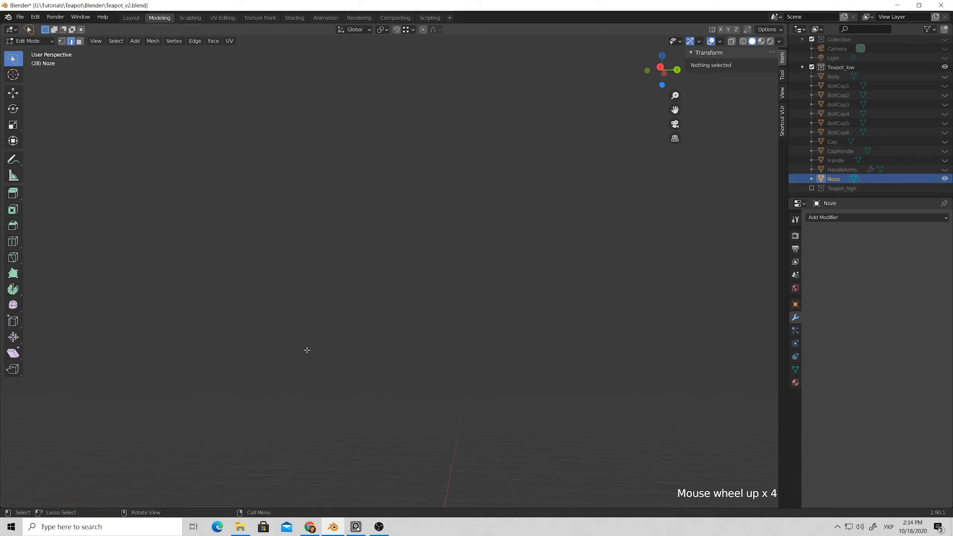
{"action": "scroll", "coordinate": [328, 353], "scroll_direction": "down", "scroll_amount": 3}
{"action": "middle_click_drag", "start_coordinate": [328, 353], "coordinate": [350, 313], "text": "shift"}
{"action": "scroll", "coordinate": [449, 242], "scroll_direction": "up", "scroll_amount": 4}
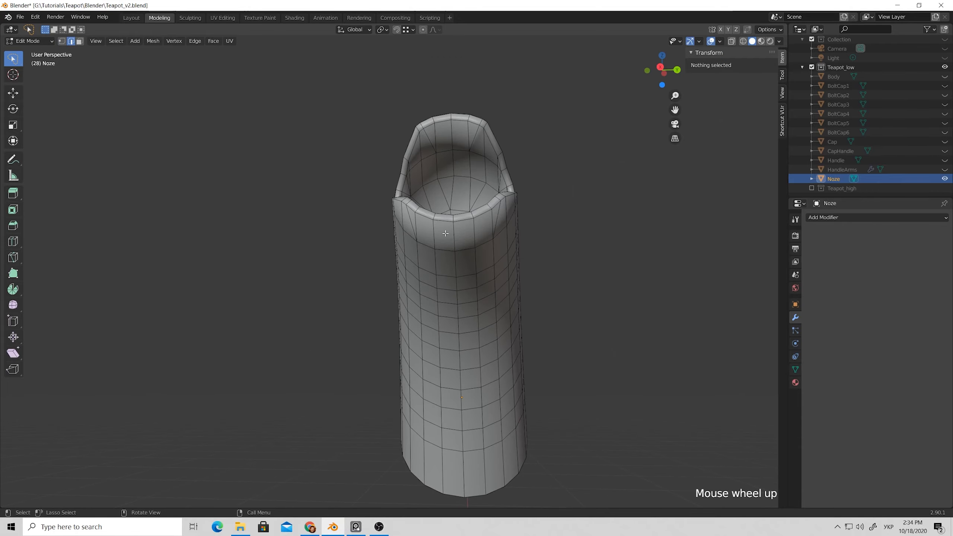
{"action": "scroll", "coordinate": [449, 242], "scroll_direction": "down", "scroll_amount": 4}
{"action": "middle_click_drag", "start_coordinate": [449, 241], "coordinate": [438, 256]}
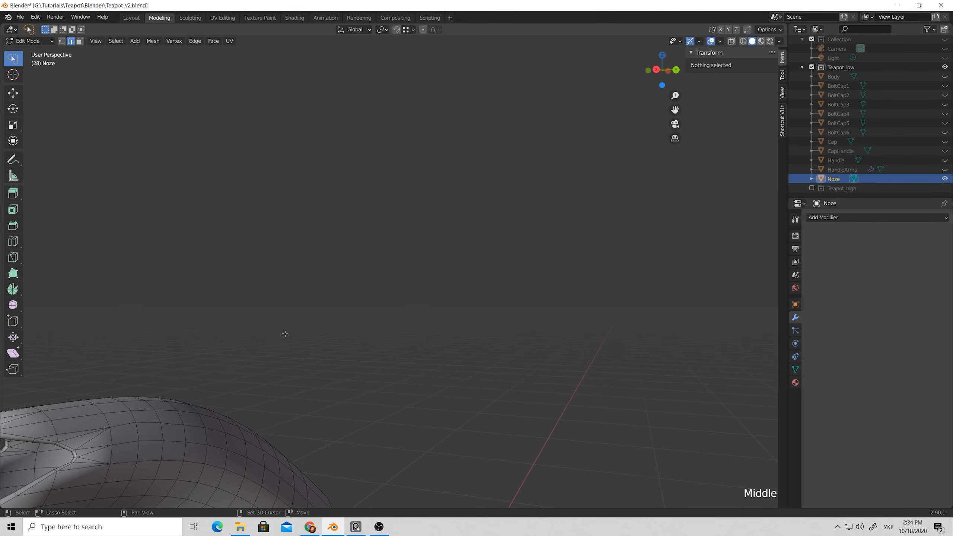
{"action": "middle_click_drag", "start_coordinate": [286, 335], "coordinate": [419, 289], "text": "shift"}
{"action": "scroll", "coordinate": [419, 289], "scroll_direction": "up", "scroll_amount": 5}
{"action": "scroll", "coordinate": [420, 289], "scroll_direction": "down", "scroll_amount": 5}
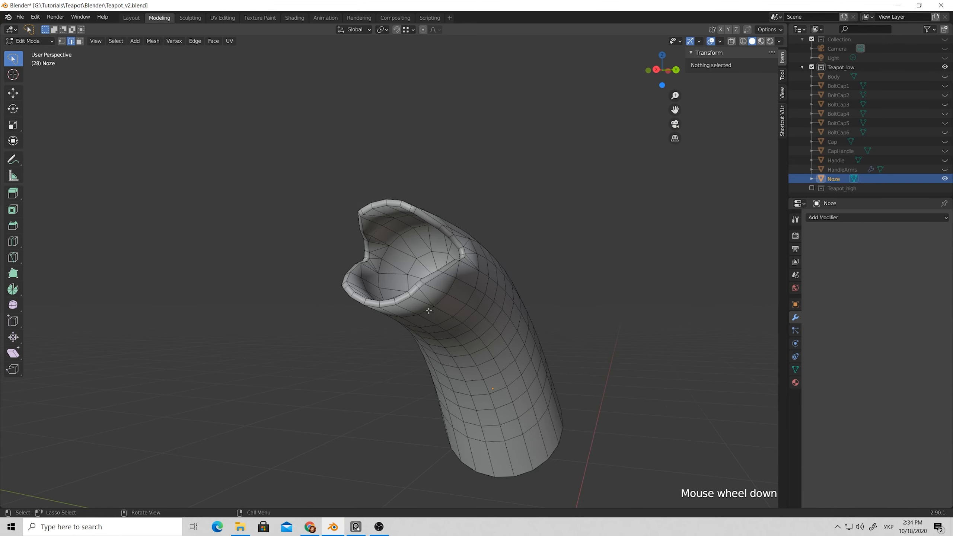
{"action": "left_click", "coordinate": [405, 301]}
{"action": "left_click", "coordinate": [405, 300], "text": "alt"}
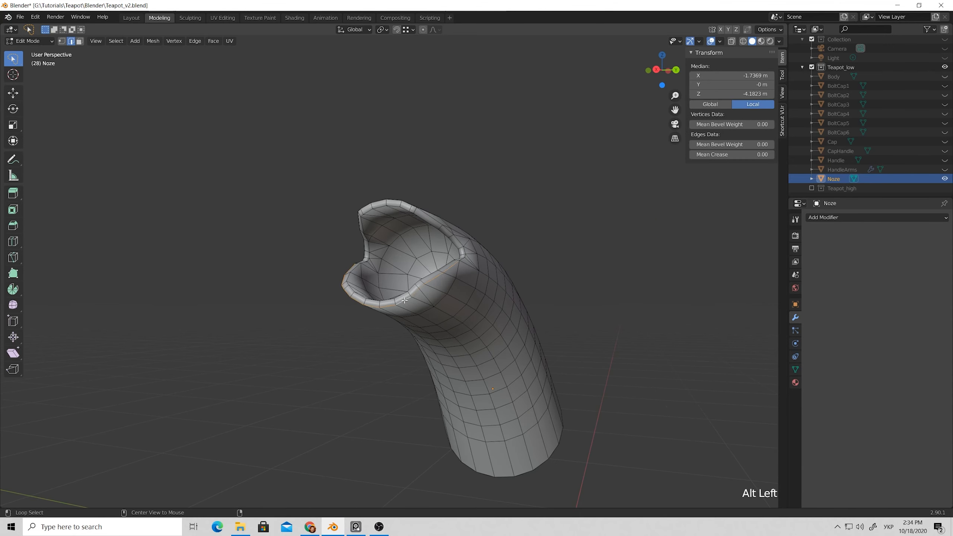
{"action": "left_click", "coordinate": [400, 210], "text": "alt"}
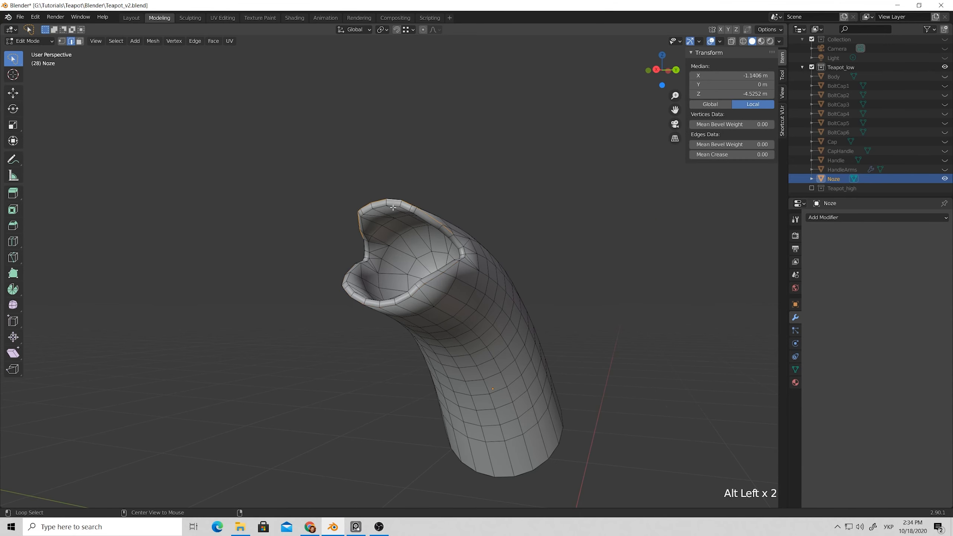
{"action": "left_click", "coordinate": [393, 208], "text": "alt+shift"}
{"action": "left_click", "coordinate": [413, 293], "text": "alt+shift"}
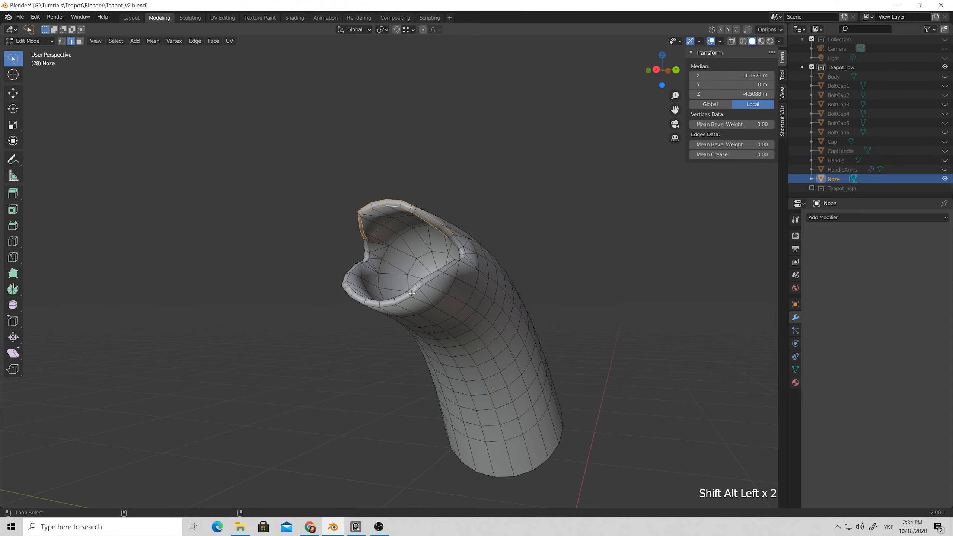
- Add the short edges in both notches of the spout's rim to the selection and mark all selected edges sharp
{"action": "middle_click_drag", "start_coordinate": [427, 278], "coordinate": [418, 286]}
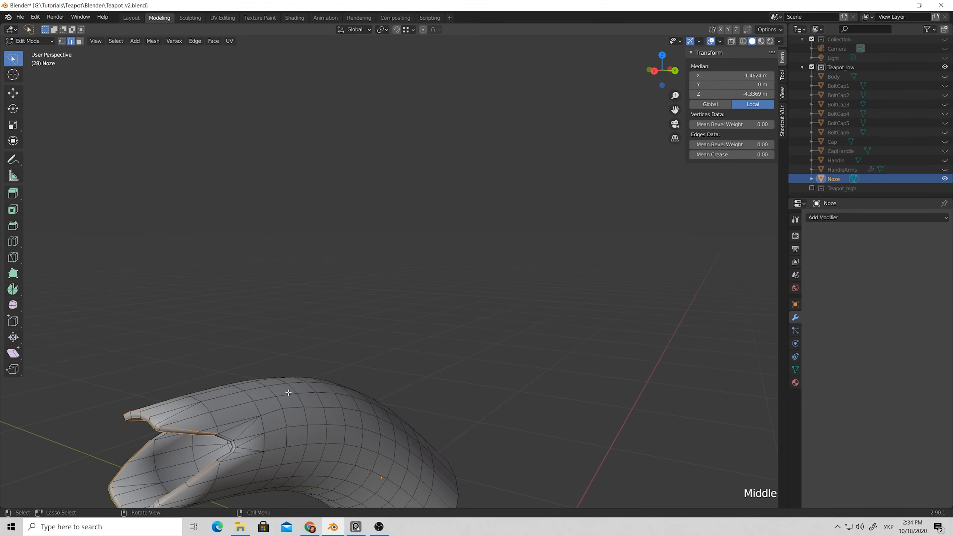
{"action": "middle_click_drag", "start_coordinate": [279, 386], "coordinate": [337, 337], "text": "shift"}
{"action": "scroll", "coordinate": [378, 323], "scroll_direction": "up", "scroll_amount": 5}
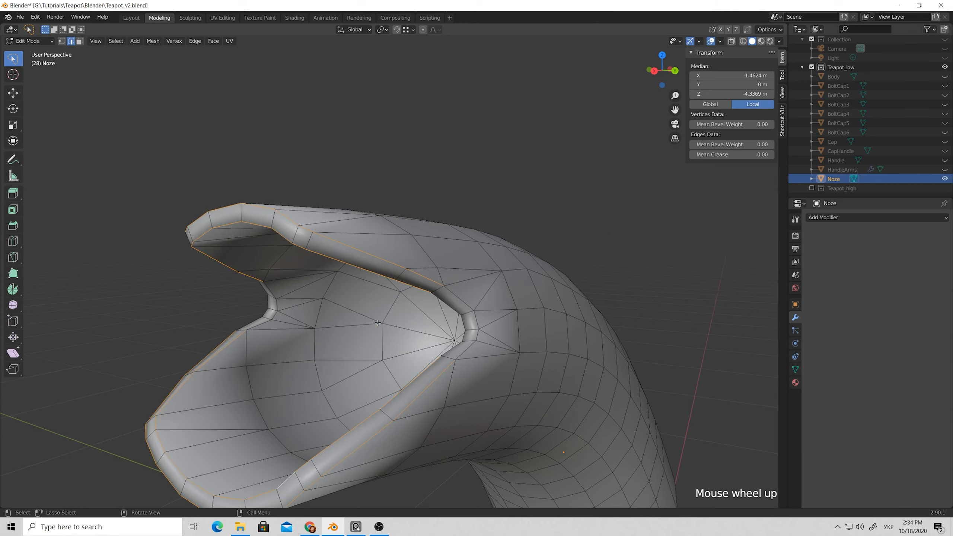
{"action": "left_click", "coordinate": [475, 315], "text": "shift"}
{"action": "left_click", "coordinate": [480, 321], "text": "shift"}
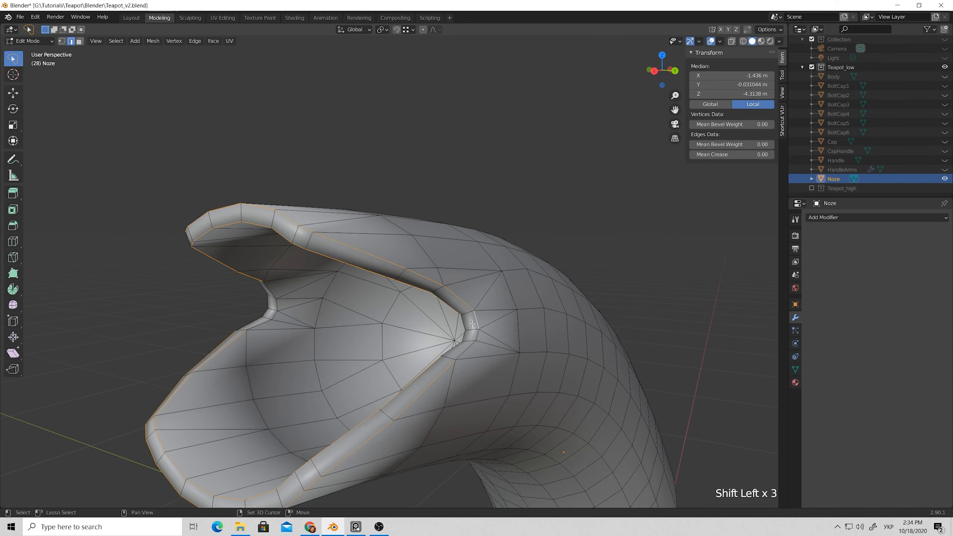
{"action": "left_click", "coordinate": [475, 334], "text": "shift"}
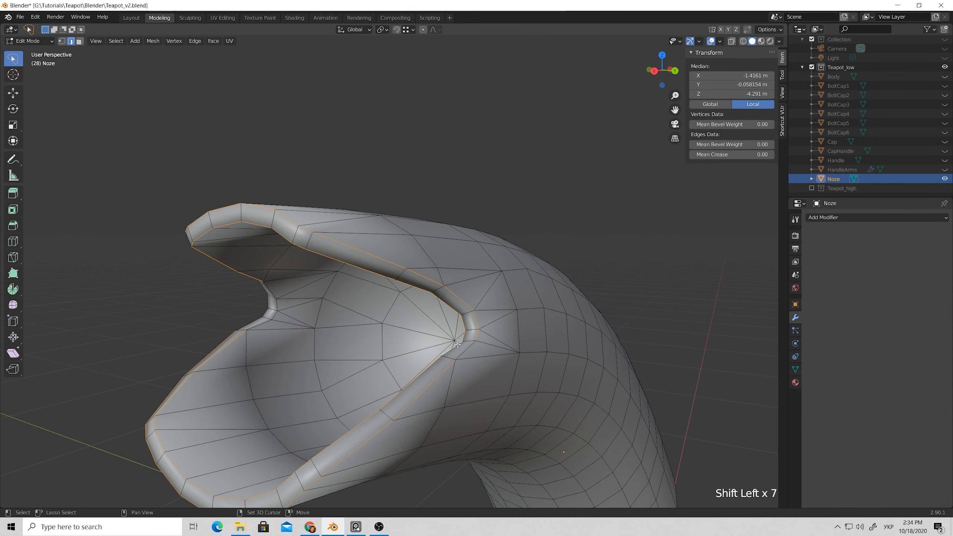
{"action": "left_click", "coordinate": [266, 317], "text": "shift"}
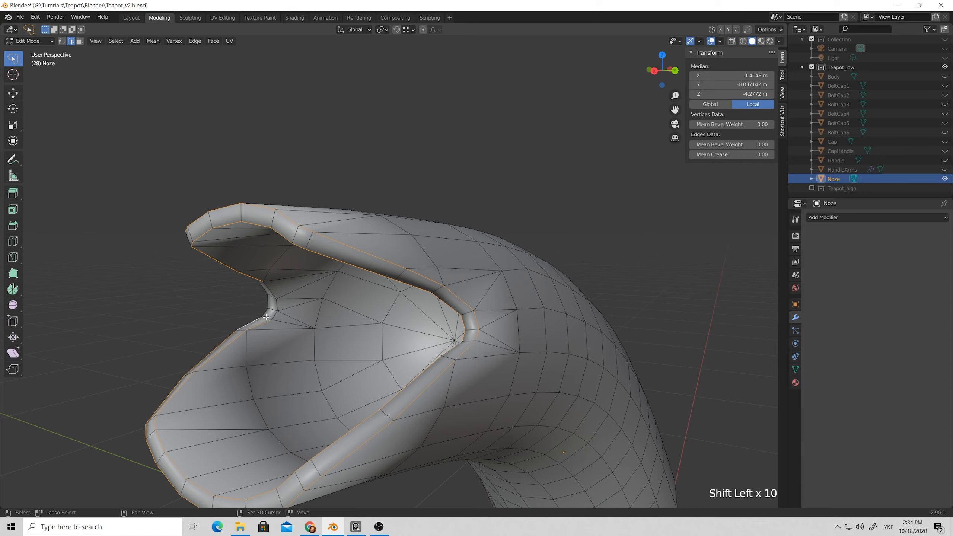
{"action": "left_click", "coordinate": [277, 307], "text": "shift"}
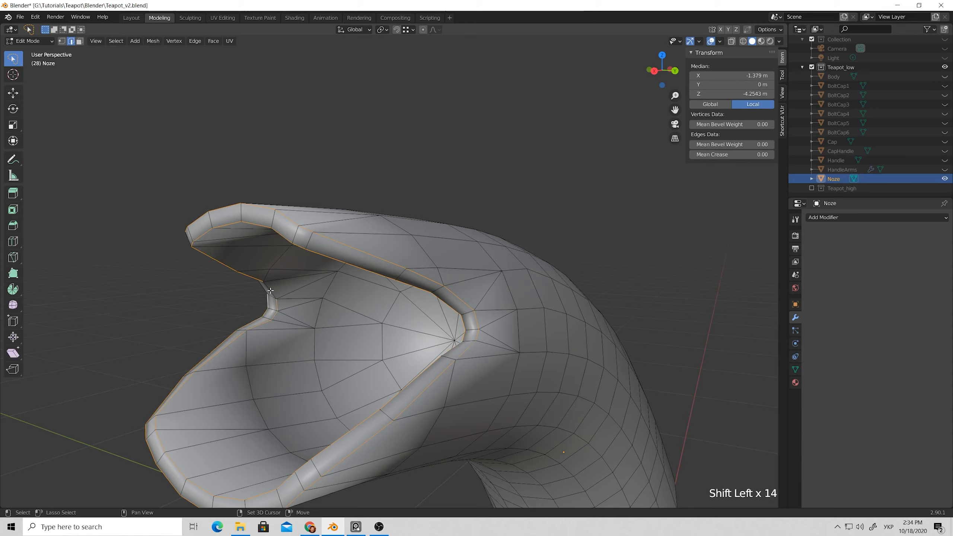
{"action": "right_click_drag", "start_coordinate": [270, 293], "coordinate": [271, 293]}
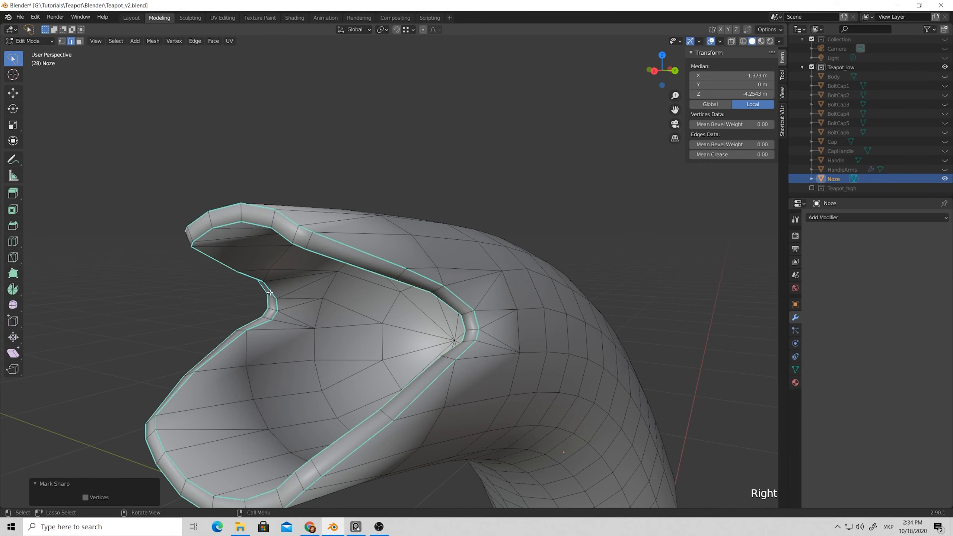
- Enable Auto Smooth at 180° for Noze, deselect everything and return to Object Mode to check the shading
{"action": "left_click", "coordinate": [795, 369]}
{"action": "left_click", "coordinate": [870, 392]}
{"action": "left_click", "coordinate": [863, 390]}
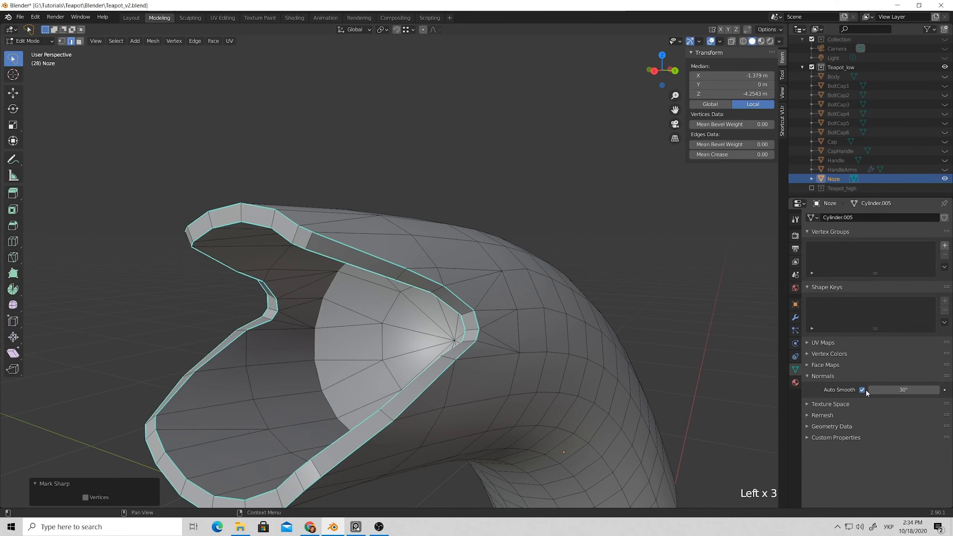
{"action": "left_click_drag", "start_coordinate": [875, 389], "coordinate": [905, 390]}
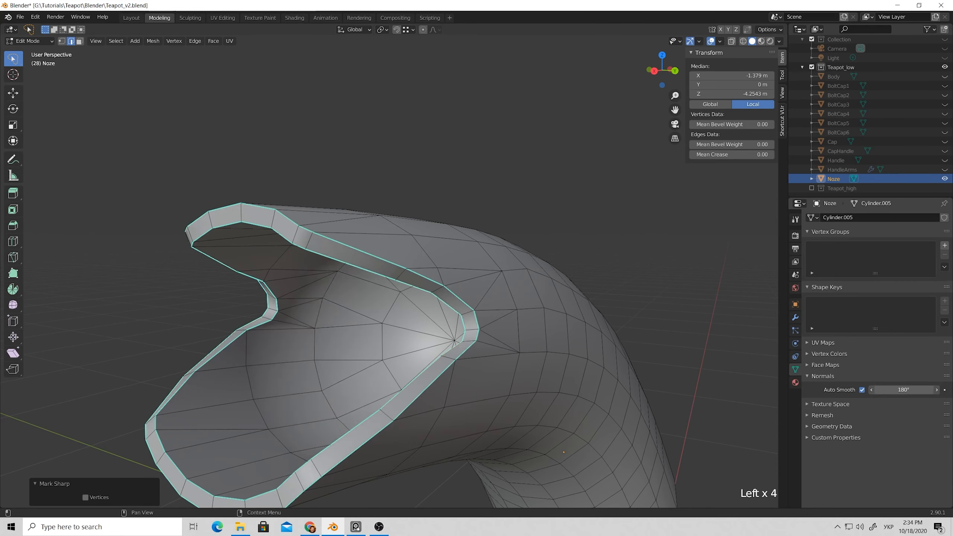
{"action": "left_click", "coordinate": [441, 207]}
{"action": "scroll", "coordinate": [383, 217], "scroll_direction": "down", "scroll_amount": 3}
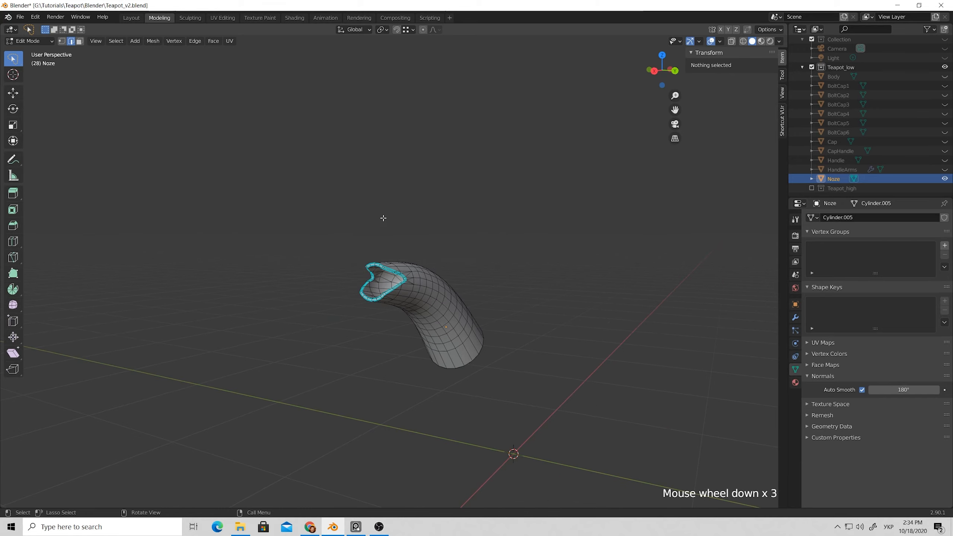
{"action": "scroll", "coordinate": [437, 228], "scroll_direction": "up", "scroll_amount": 1}
{"action": "key", "text": "Tab"}
{"action": "left_click", "coordinate": [452, 249]}
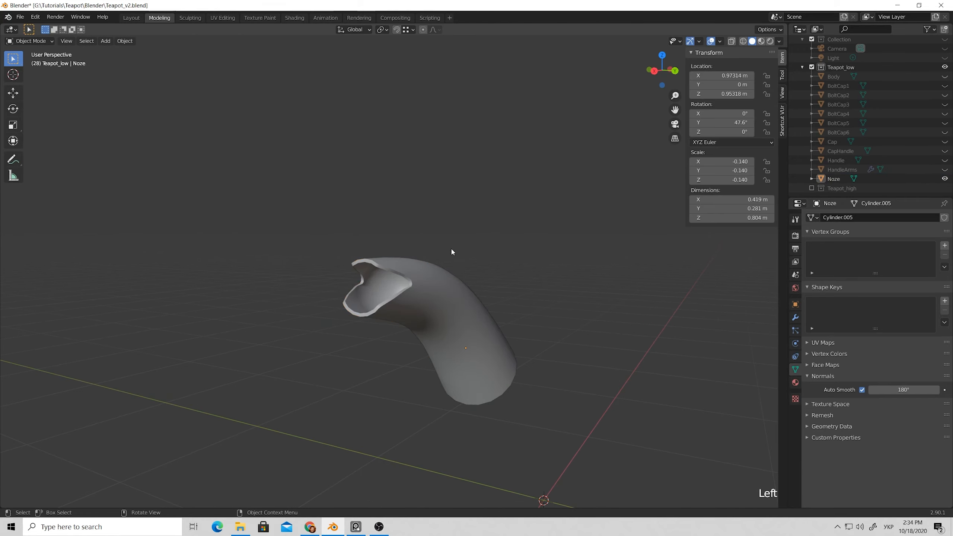
{"action": "middle_click_drag", "start_coordinate": [452, 248], "coordinate": [526, 242]}
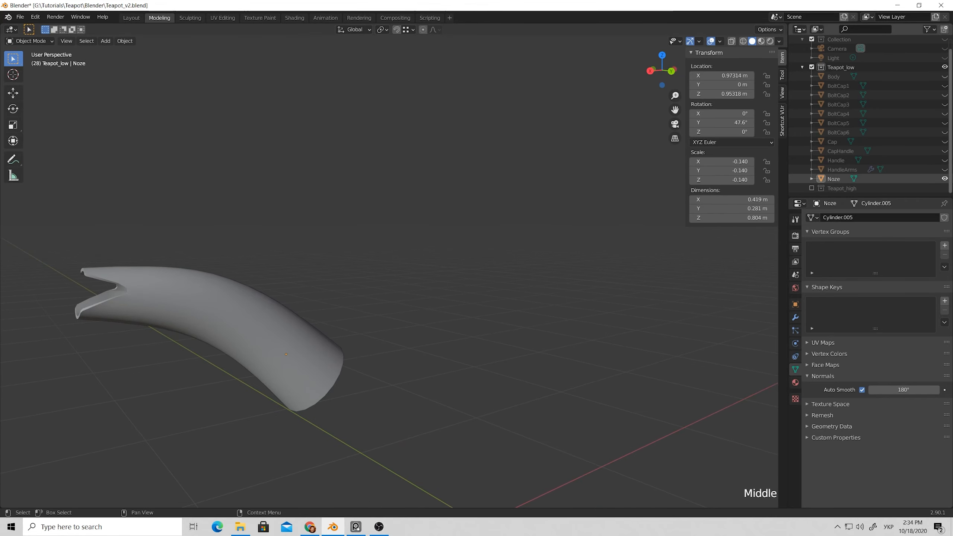
- Select HandleArms and unhide all the hidden Teapot_low parts, from HandleArms up to Body
{"action": "left_click", "coordinate": [847, 171]}
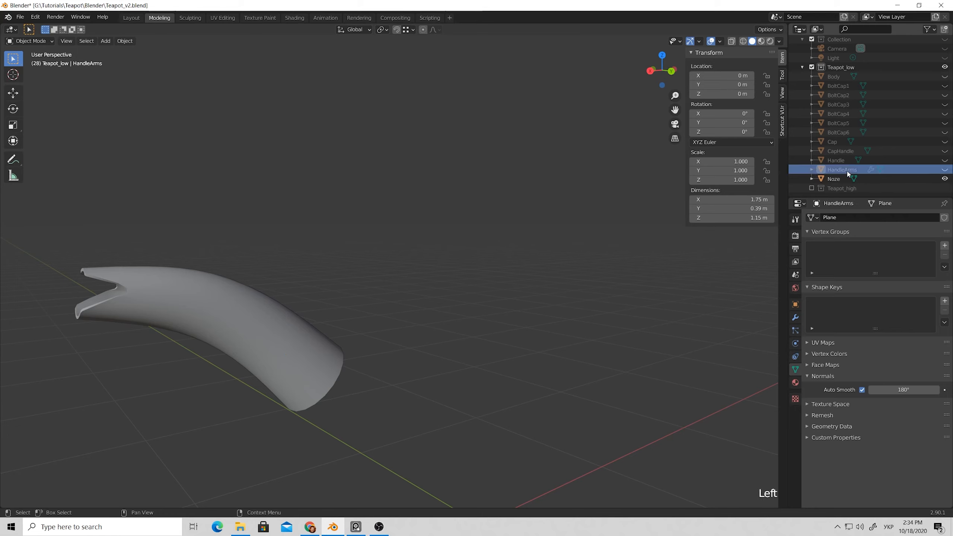
{"action": "left_click", "coordinate": [945, 170]}
{"action": "left_click", "coordinate": [945, 160]}
{"action": "left_click", "coordinate": [945, 150]}
{"action": "left_click", "coordinate": [945, 141]}
{"action": "left_click", "coordinate": [945, 132]}
{"action": "left_click", "coordinate": [945, 123]}
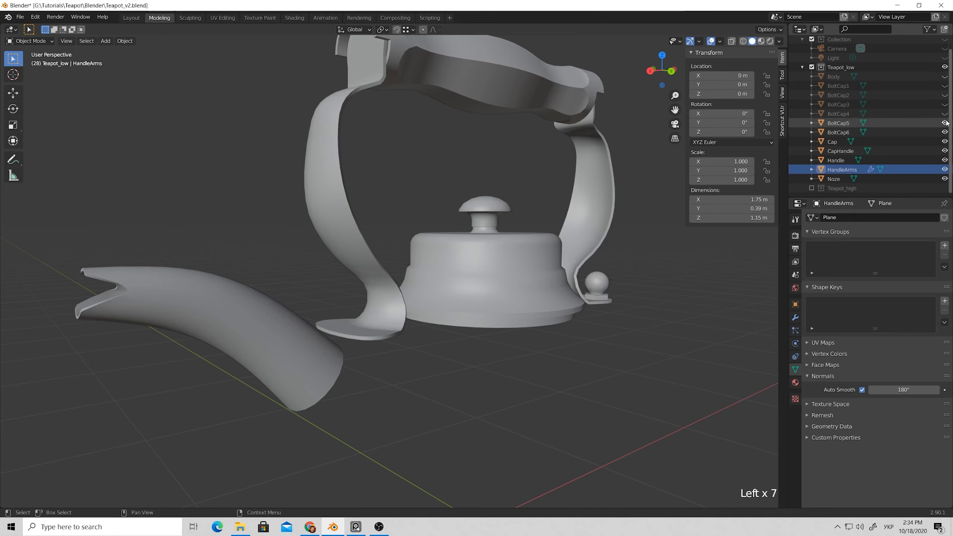
{"action": "left_click", "coordinate": [945, 114]}
{"action": "left_click", "coordinate": [945, 104]}
{"action": "left_click", "coordinate": [945, 94]}
{"action": "left_click", "coordinate": [946, 86]}
{"action": "left_click", "coordinate": [945, 76]}
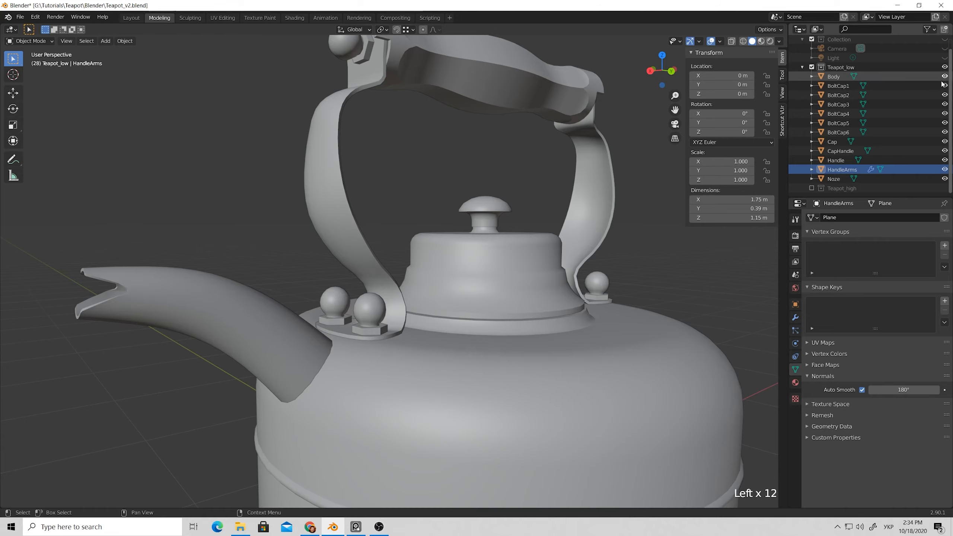
- Apply Visual Geometry to Mesh on HandleArms to bake in its Mirror modifier, and deselect it
{"action": "scroll", "coordinate": [548, 206], "scroll_direction": "down", "scroll_amount": 3}
{"action": "middle_click_drag", "start_coordinate": [553, 215], "coordinate": [524, 227]}
{"action": "key", "text": "Tab"}
{"action": "middle_click_drag", "start_coordinate": [544, 267], "coordinate": [550, 249]}
{"action": "key", "text": "Tab"}
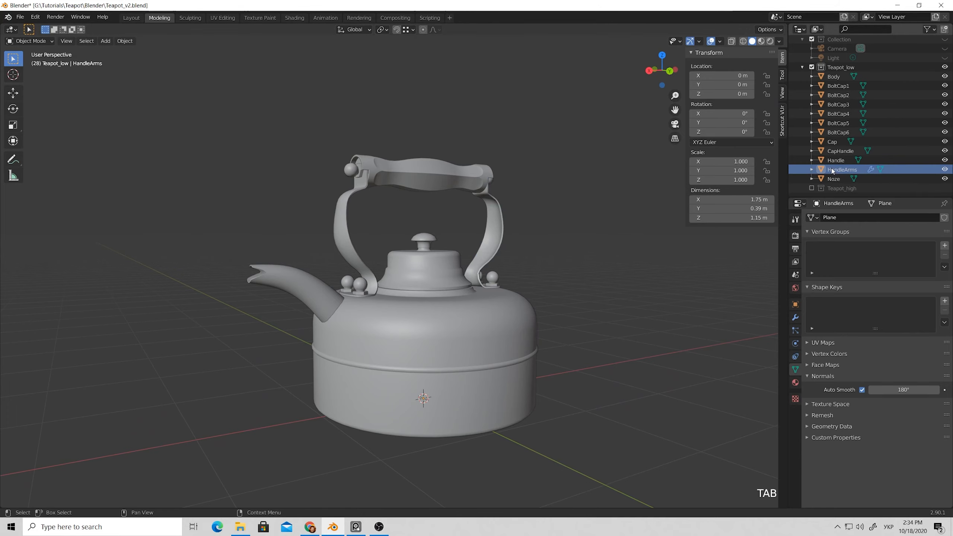
{"action": "left_click", "coordinate": [125, 41]}
{"action": "mouse_move", "coordinate": [188, 92]}
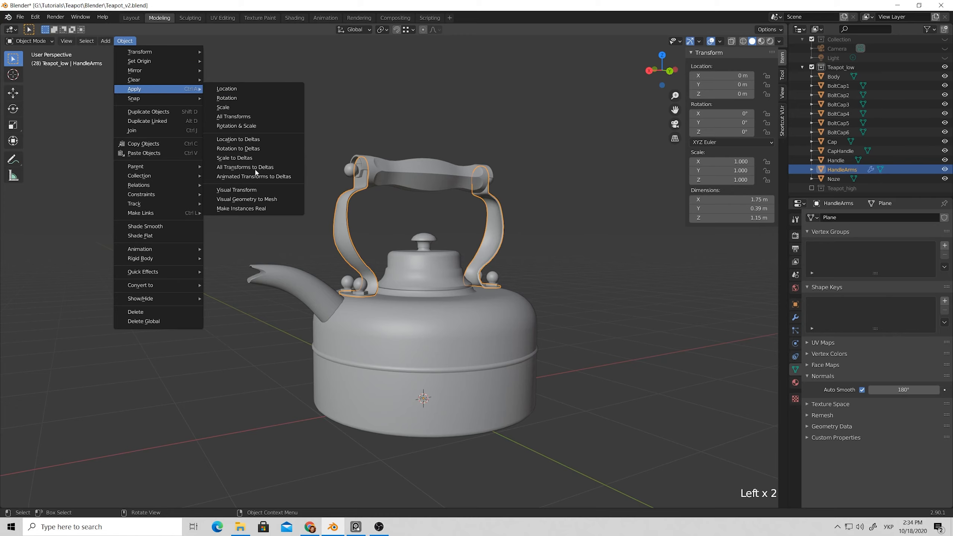
{"action": "left_click", "coordinate": [250, 200]}
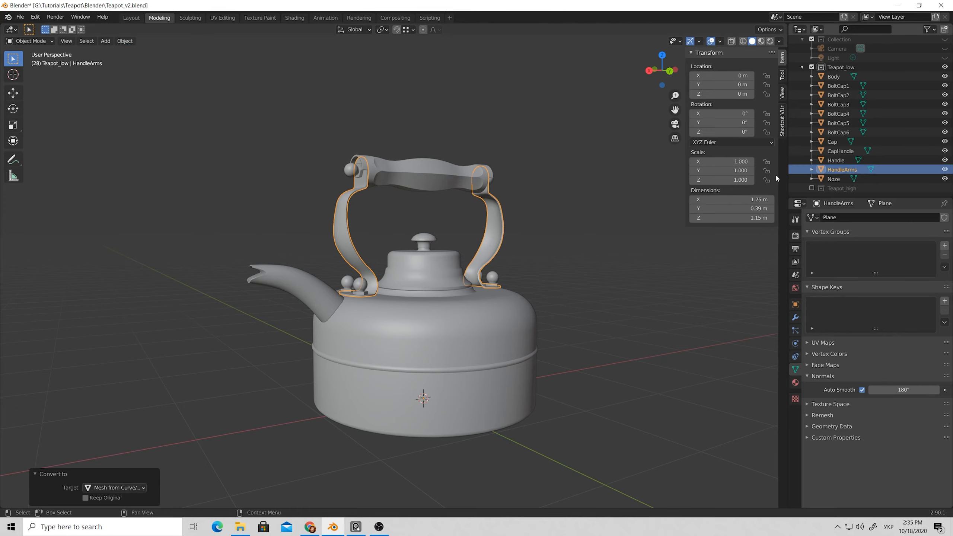
{"action": "left_click", "coordinate": [550, 164]}
{"action": "middle_click_drag", "start_coordinate": [550, 164], "coordinate": [586, 161]}
{"action": "scroll", "coordinate": [533, 154], "scroll_direction": "up", "scroll_amount": 2}
{"action": "middle_click_drag", "start_coordinate": [585, 161], "coordinate": [546, 198], "text": "shift"}
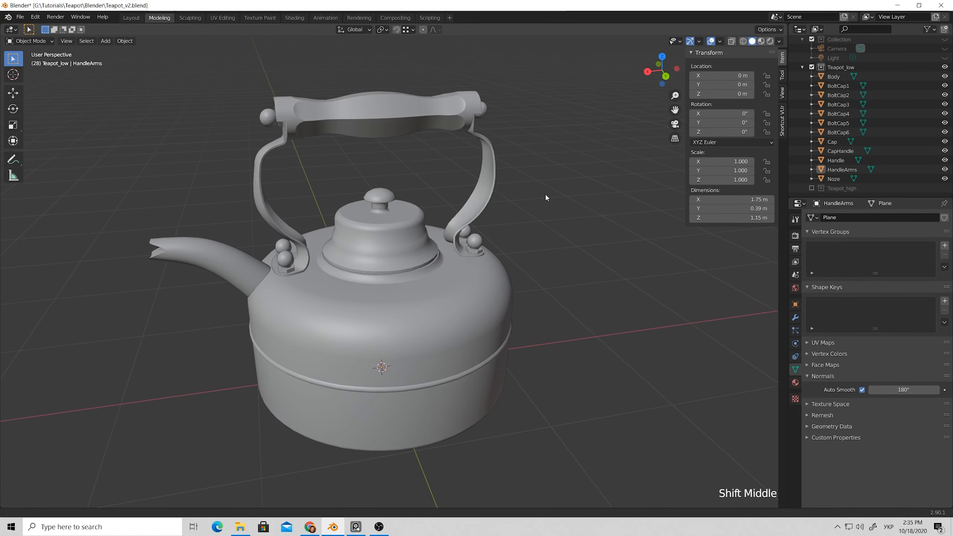